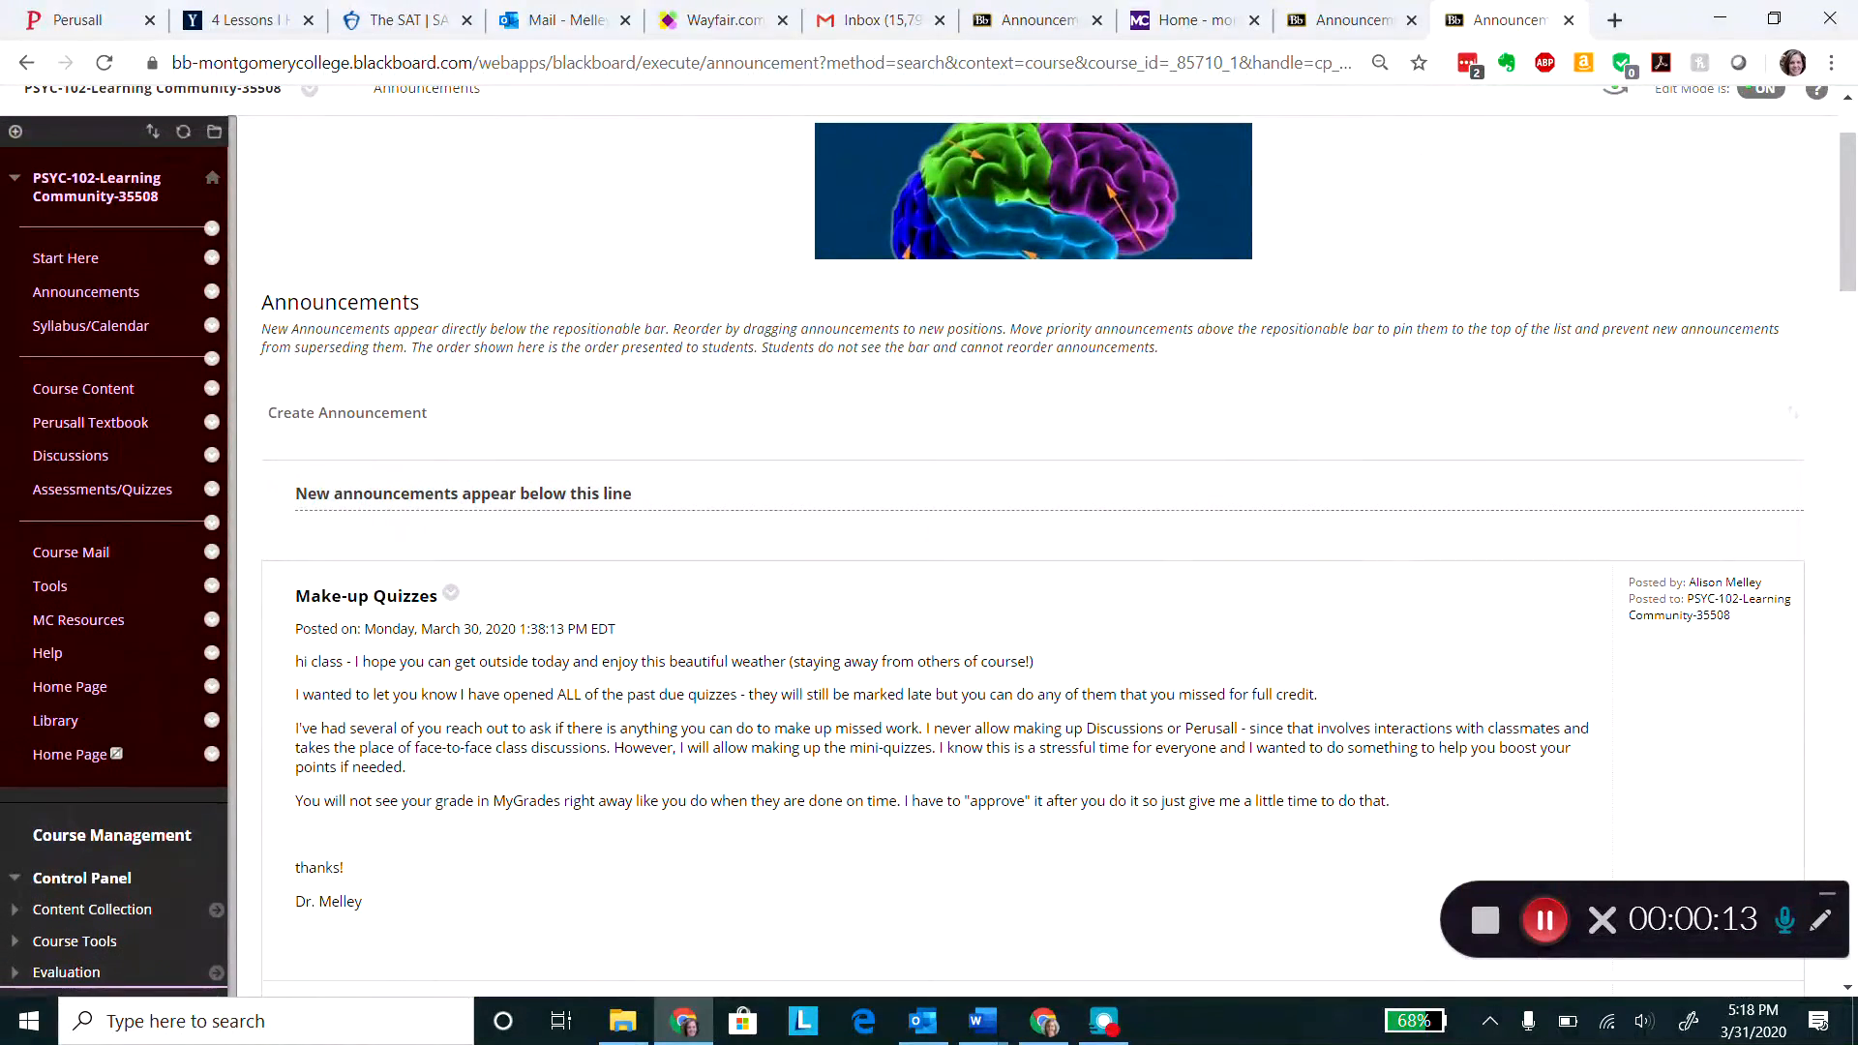
# Start creating a brand-new test in the Course Content area of the course.
pyautogui.click(83, 388)
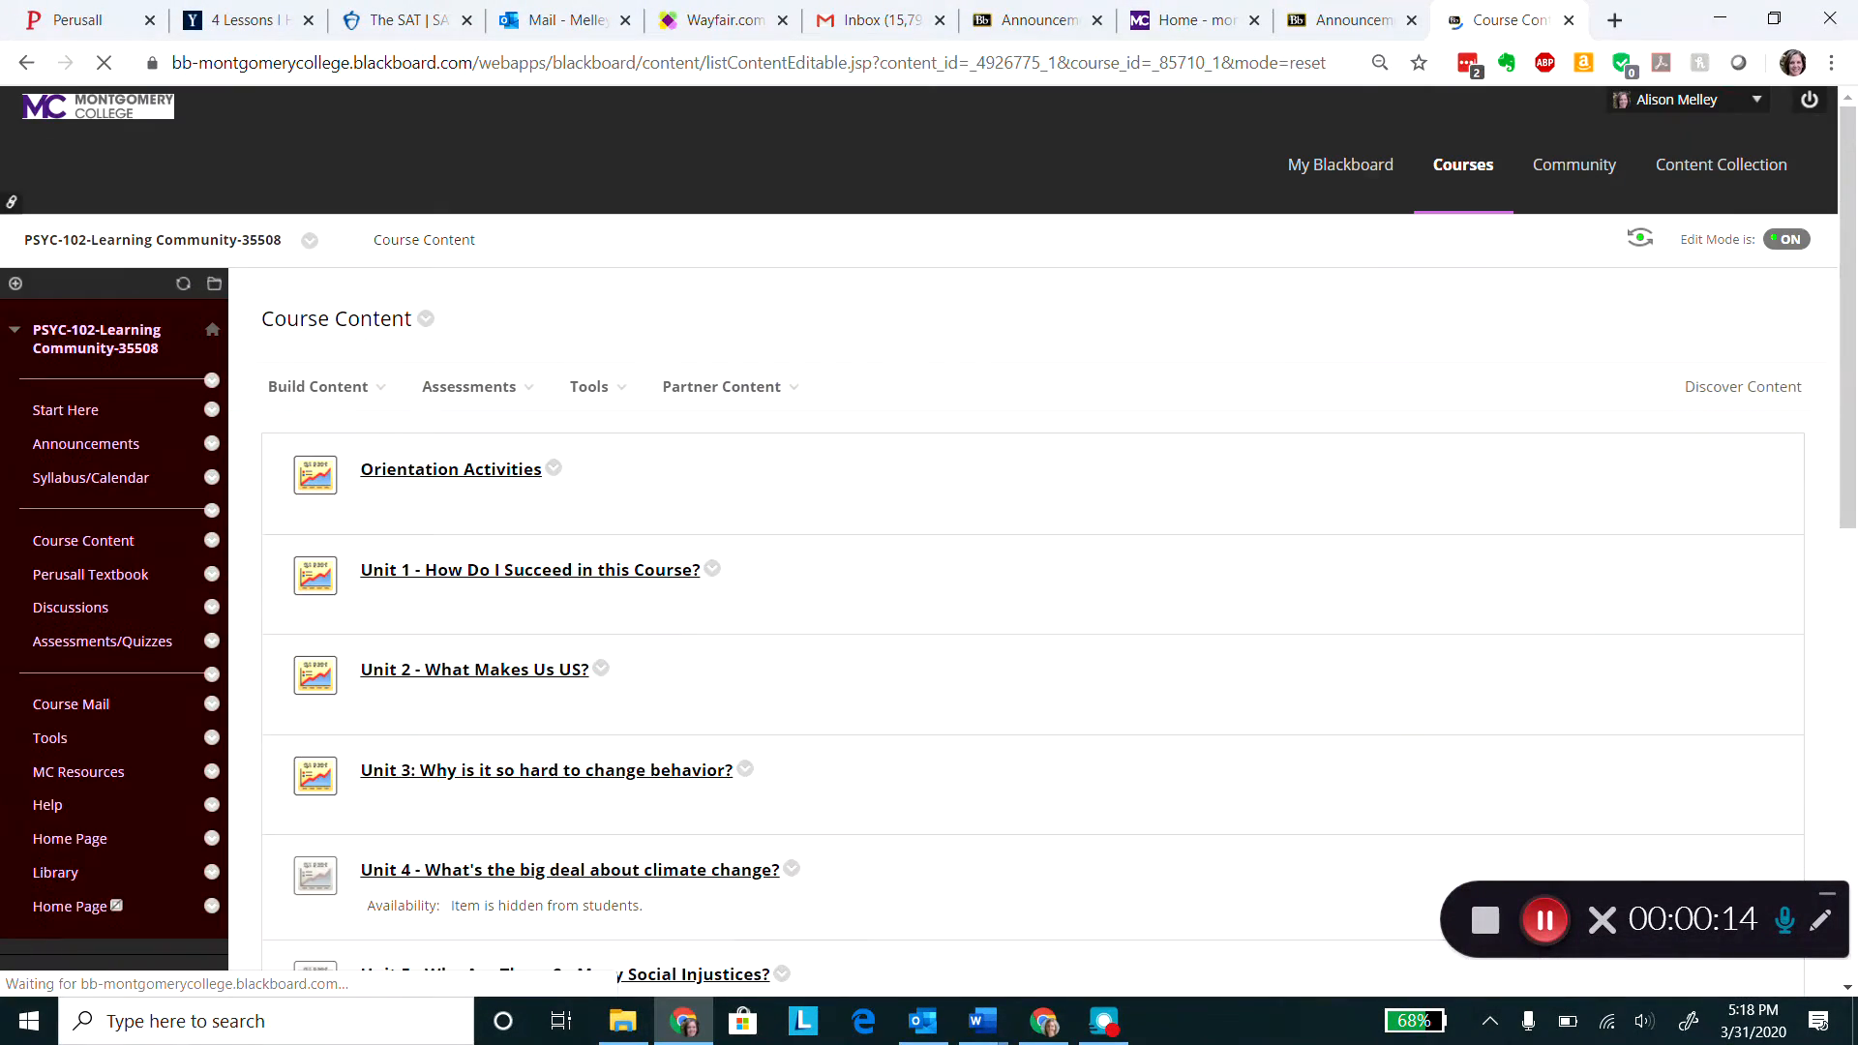
pyautogui.click(524, 389)
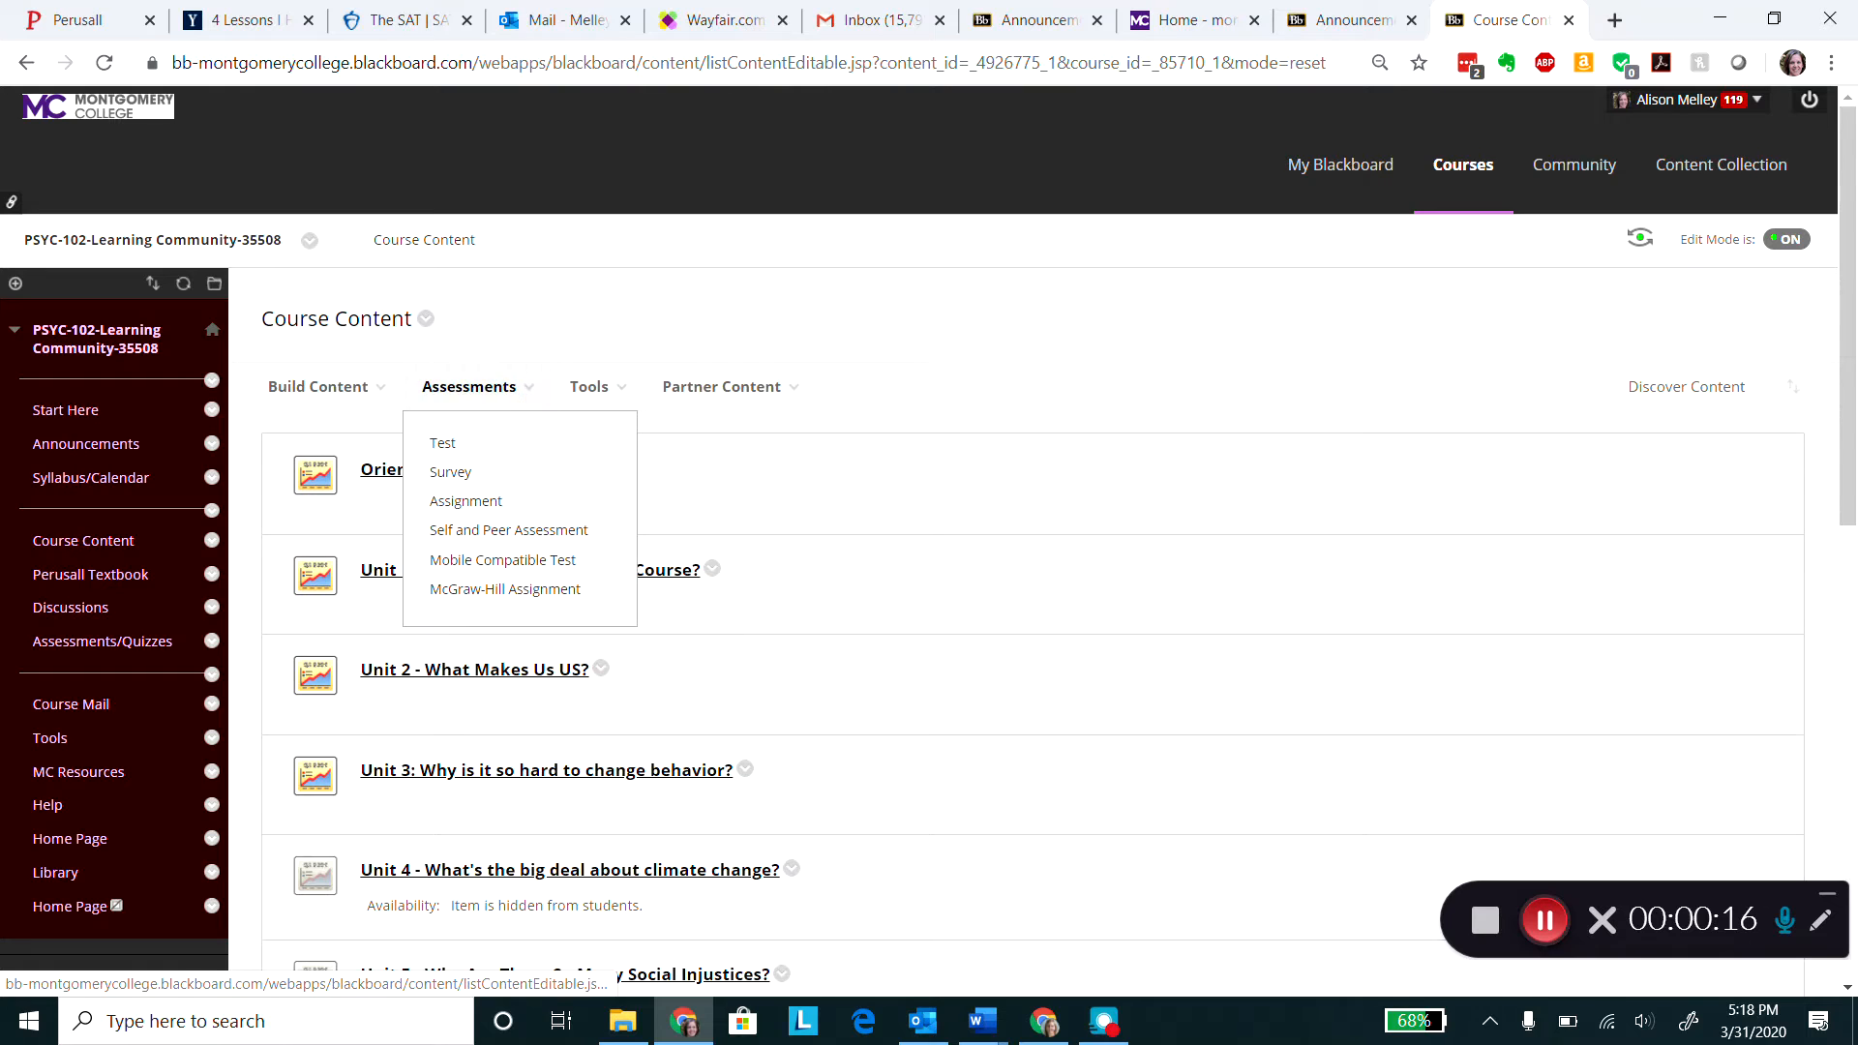
pyautogui.click(445, 445)
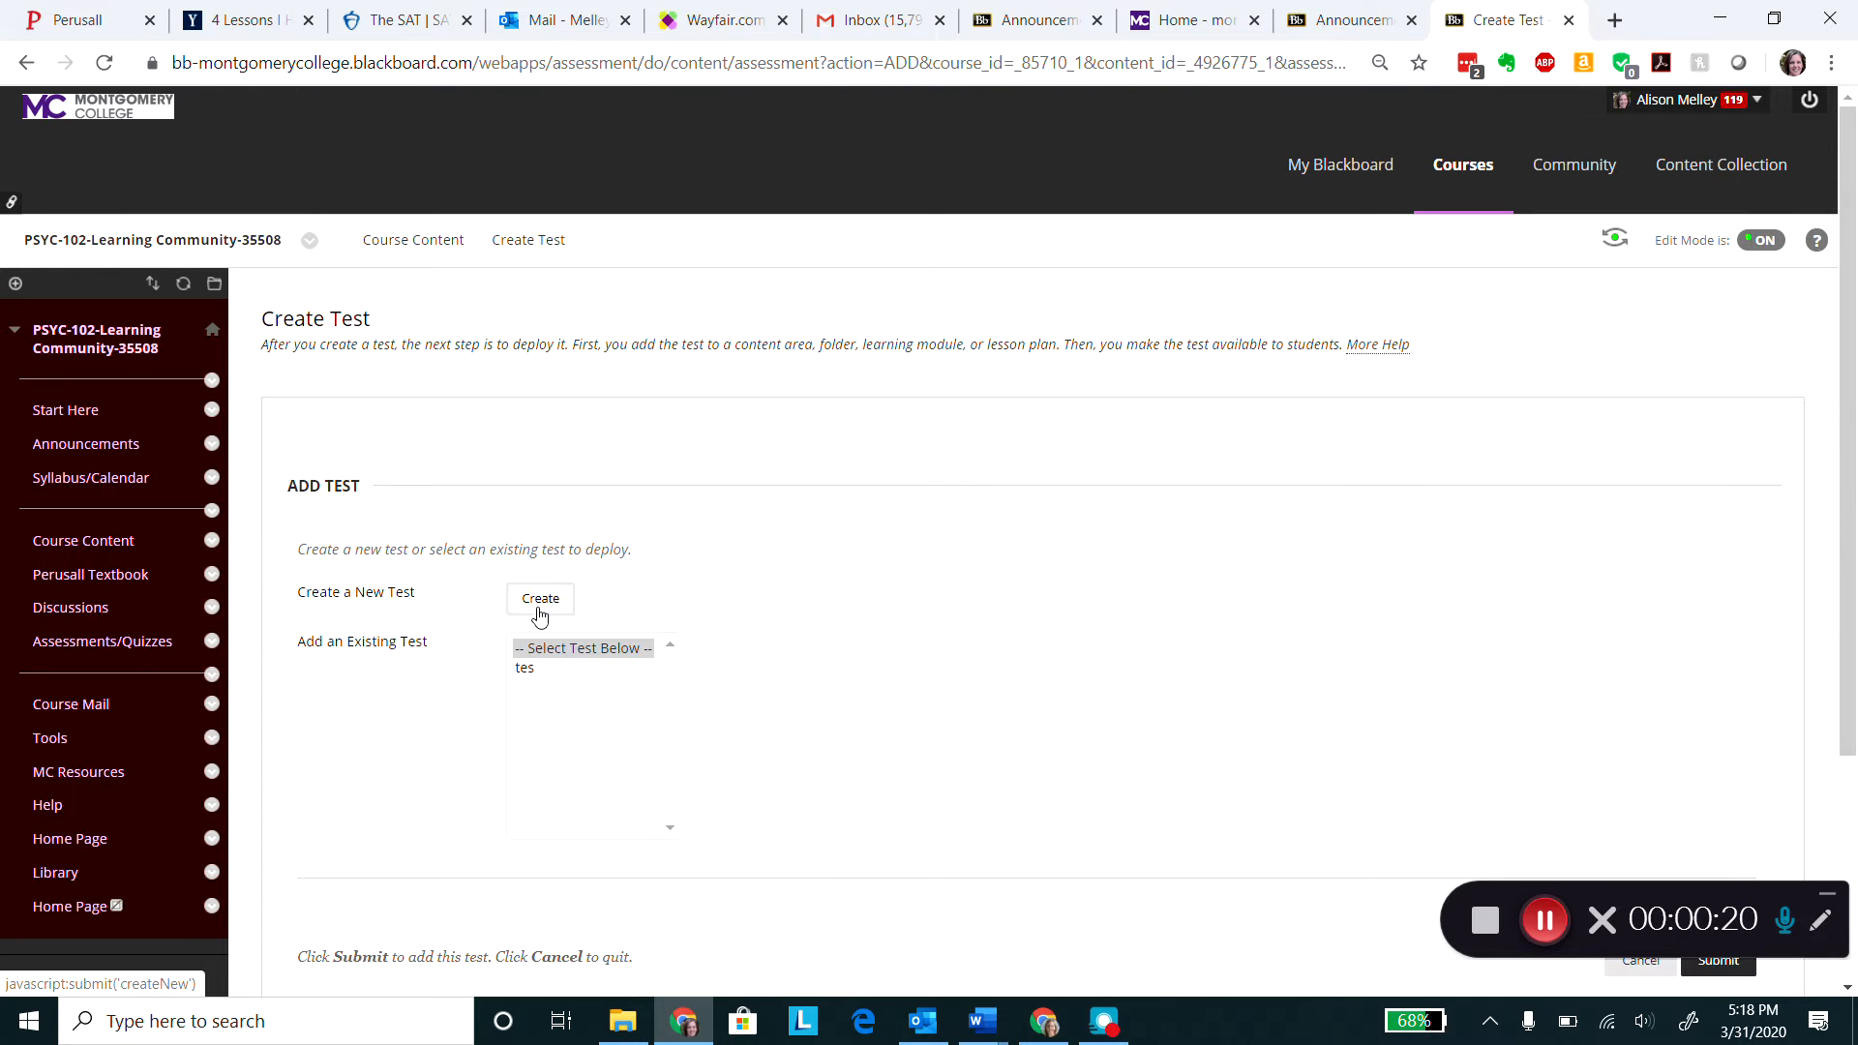
pyautogui.click(540, 599)
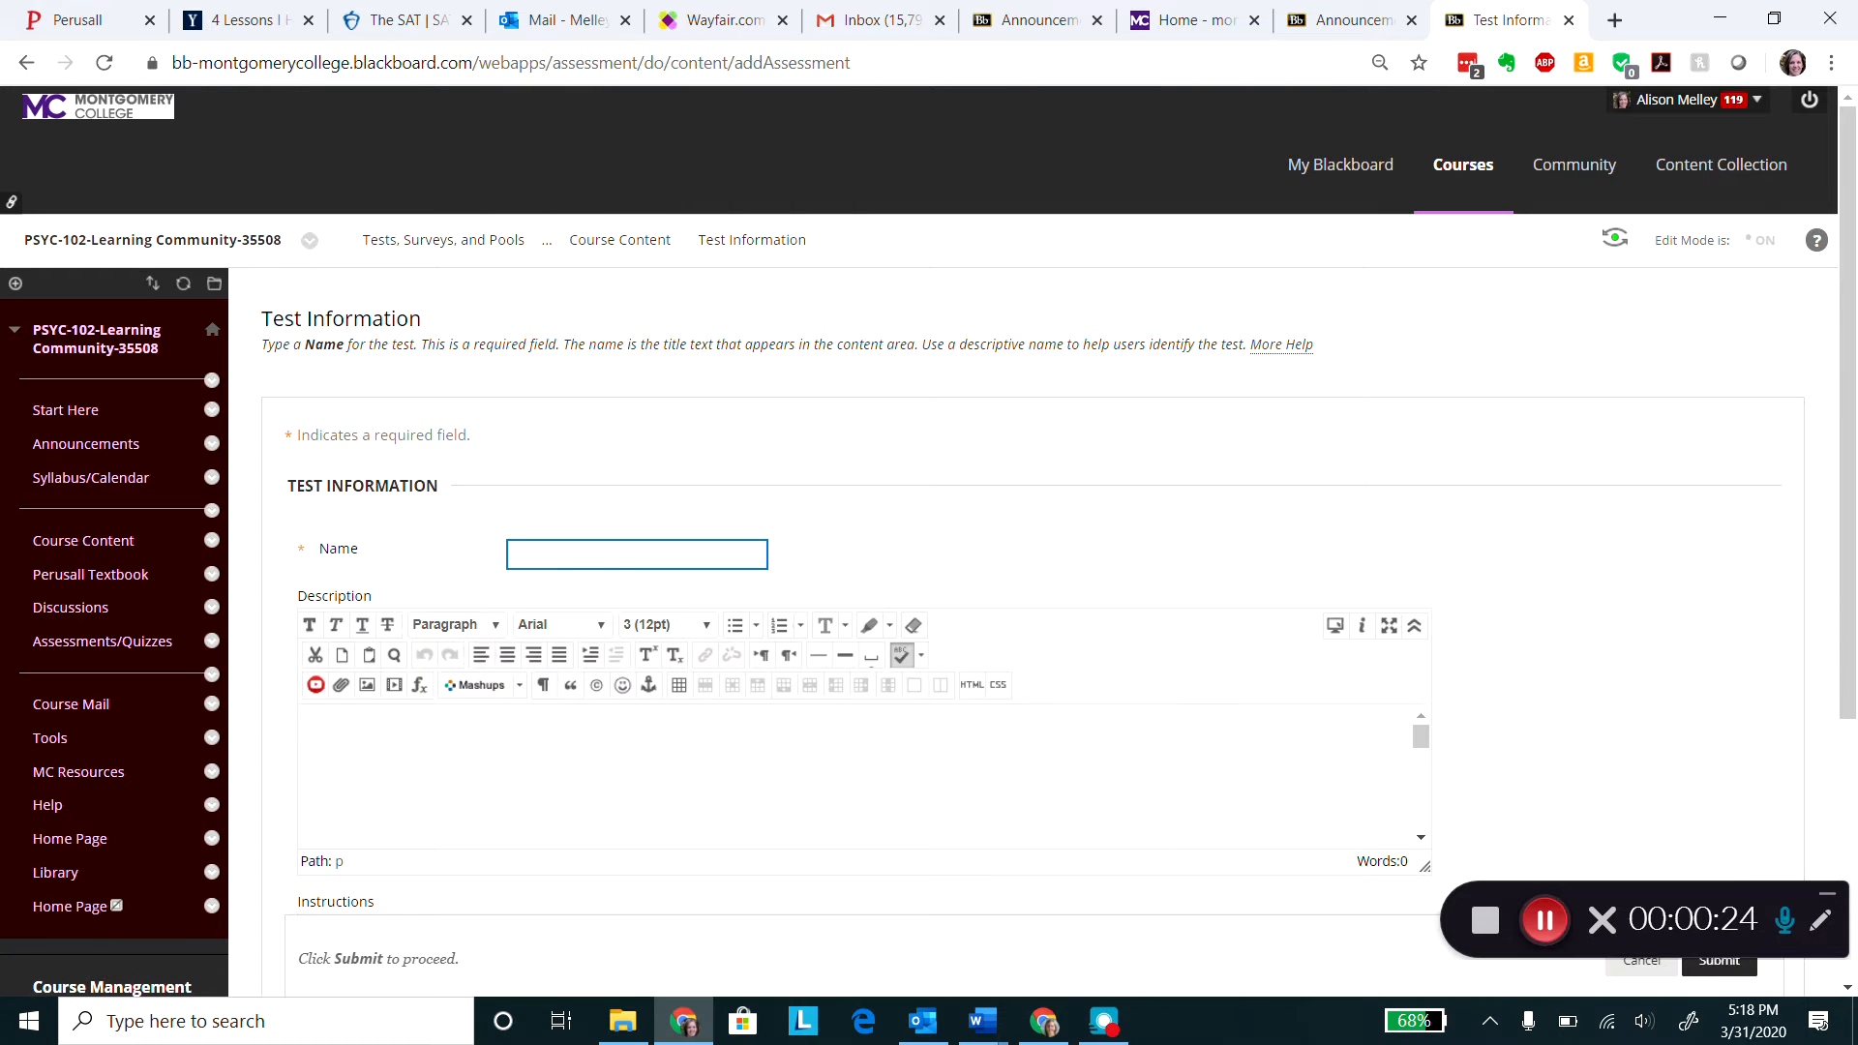
# Name the new test "Test", enter the description "describe" and the instructions "what to do", and submit the test information.
pyautogui.write('Test')
pyautogui.click(468, 788)
pyautogui.write('describe')
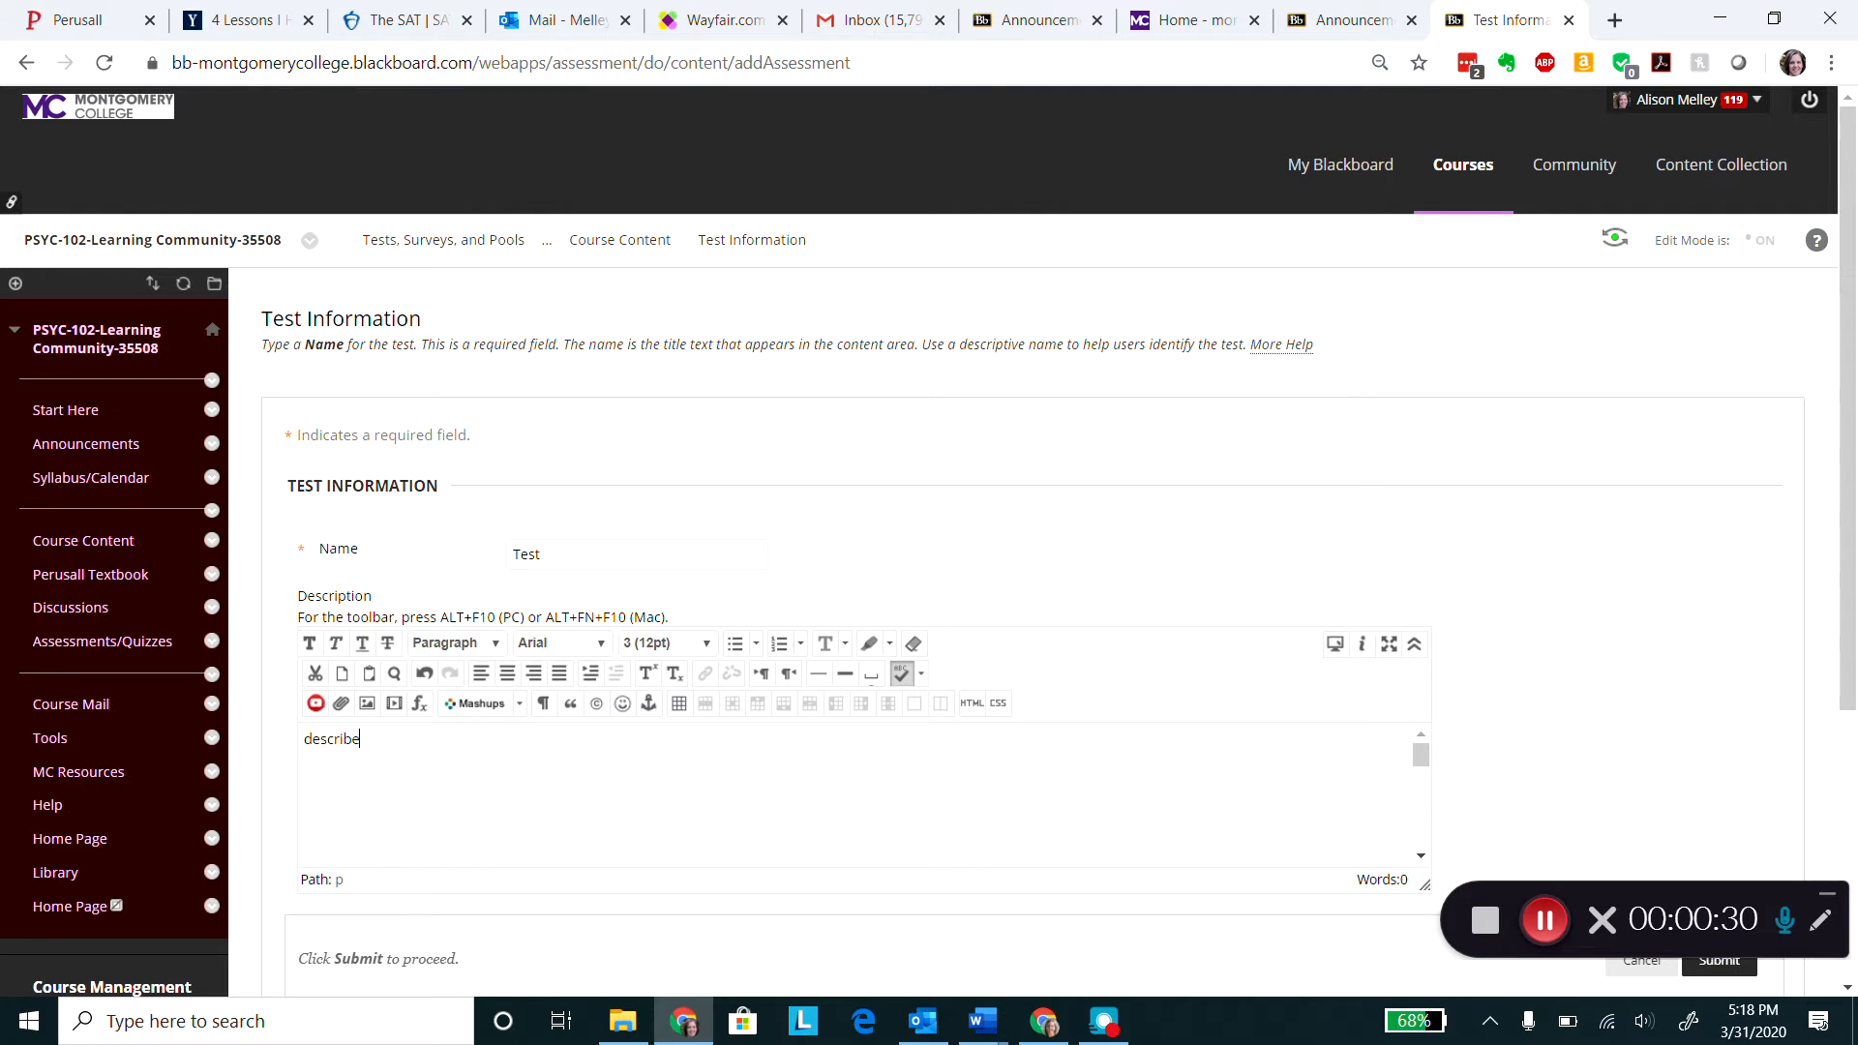
pyautogui.scroll(-3, 929, 542)
pyautogui.click(304, 789)
pyautogui.write('what to do')
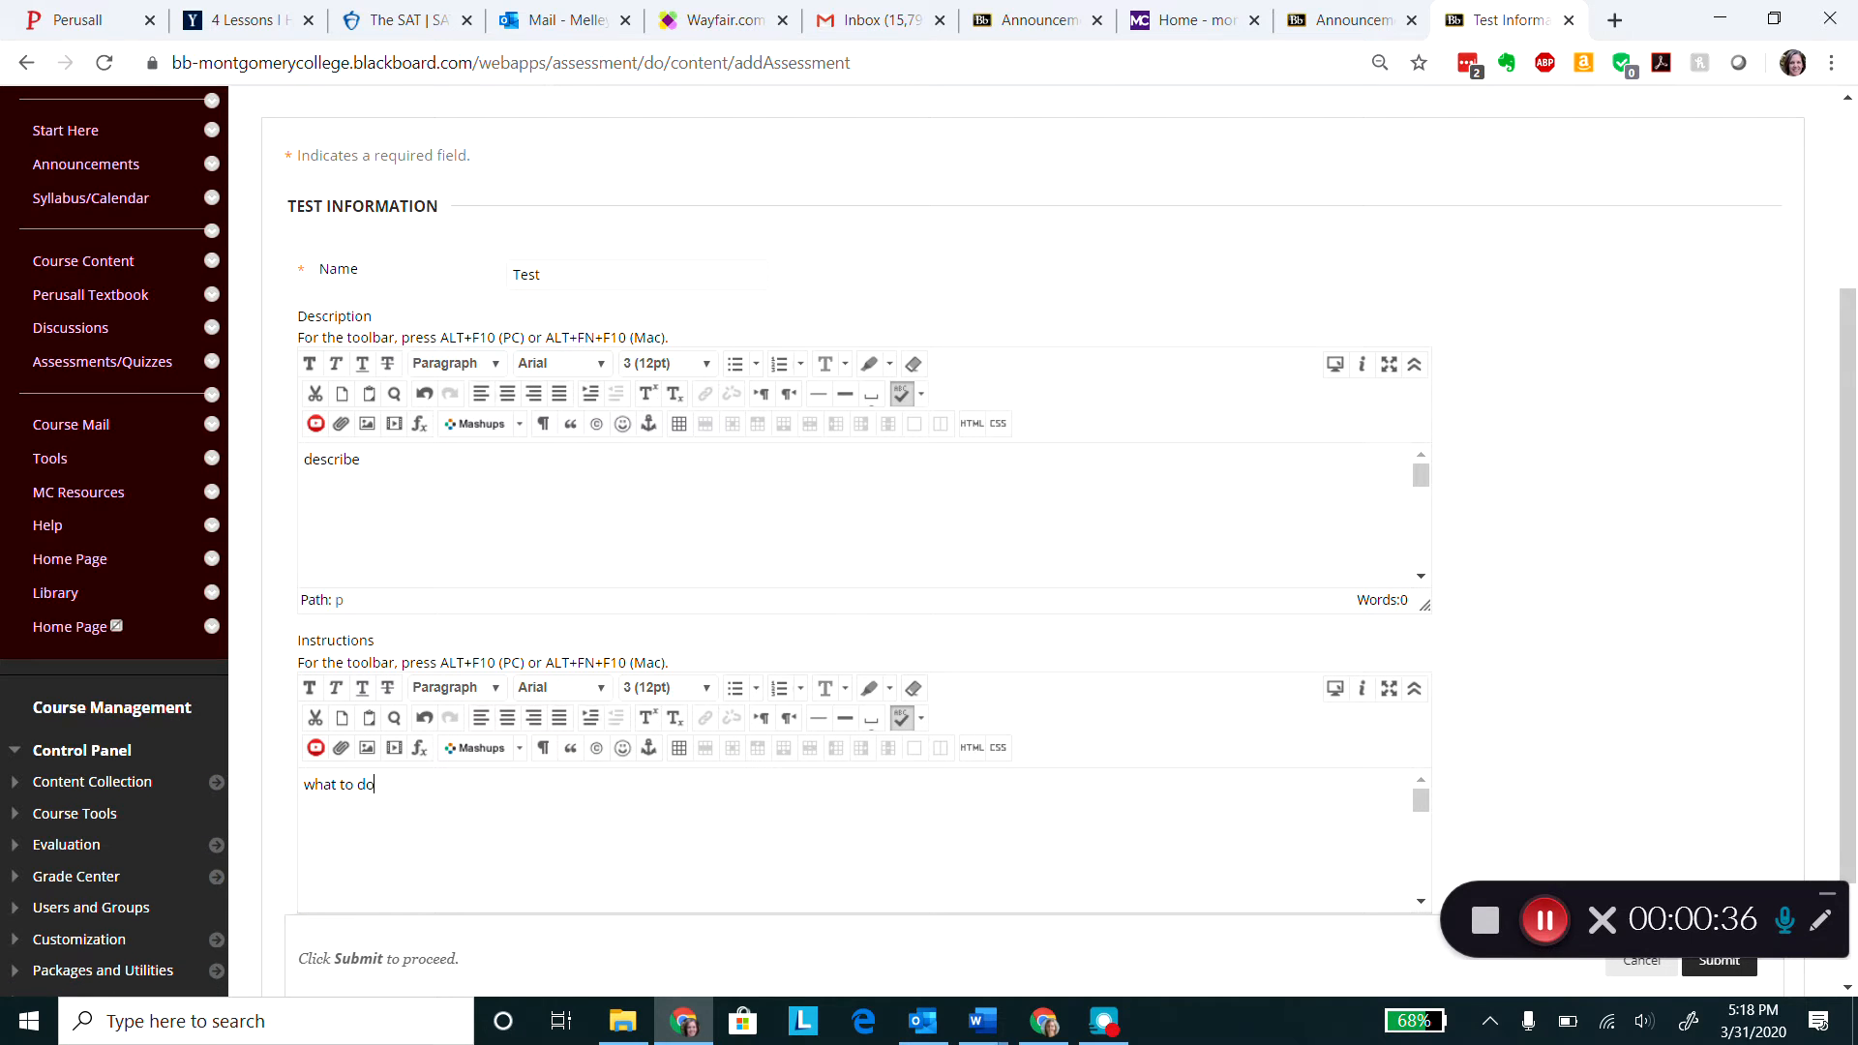
pyautogui.scroll(-3, 861, 696)
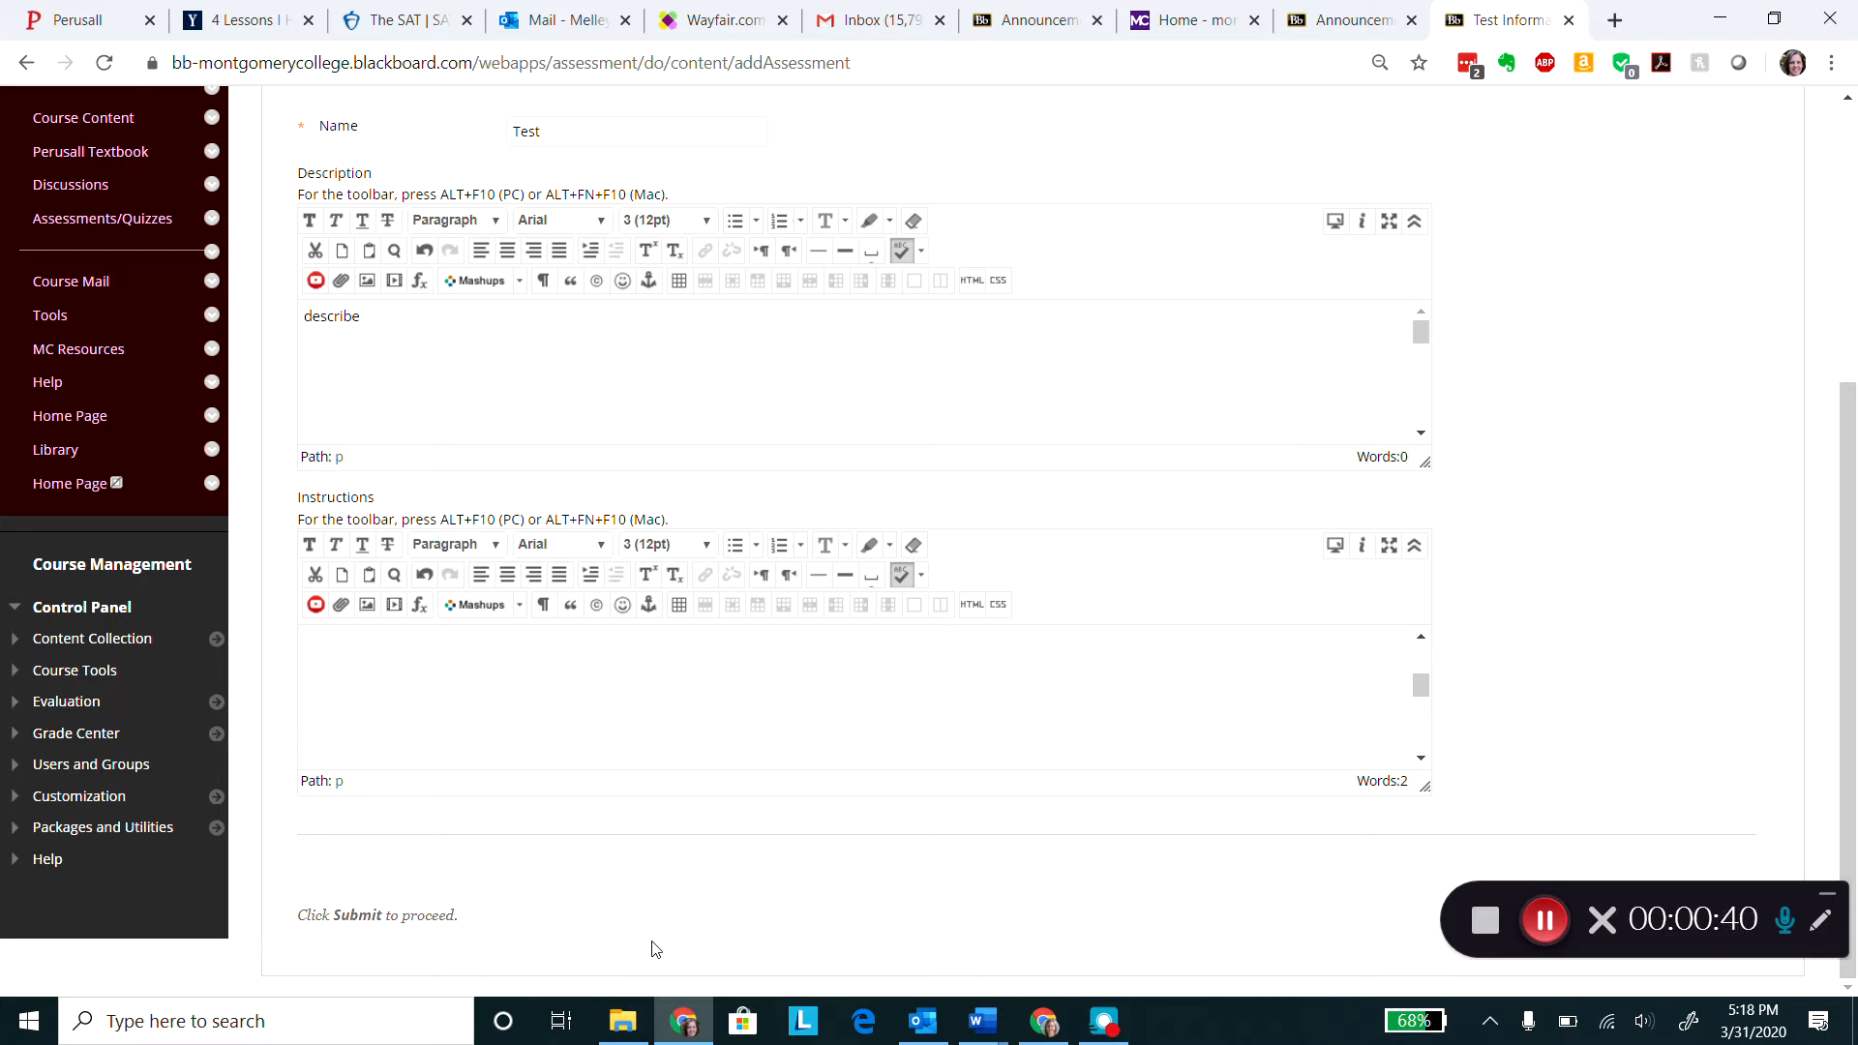
pyautogui.scroll(1, 929, 542)
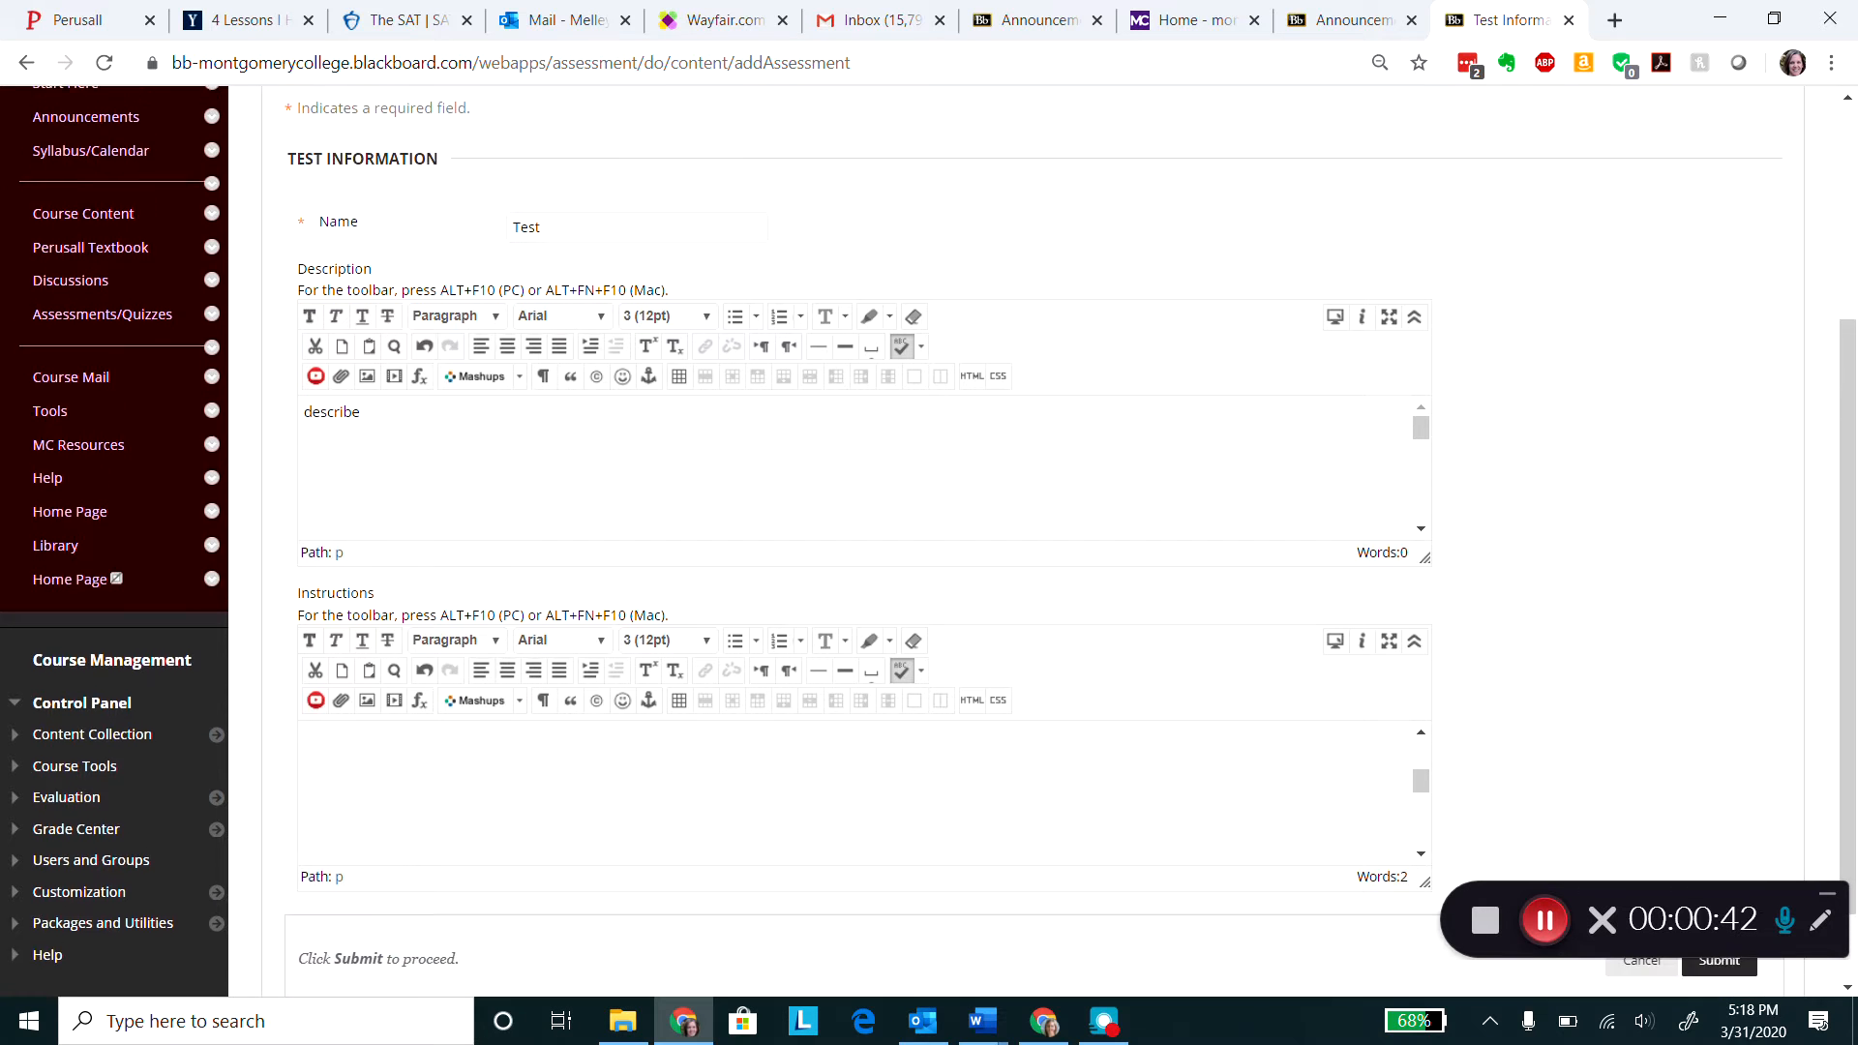
pyautogui.click(1720, 963)
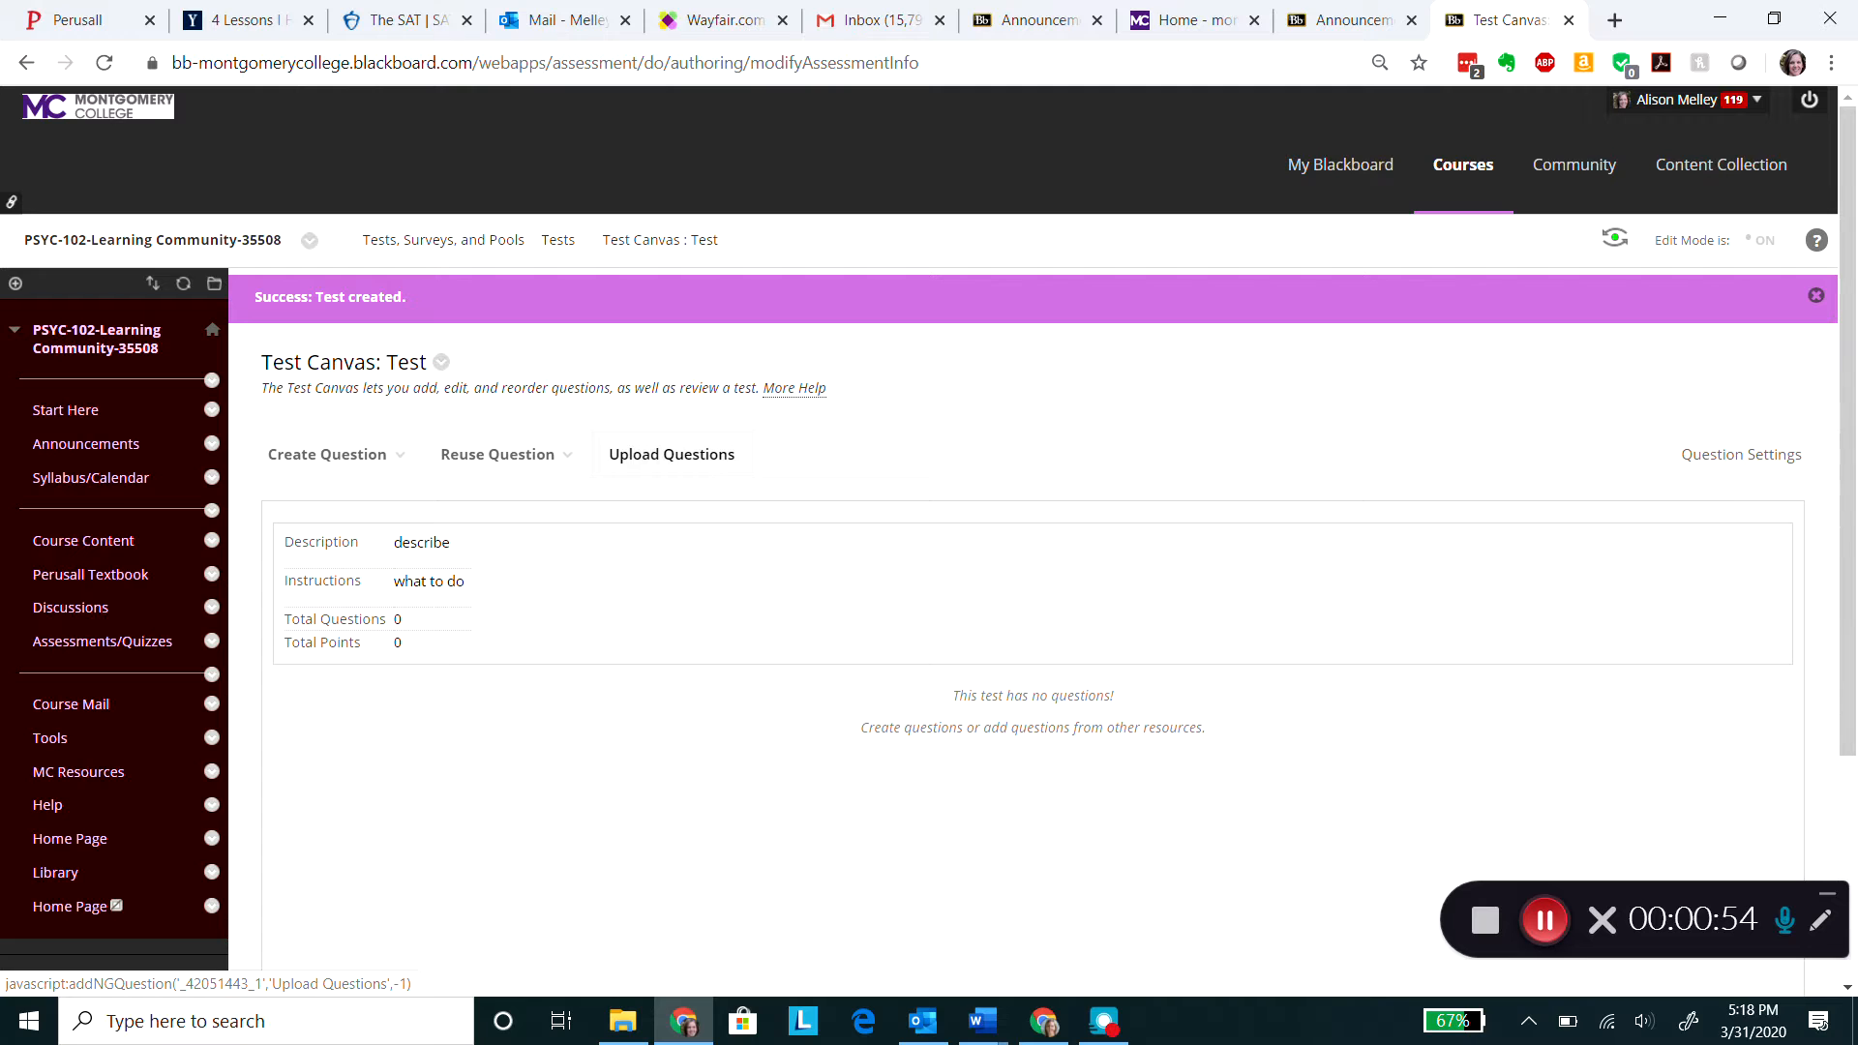
# Create a Multiple Choice question with the question text "what is the question?" and no question title.
pyautogui.moveTo(399, 456)
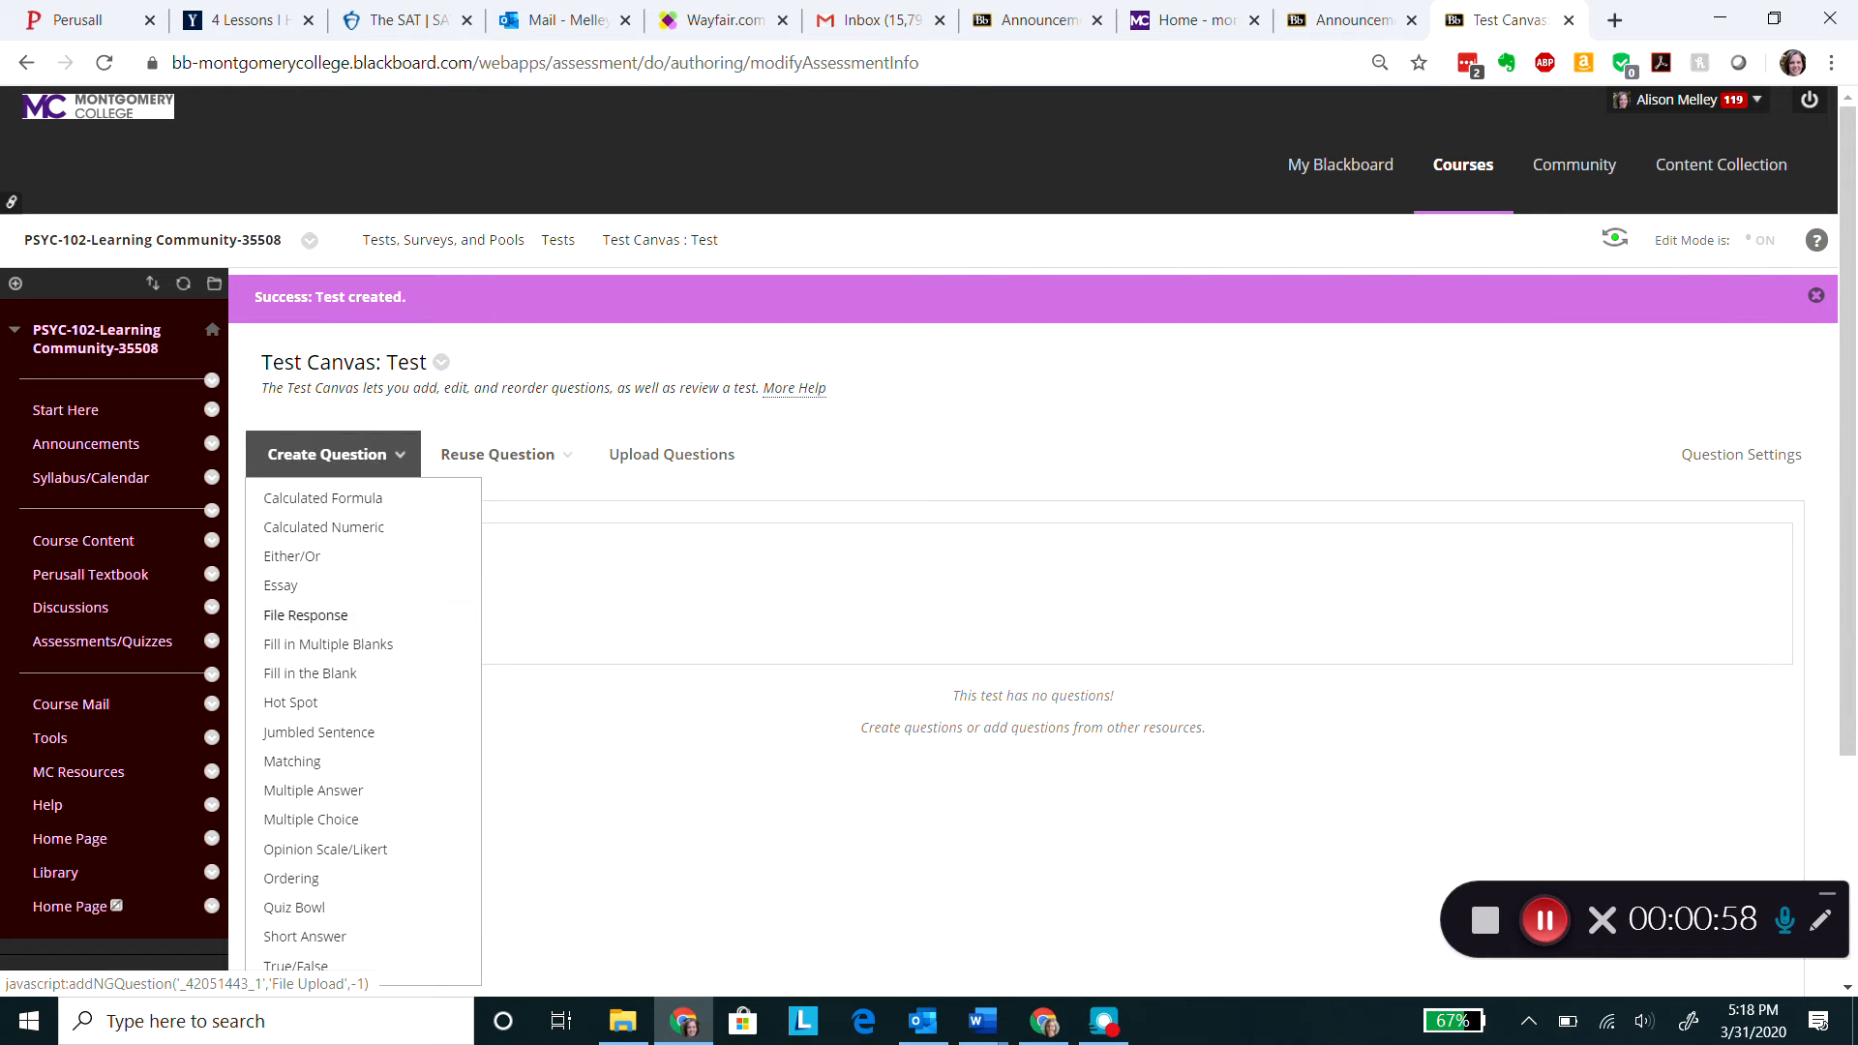
pyautogui.click(339, 820)
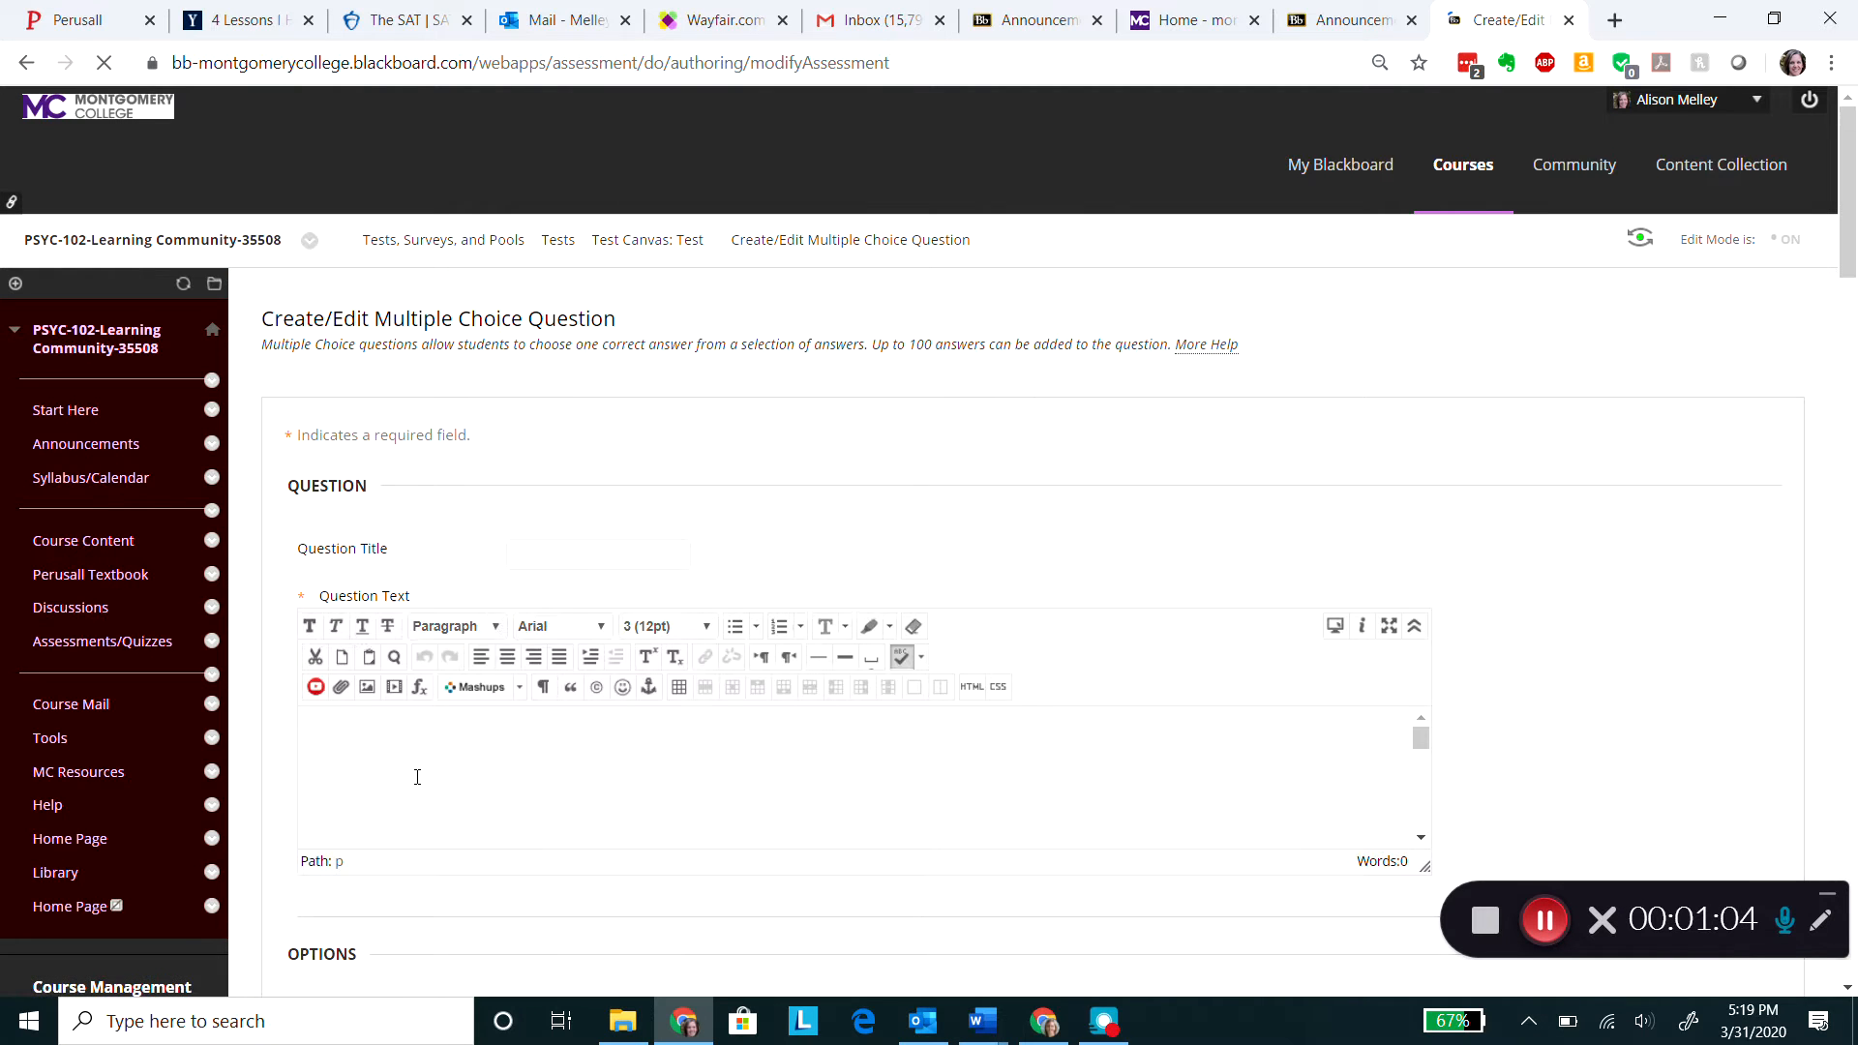
pyautogui.click(402, 765)
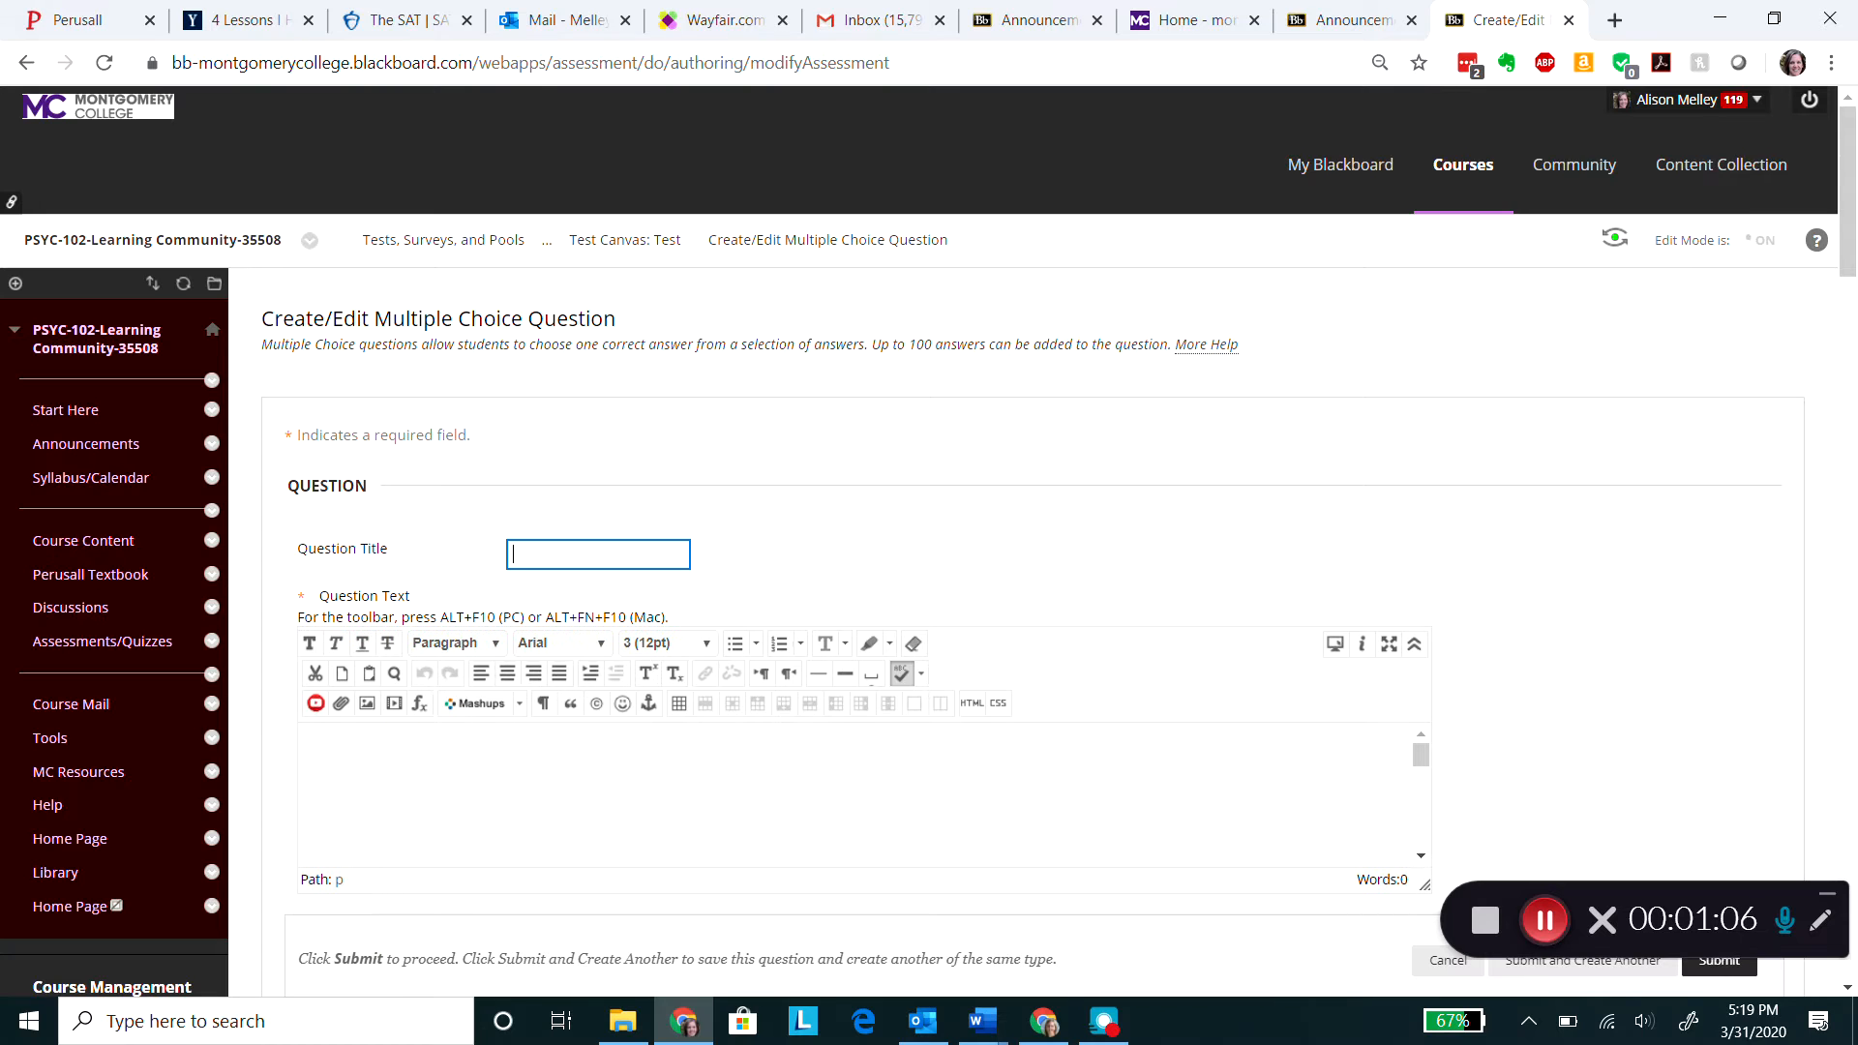
pyautogui.write('this')
pyautogui.press('BackSpace')
pyautogui.press('BackSpace')
pyautogui.press('BackSpace')
pyautogui.click(382, 755)
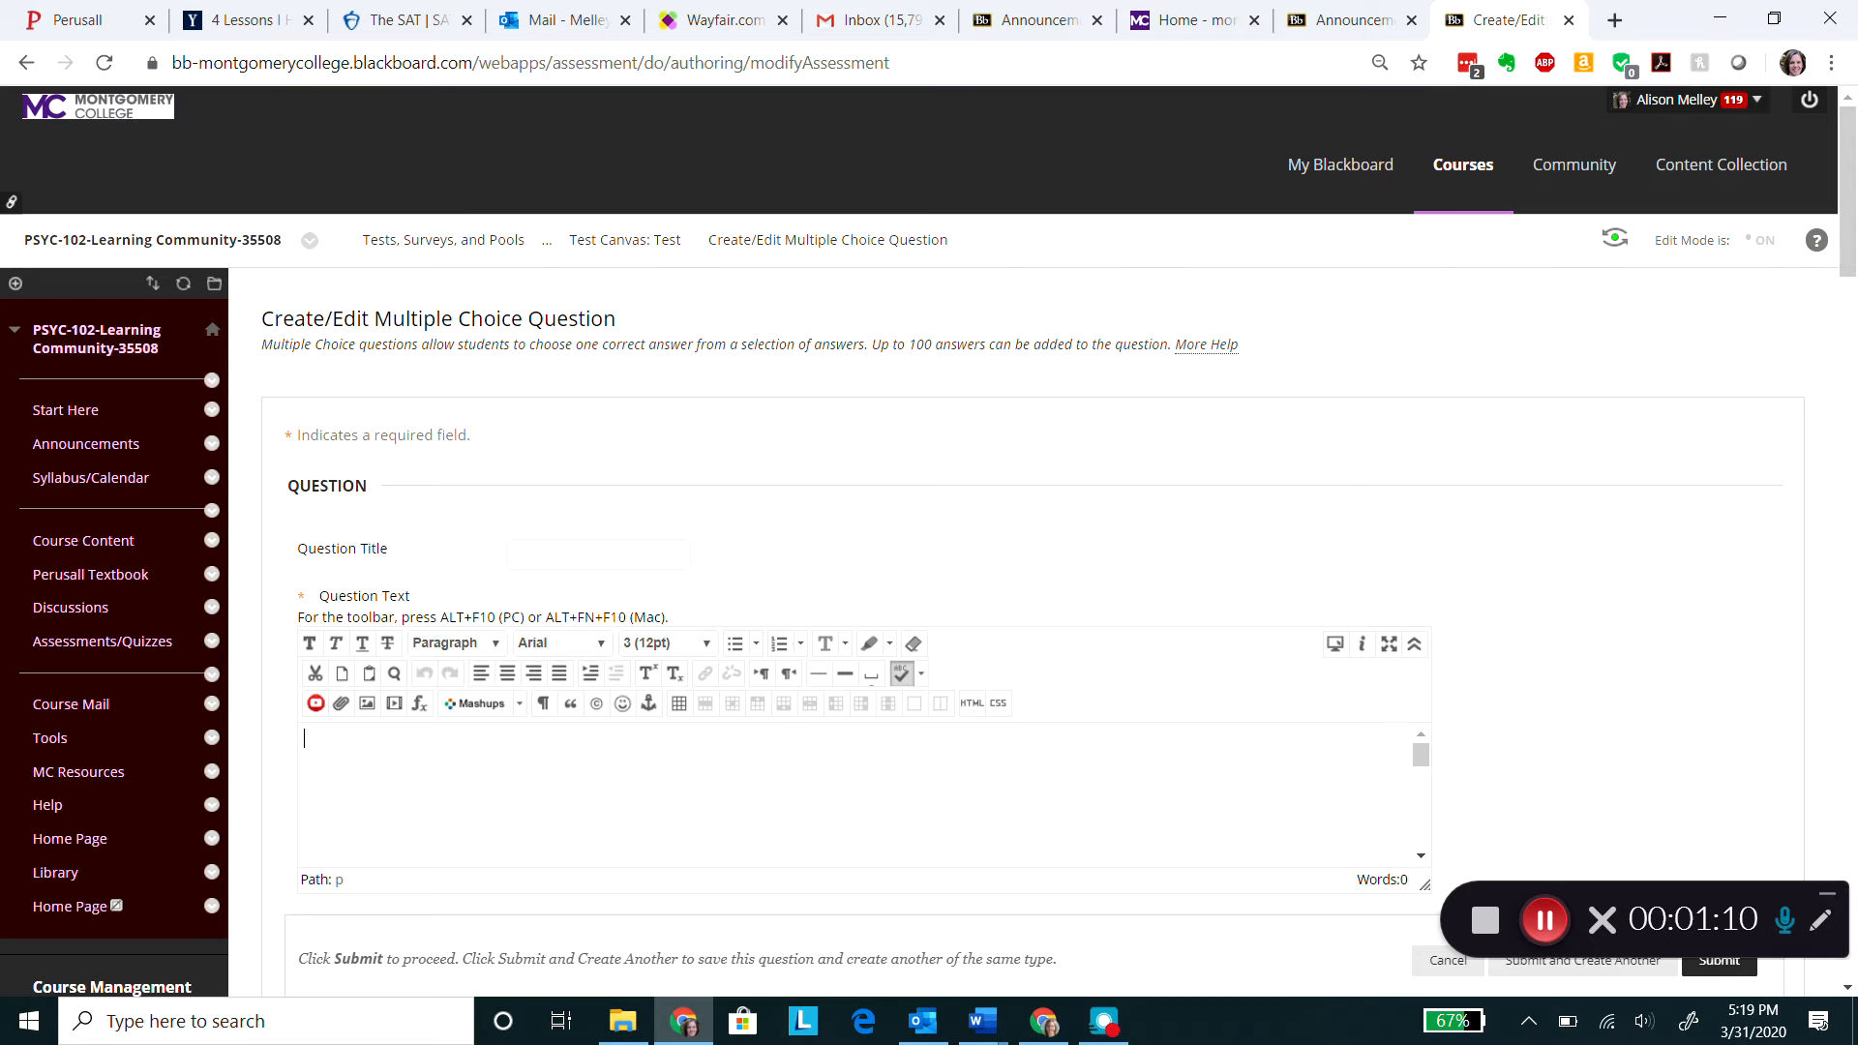
pyautogui.write('what is the question?')
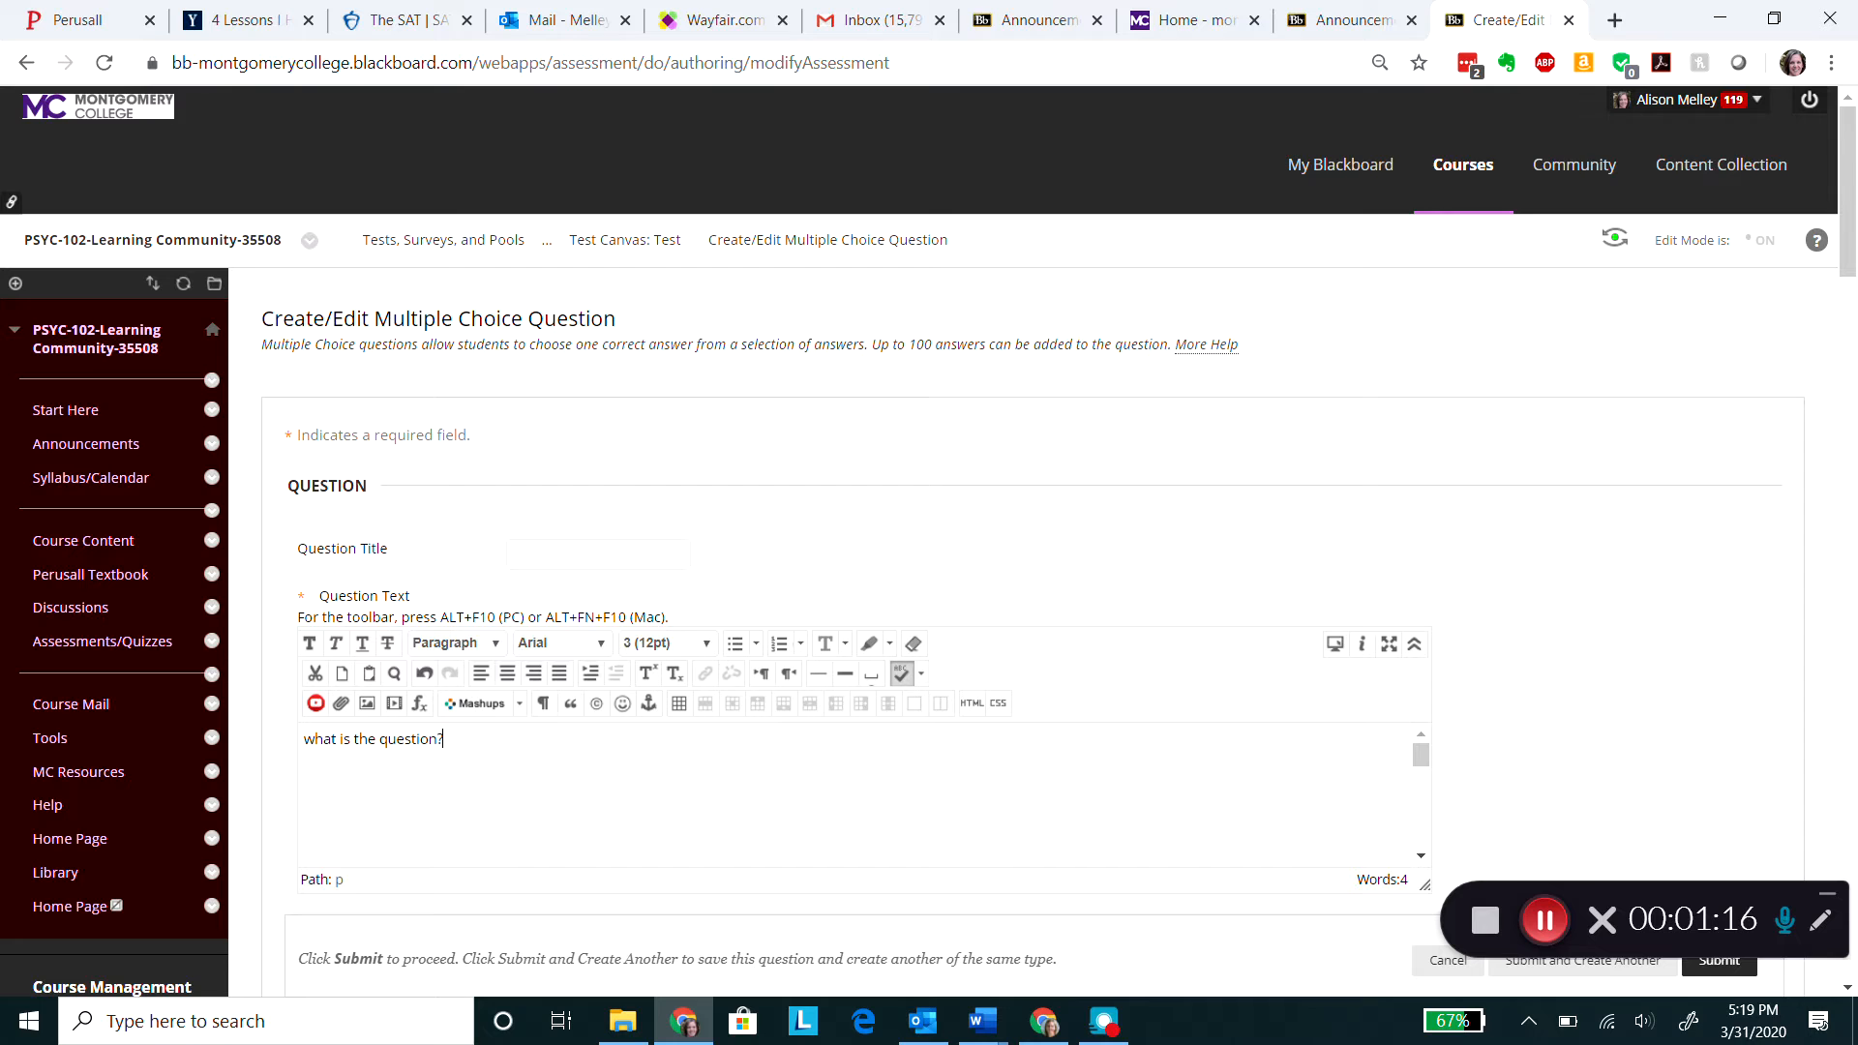
# Set the question's answer numbering to Uppercase Letters (A, B, C).
pyautogui.scroll(-7, 929, 542)
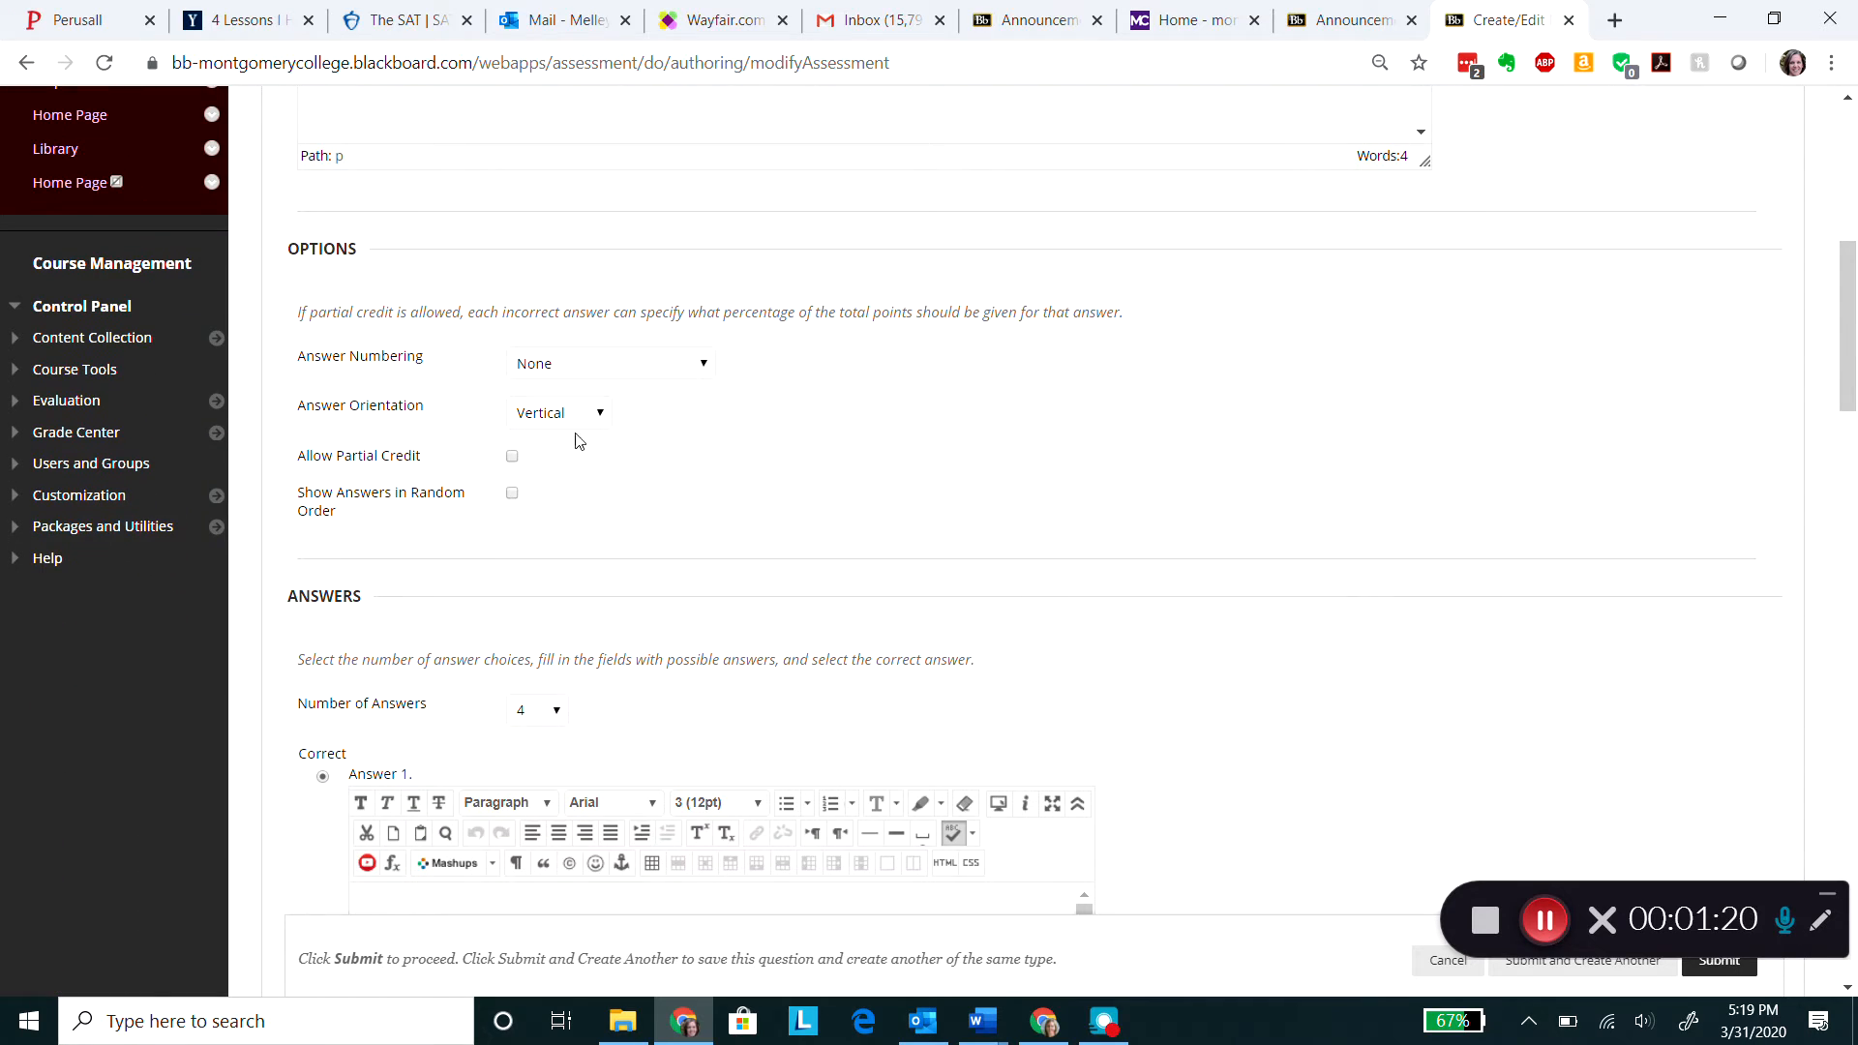
pyautogui.click(699, 365)
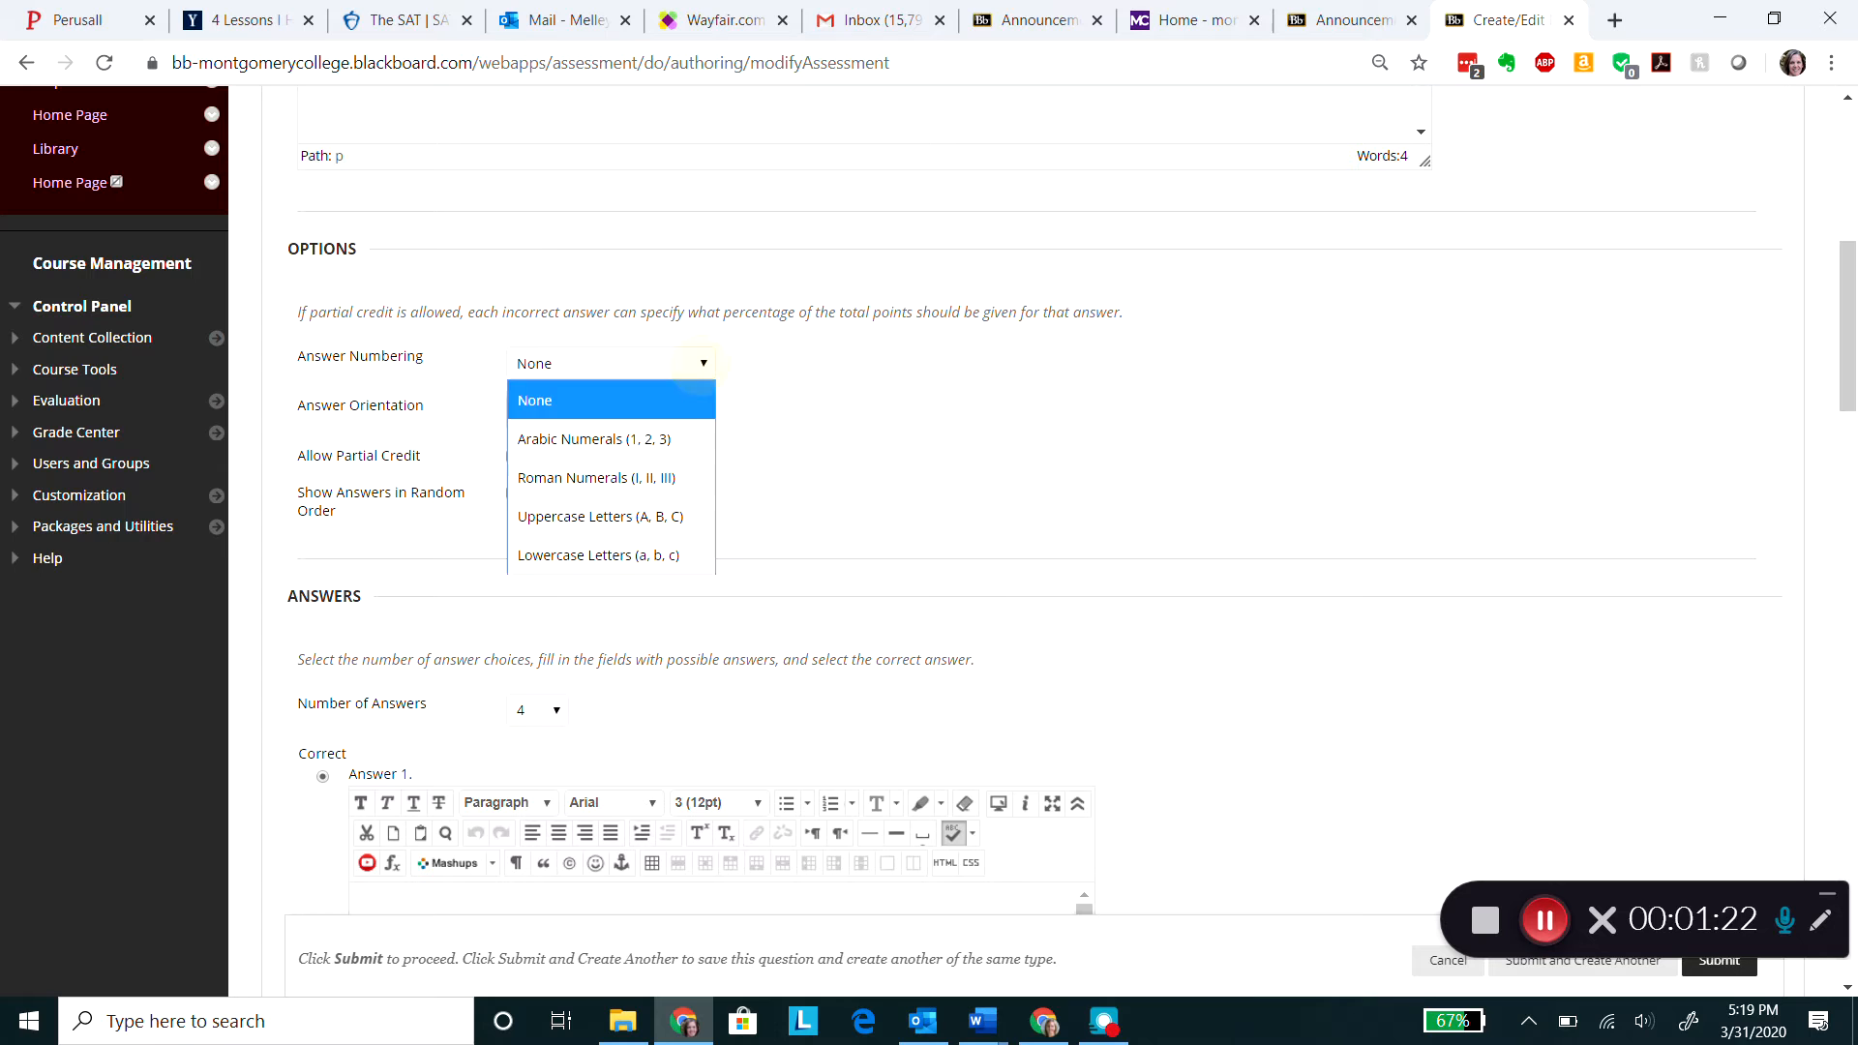
pyautogui.click(668, 440)
pyautogui.click(685, 375)
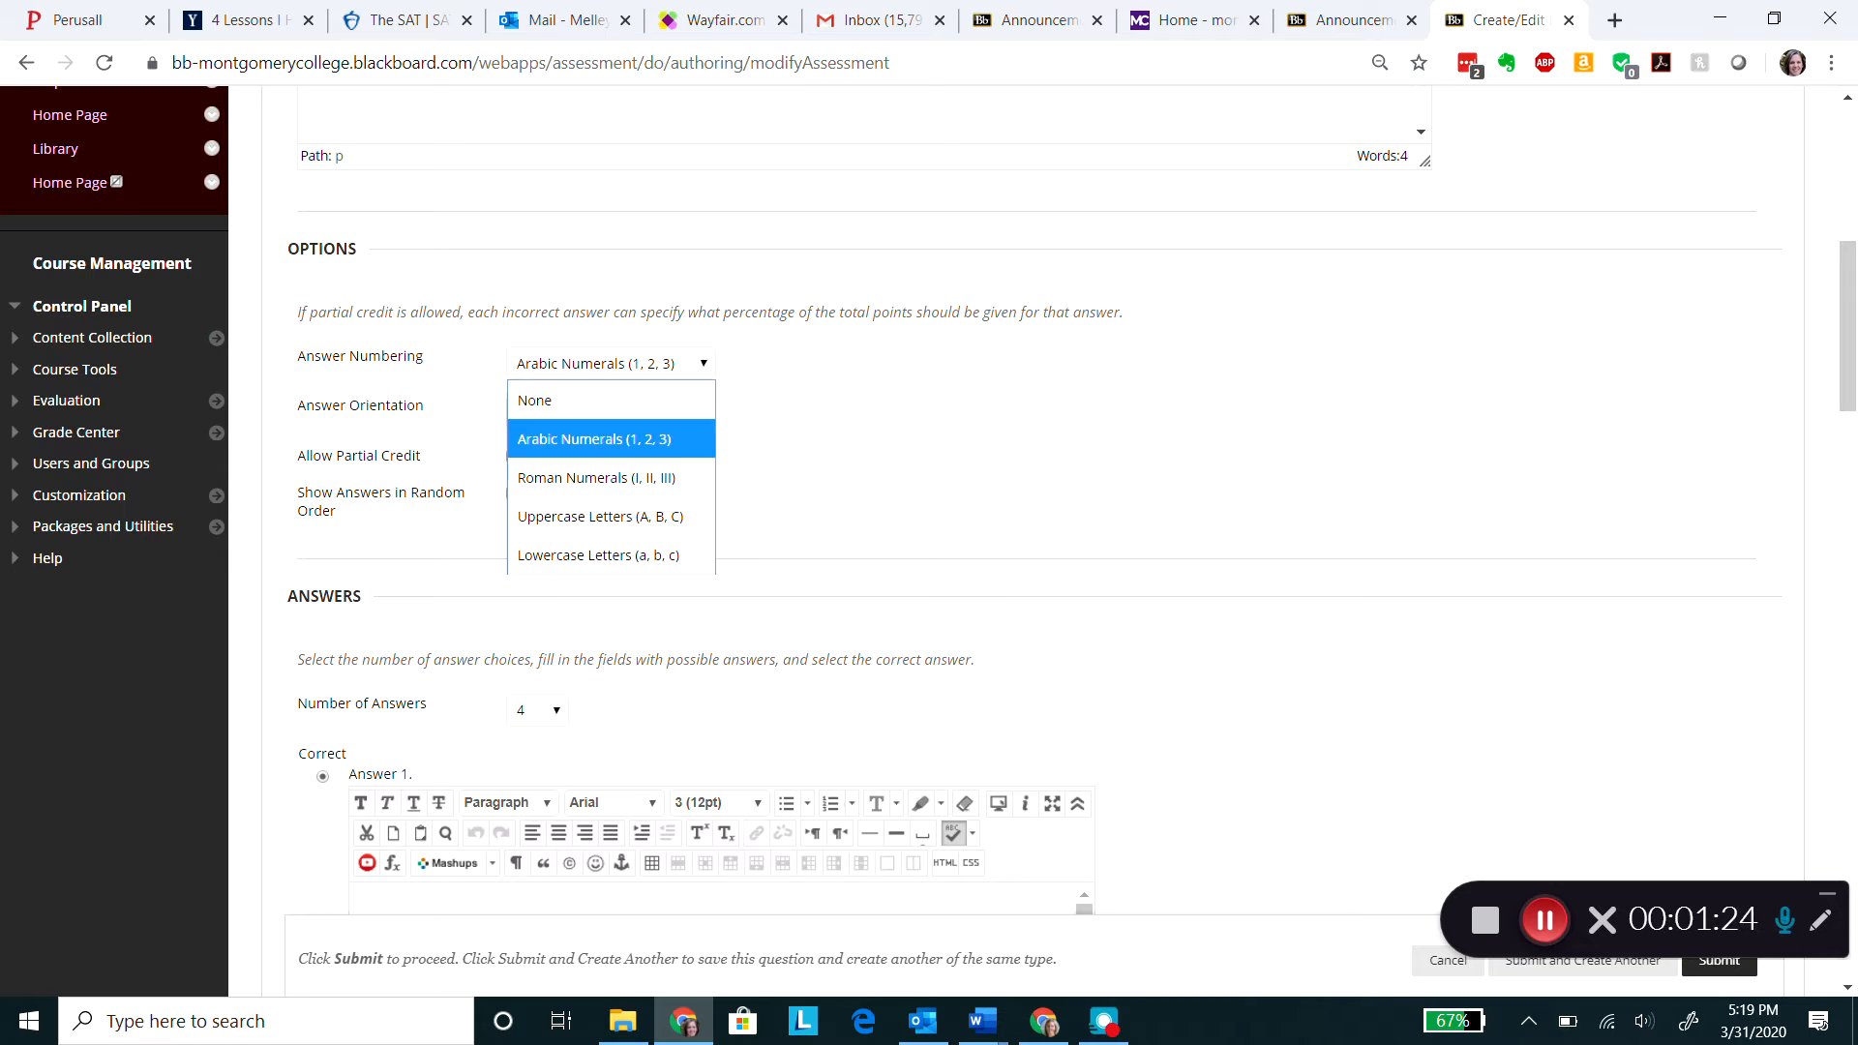
pyautogui.click(683, 520)
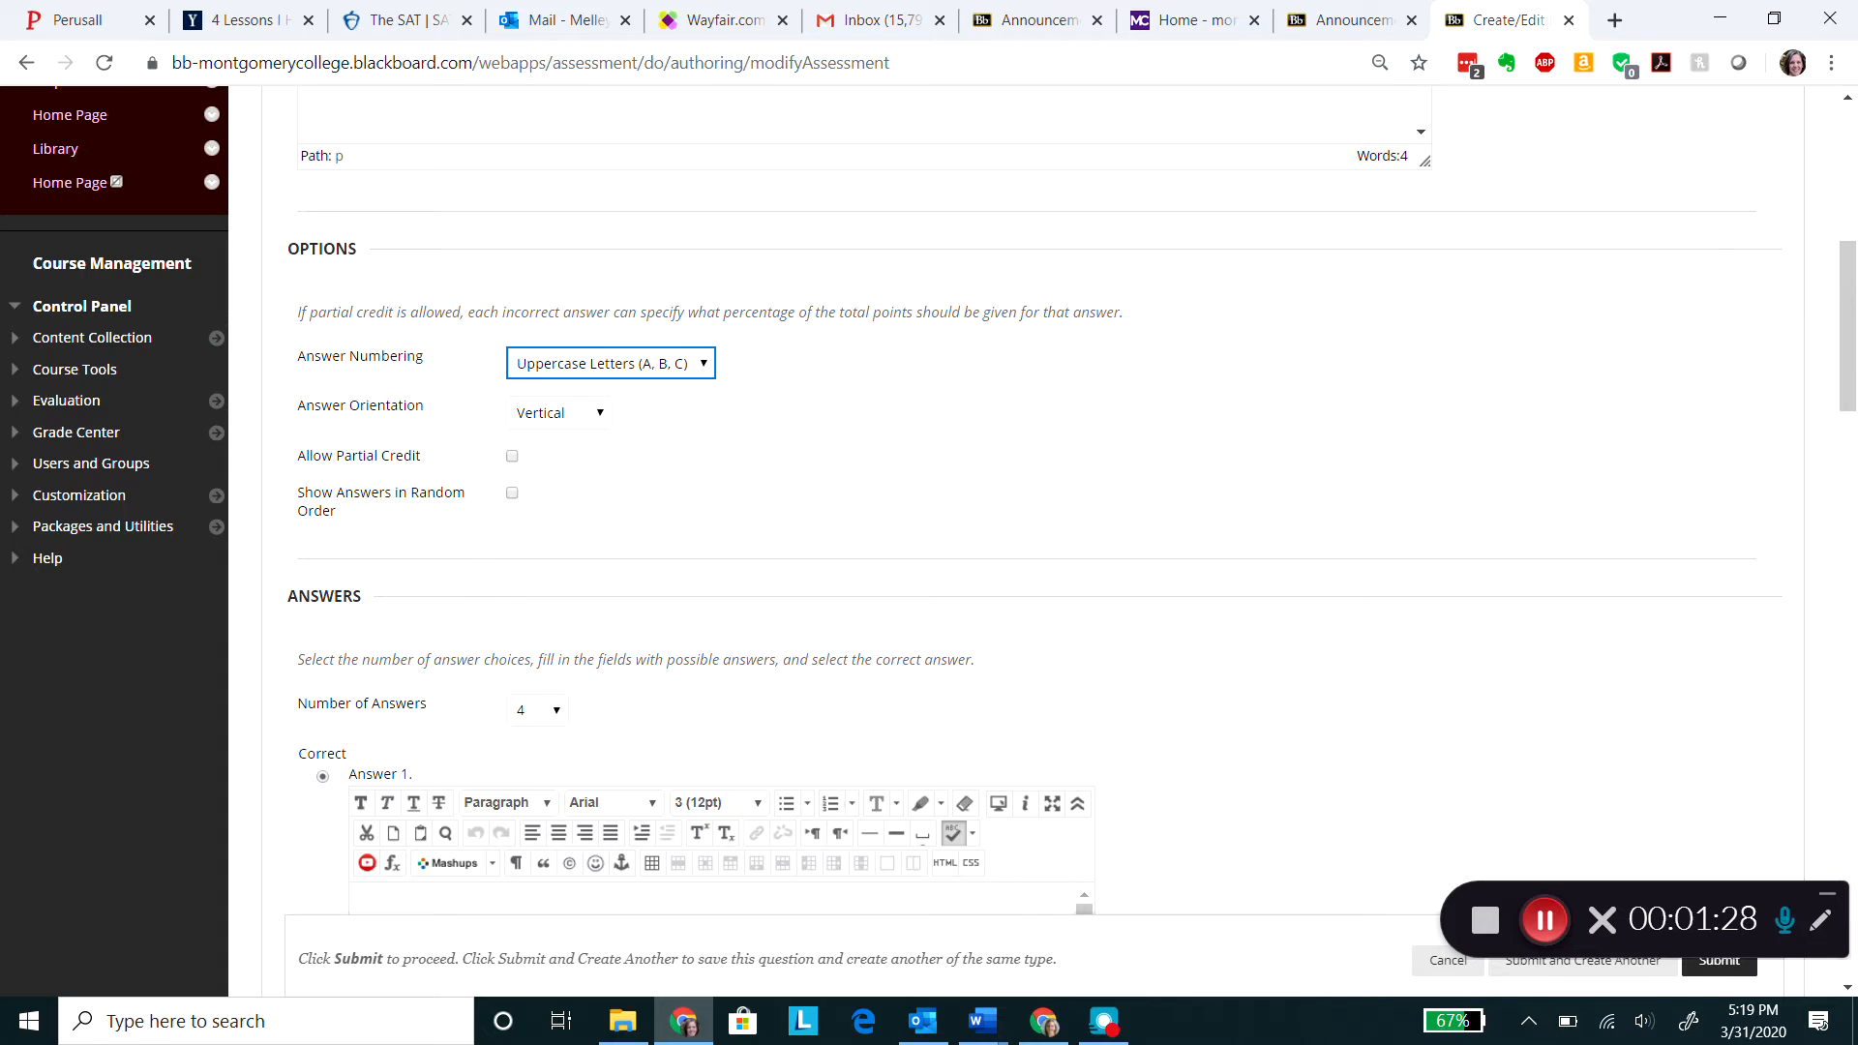
# Keep the number of answers at 4 and mark Answer 2 as the correct choice.
pyautogui.scroll(-4, 365, 572)
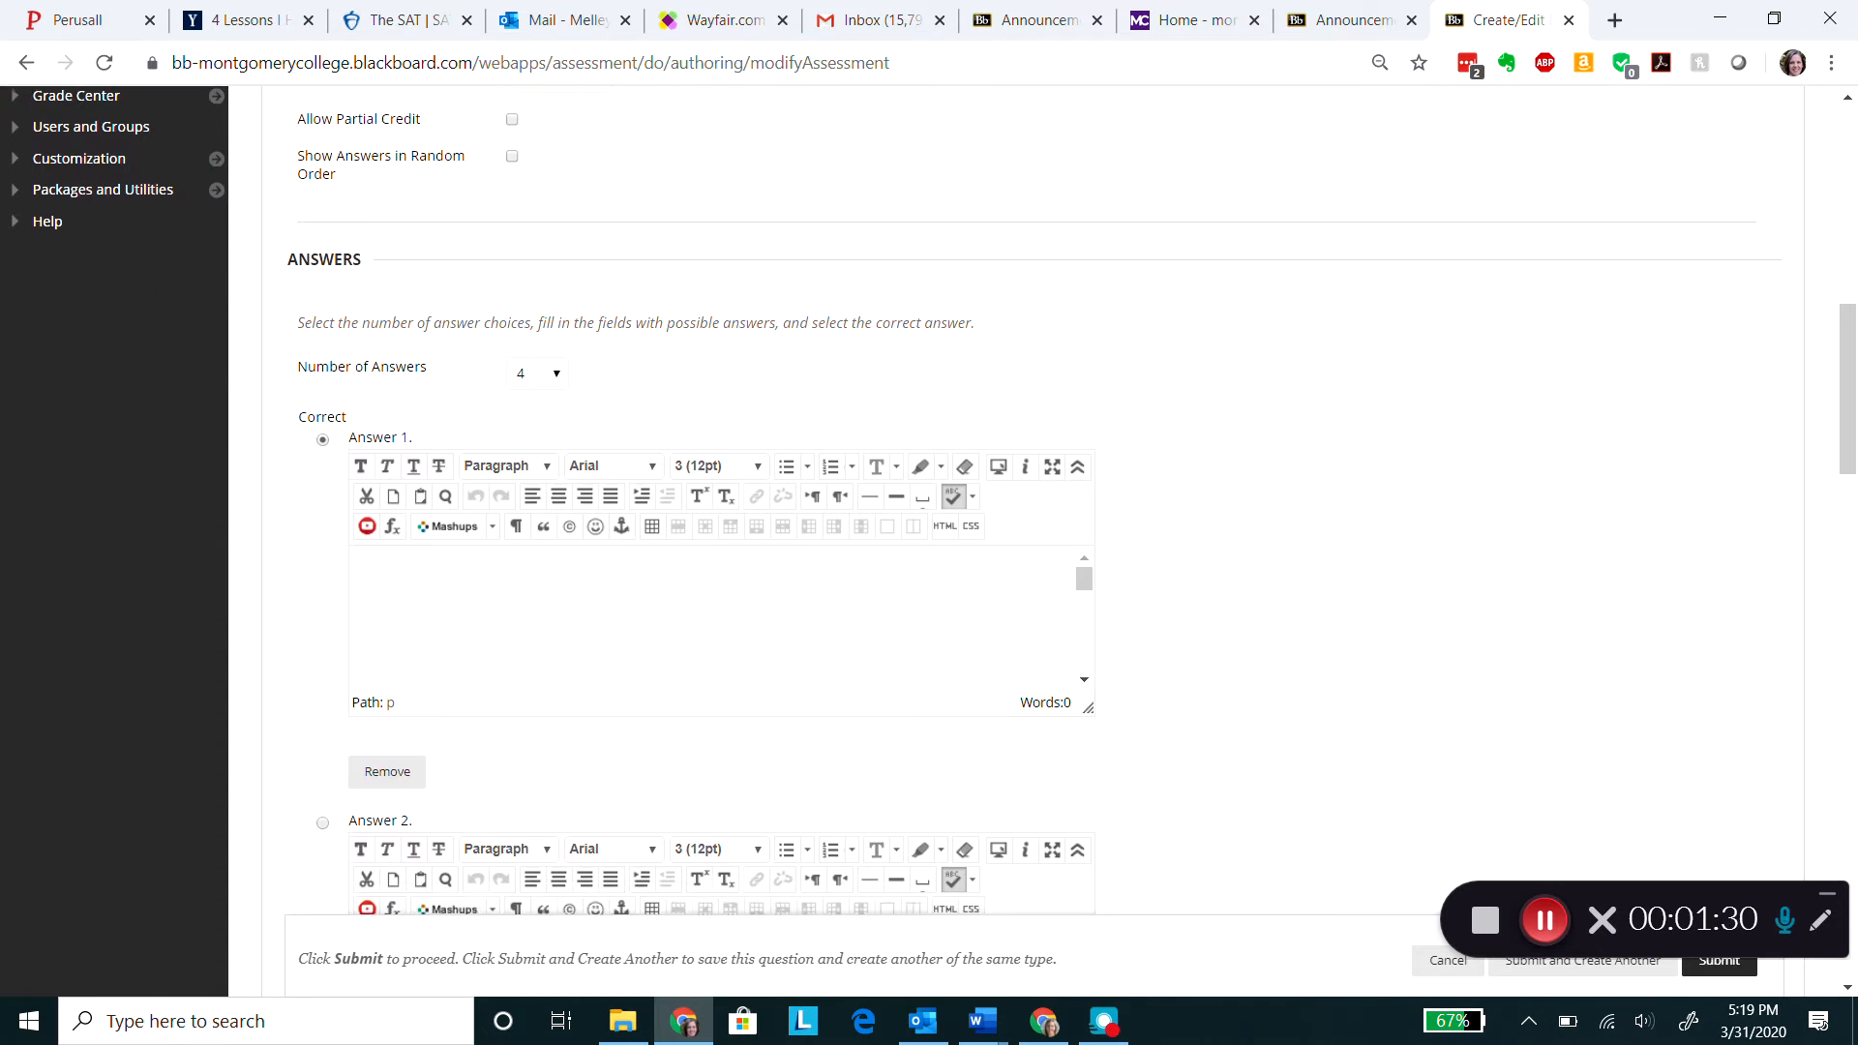
pyautogui.click(556, 351)
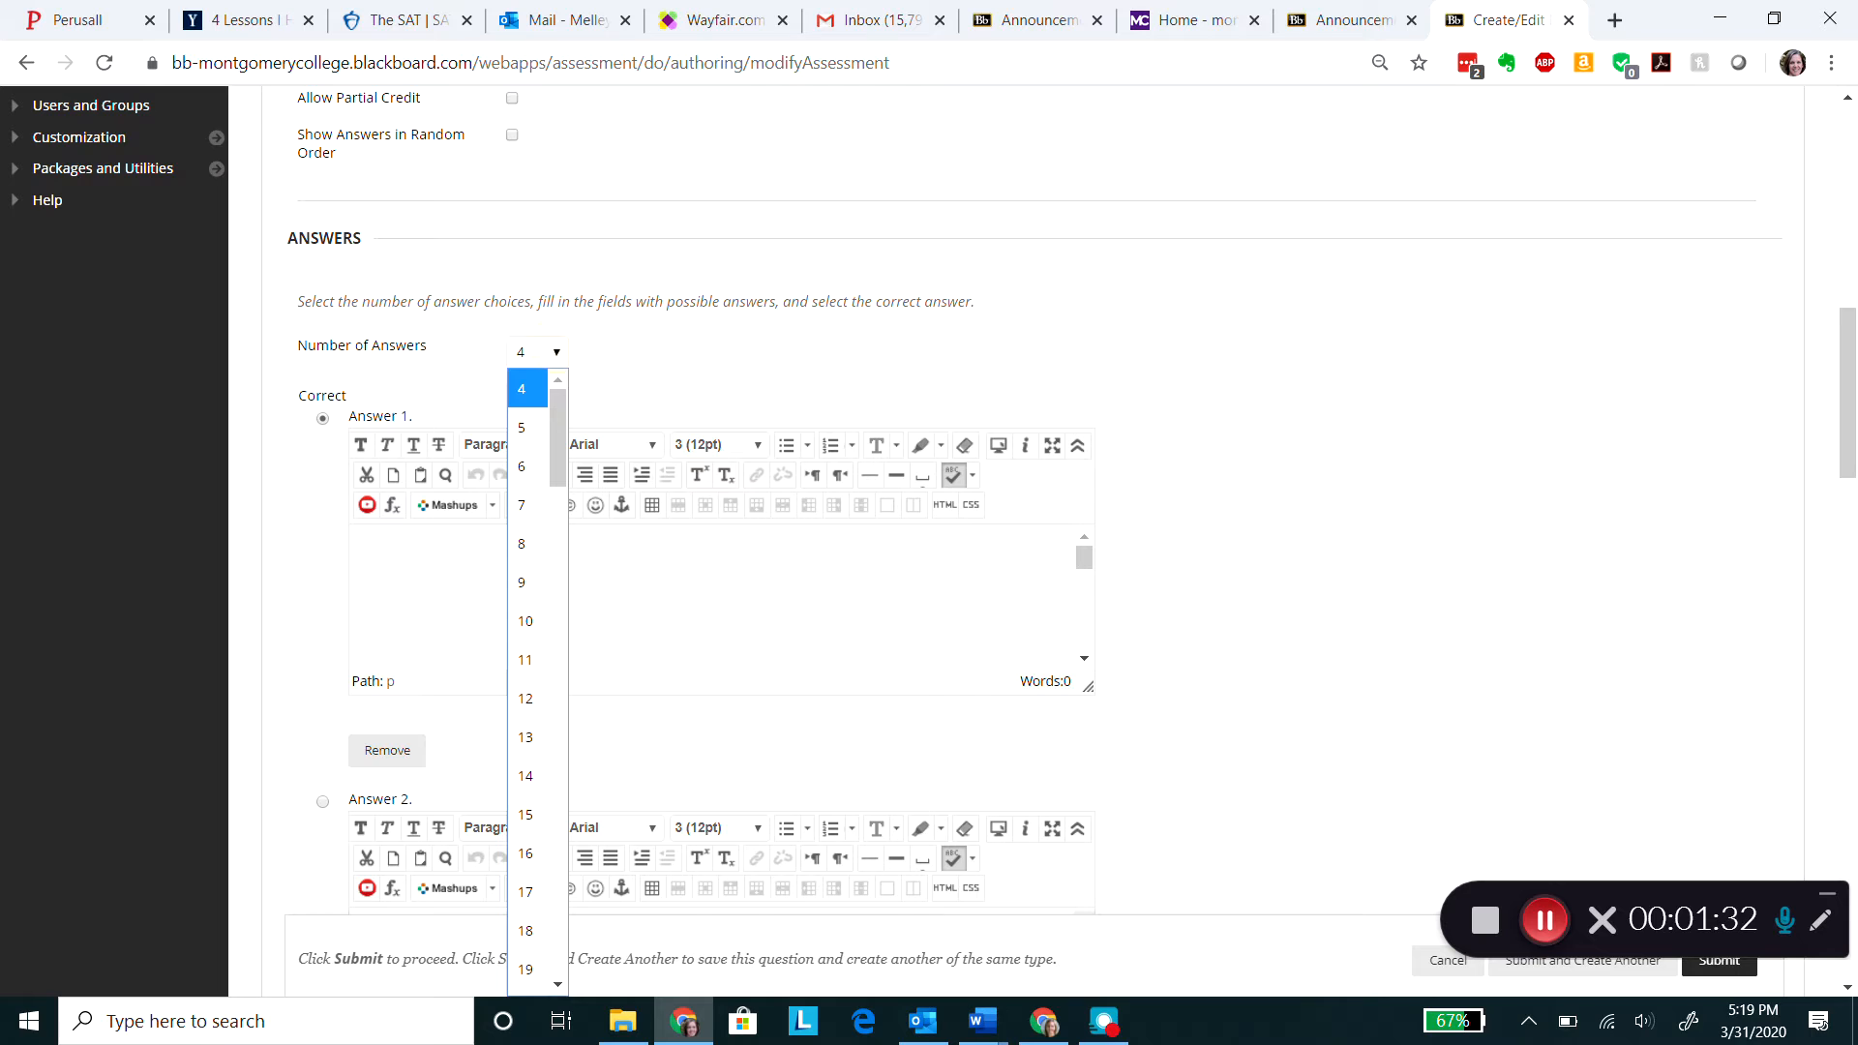
pyautogui.click(558, 360)
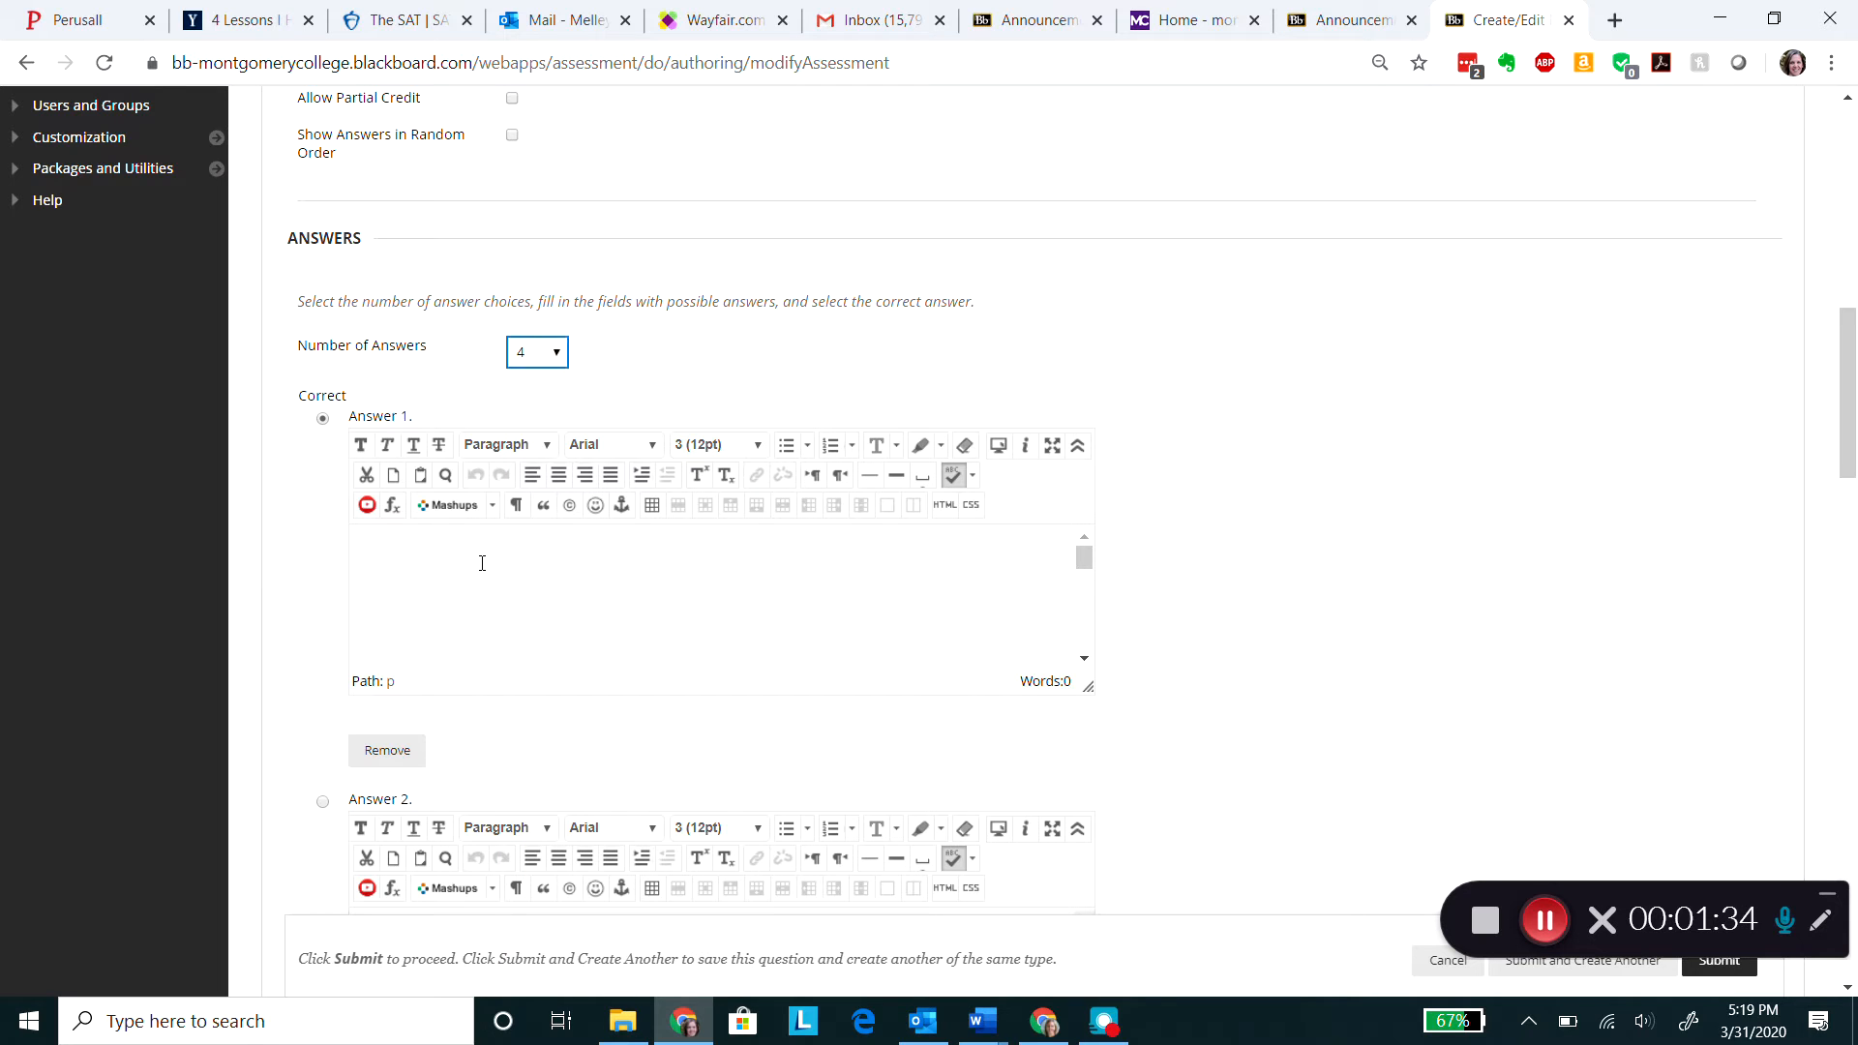
pyautogui.click(531, 593)
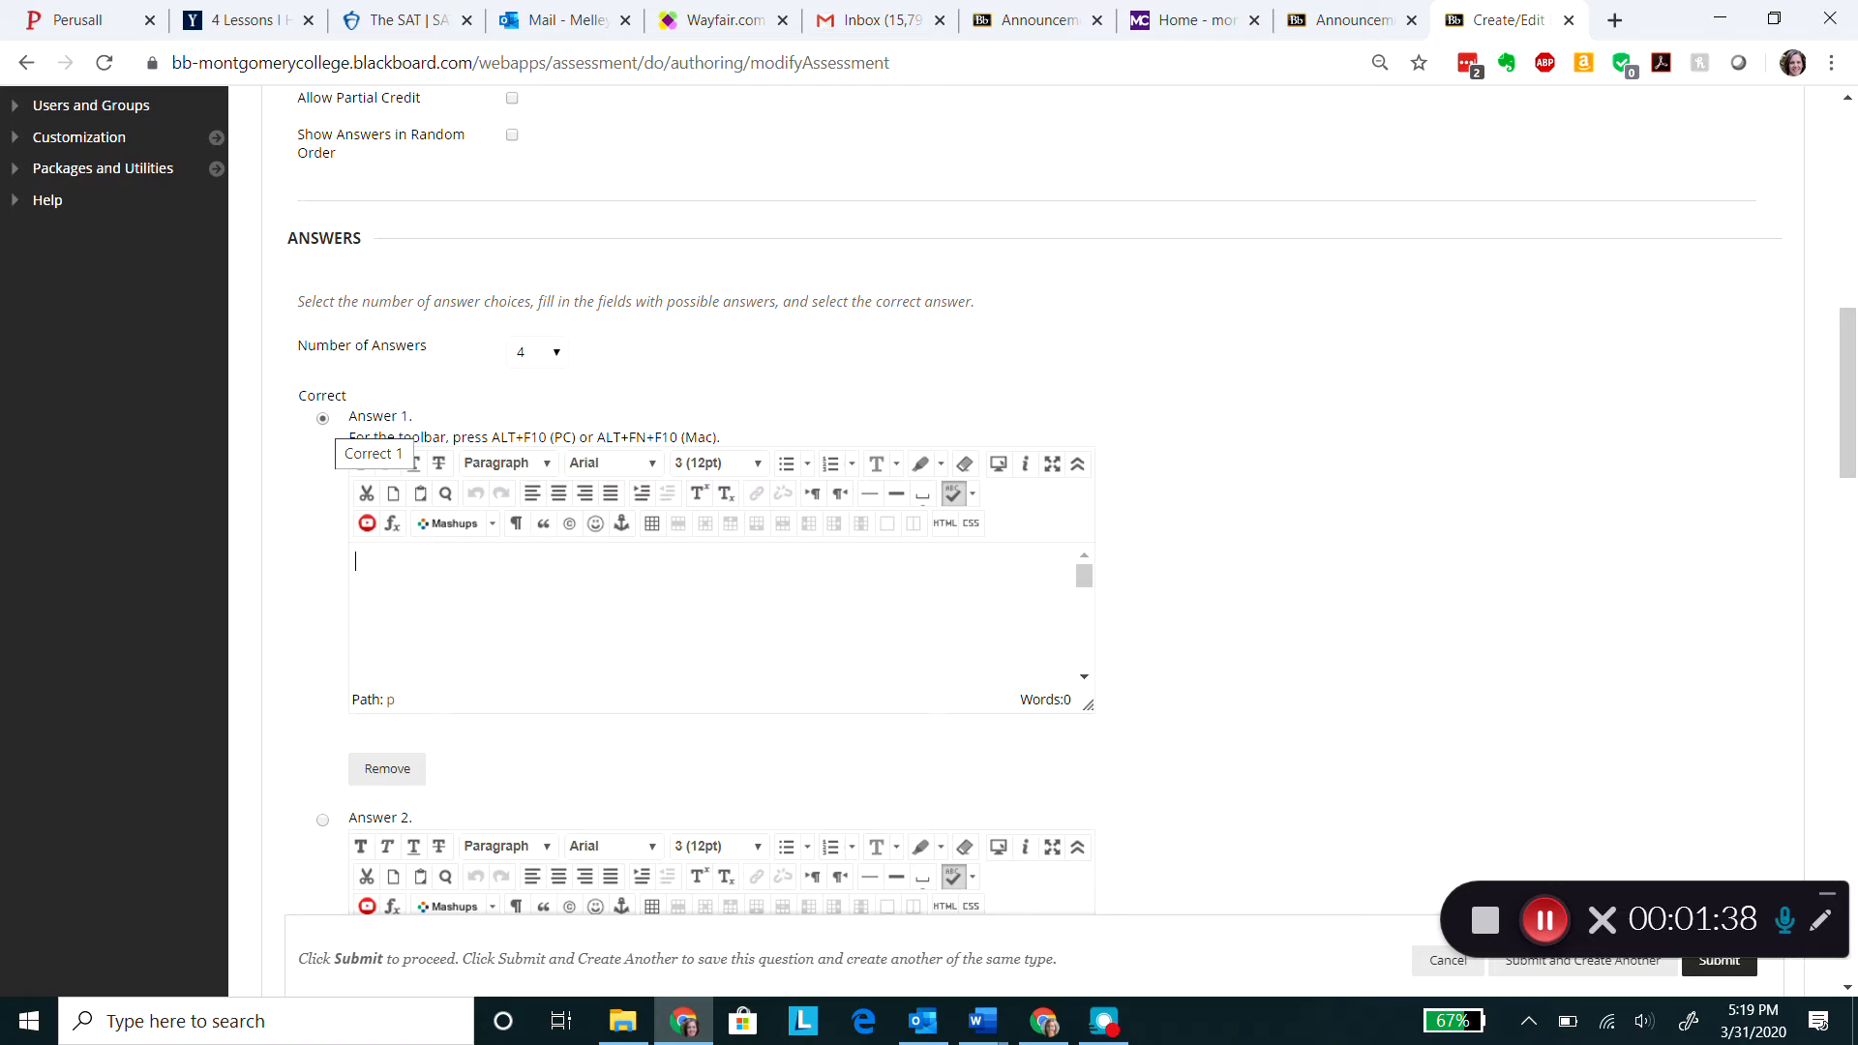
pyautogui.click(324, 420)
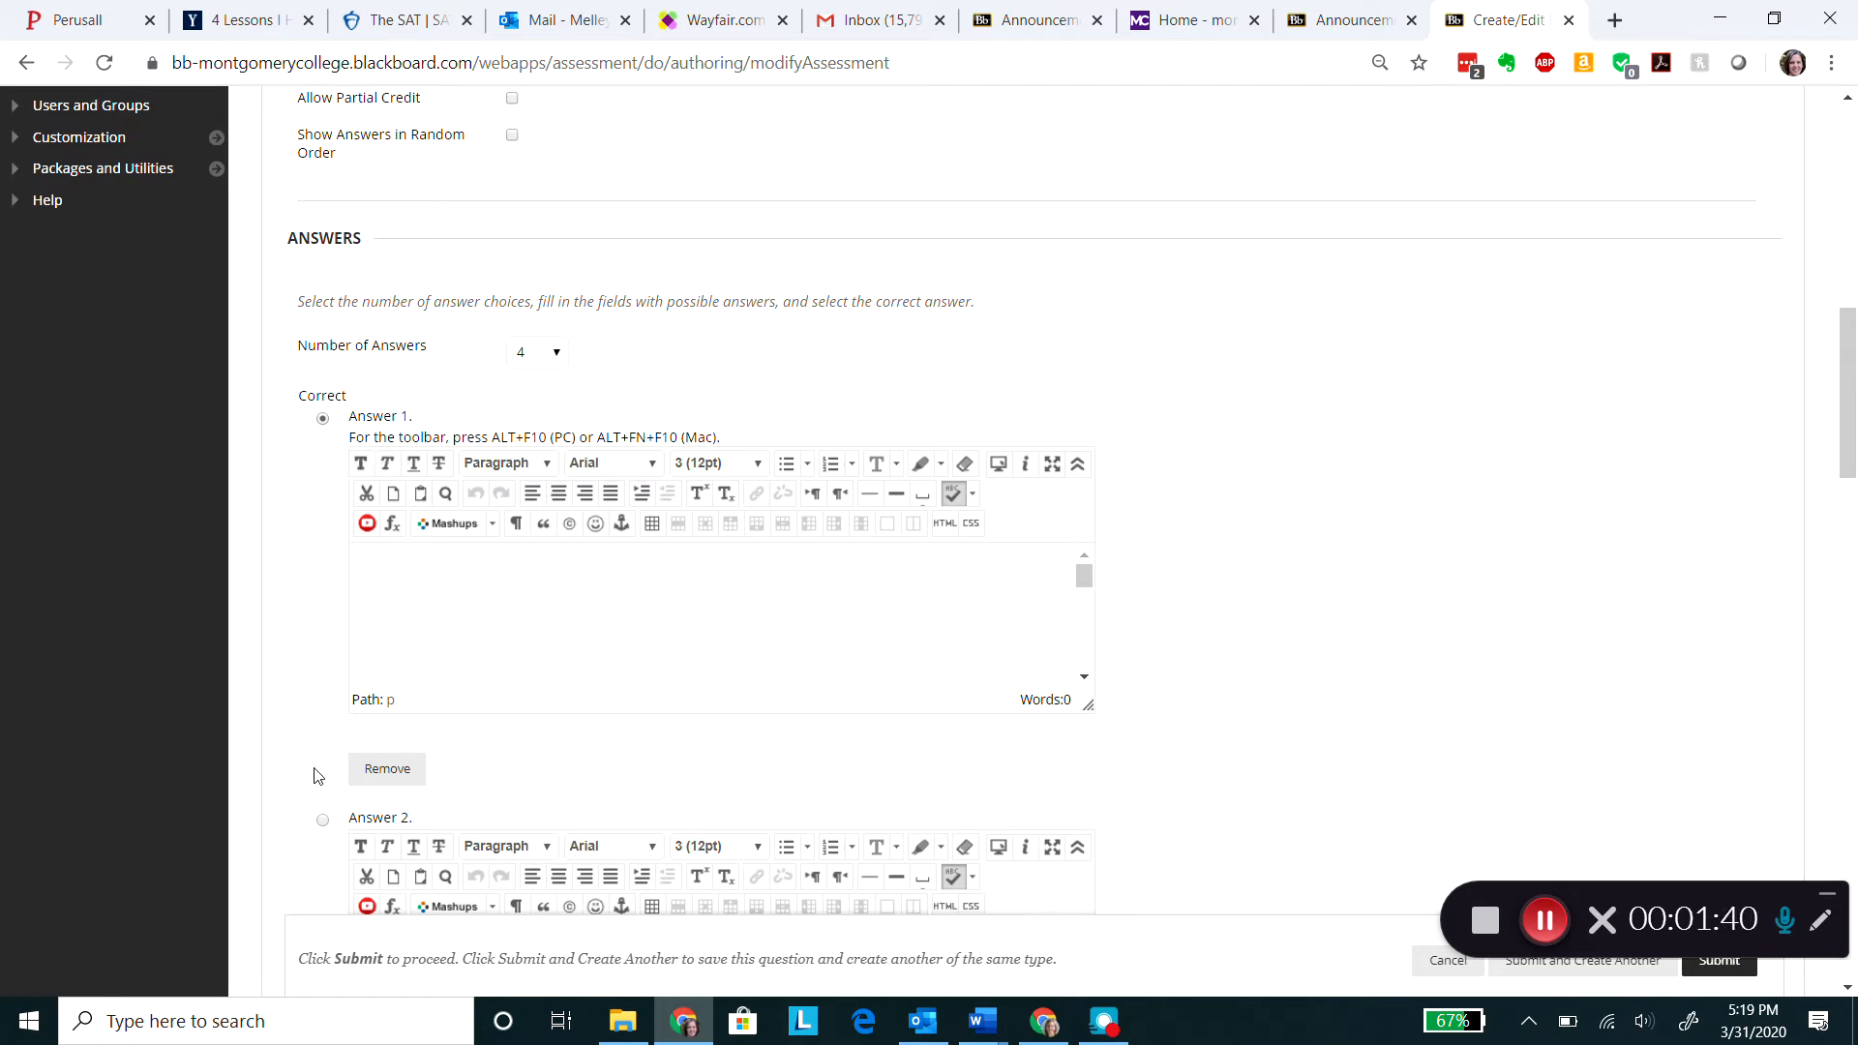
pyautogui.click(323, 820)
# Enter "wrong" as the text of Answer 1 and "right" as the text of Answer 2.
pyautogui.click(375, 587)
pyautogui.write('wrong')
pyautogui.scroll(-4, 721, 508)
pyautogui.click(372, 581)
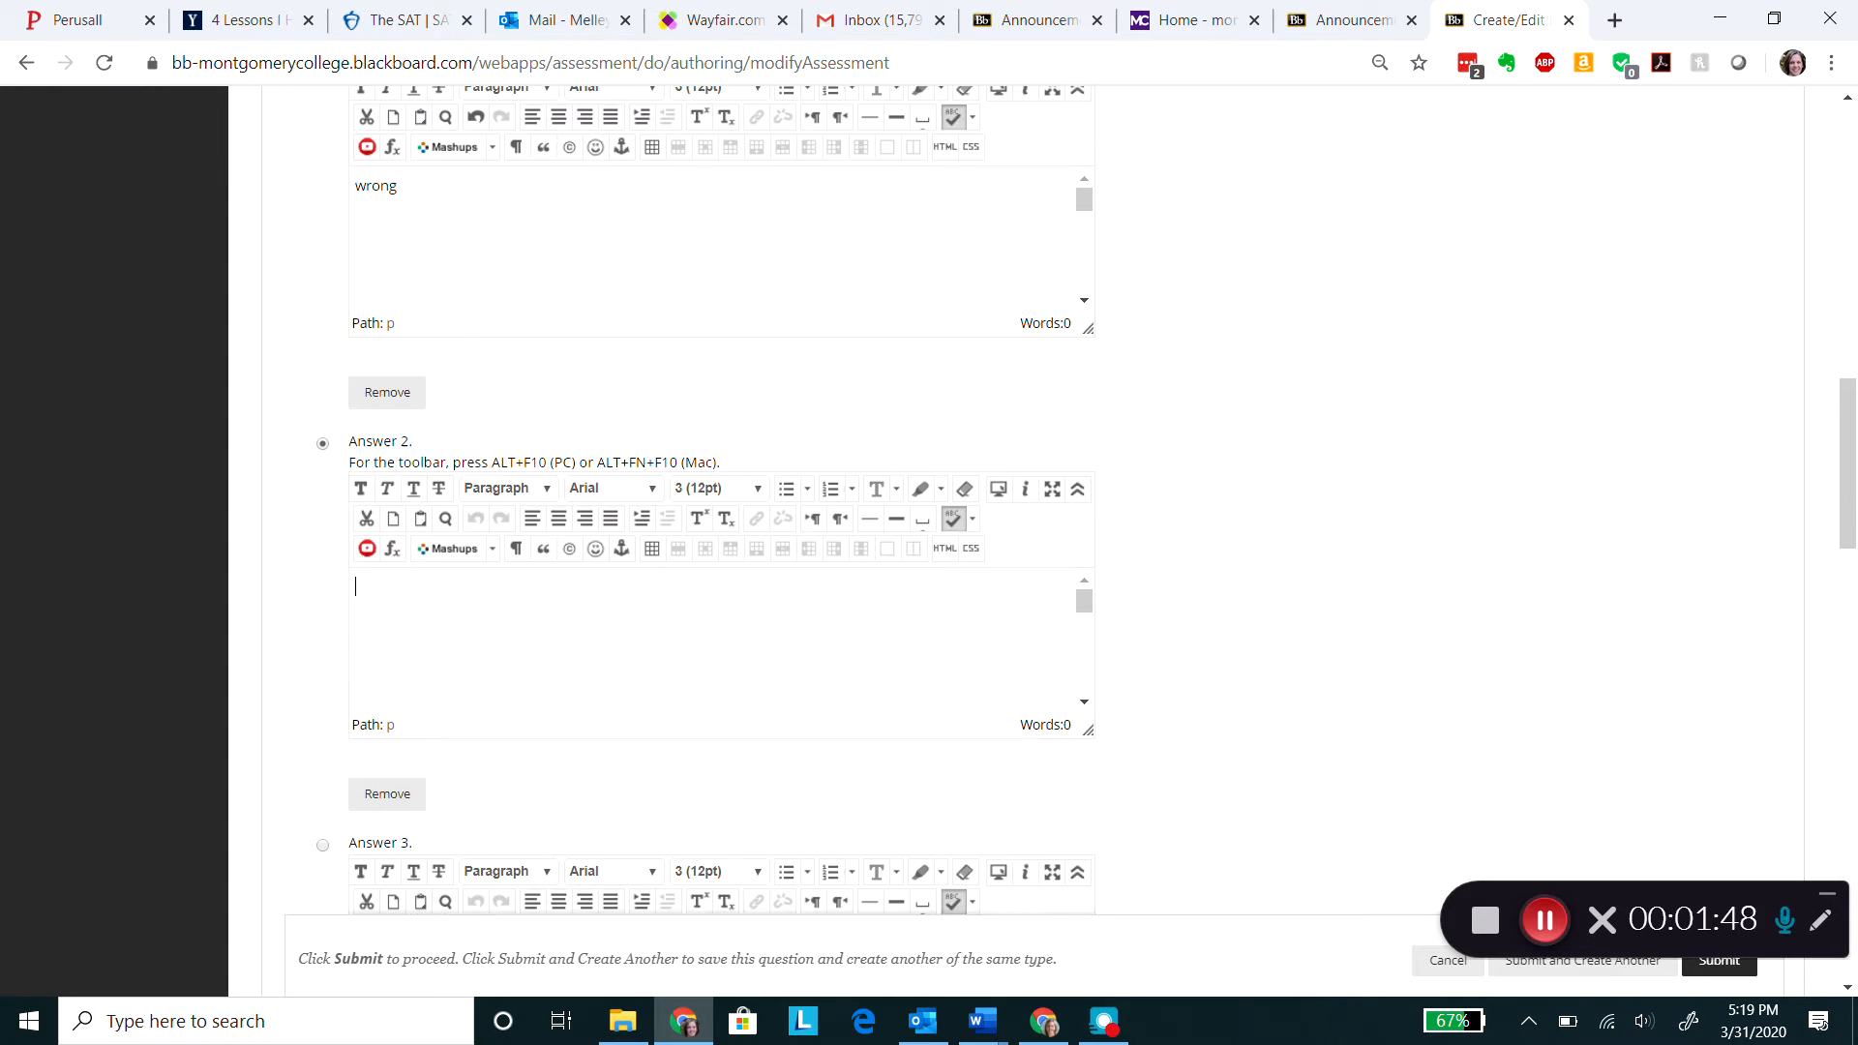
pyautogui.write('right')
# Enter "wrong" as the text of both Answer 3 and Answer 4.
pyautogui.scroll(-4, 721, 508)
pyautogui.click(363, 608)
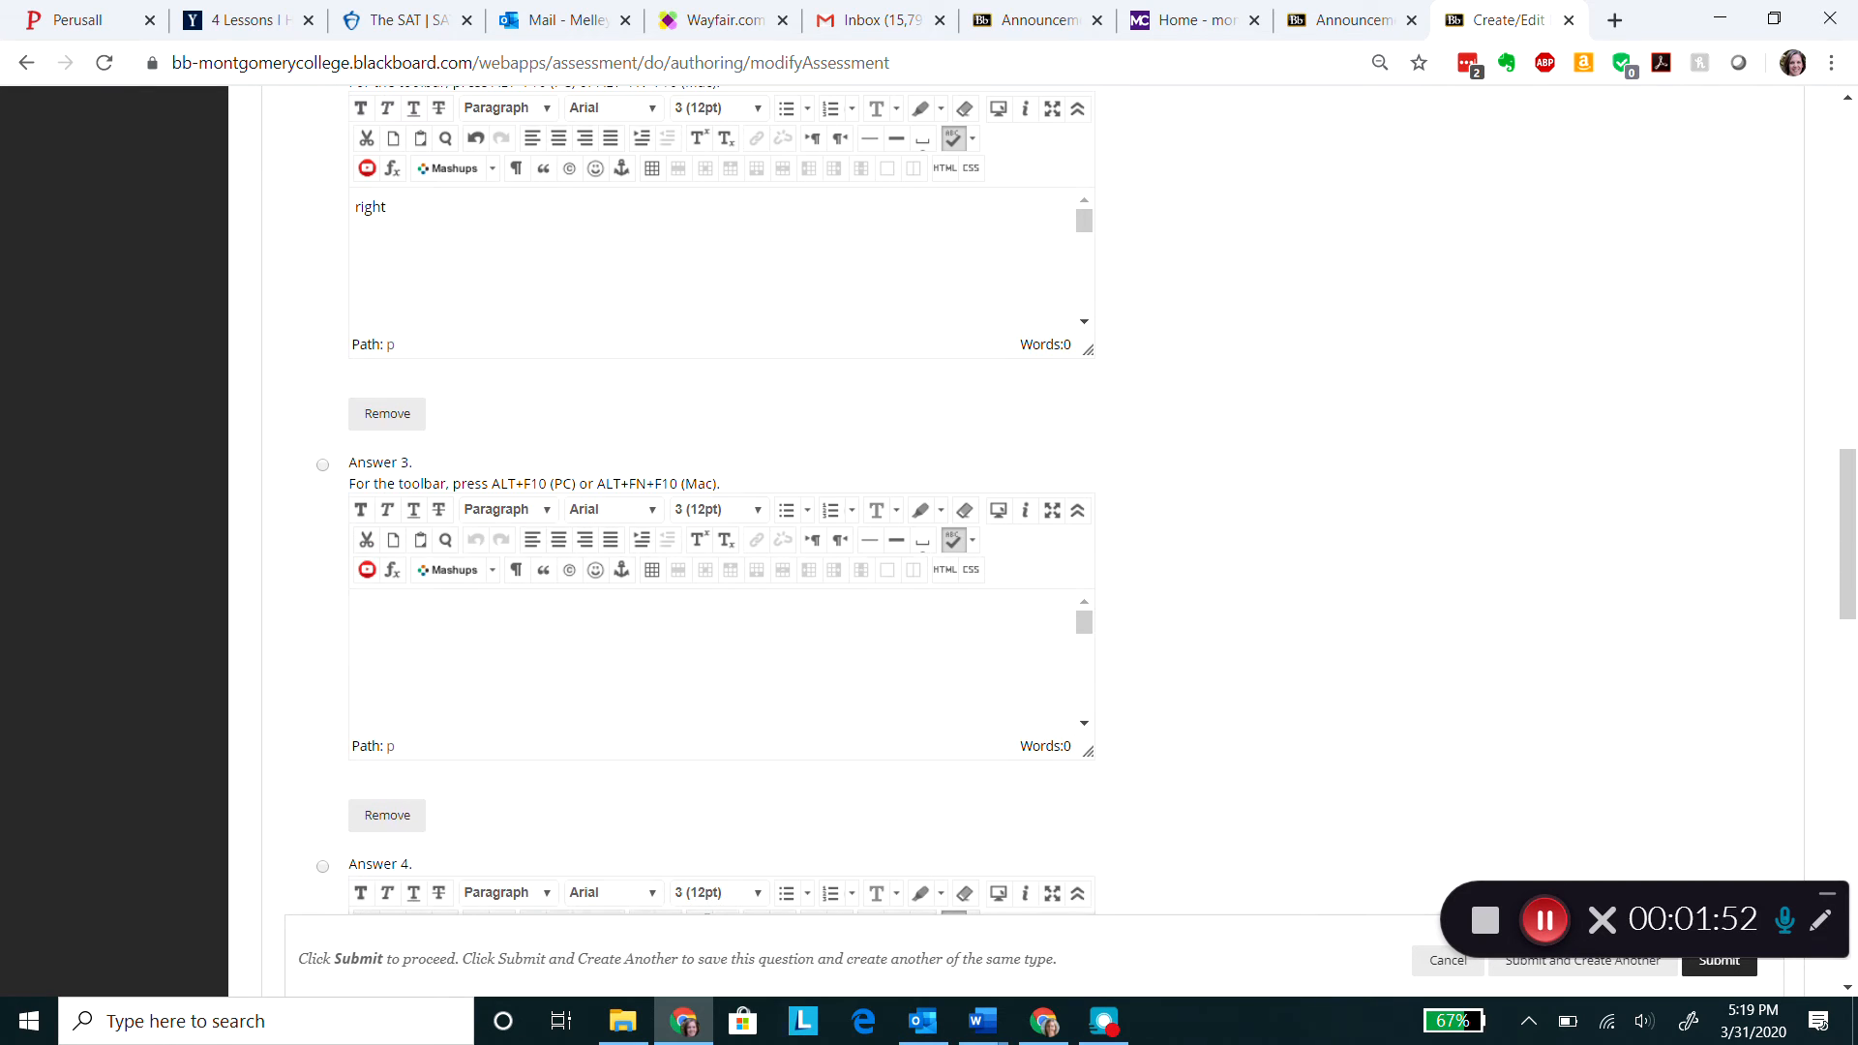
pyautogui.write('wri')
pyautogui.write('on')
pyautogui.scroll(-3, 721, 508)
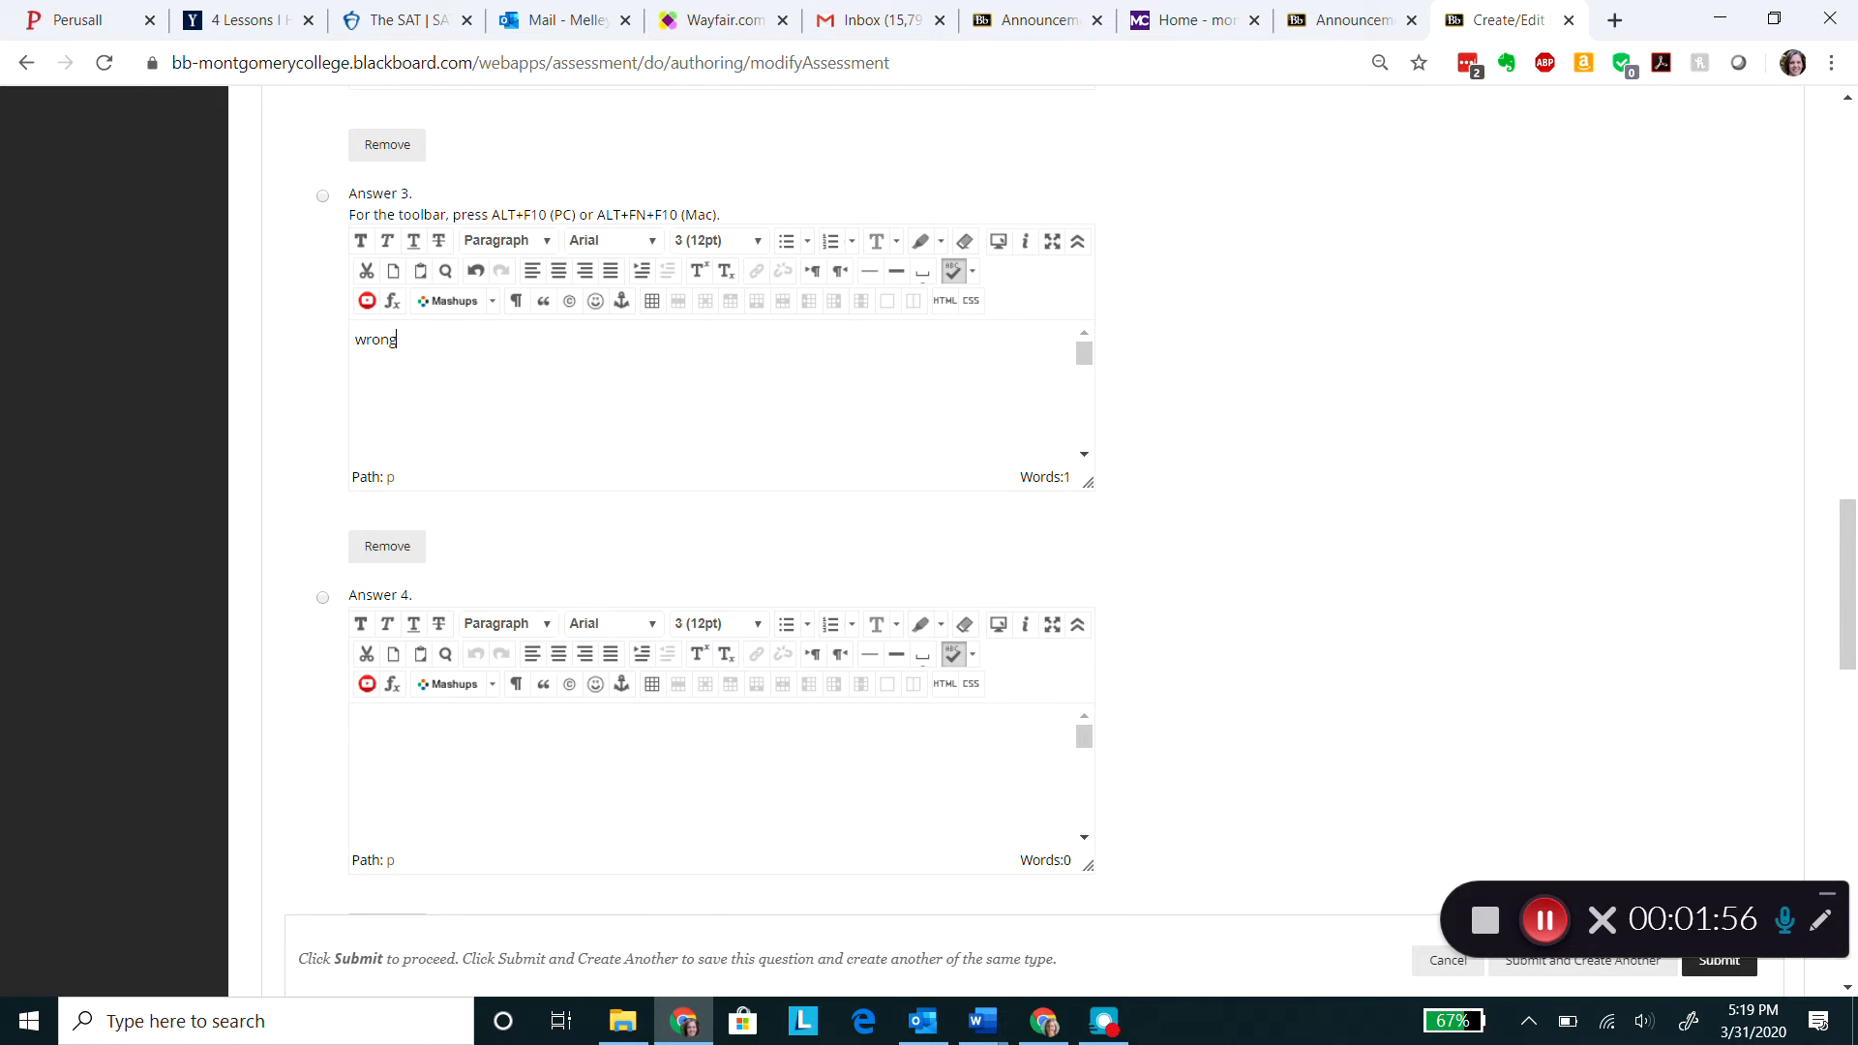
pyautogui.click(373, 737)
pyautogui.write('wrong')
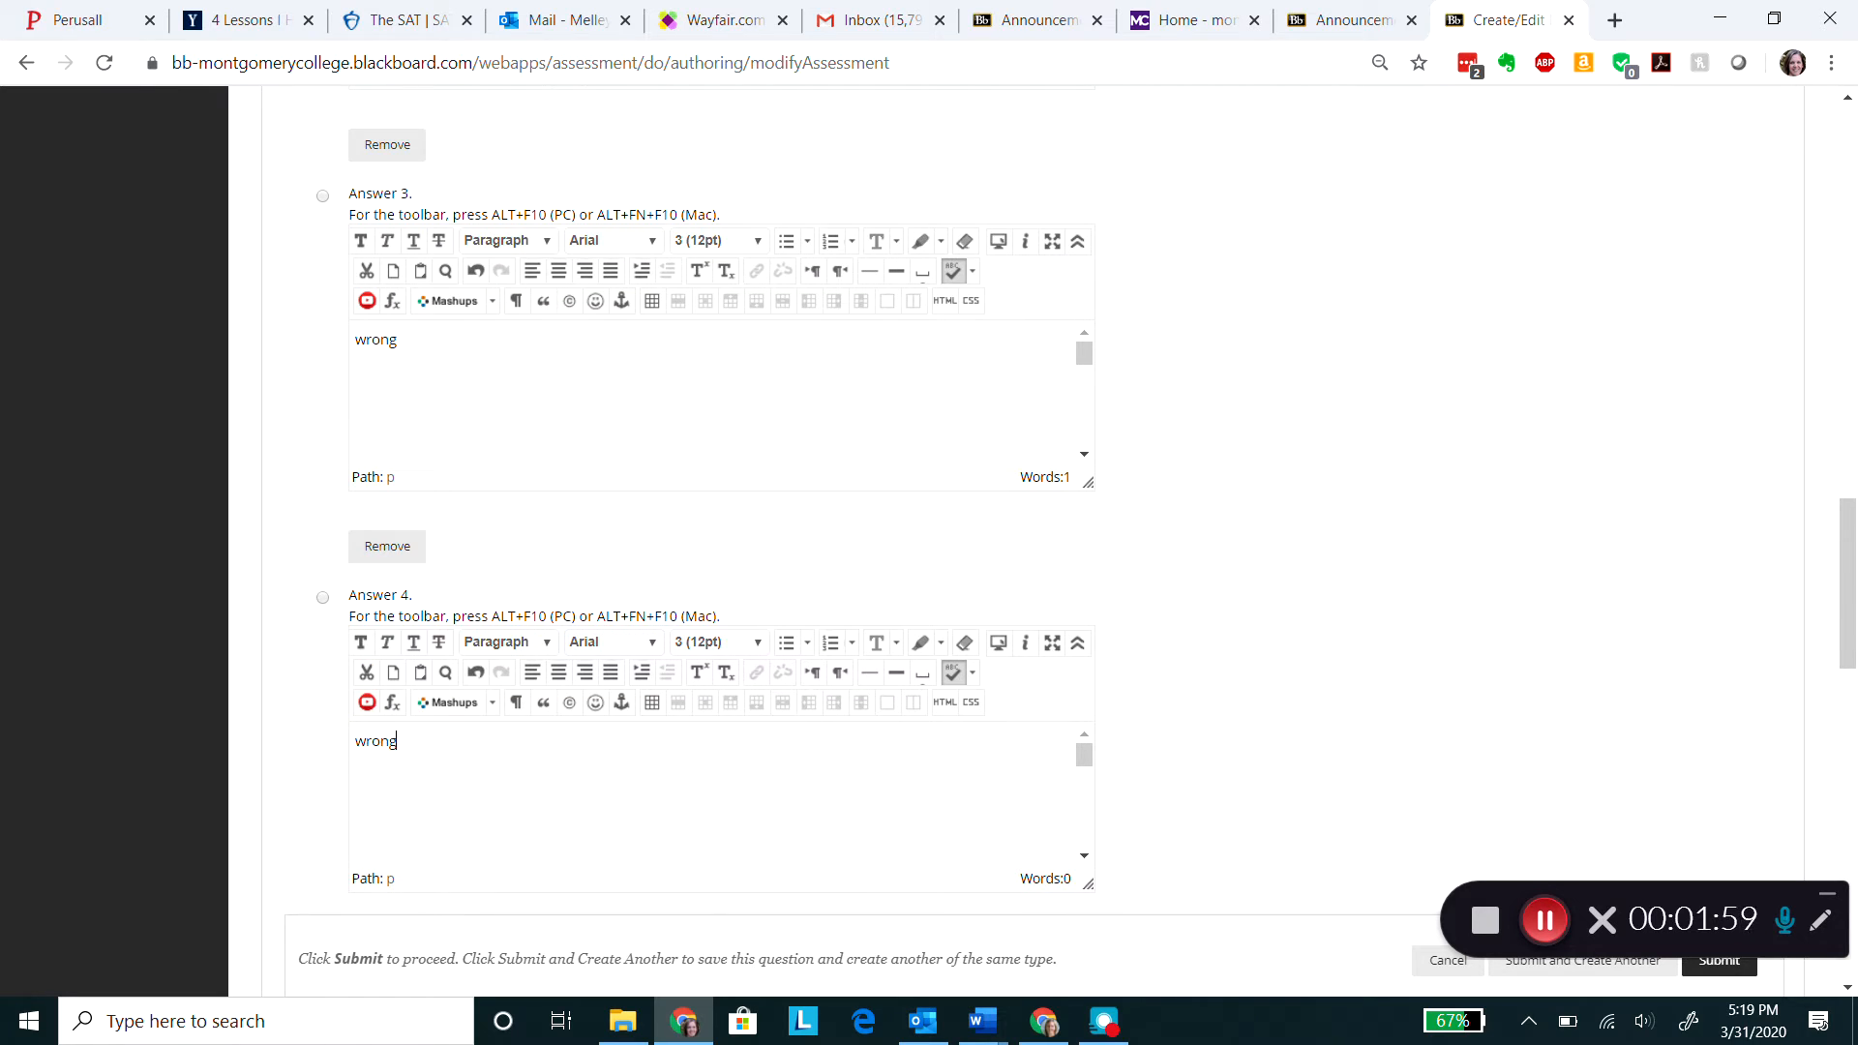
# Submit the multiple choice question, leaving the correct and incorrect response feedback blank.
pyautogui.click(1694, 921)
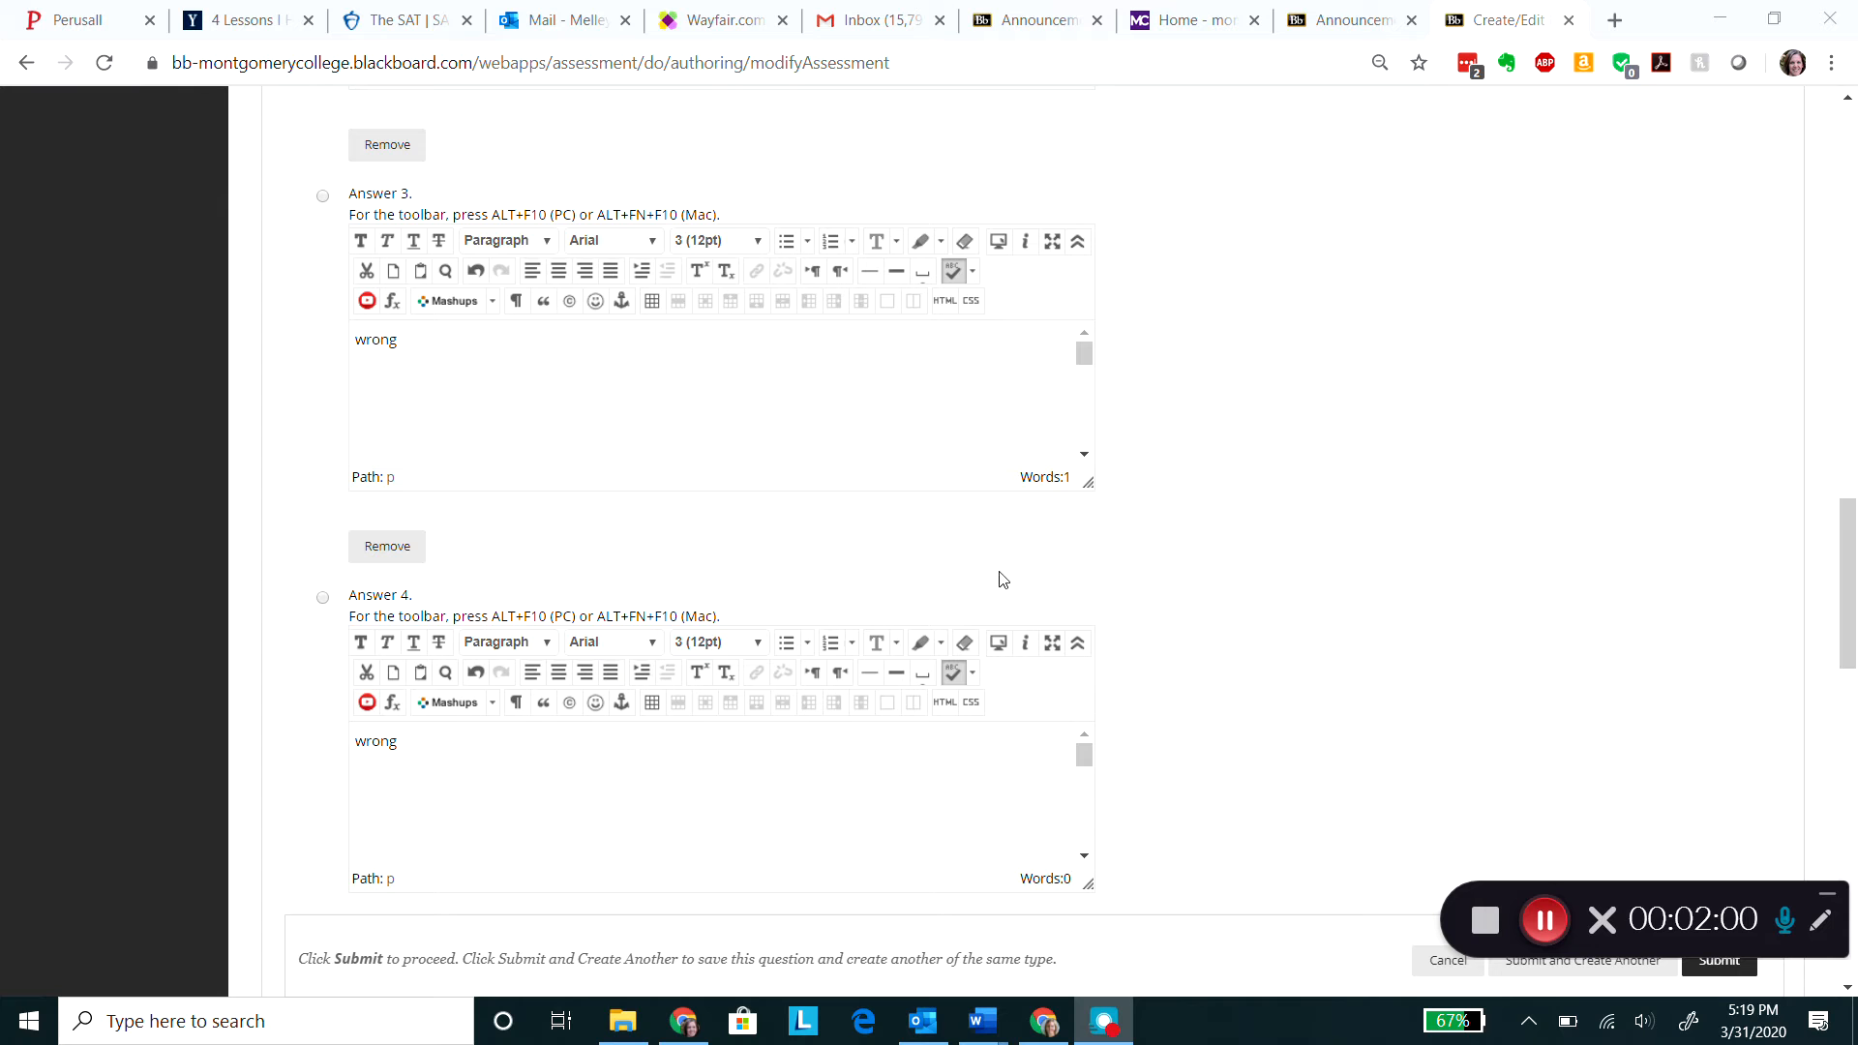
pyautogui.moveTo(1847, 527); pyautogui.dragTo(1848, 714)
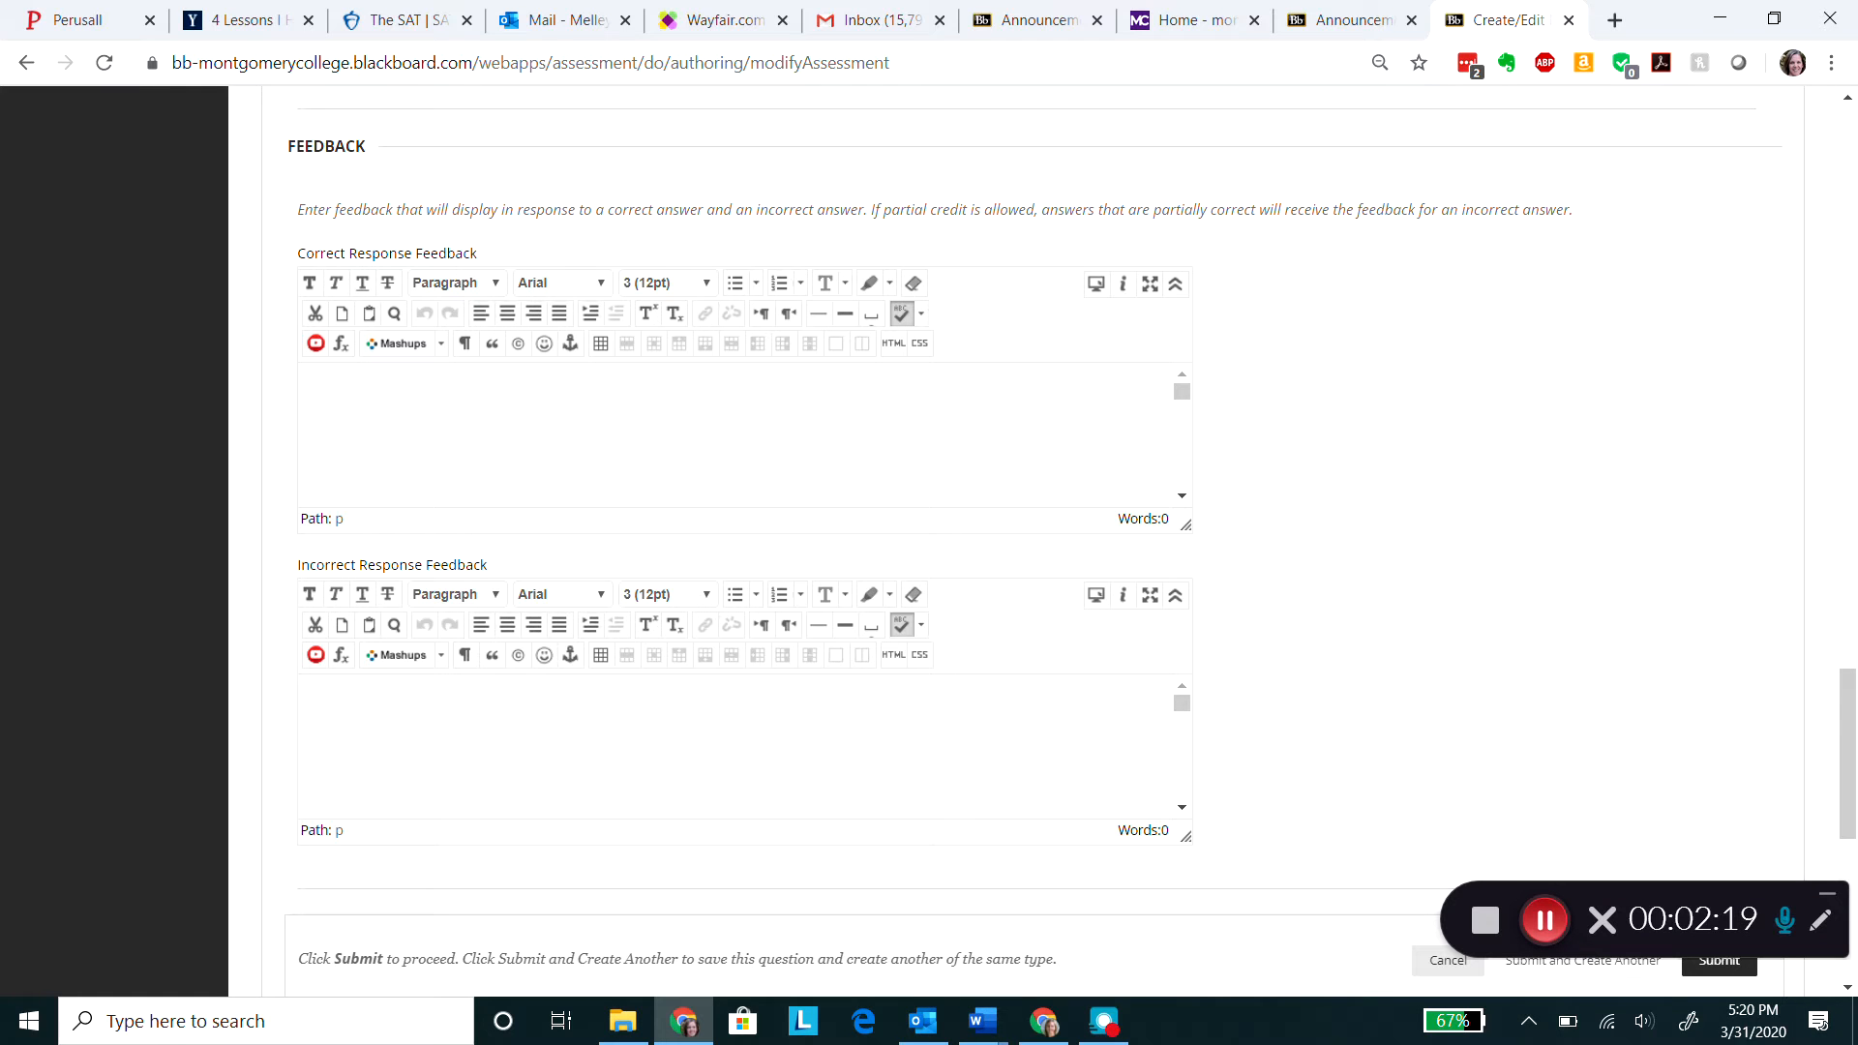
pyautogui.moveTo(1704, 950); pyautogui.dragTo(1700, 899)
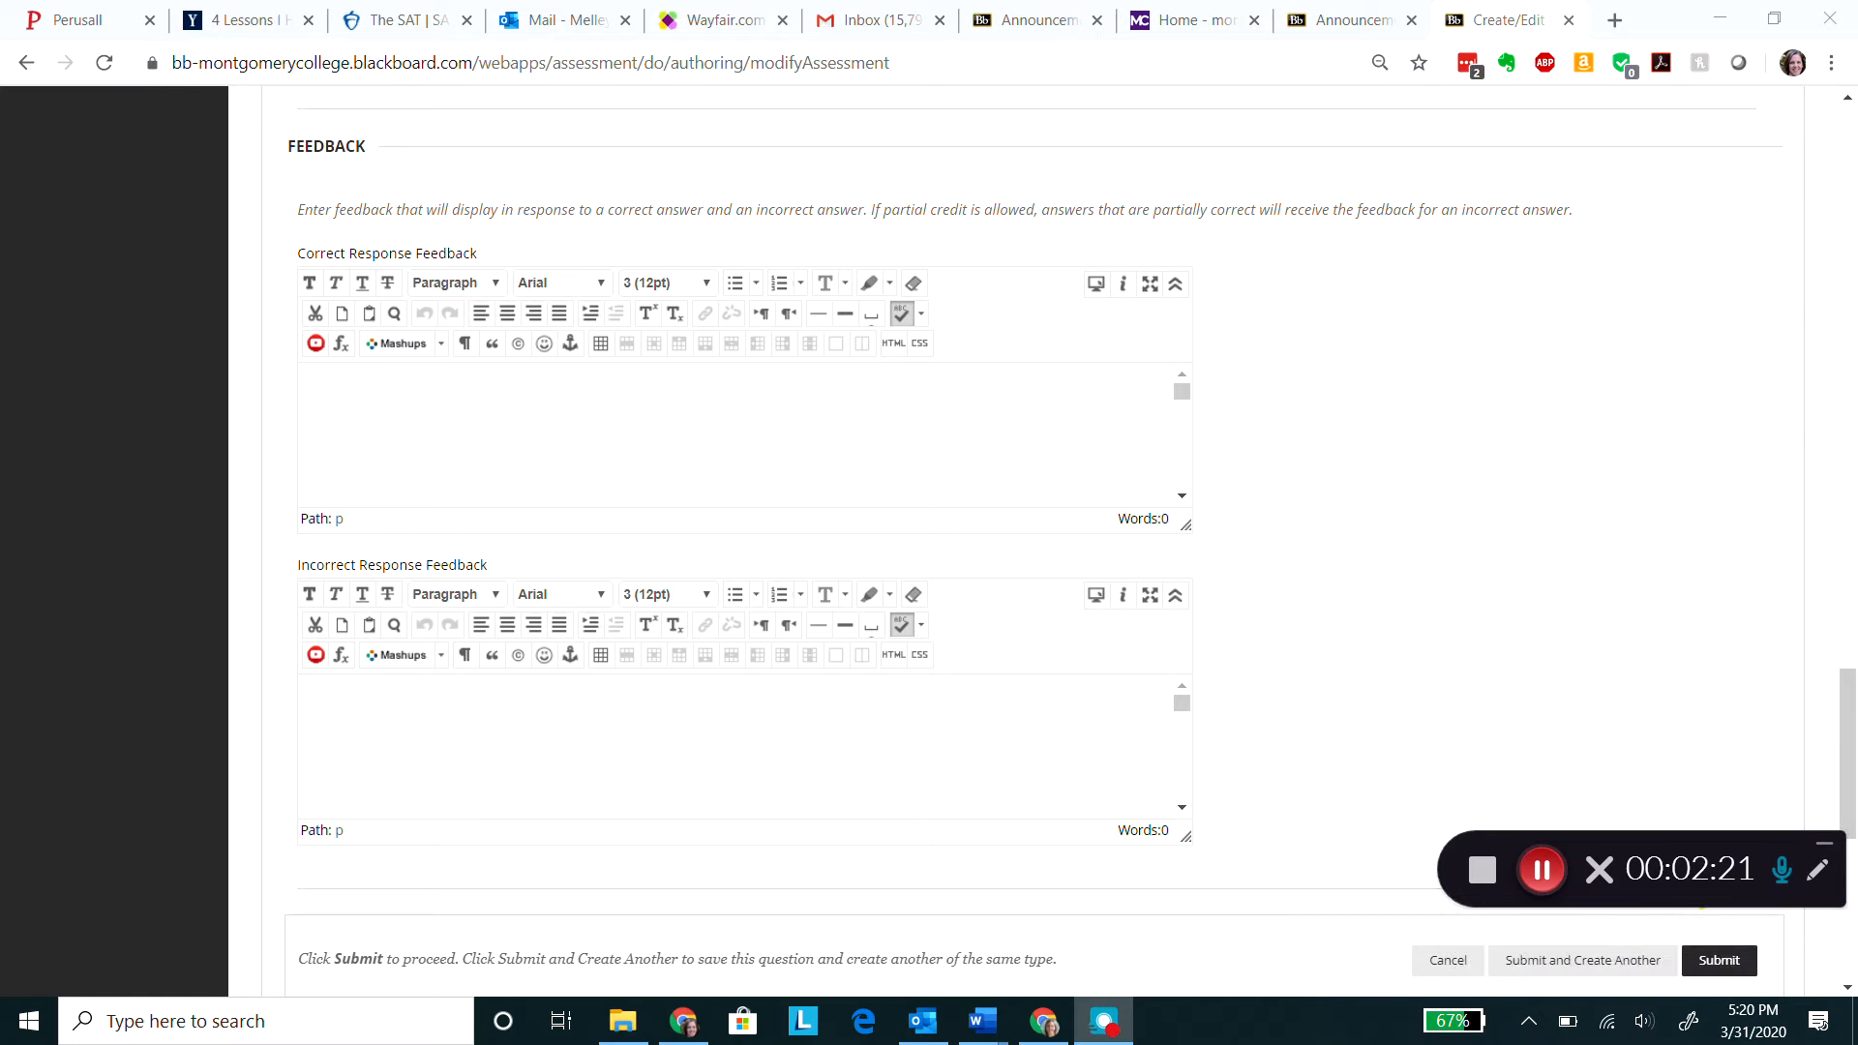
pyautogui.click(1709, 961)
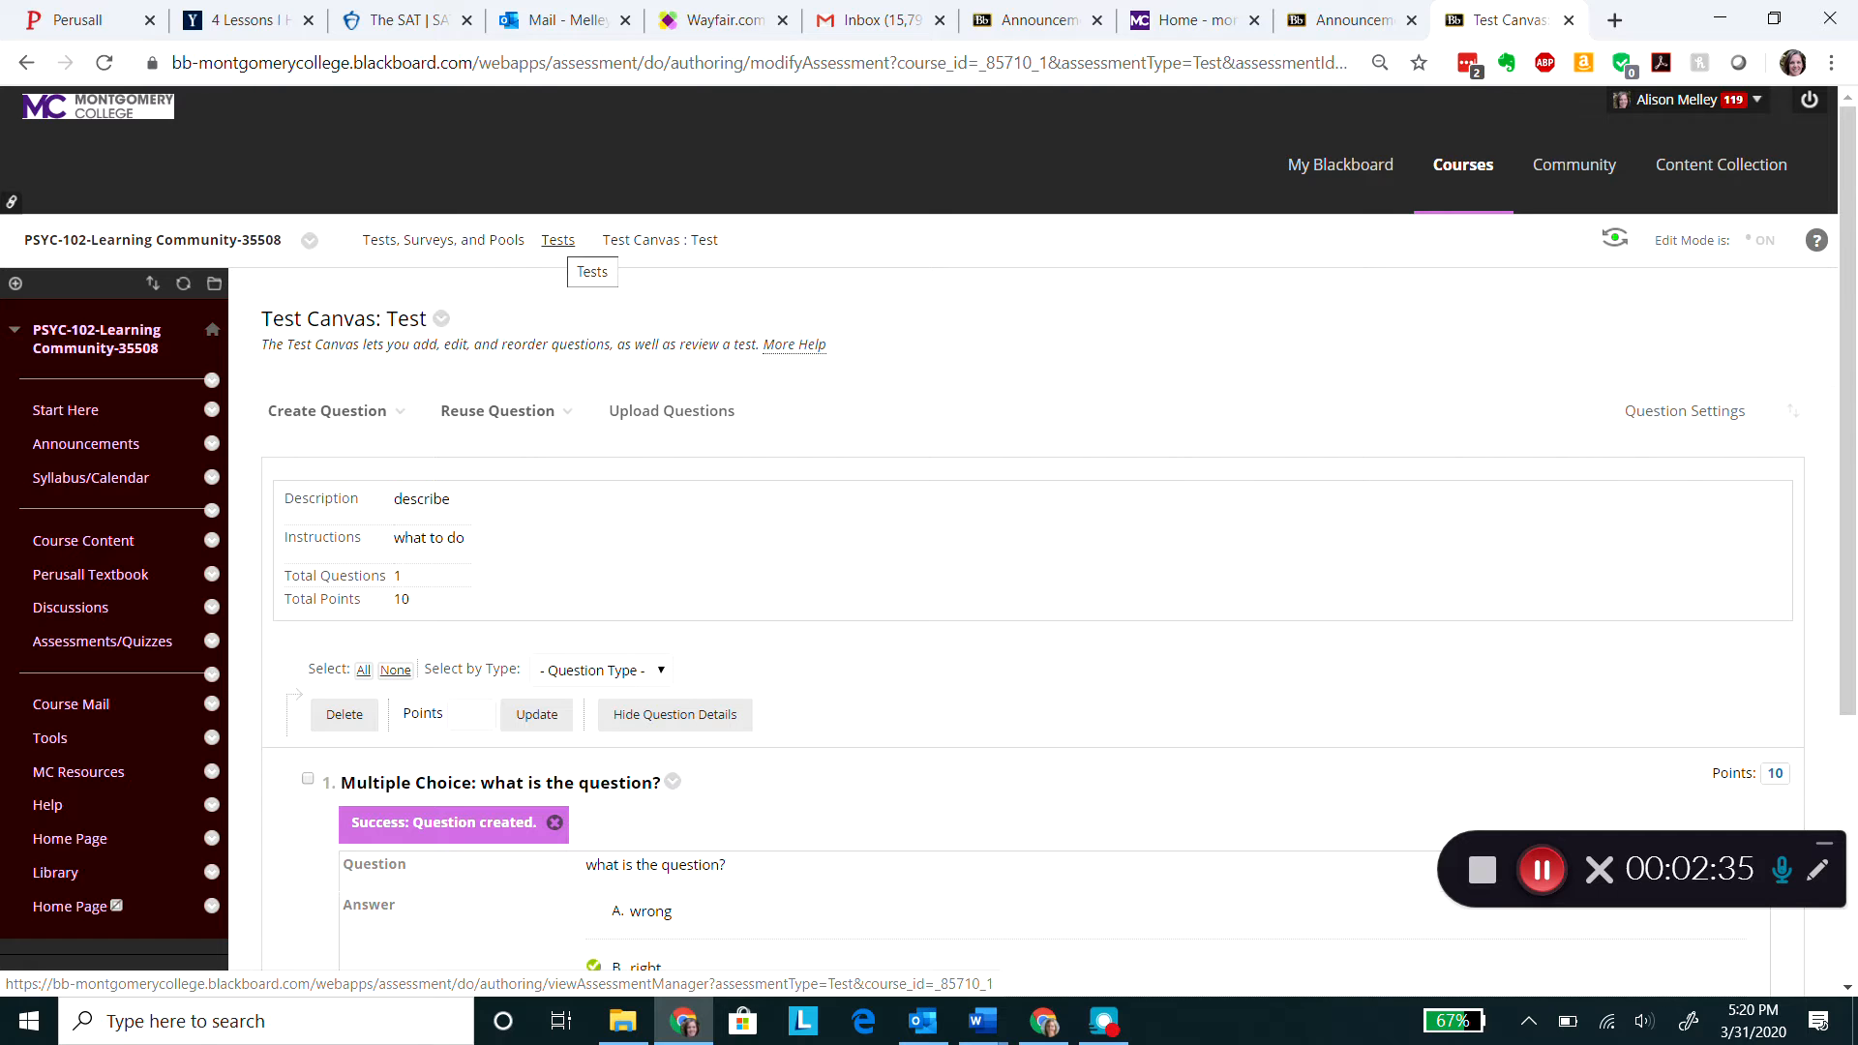
# Return to the course's Tests list and look through the existing tests.
pyautogui.click(559, 240)
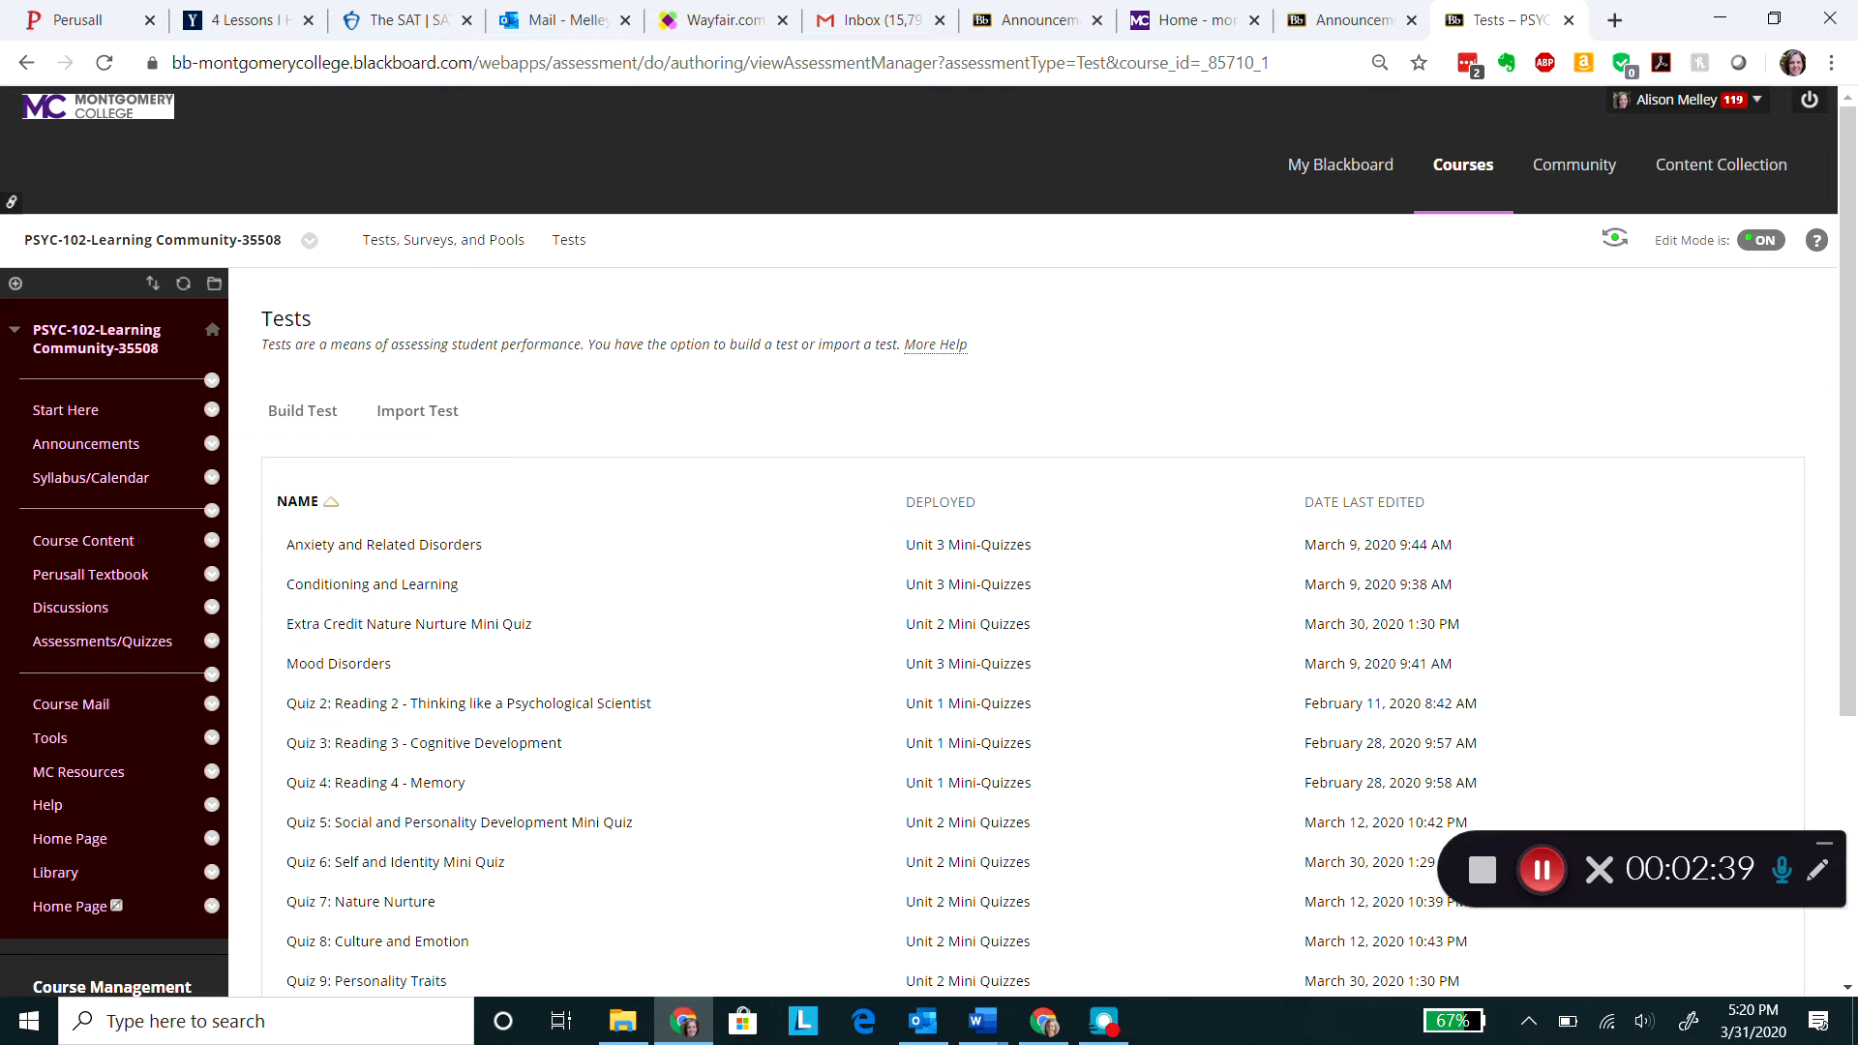
pyautogui.scroll(-4, 497, 542)
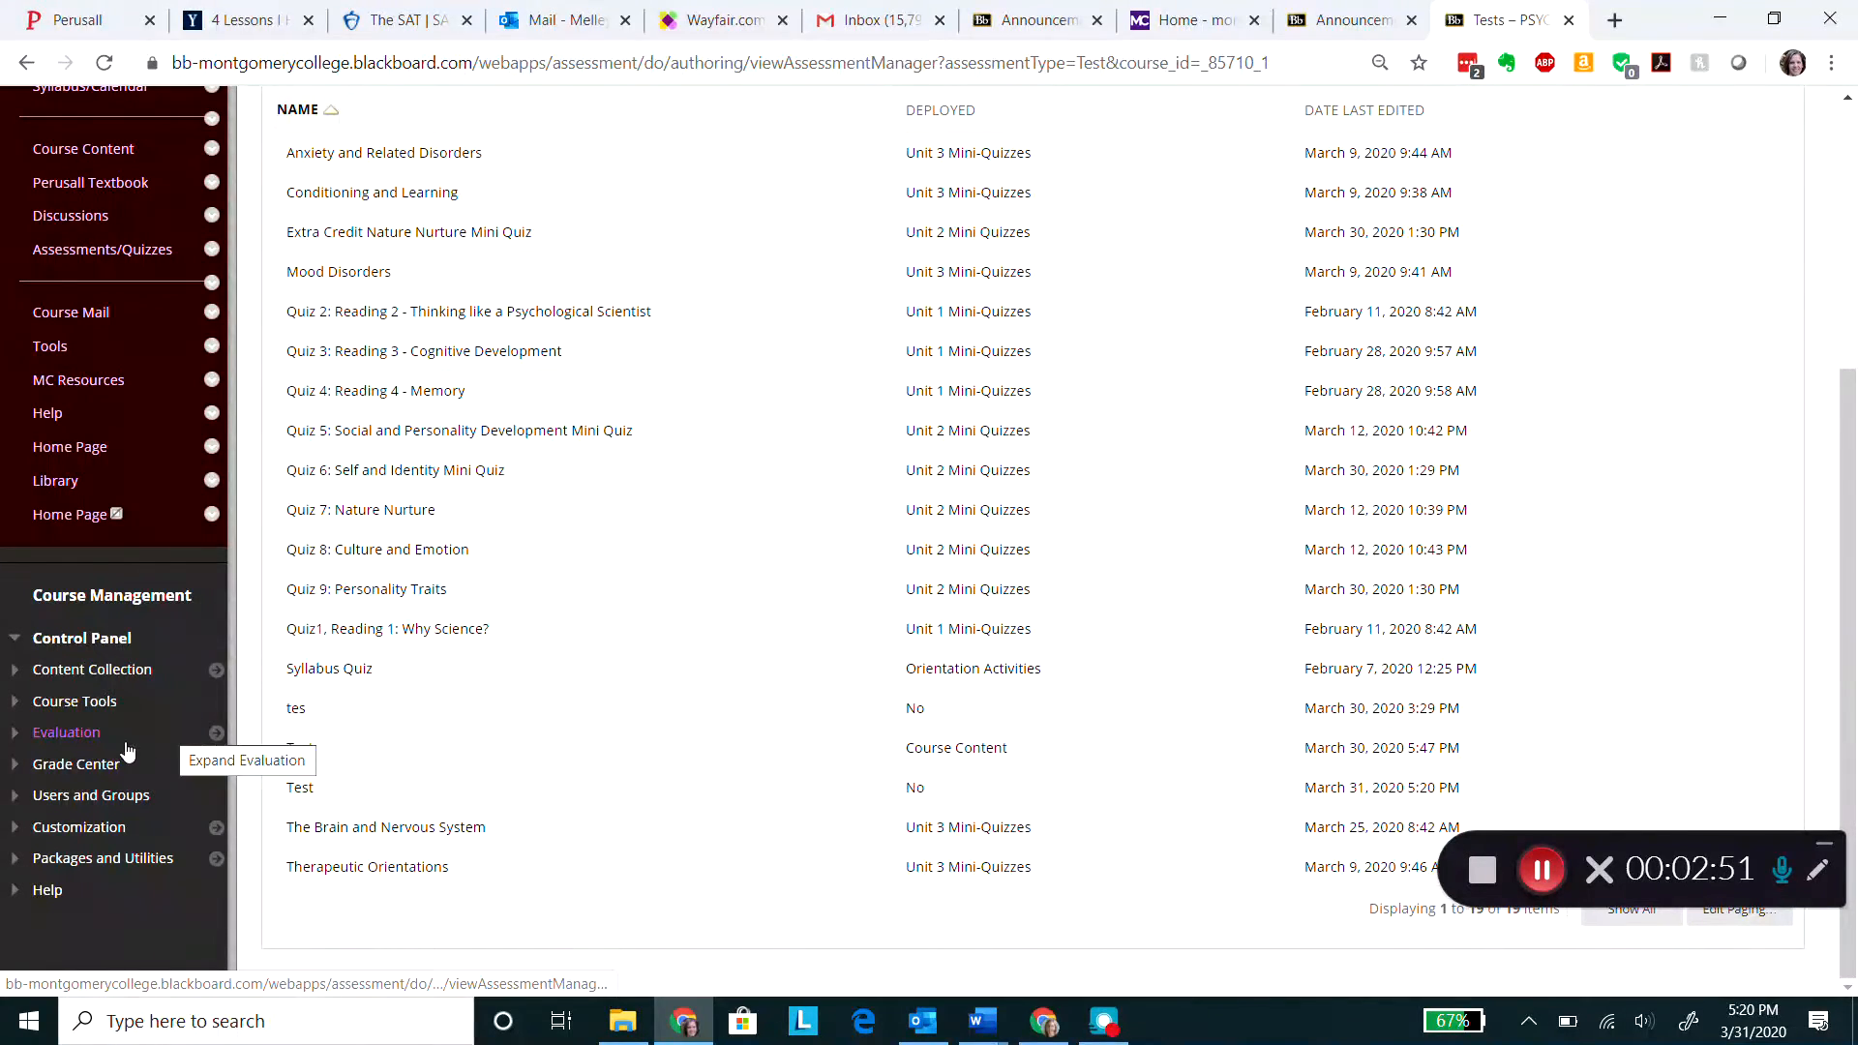
# Reach the course's Tests list through Tests, Surveys, and Pools in Course Tools.
pyautogui.click(97, 698)
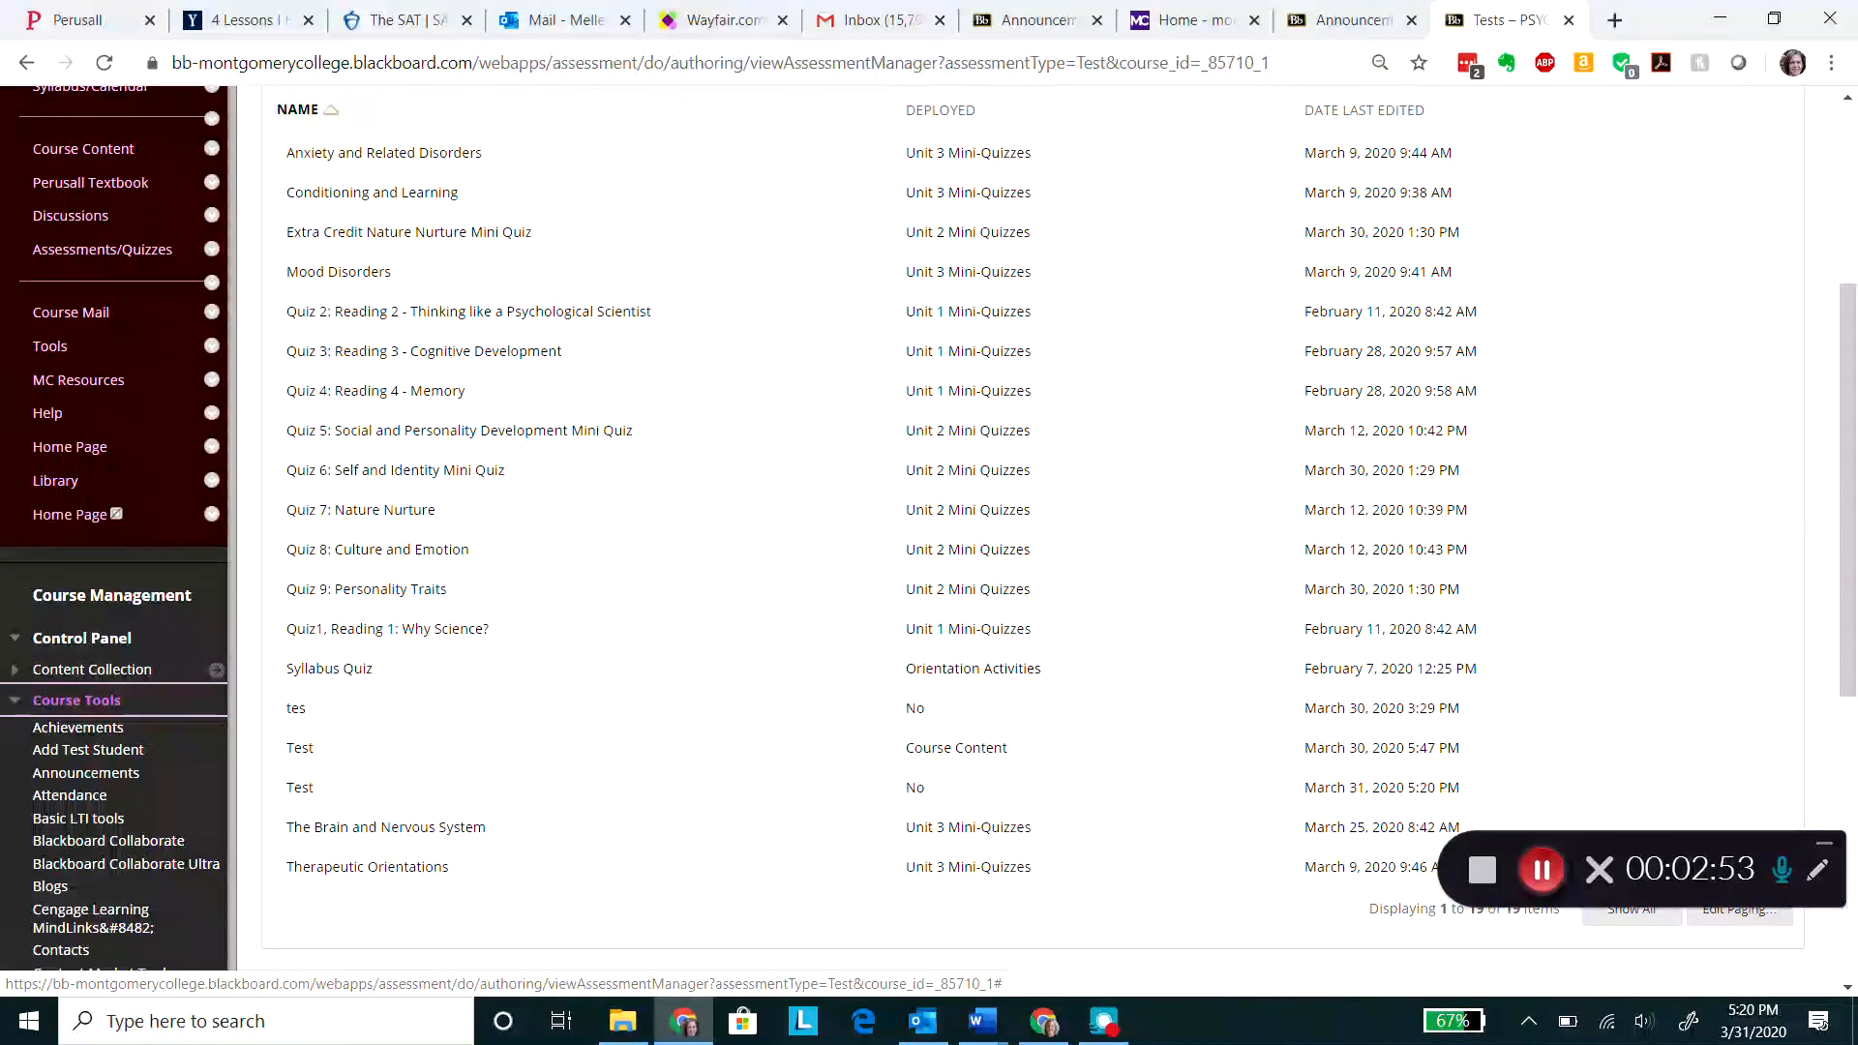
pyautogui.scroll(-5, 929, 523)
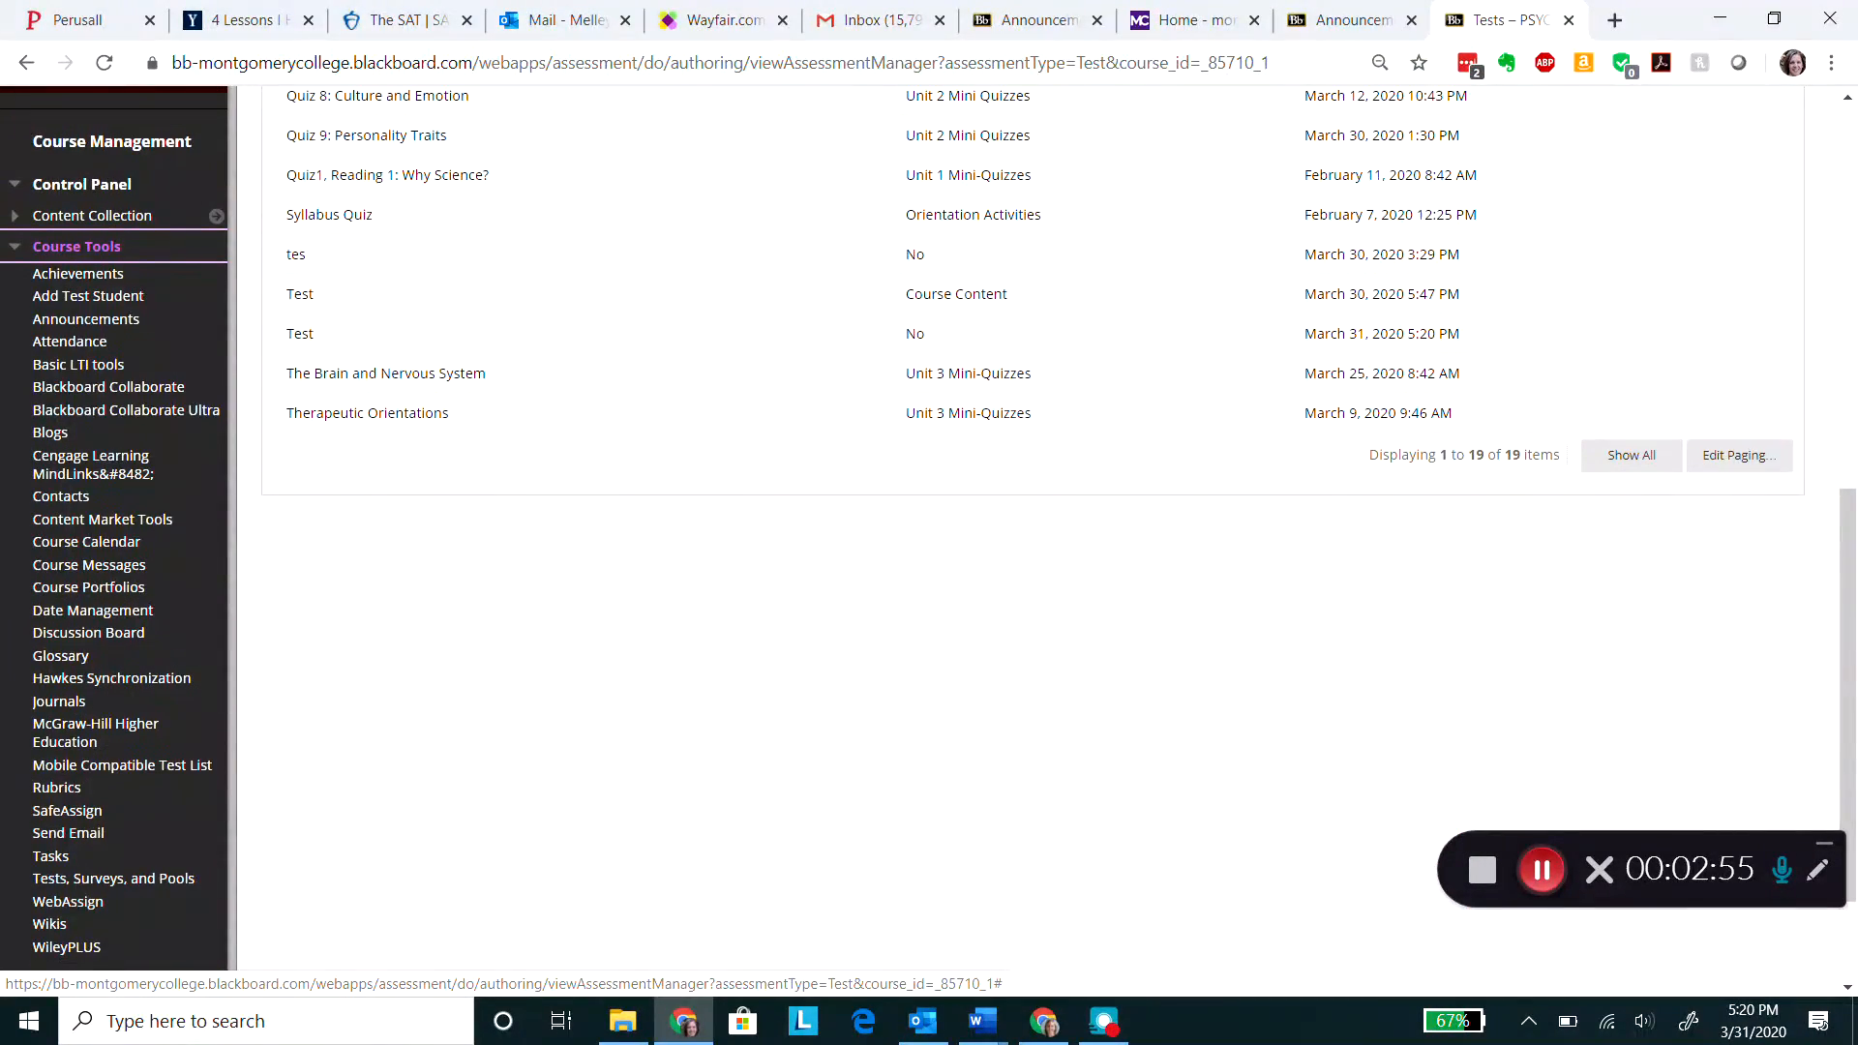
pyautogui.scroll(-2, 136, 735)
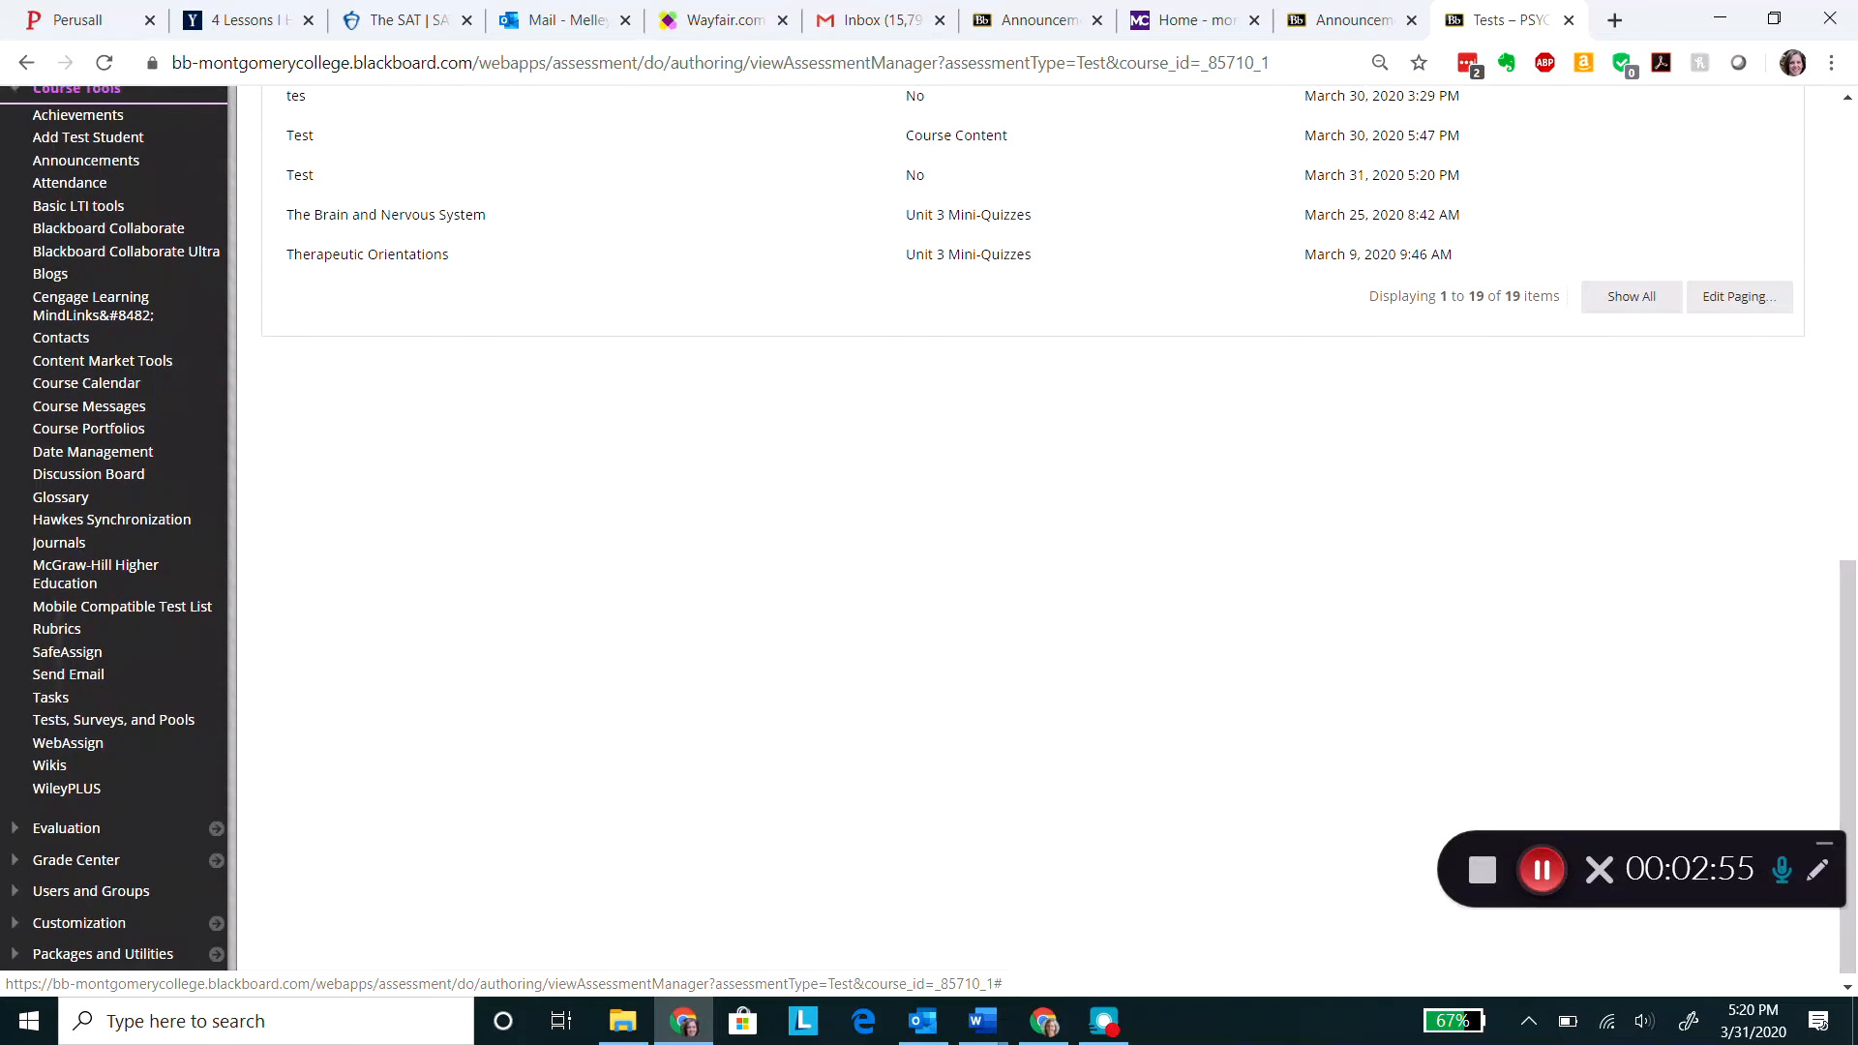
pyautogui.click(140, 713)
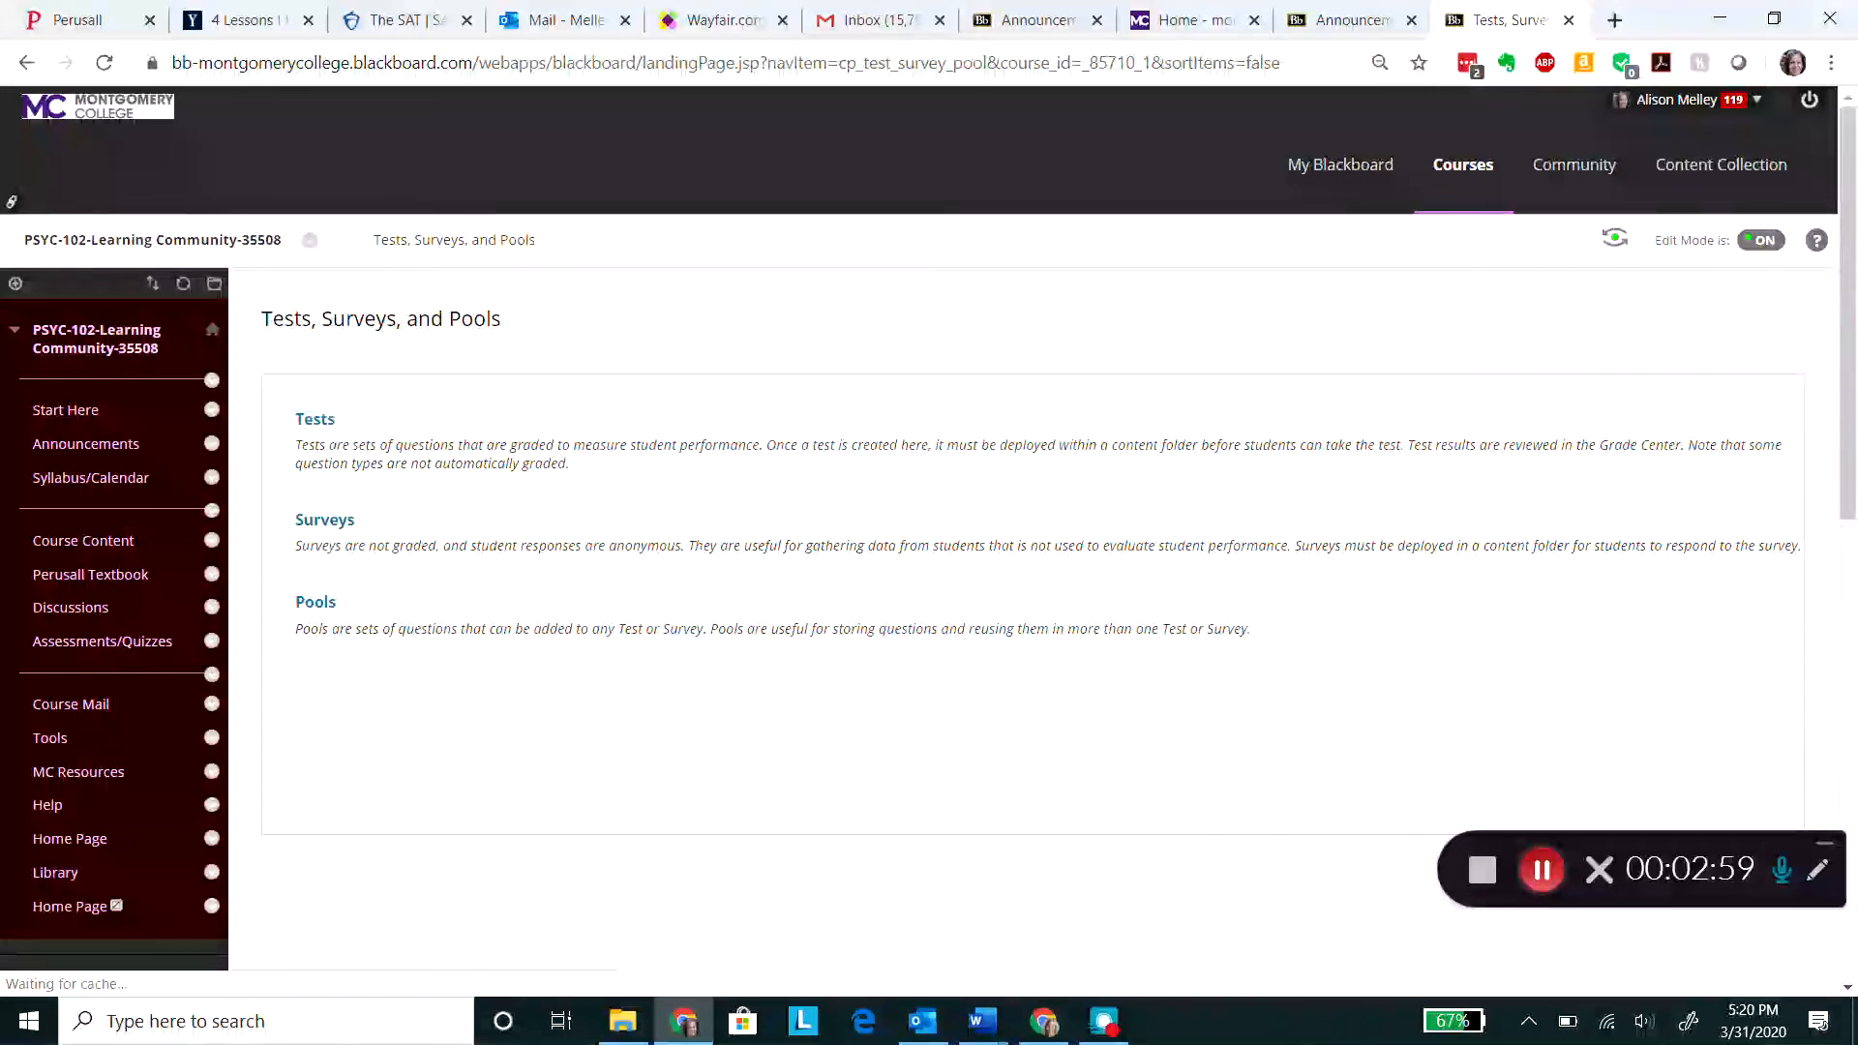
pyautogui.click(315, 419)
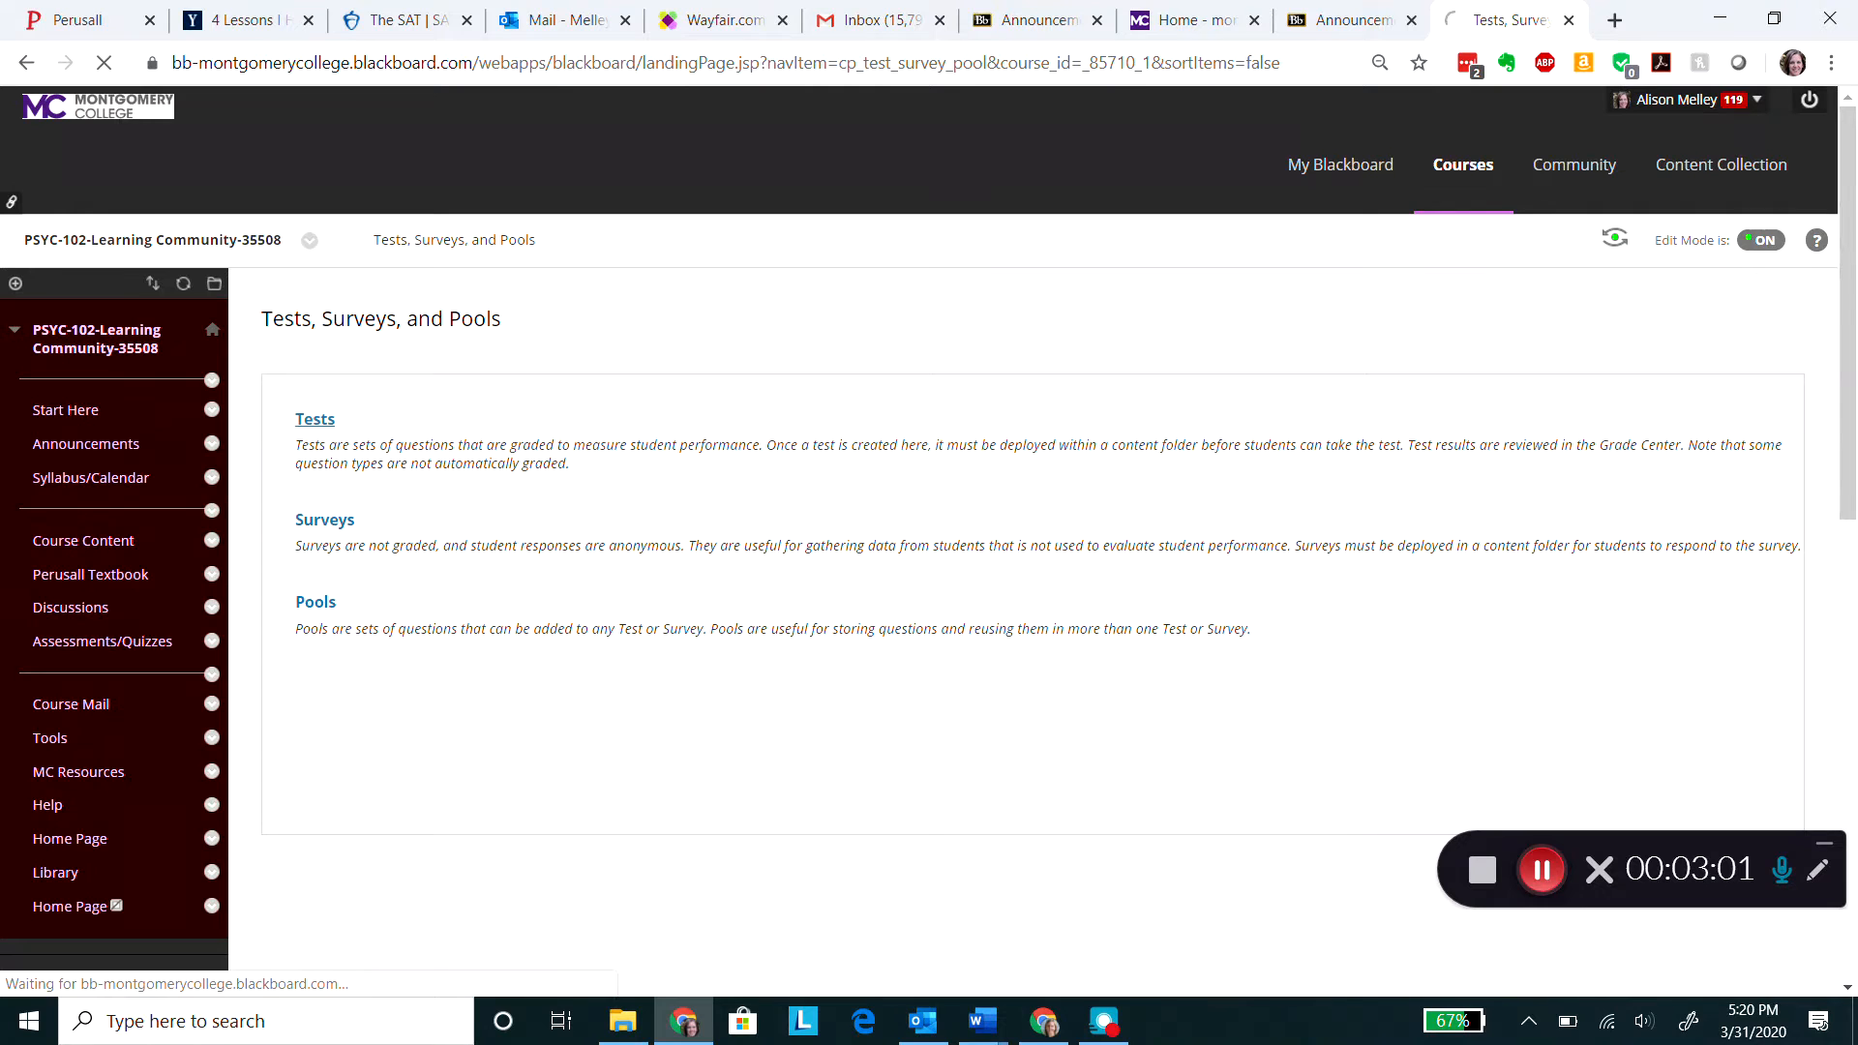
# Find the undeployed Test last edited March 31, 2020 in the list and show its available actions.
pyautogui.scroll(-2, 929, 542)
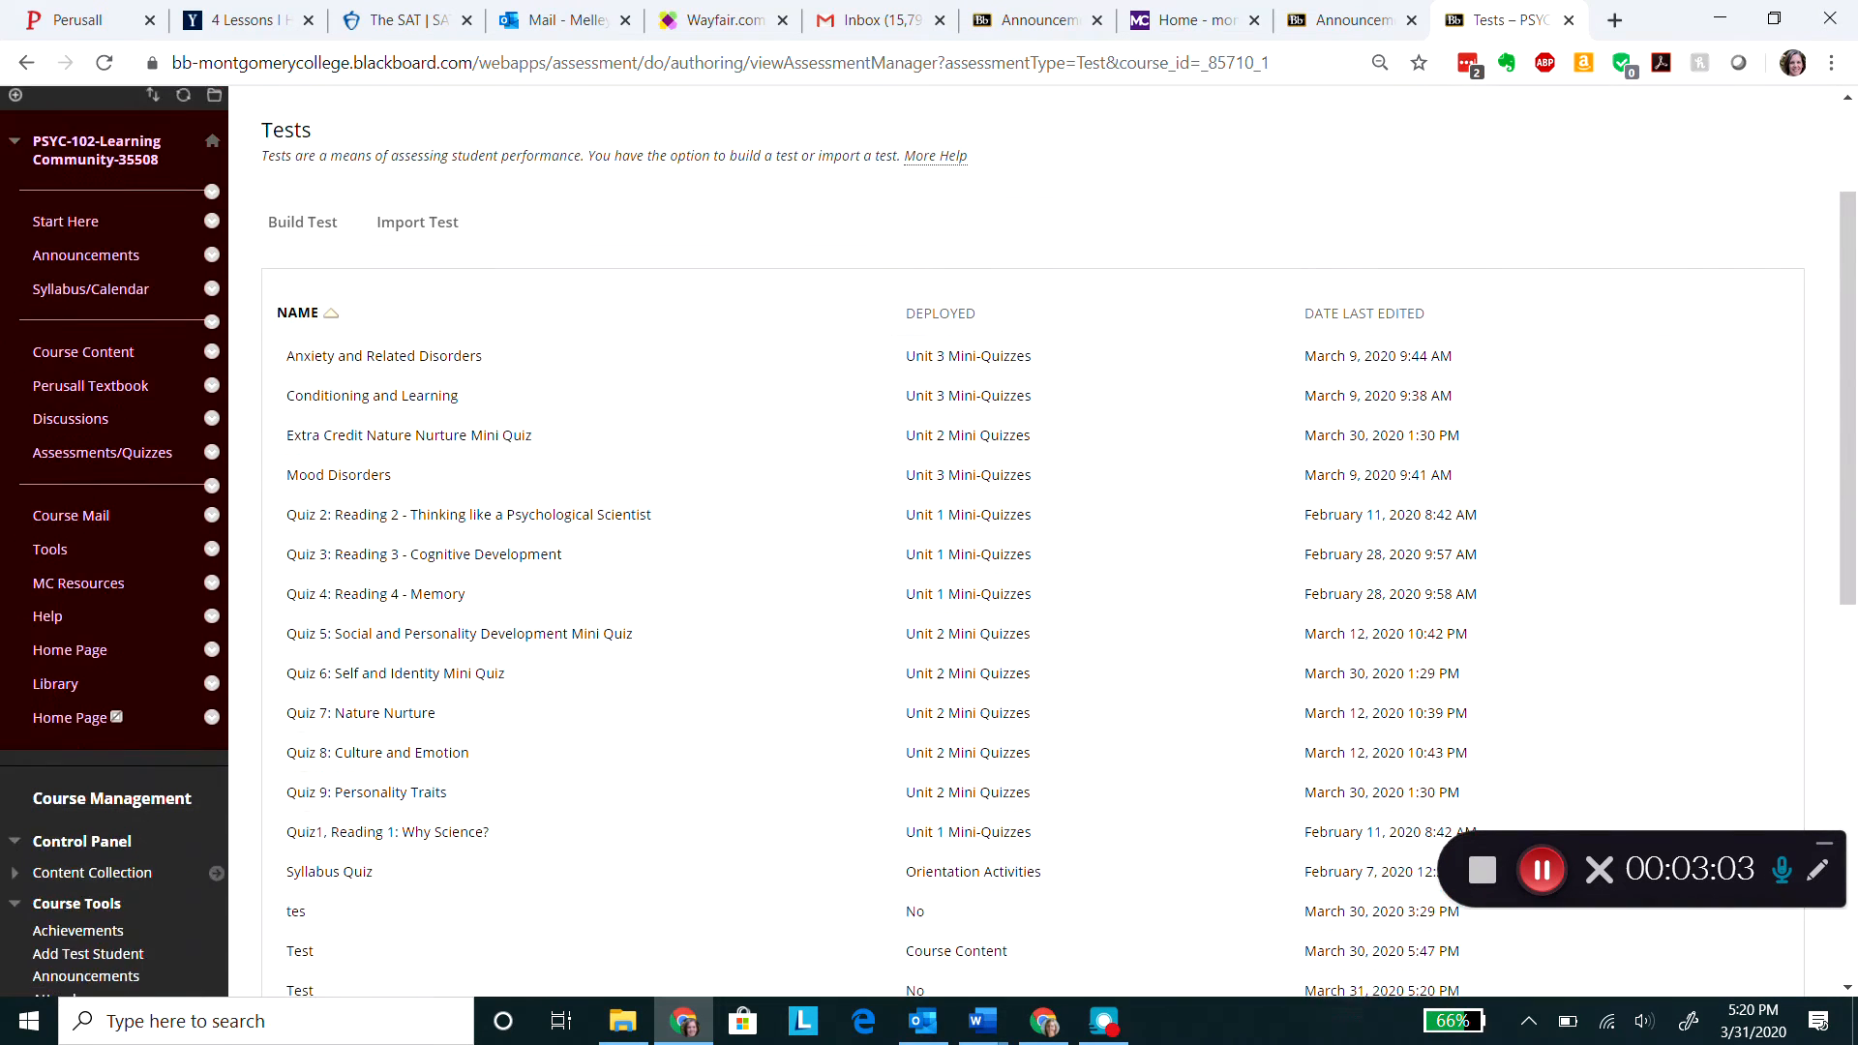
pyautogui.scroll(-6, 929, 542)
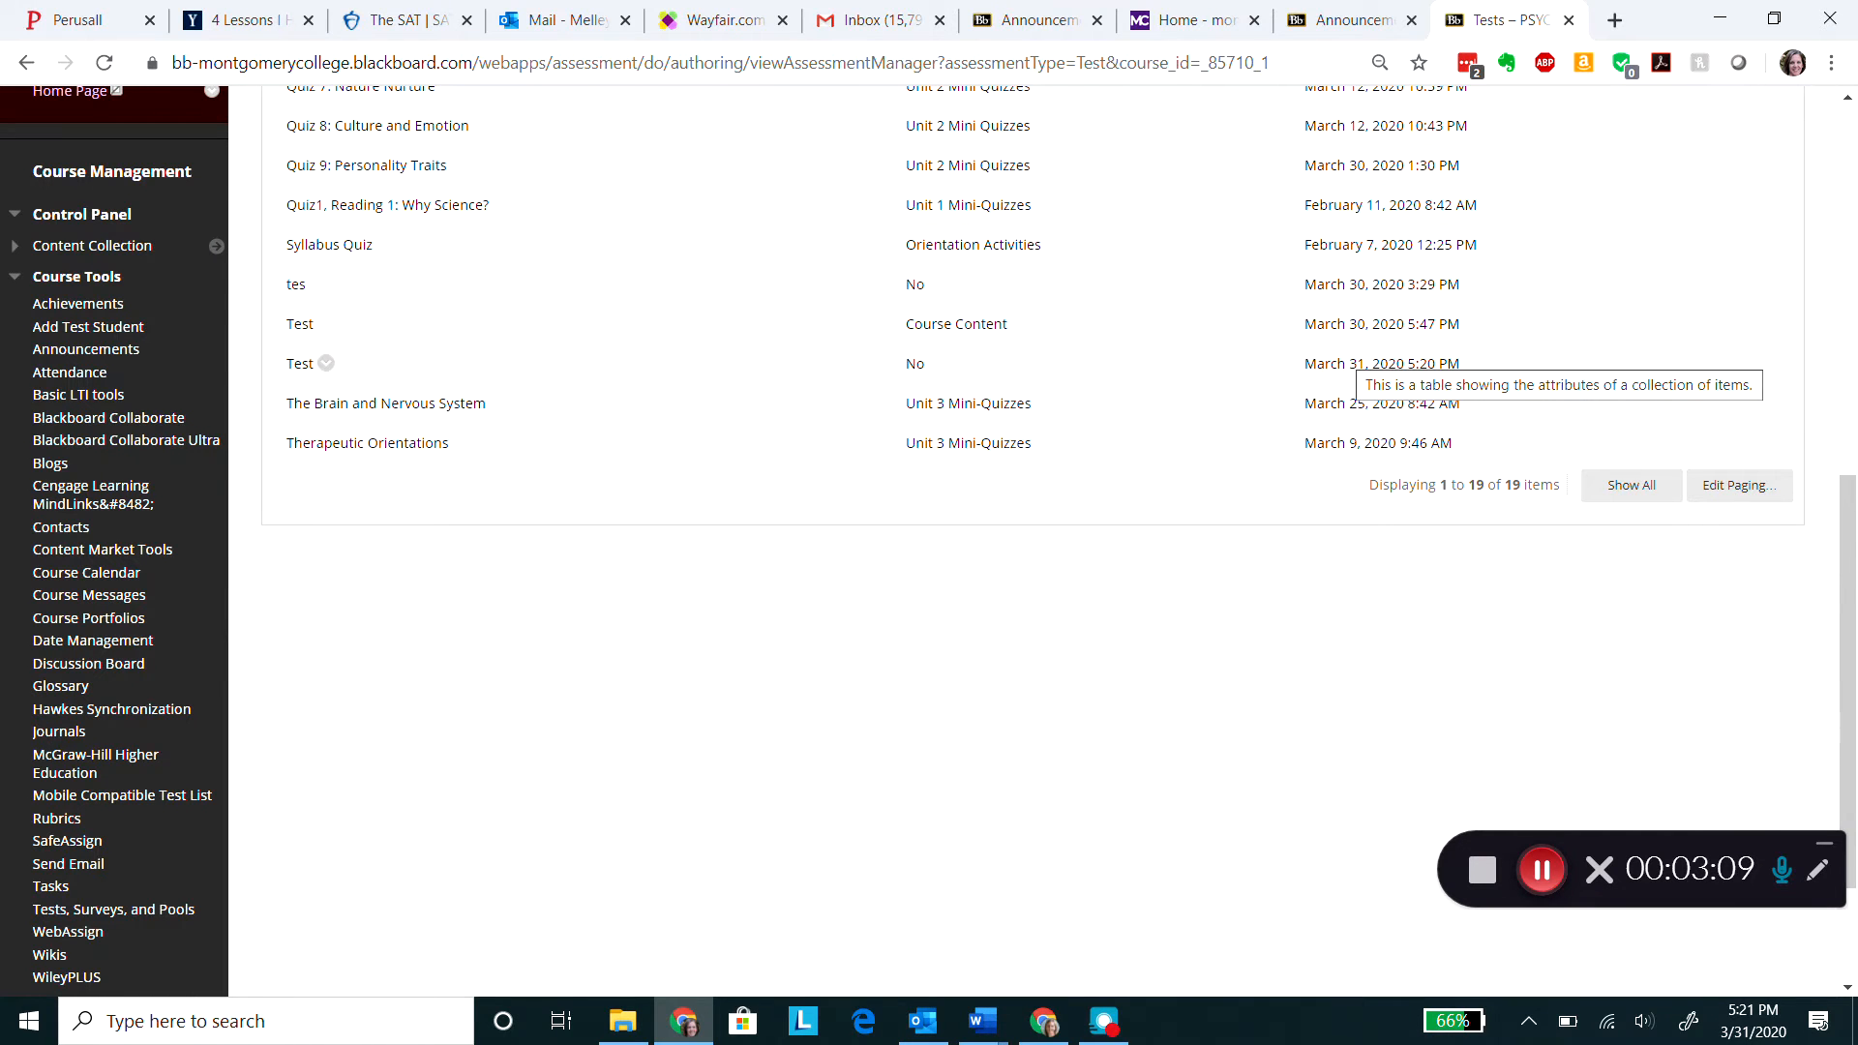
pyautogui.scroll(2, 933, 368)
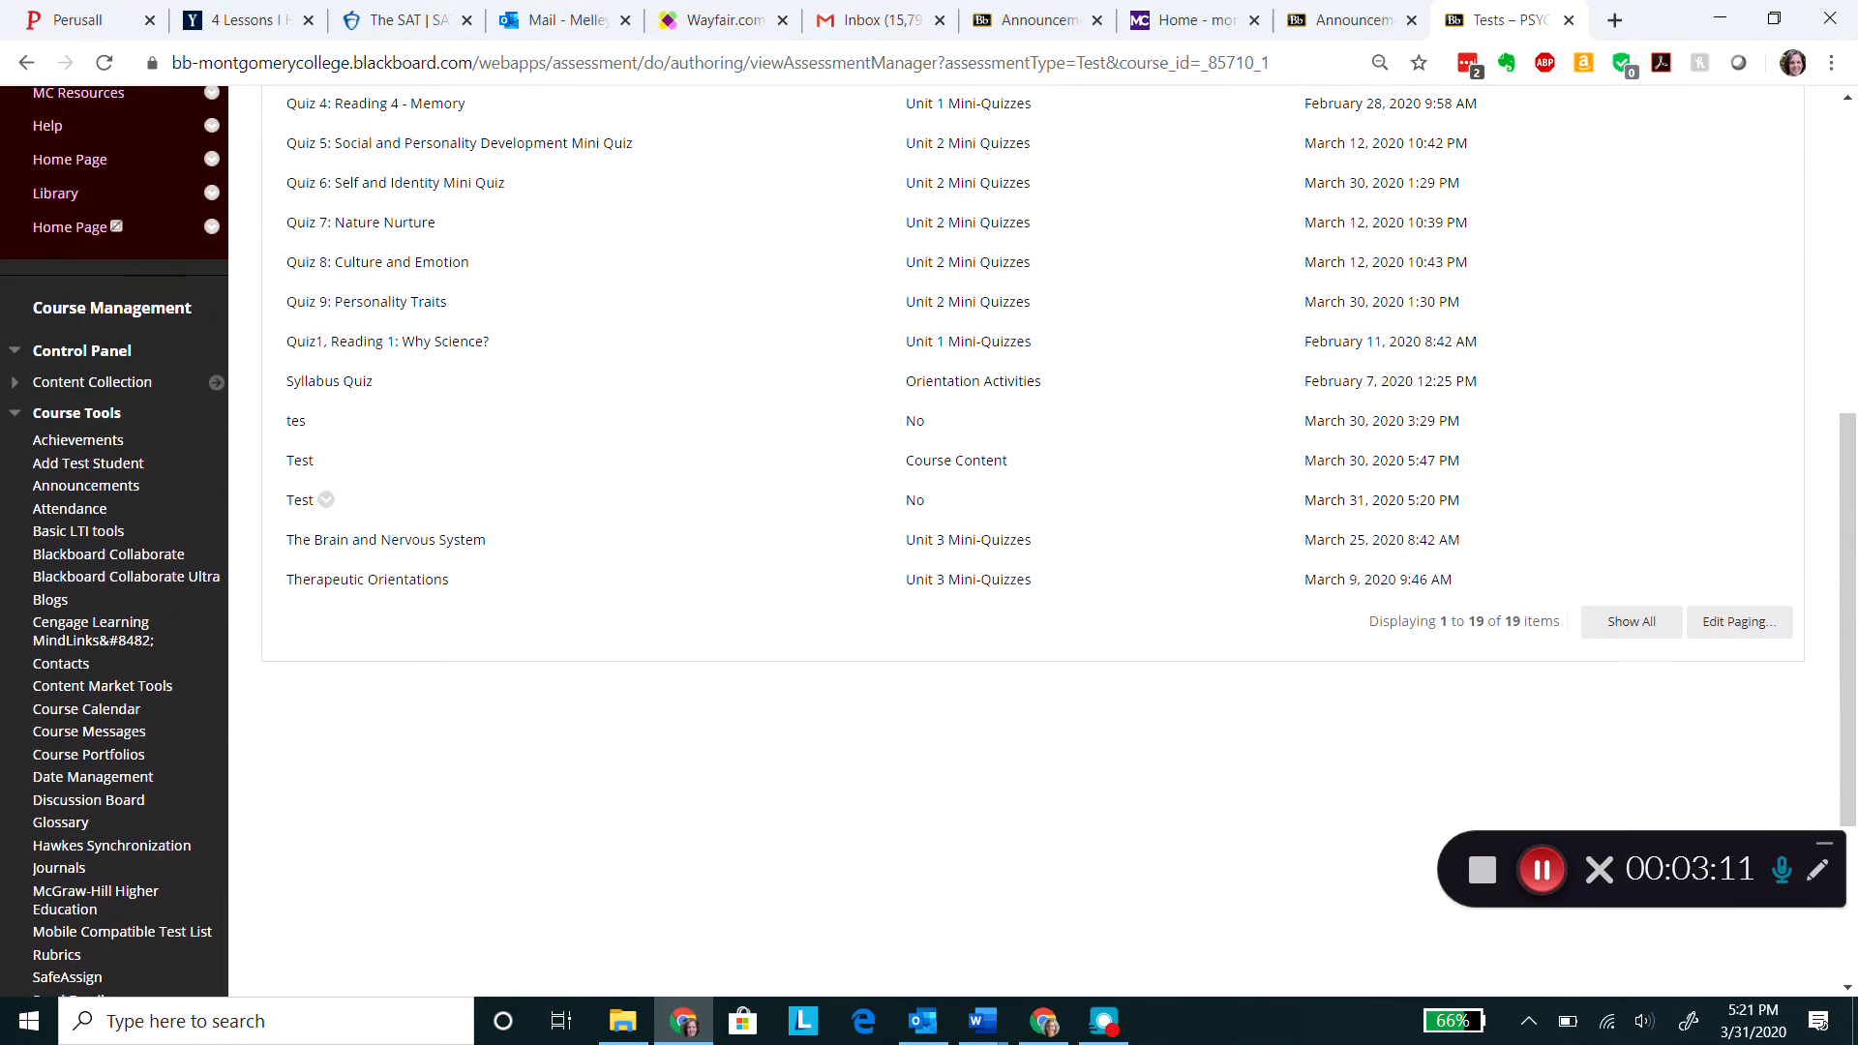
pyautogui.scroll(4, 1045, 204)
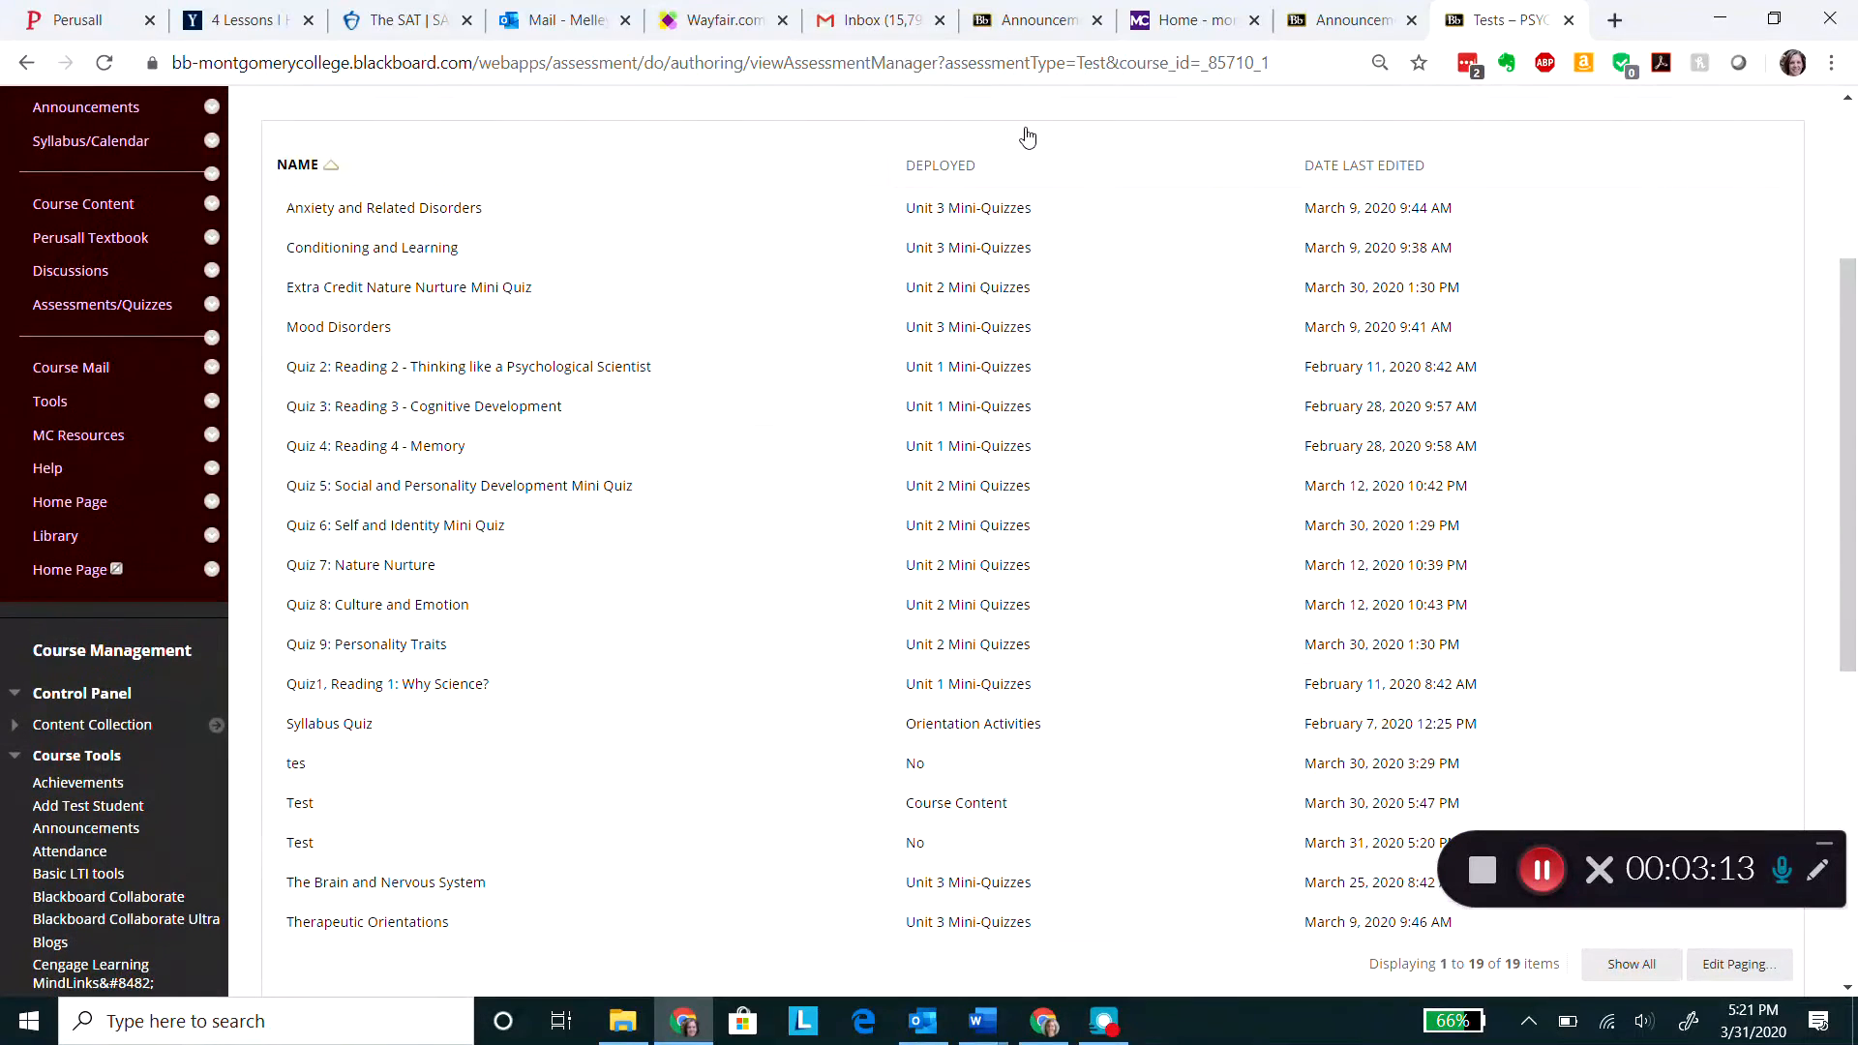
pyautogui.scroll(-2, 458, 643)
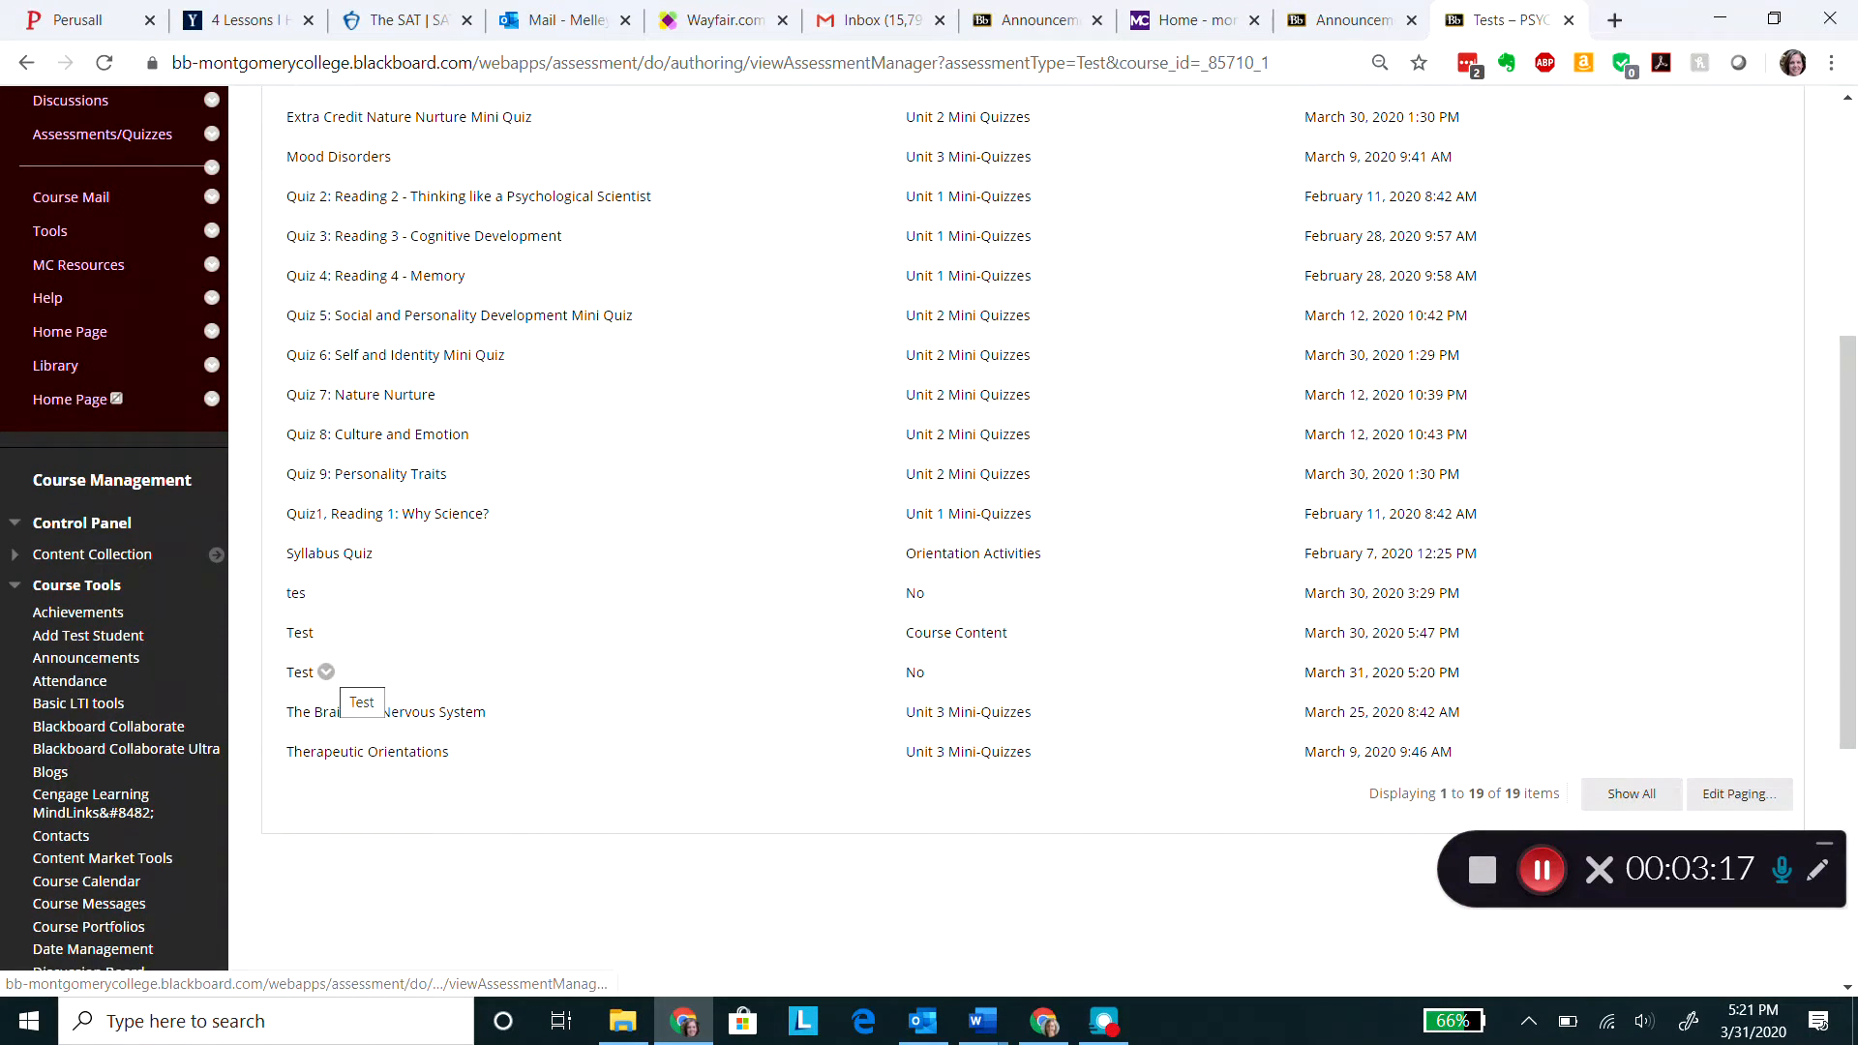
pyautogui.click(326, 672)
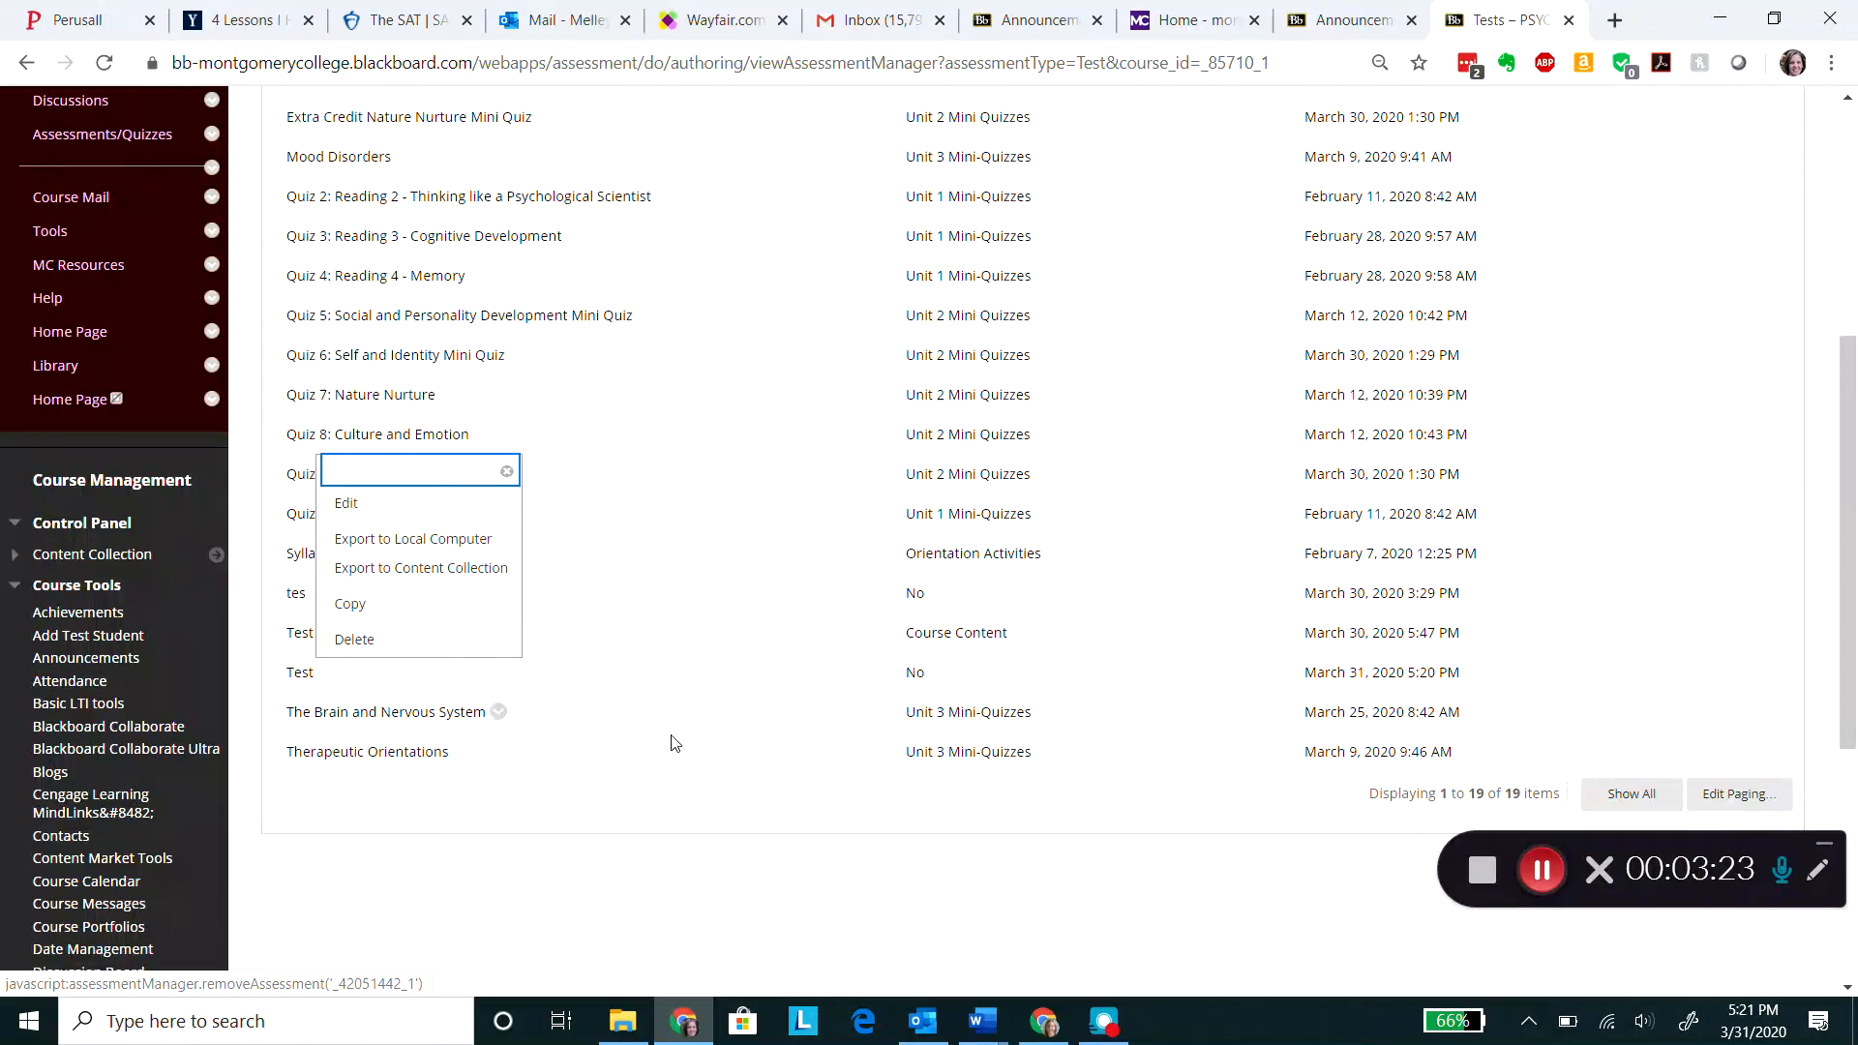
pyautogui.scroll(1, 455, 751)
pyautogui.scroll(3, 929, 542)
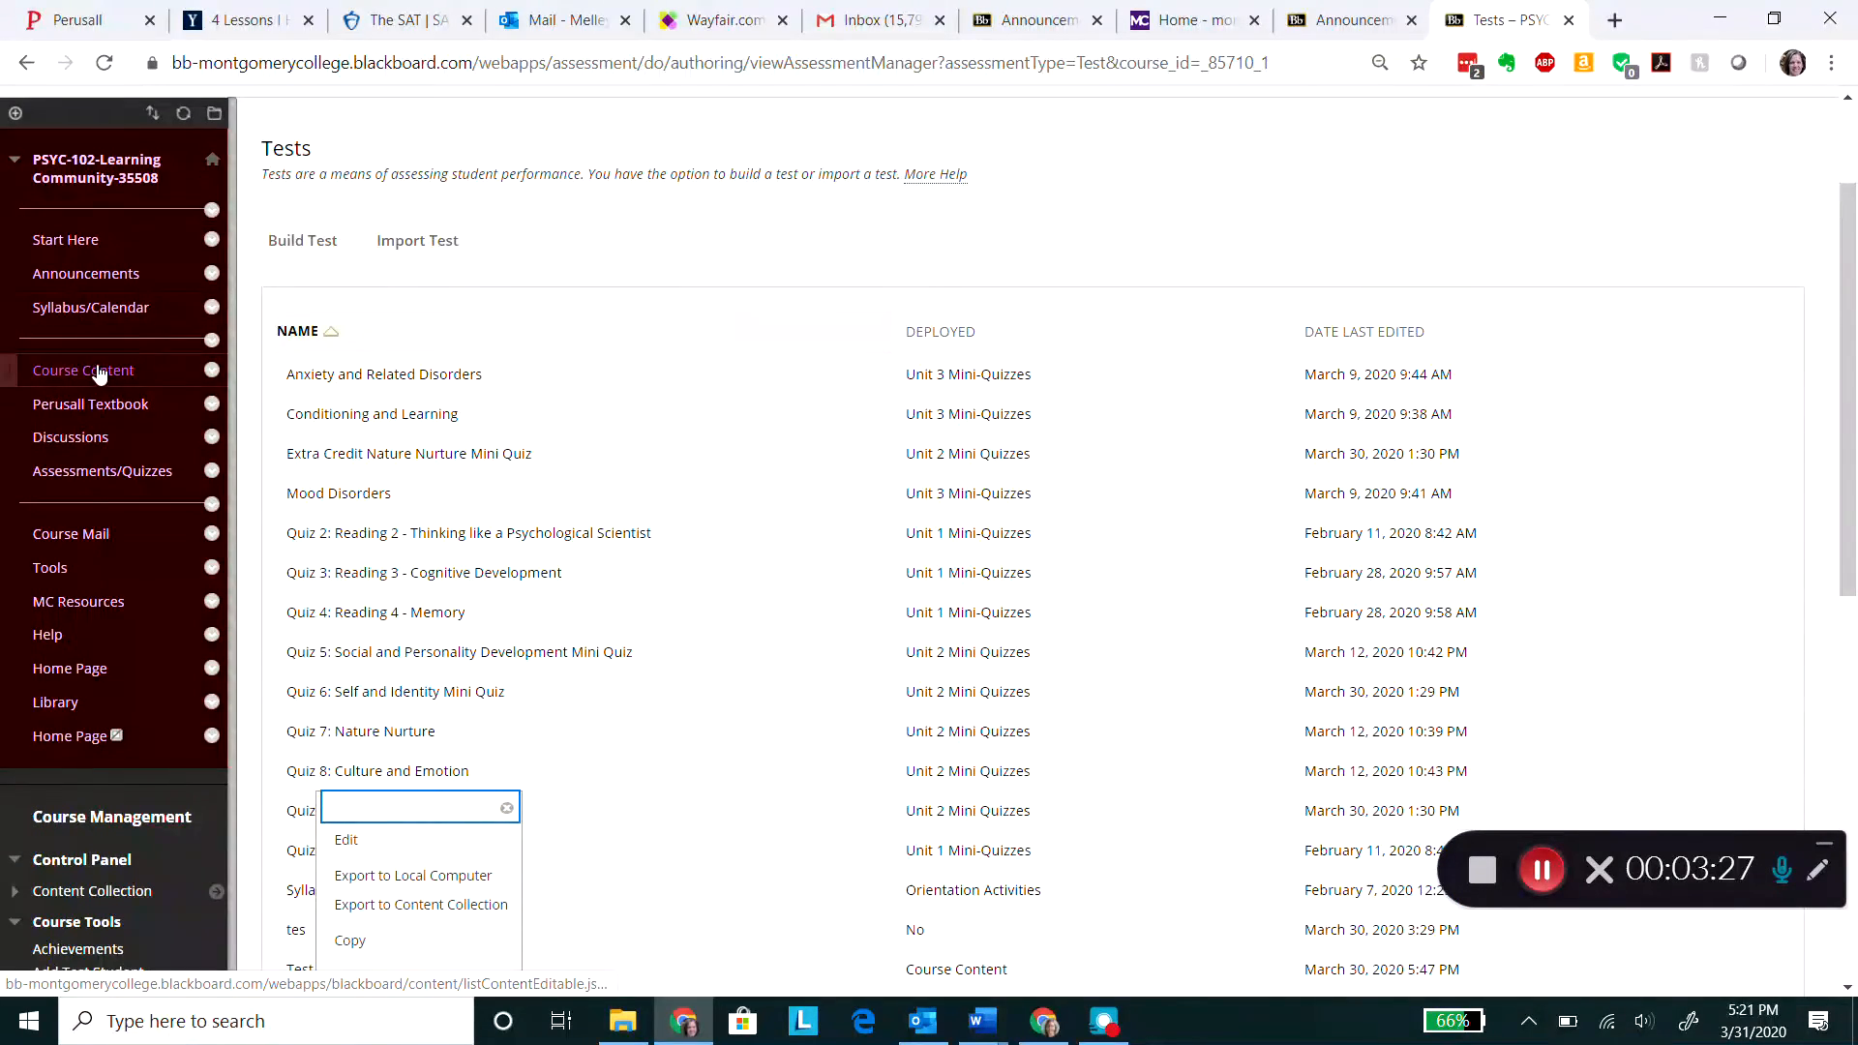
# Add the existing test named Test to the Course Content area.
pyautogui.click(83, 371)
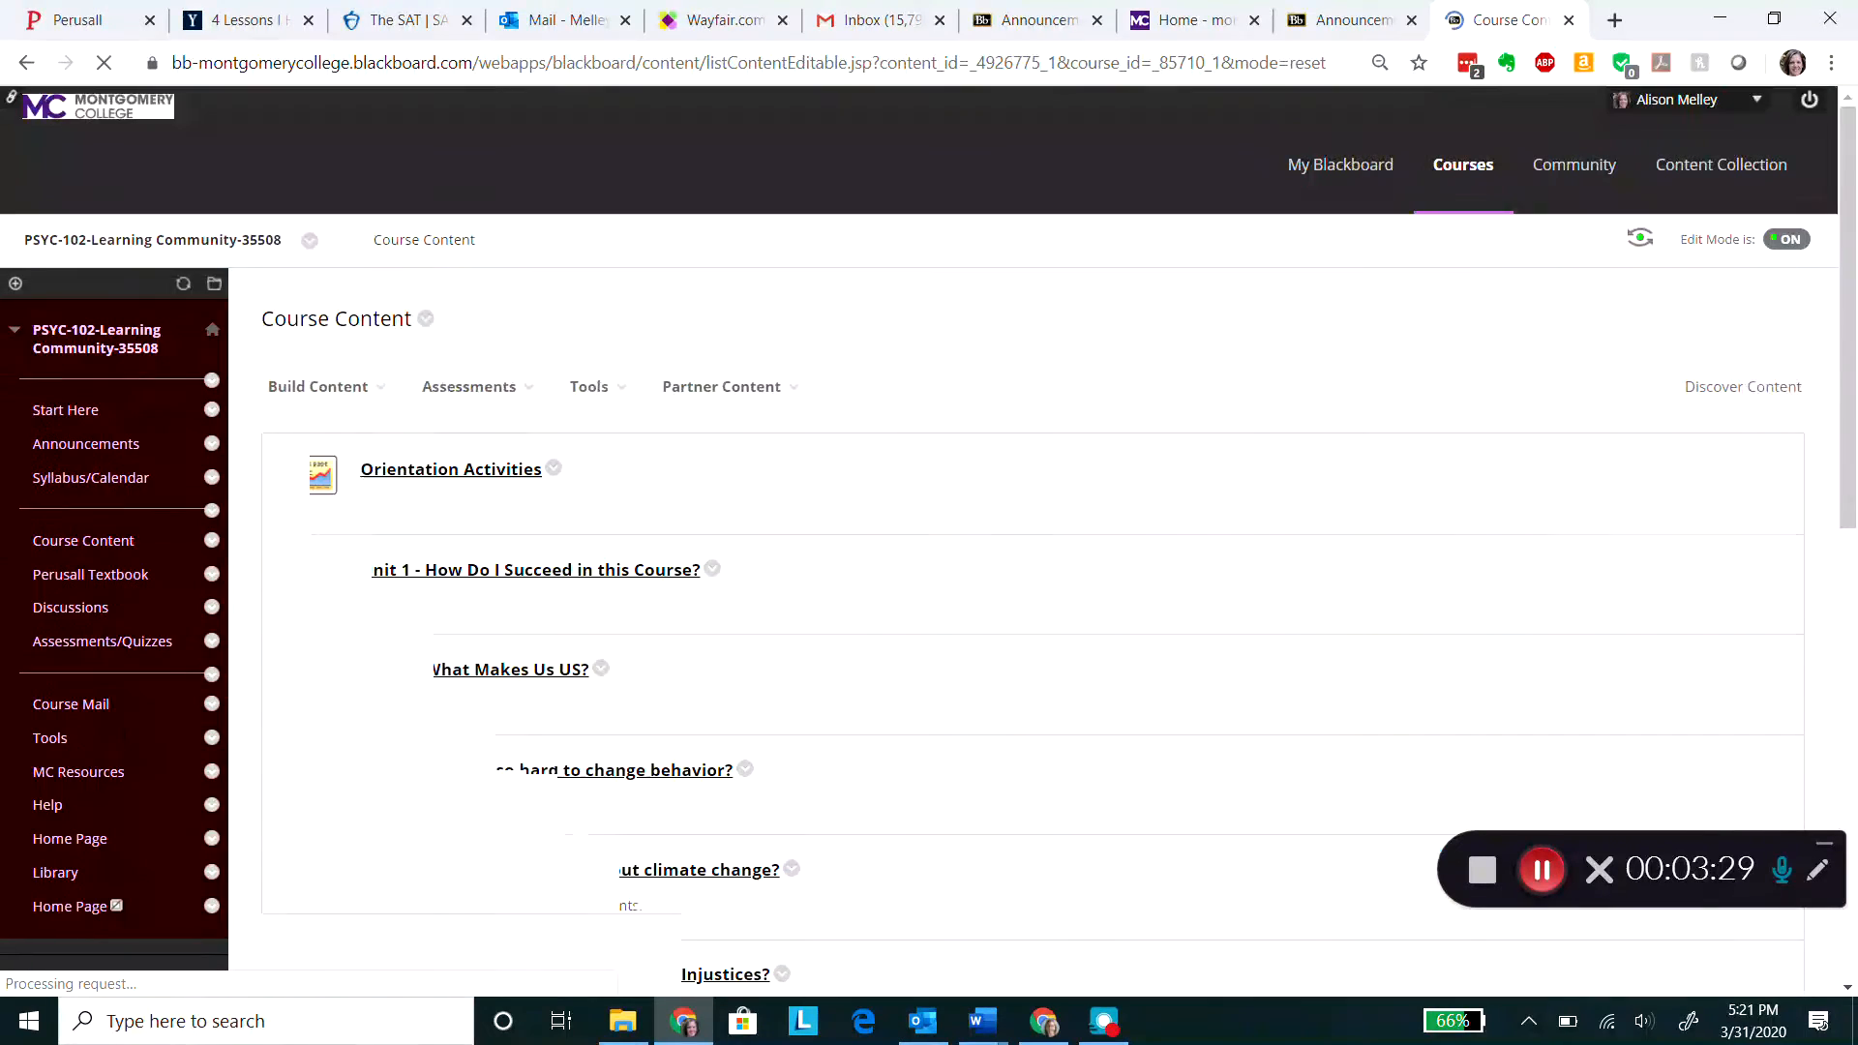
pyautogui.moveTo(470, 387)
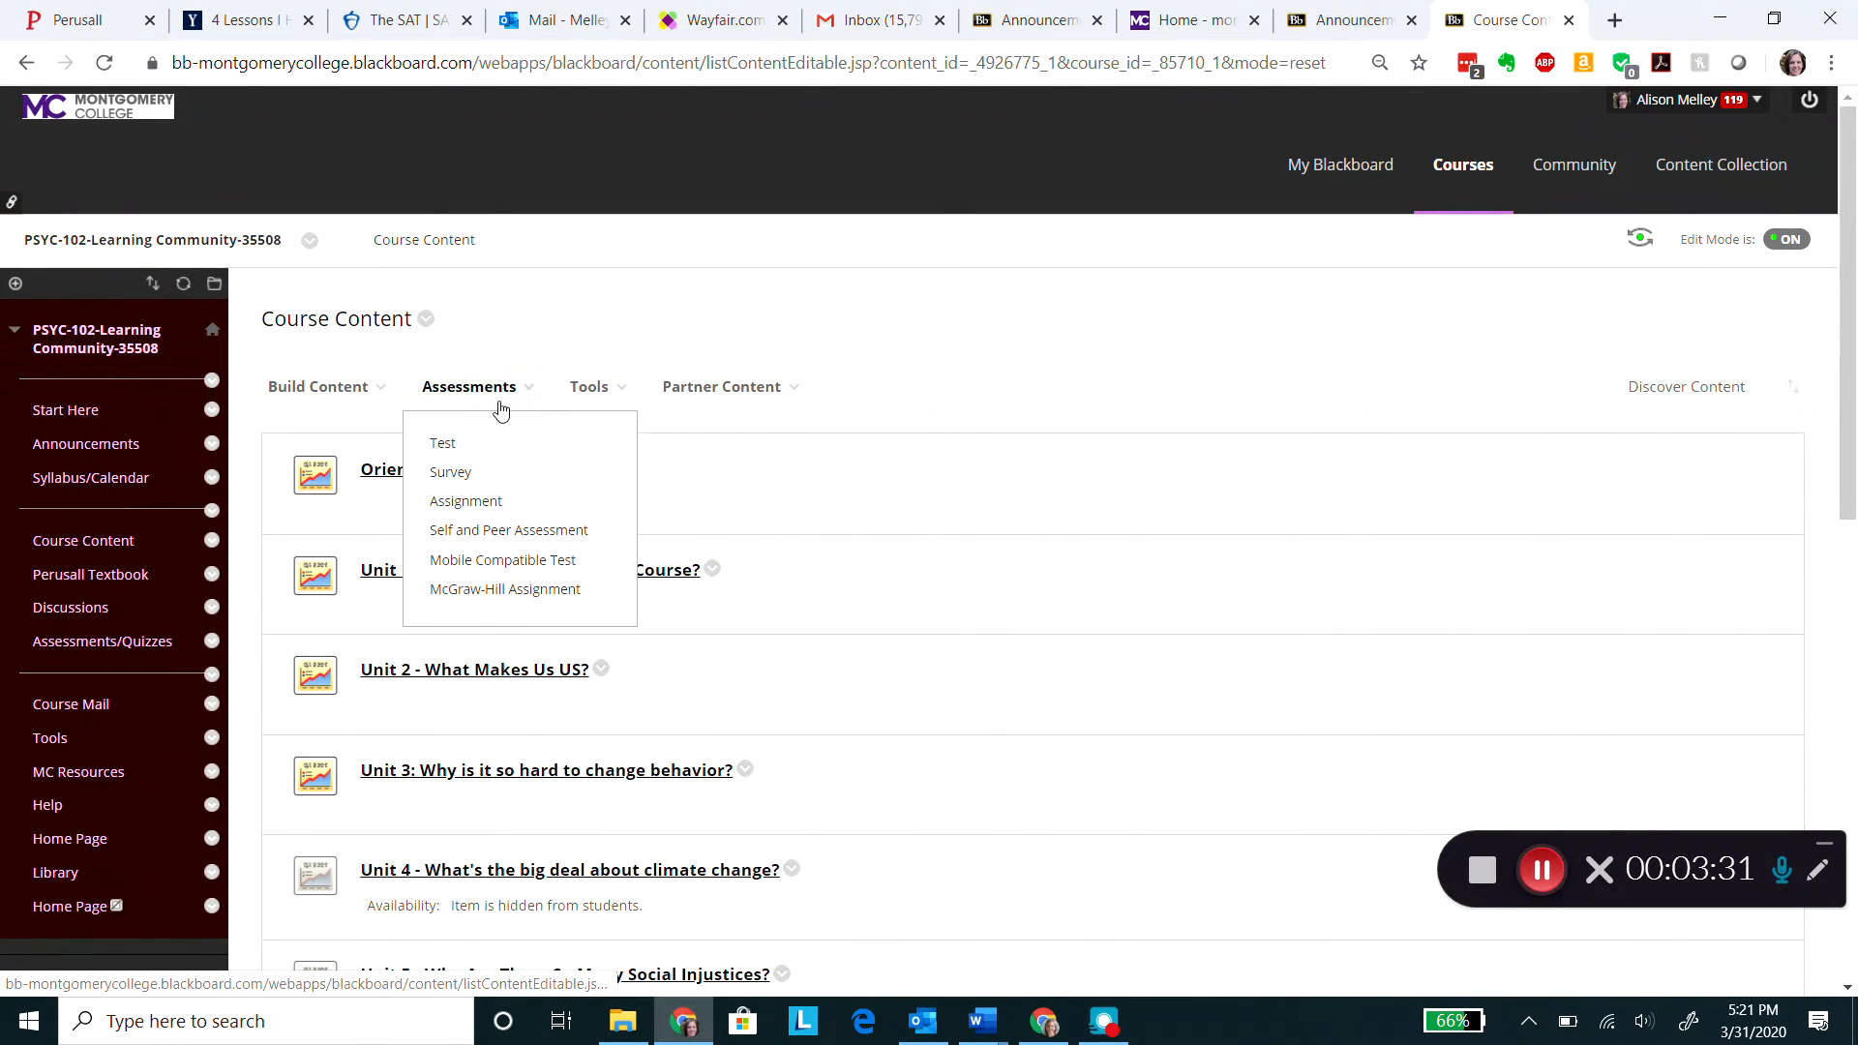
pyautogui.click(442, 442)
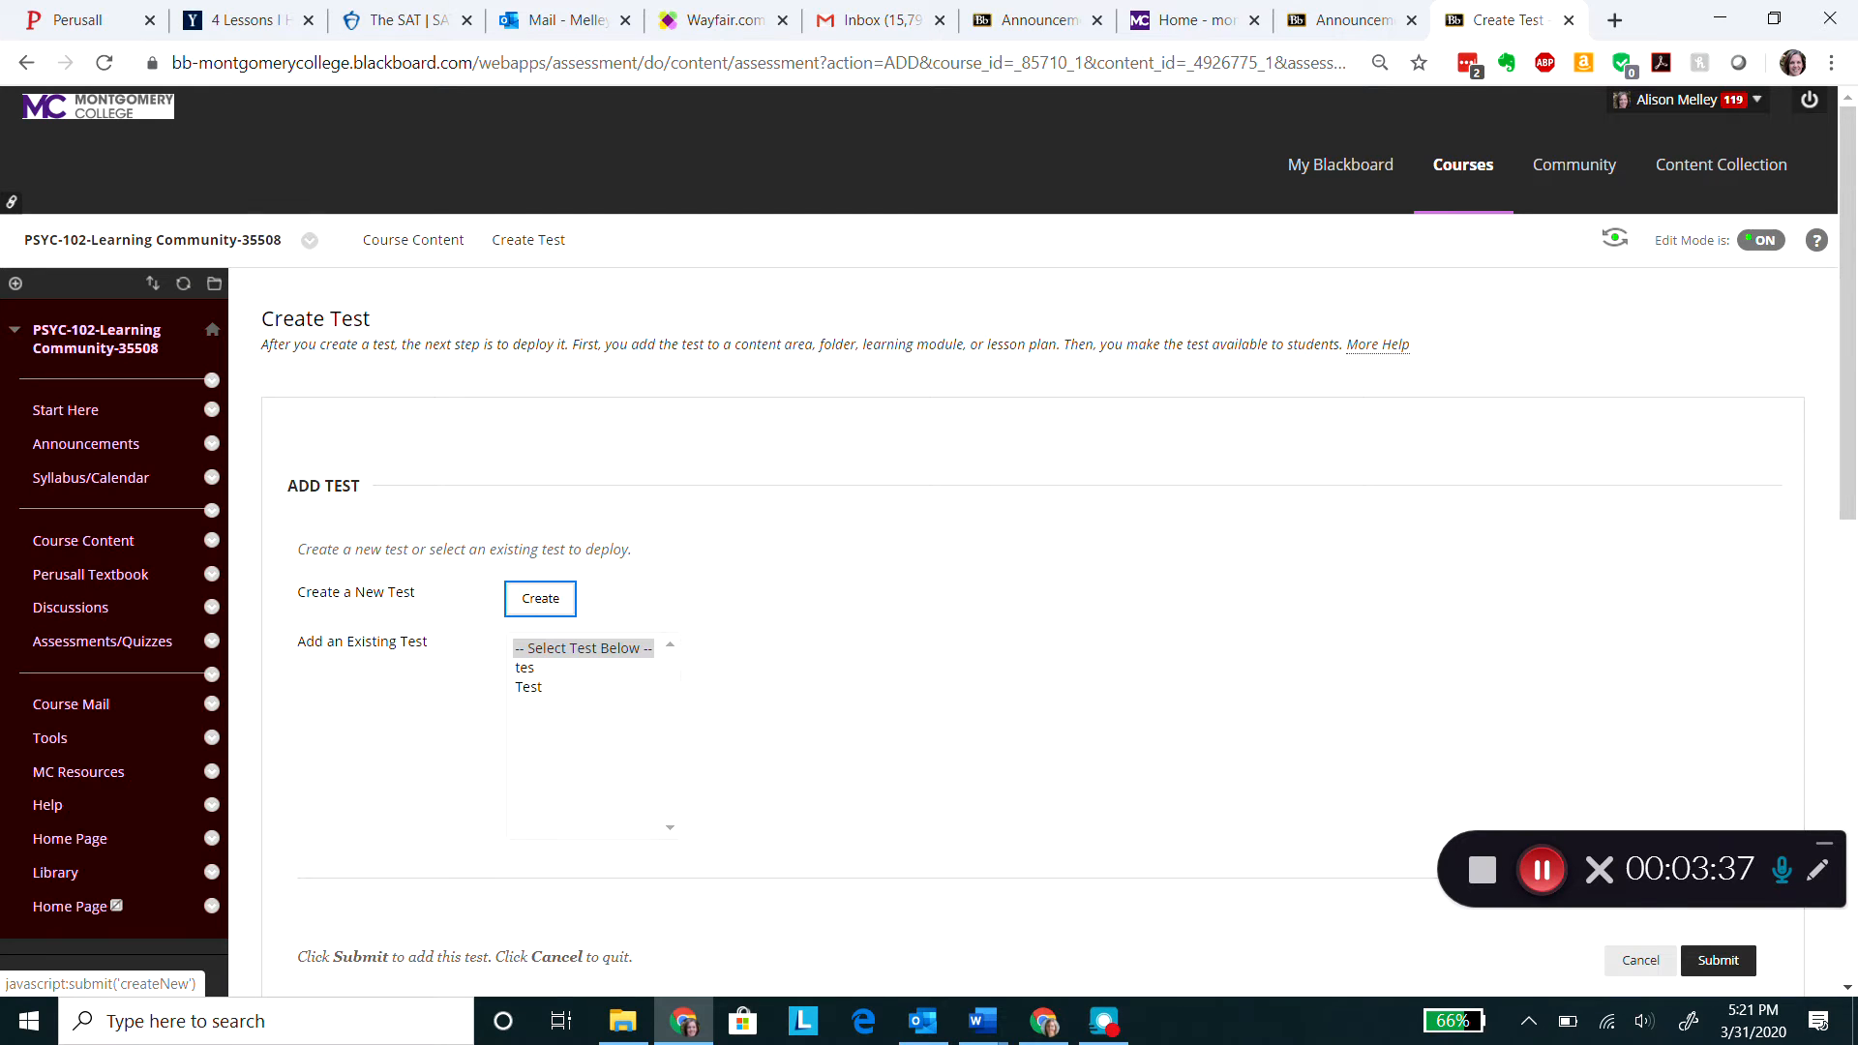
pyautogui.click(529, 687)
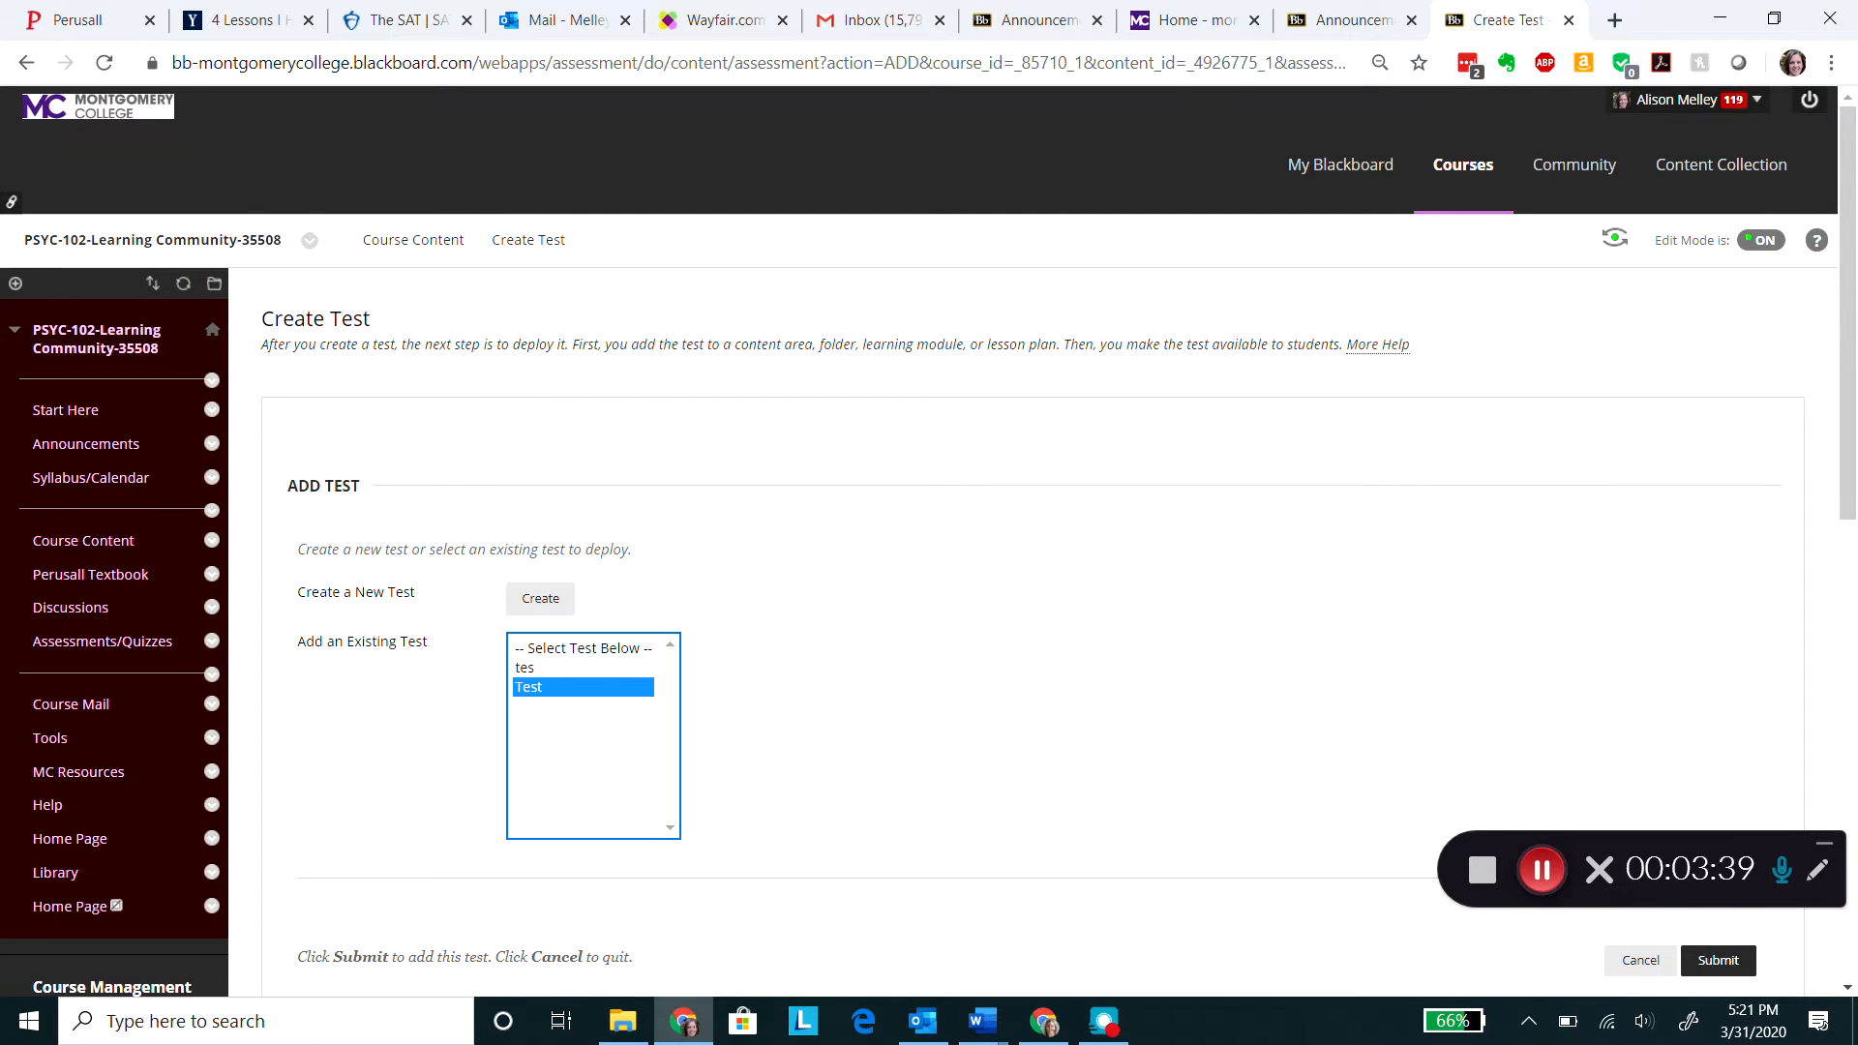
pyautogui.click(1719, 960)
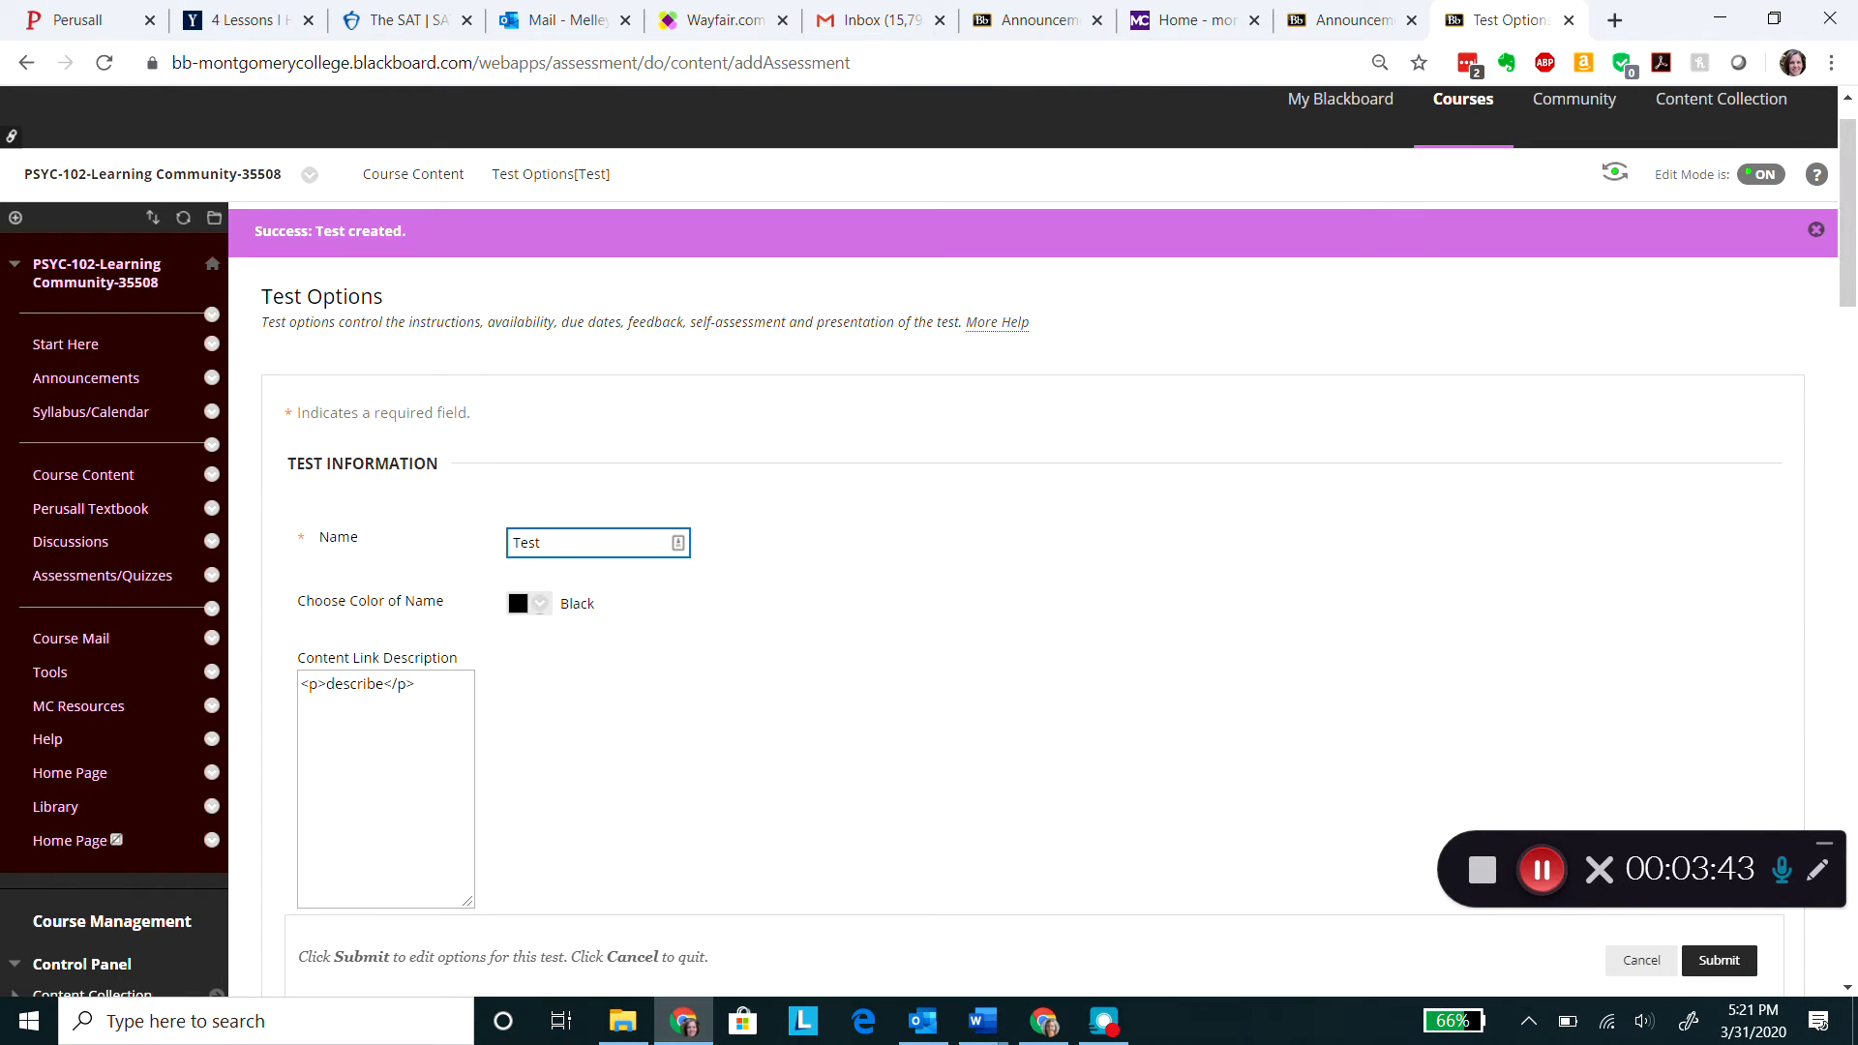
# Show the test description and instructions to students before they begin, and set the test to open in a new window.
pyautogui.scroll(-5, 930, 542)
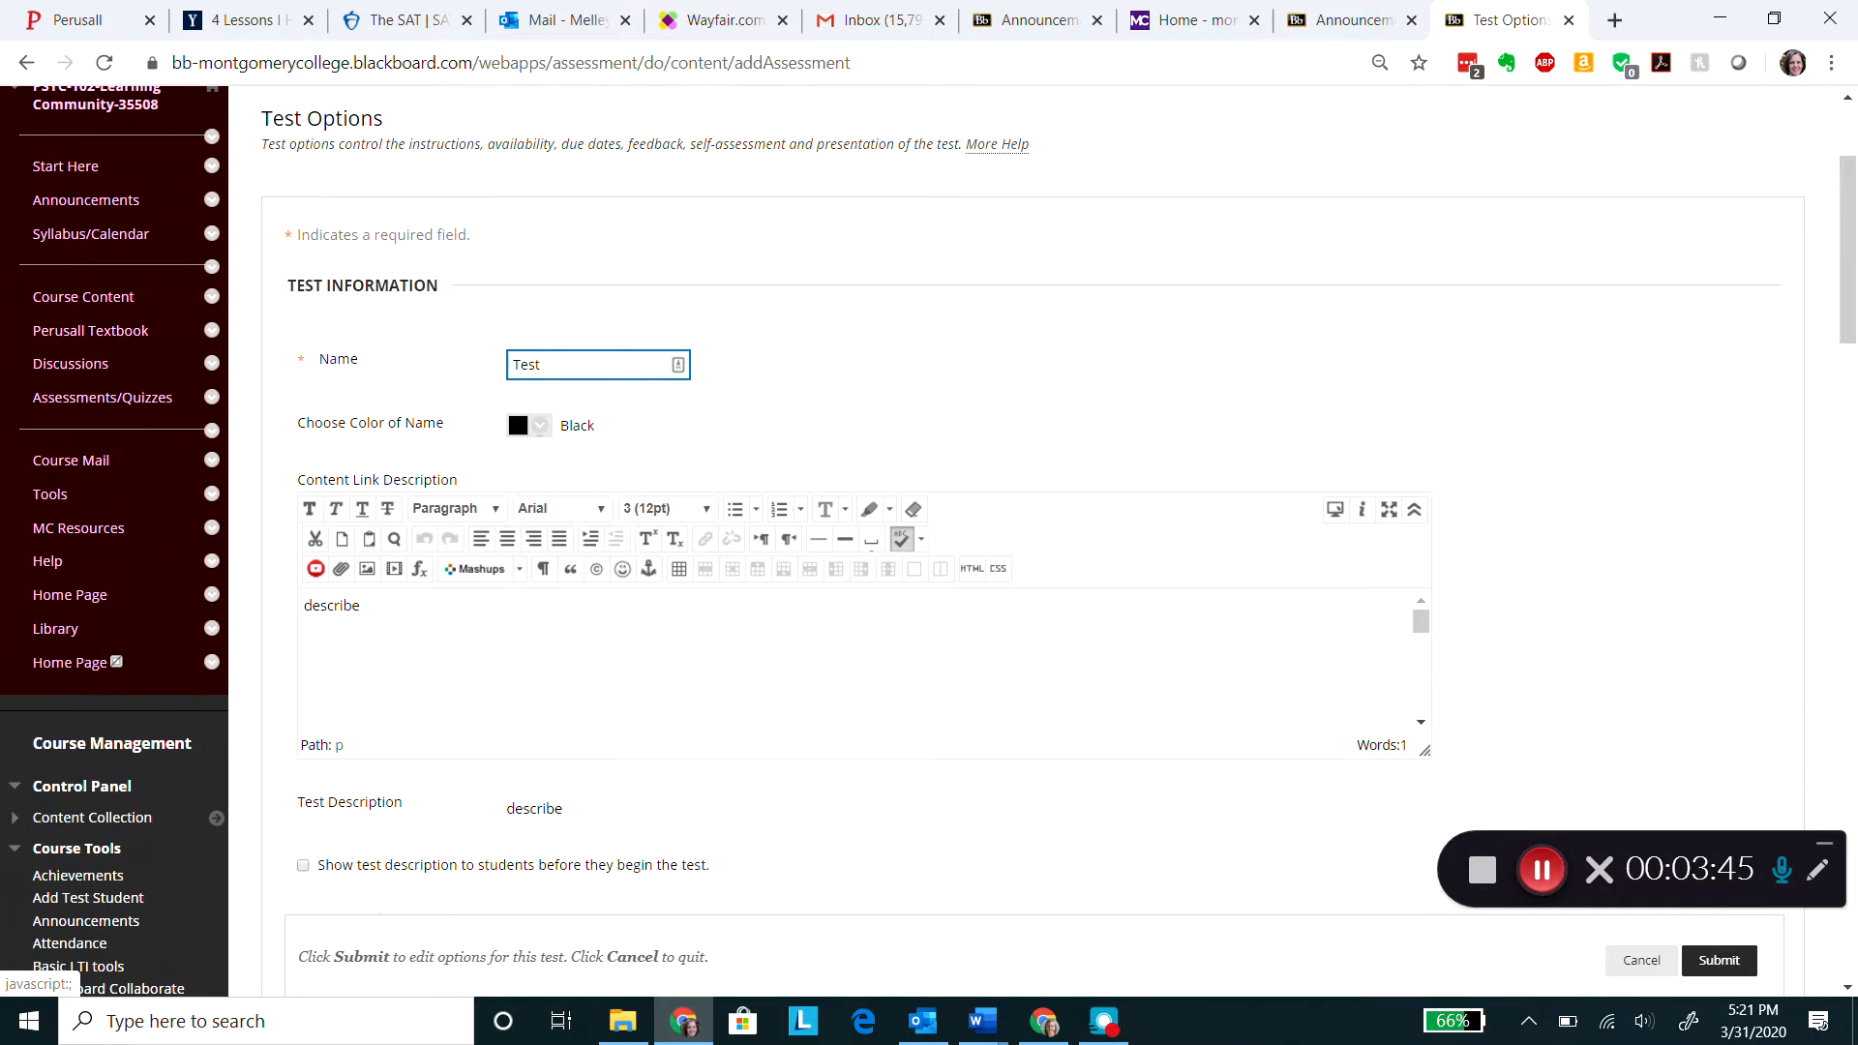
pyautogui.scroll(-1, 929, 542)
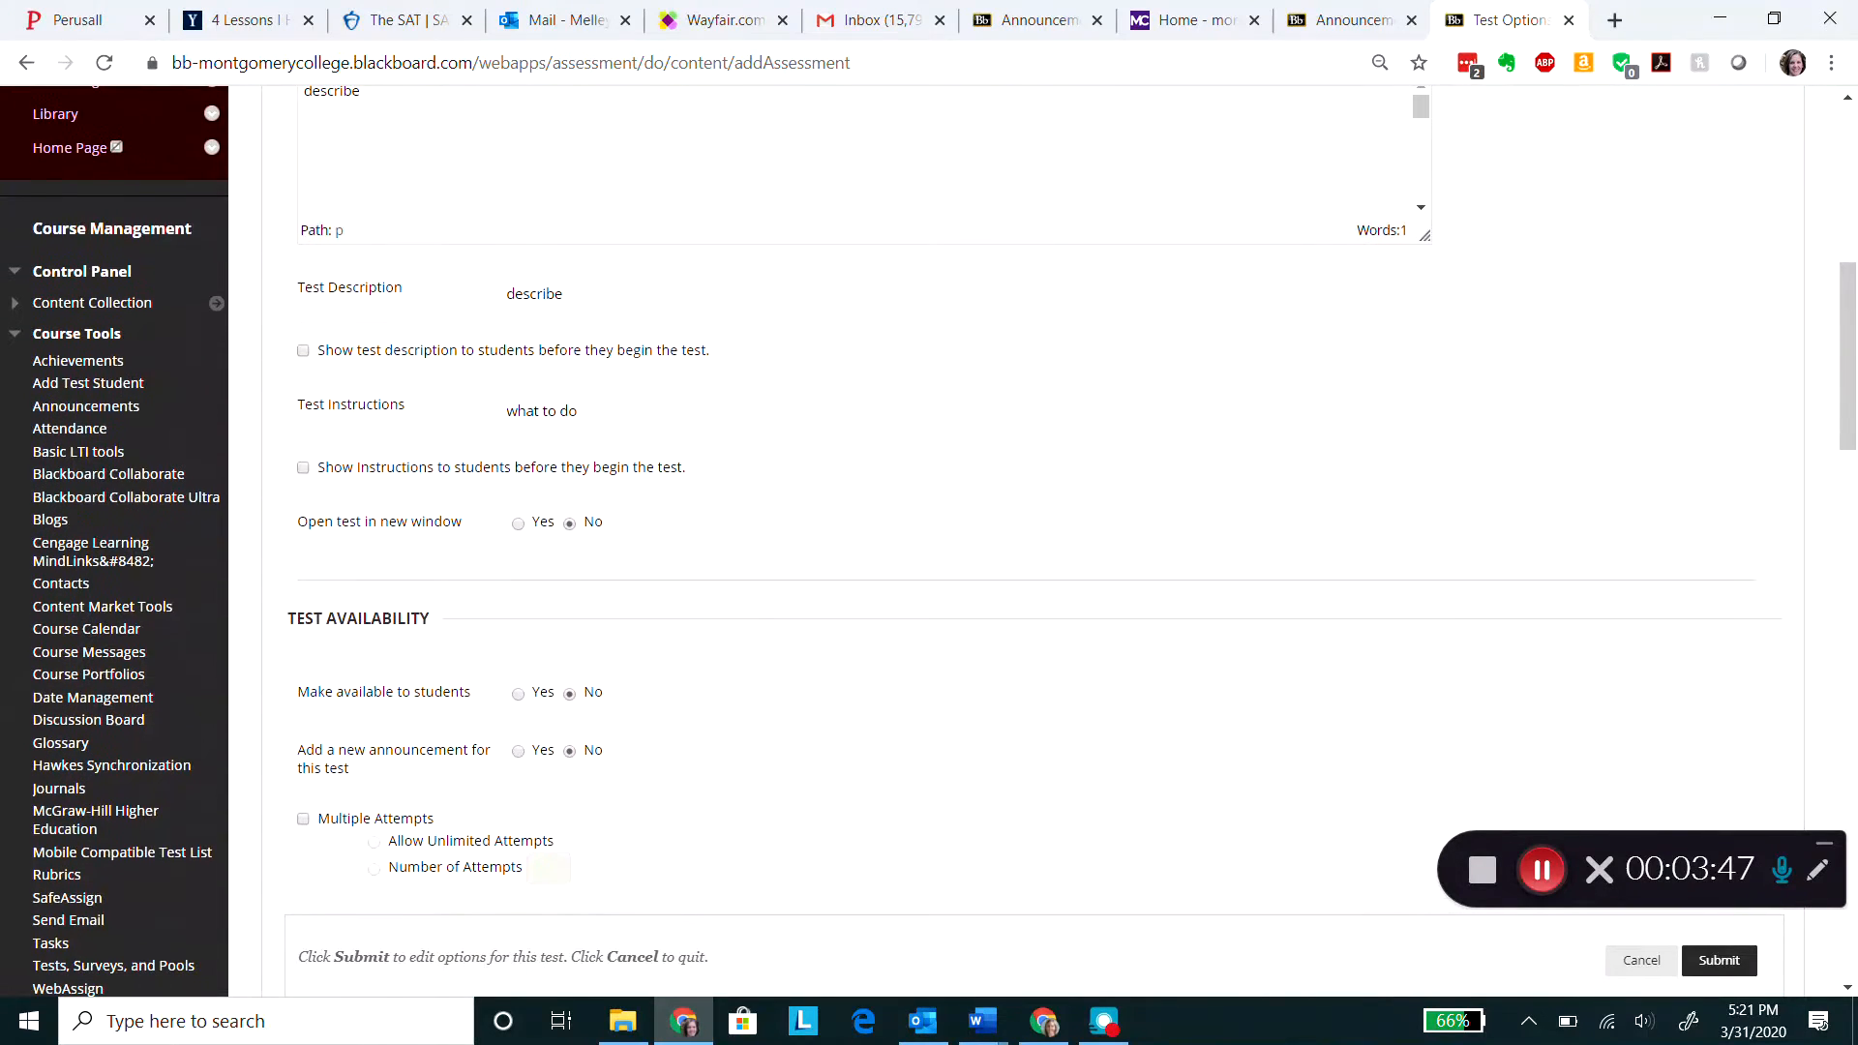
pyautogui.scroll(3, 677, 257)
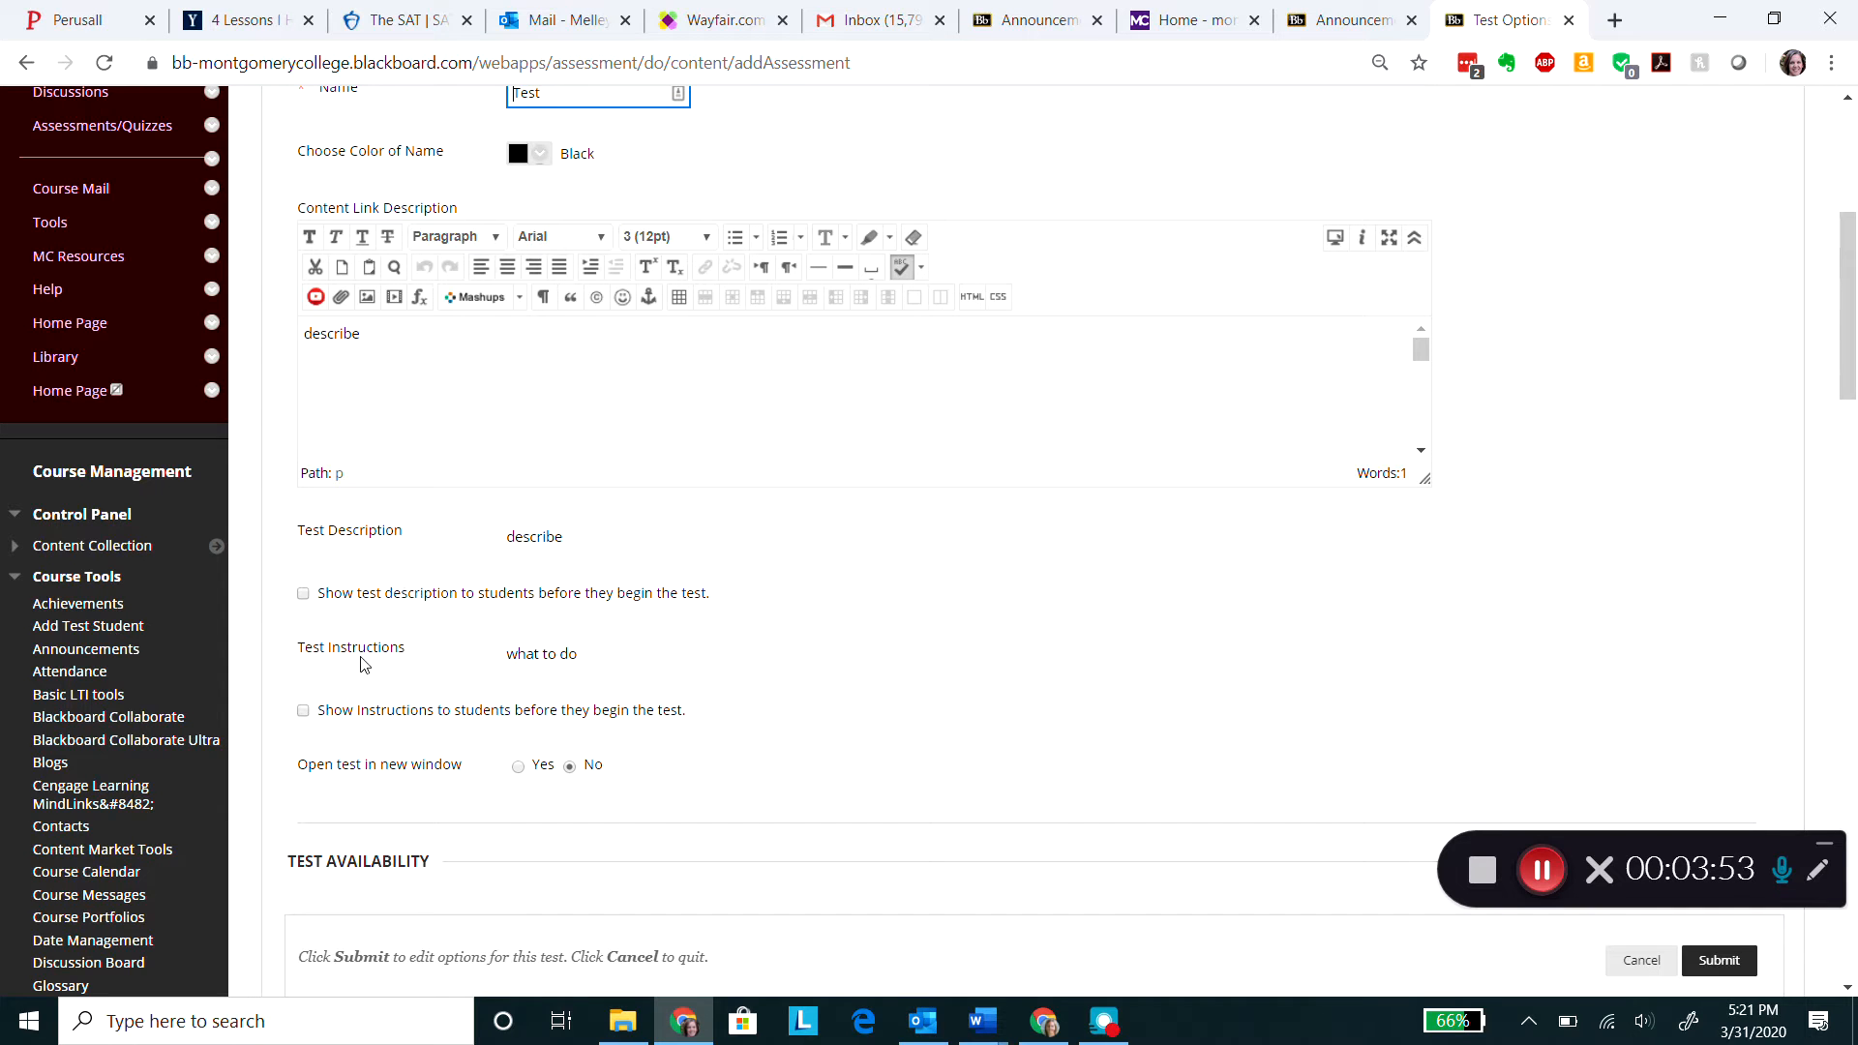
pyautogui.click(303, 593)
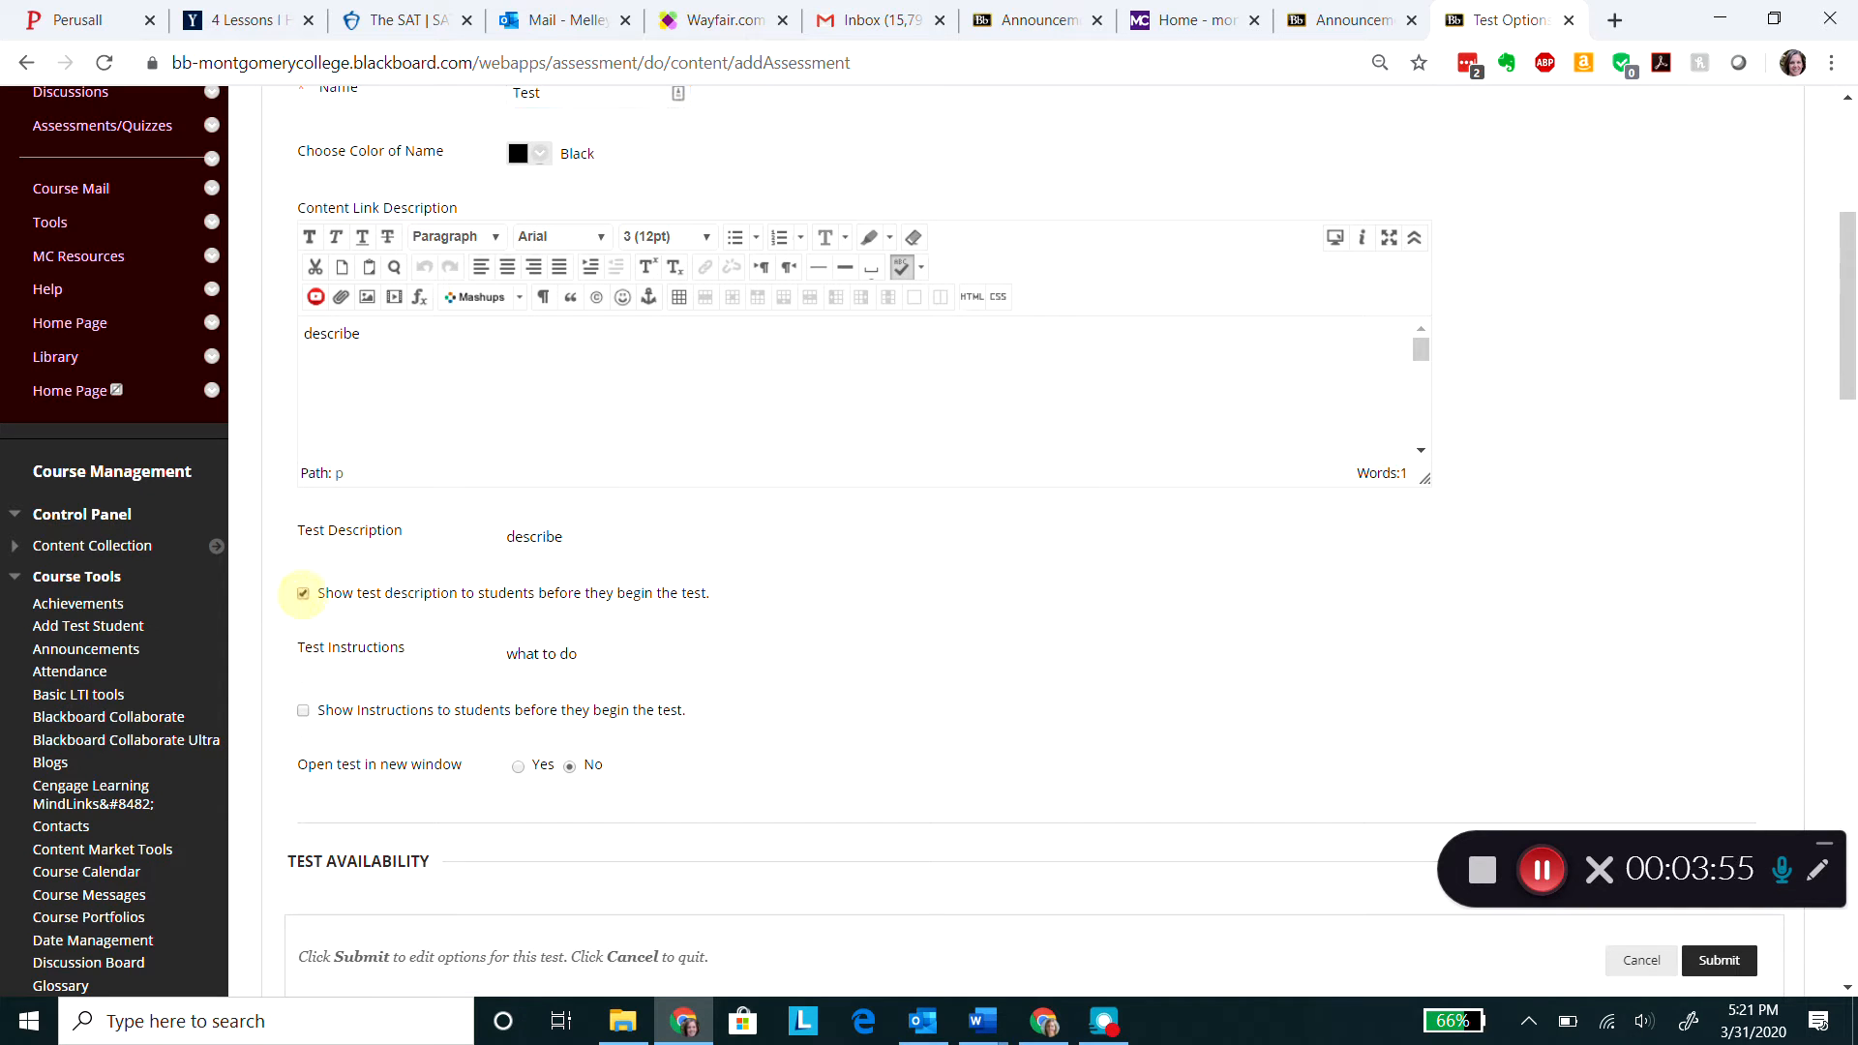
pyautogui.click(303, 713)
pyautogui.scroll(-2, 303, 717)
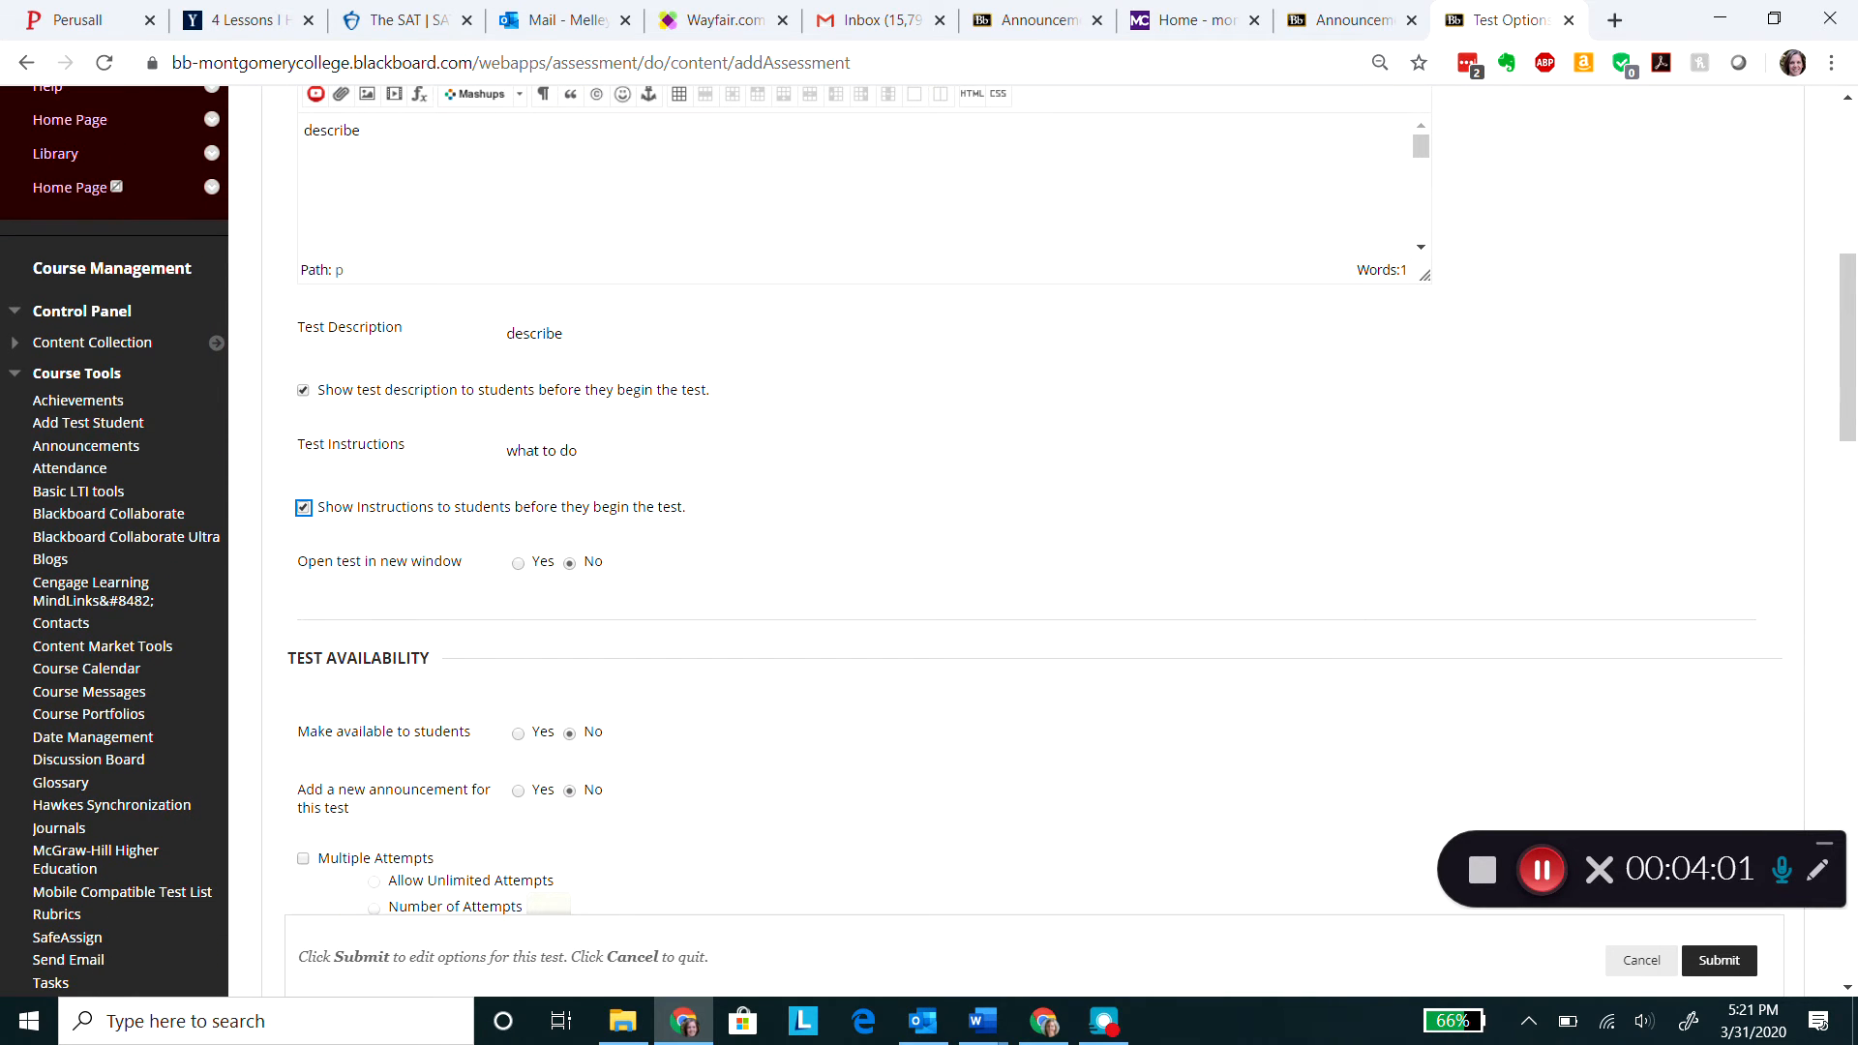
pyautogui.click(518, 563)
# Make the test available to students with unlimited multiple attempts, keeping Last Graded Attempt as the scoring method.
pyautogui.scroll(-3, 518, 563)
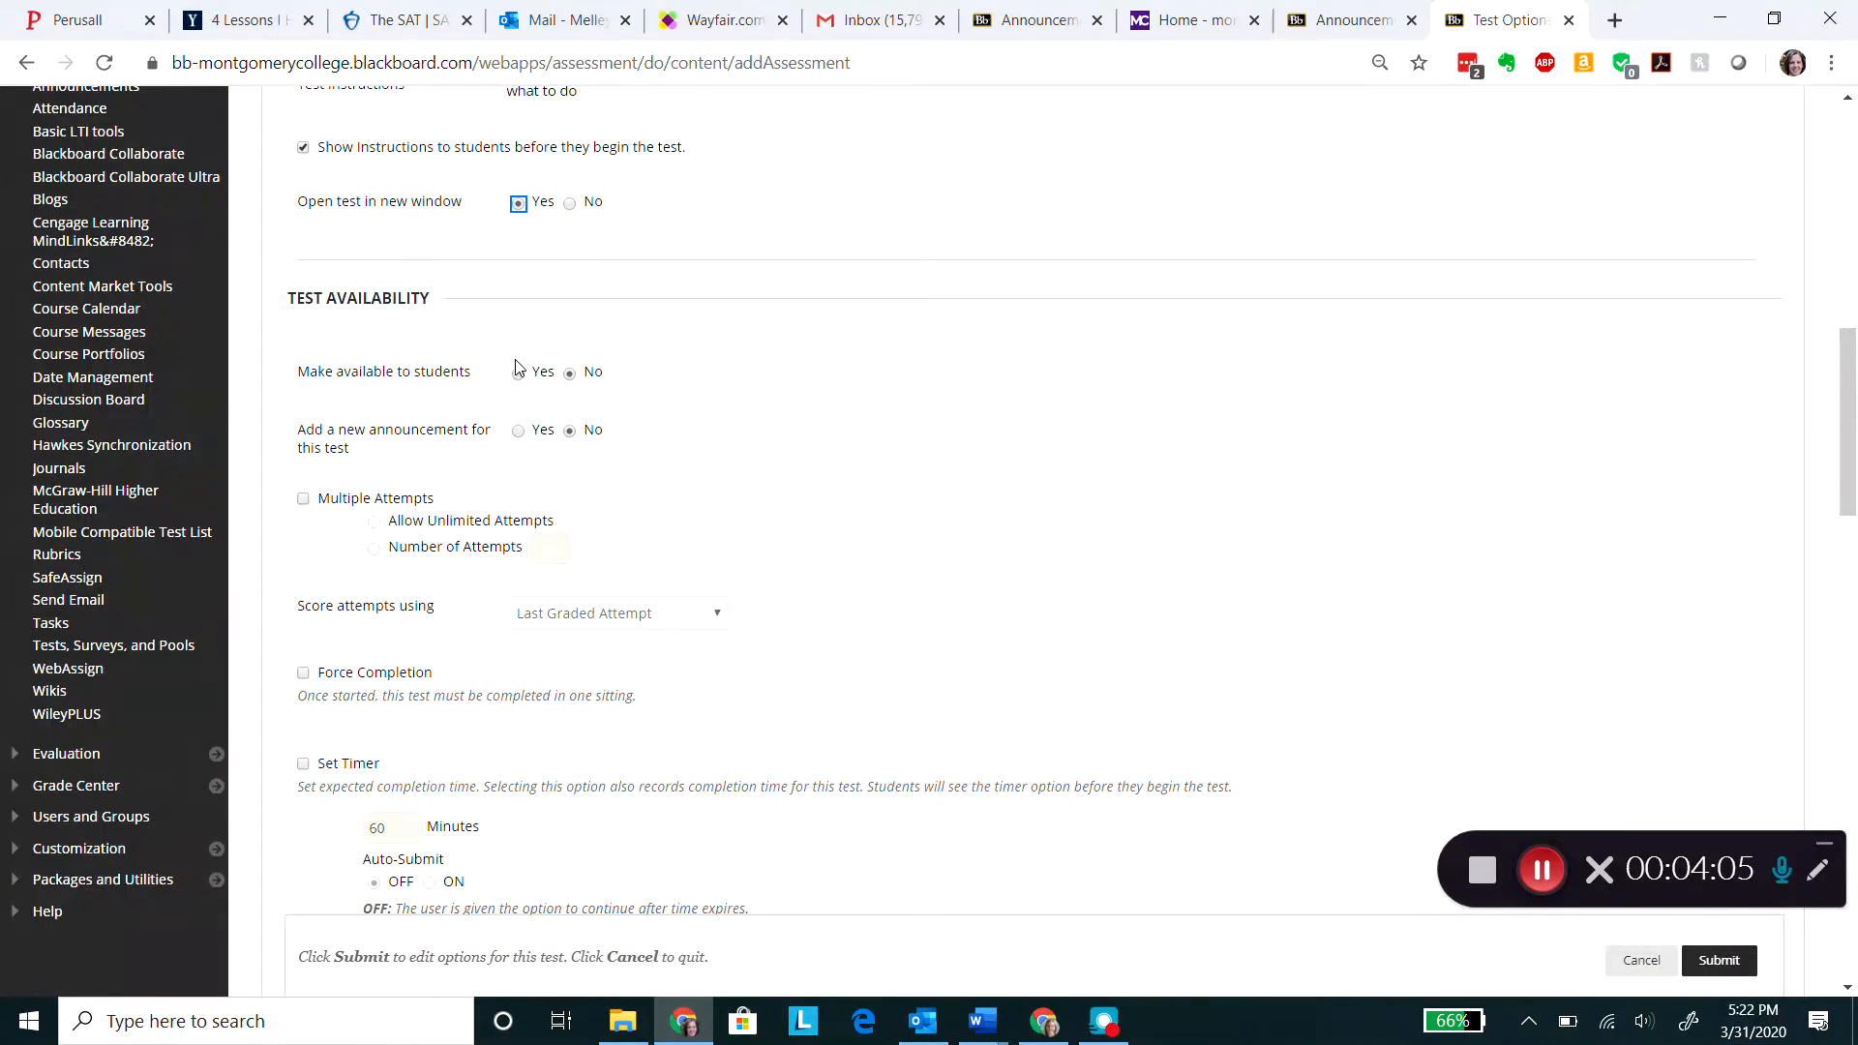
pyautogui.click(519, 375)
pyautogui.click(303, 498)
pyautogui.click(620, 611)
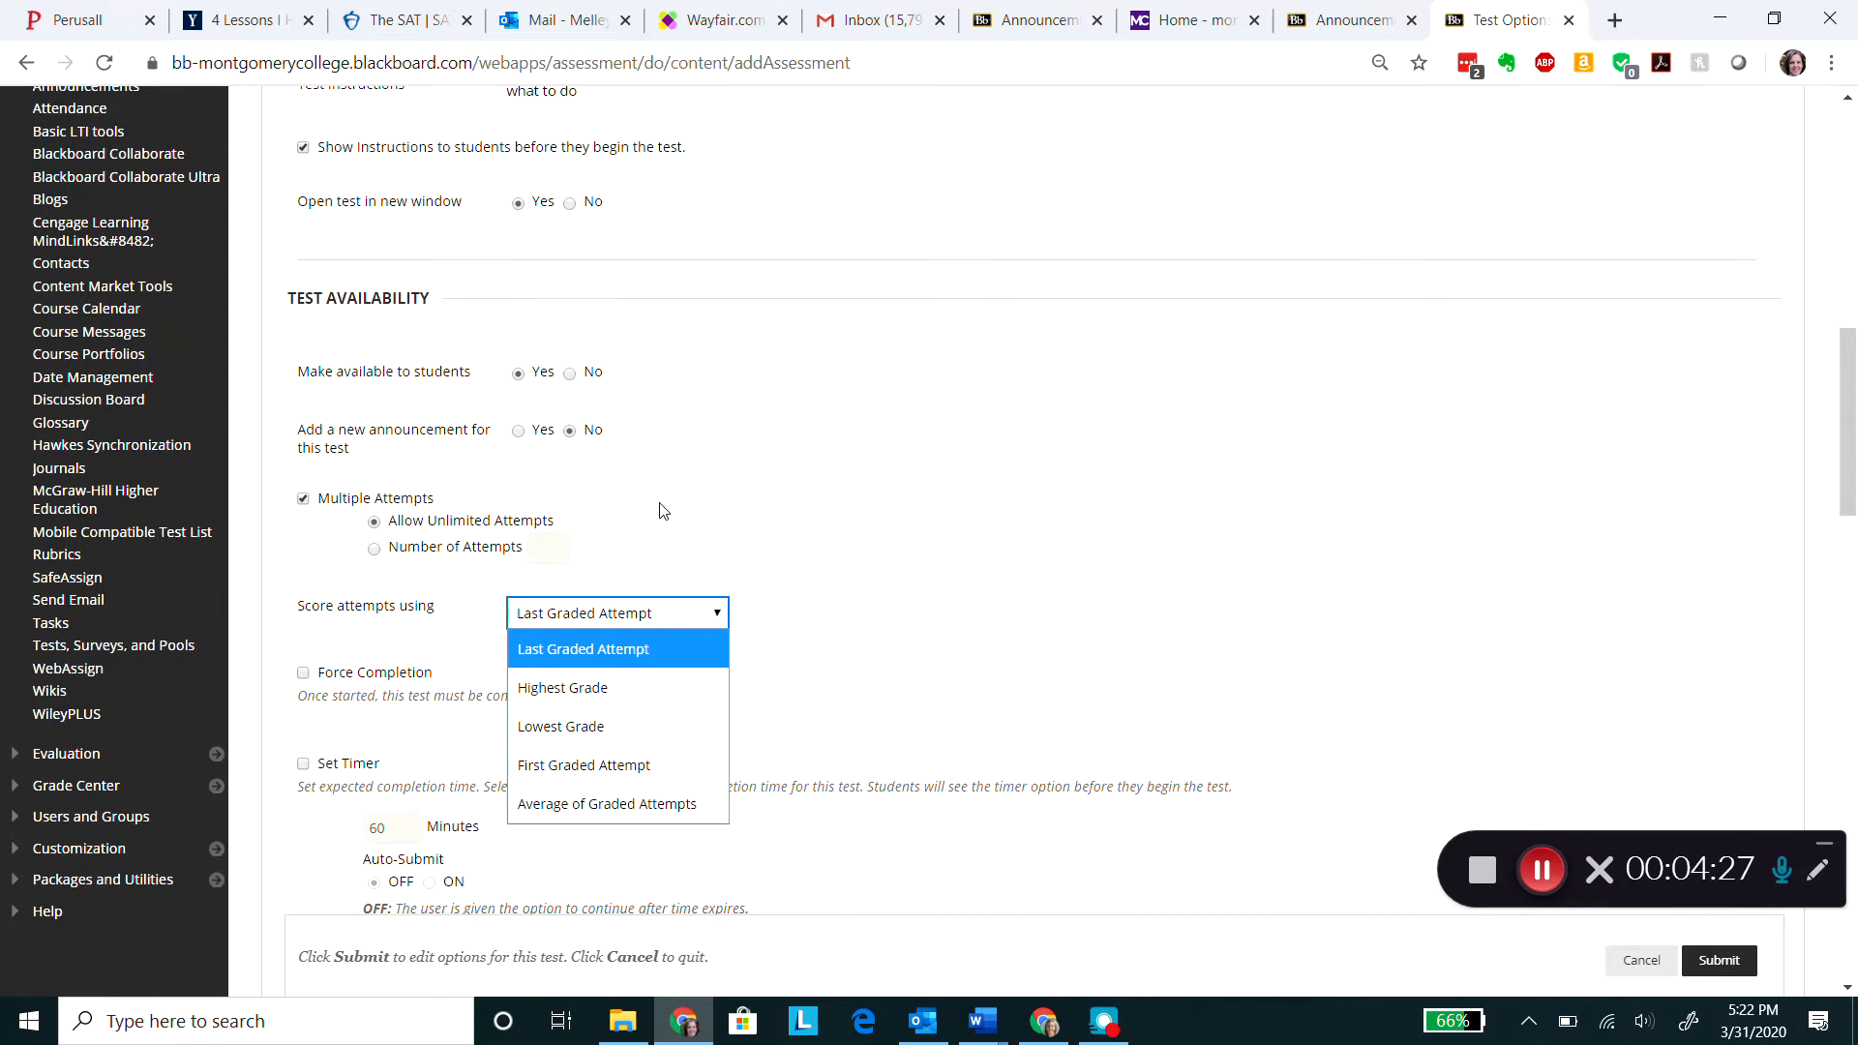
pyautogui.click(310, 518)
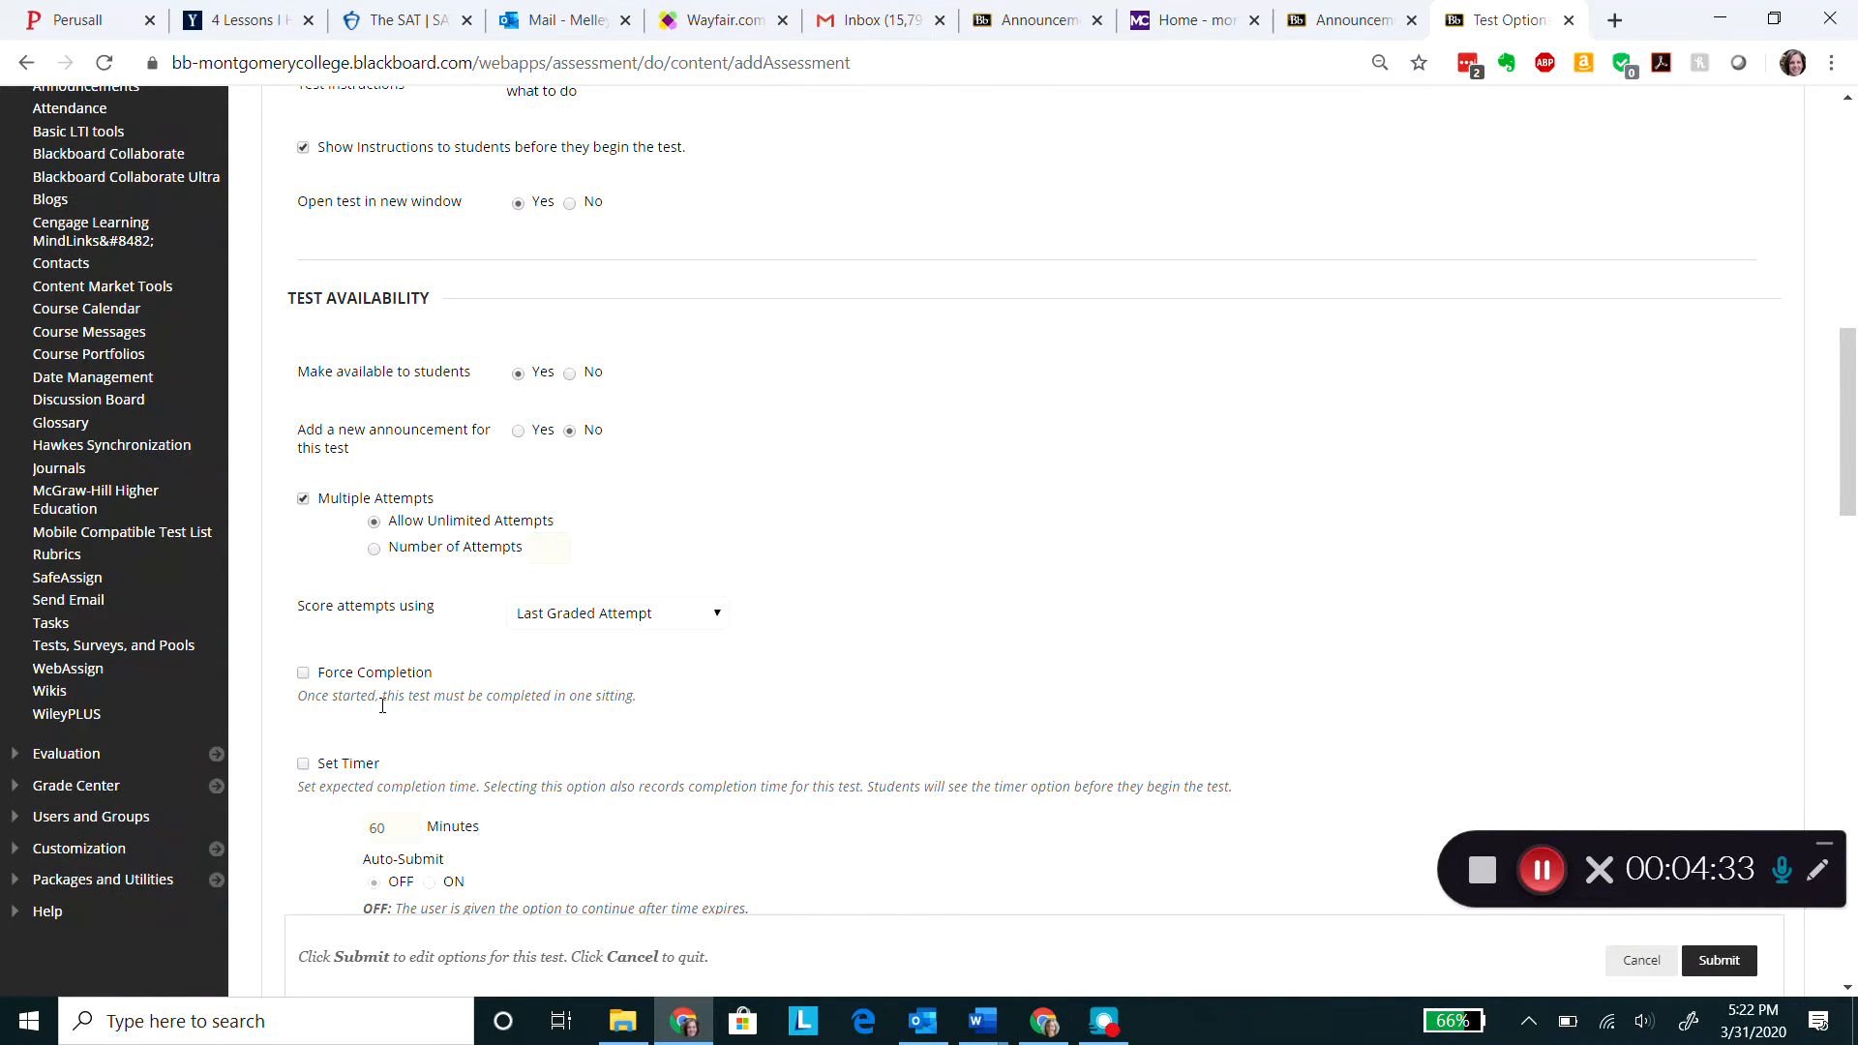
# Enable the test timer at 60 minutes with Auto-Submit set to ON.
pyautogui.scroll(-3, 382, 706)
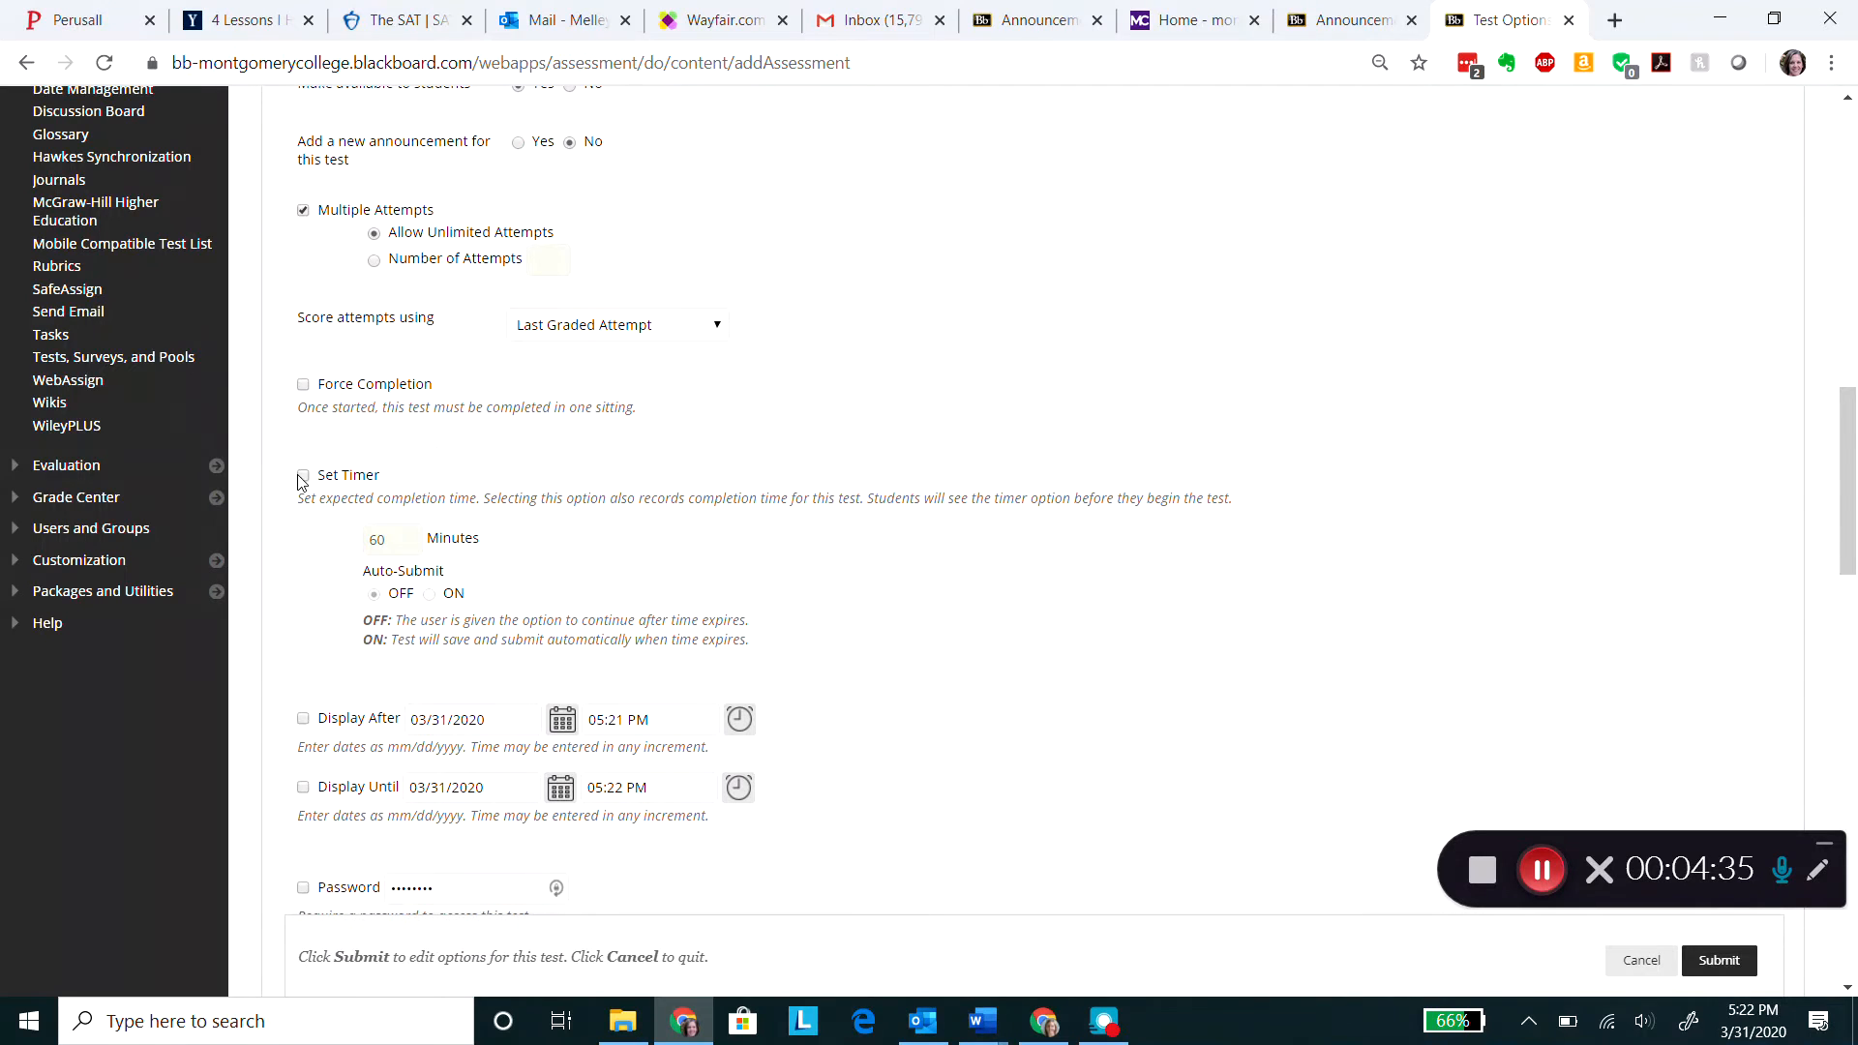
pyautogui.click(303, 475)
pyautogui.scroll(-2, 1042, 491)
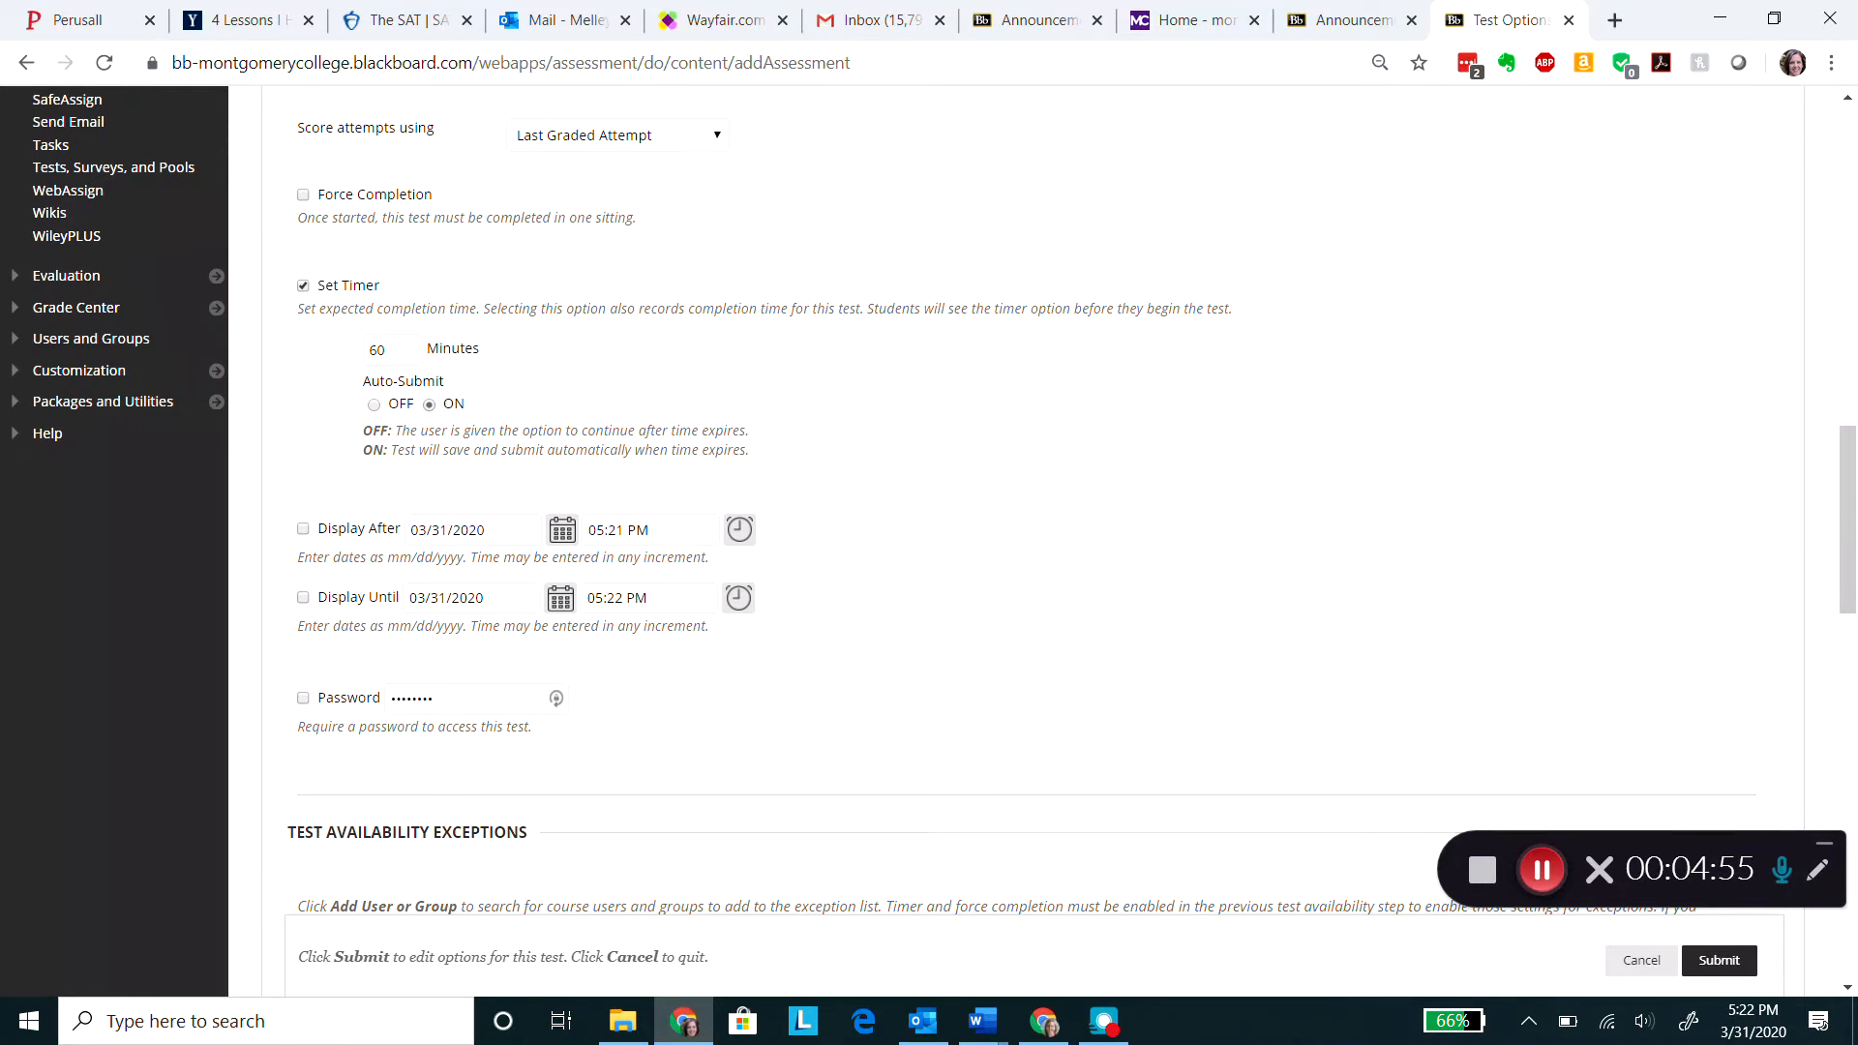
pyautogui.scroll(-1, 1044, 504)
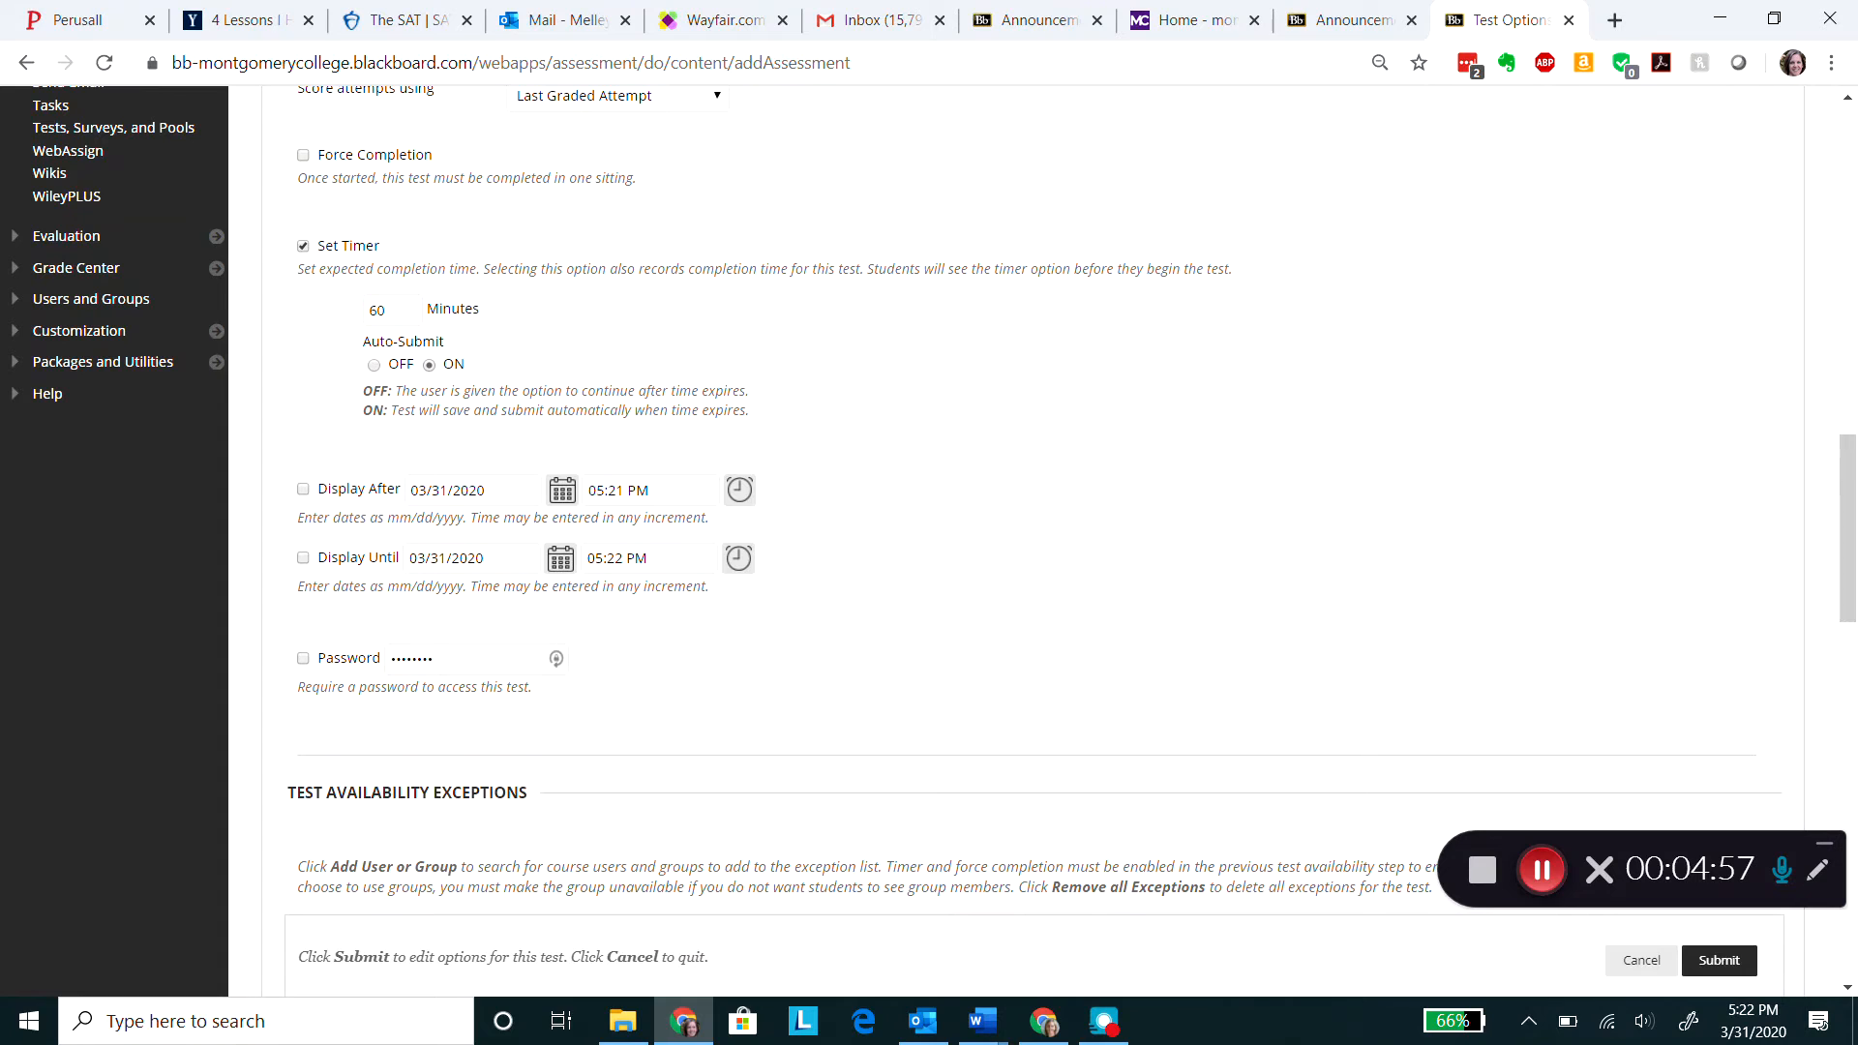
pyautogui.click(303, 488)
pyautogui.click(436, 491)
pyautogui.click(561, 491)
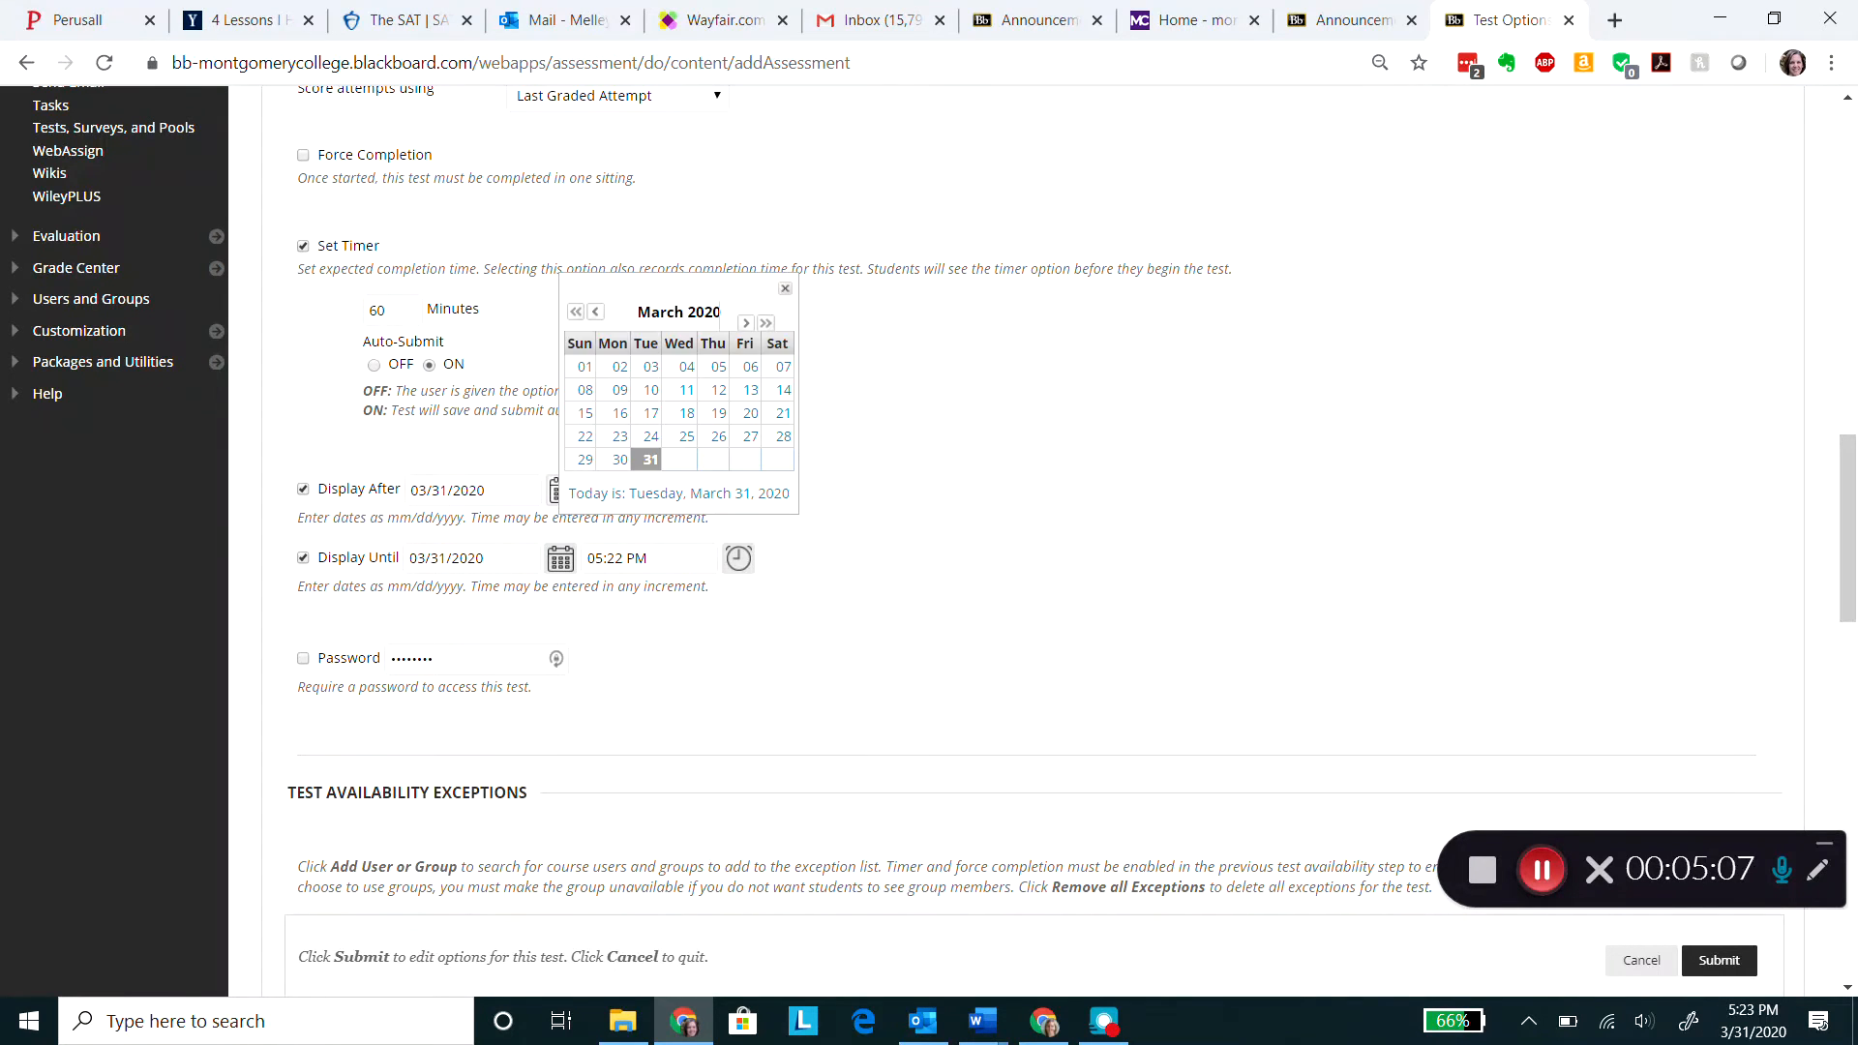
pyautogui.click(302, 489)
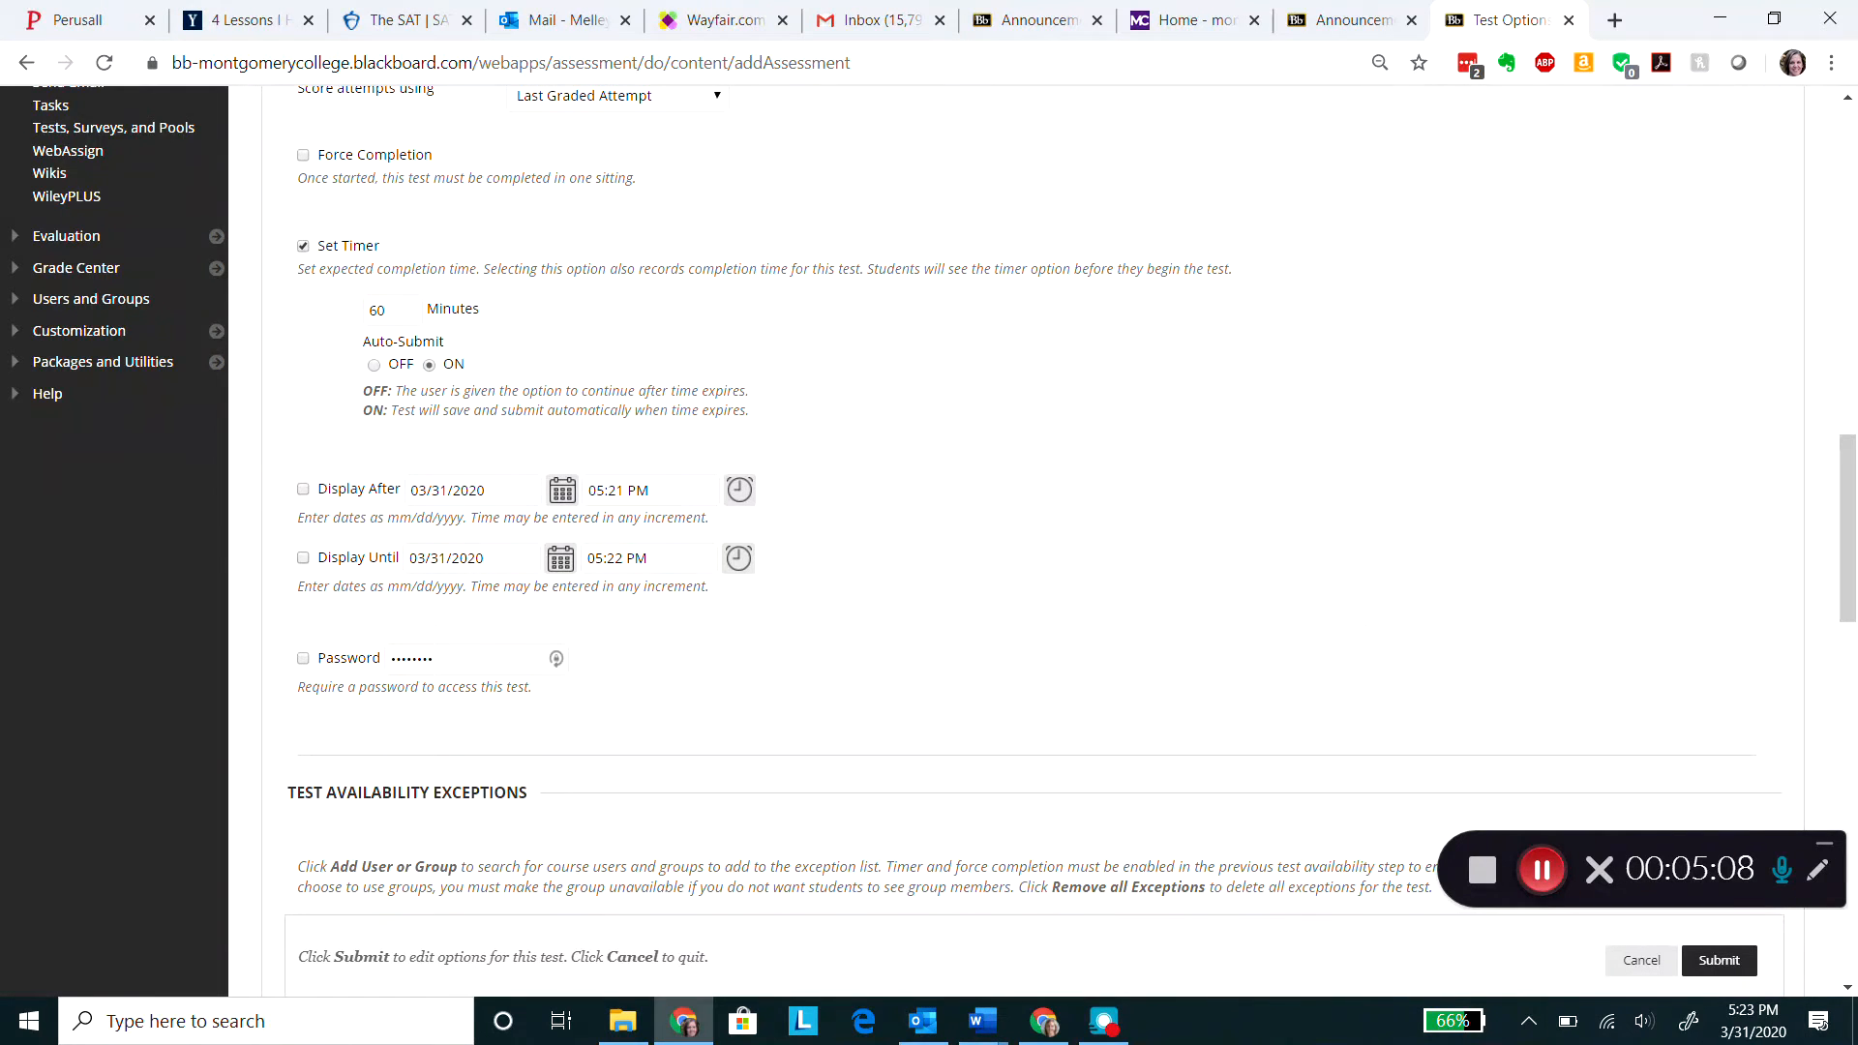
# Add the first student in the course user list as a test availability exception.
pyautogui.scroll(-4, 1043, 499)
pyautogui.scroll(-2, 1043, 500)
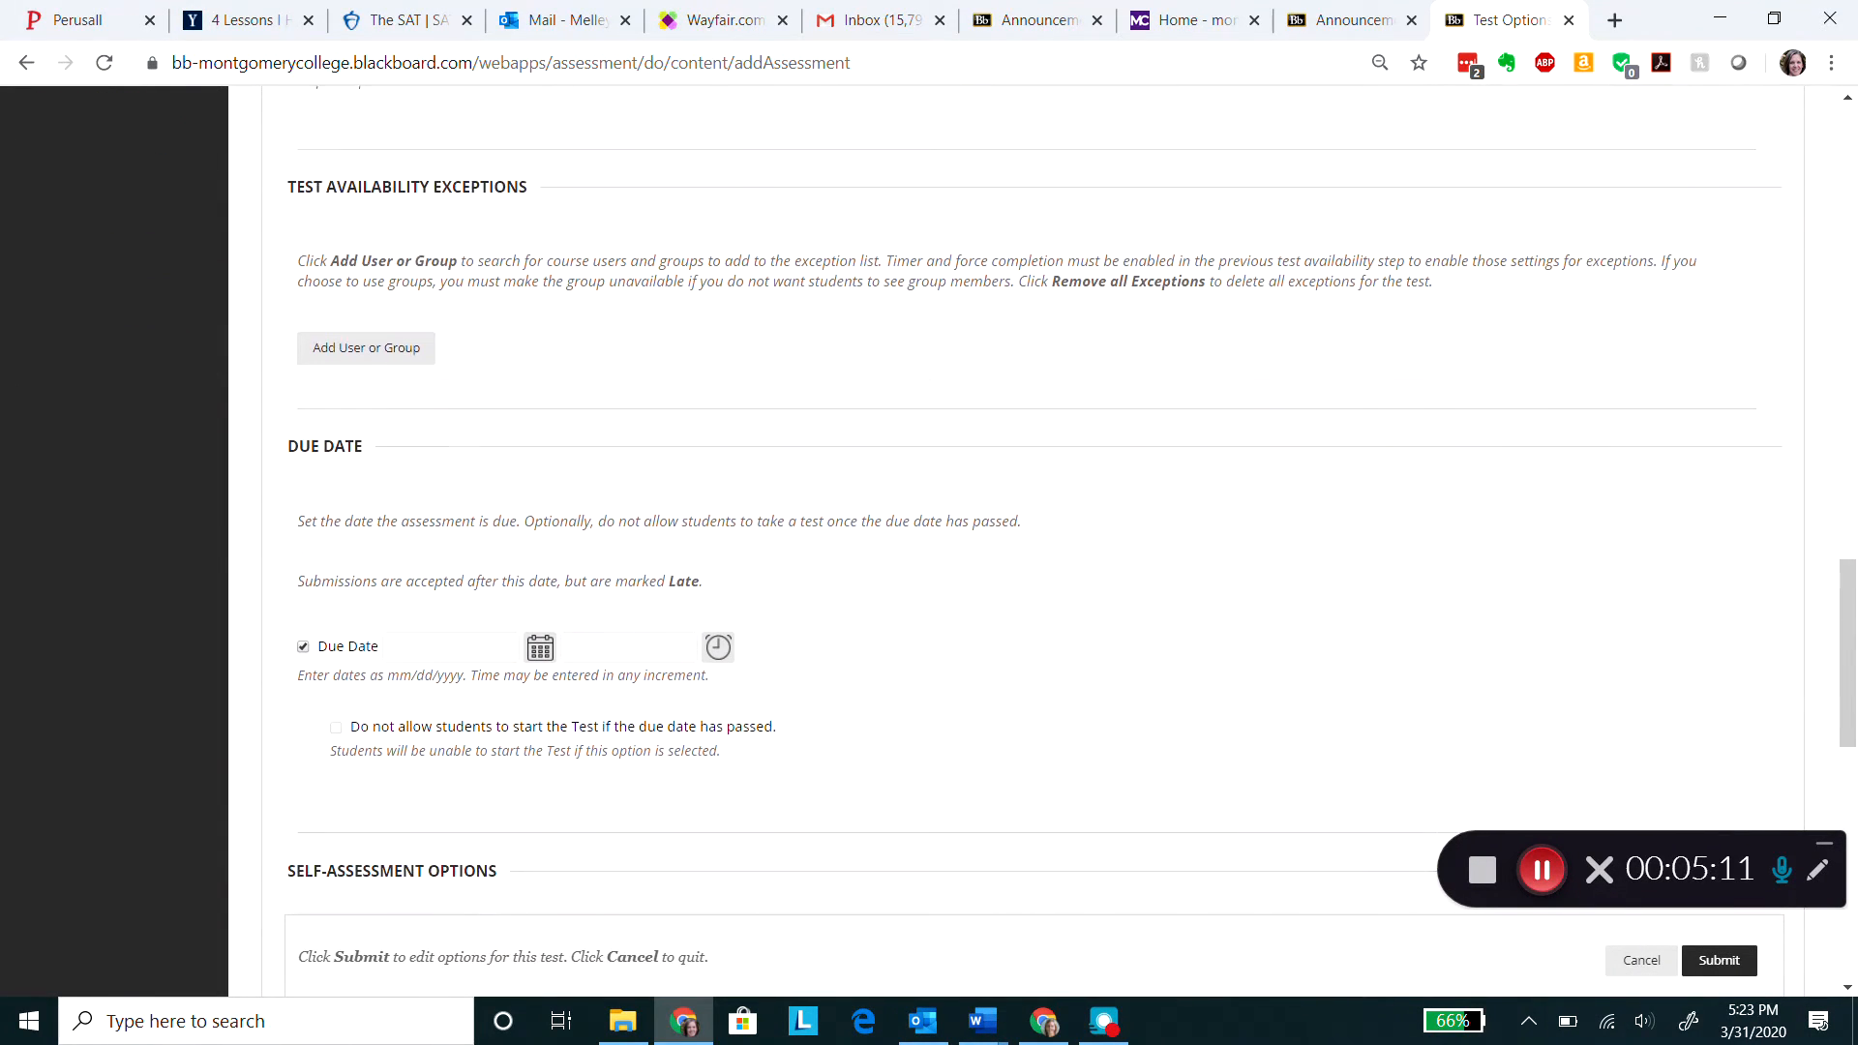
pyautogui.click(366, 328)
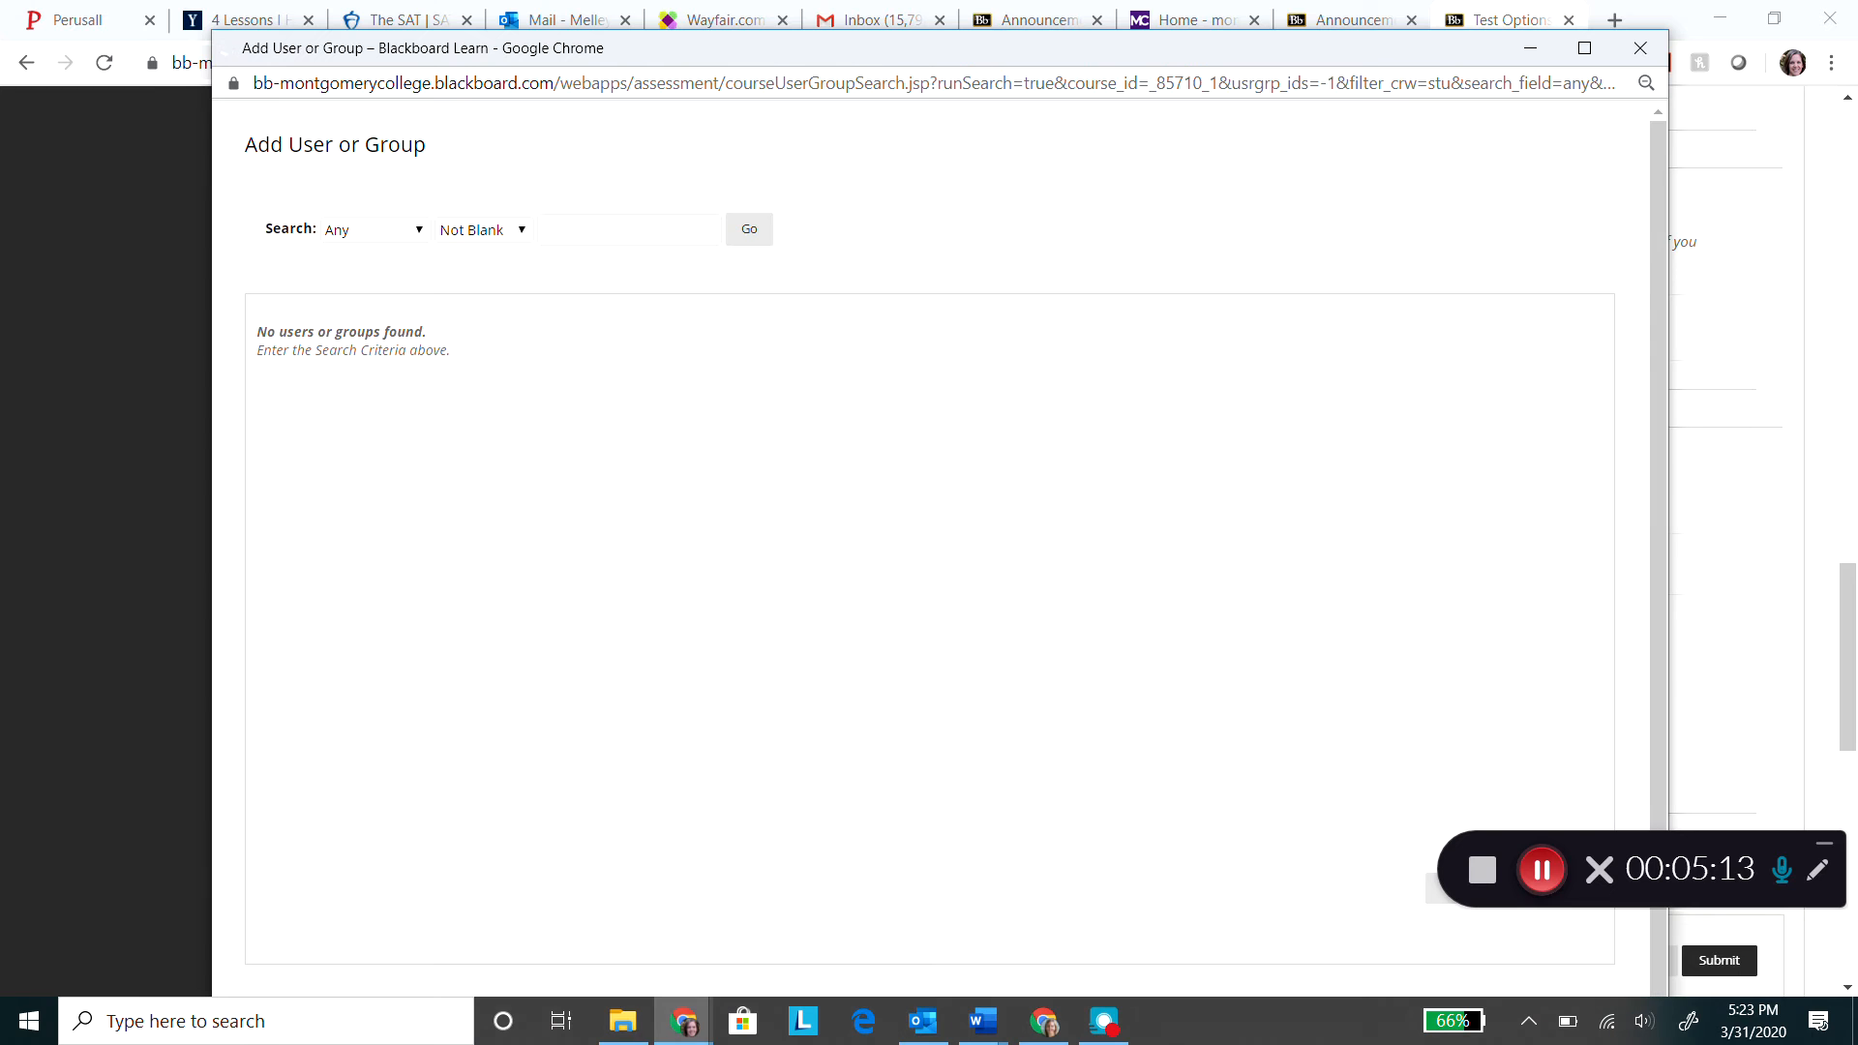
pyautogui.click(276, 382)
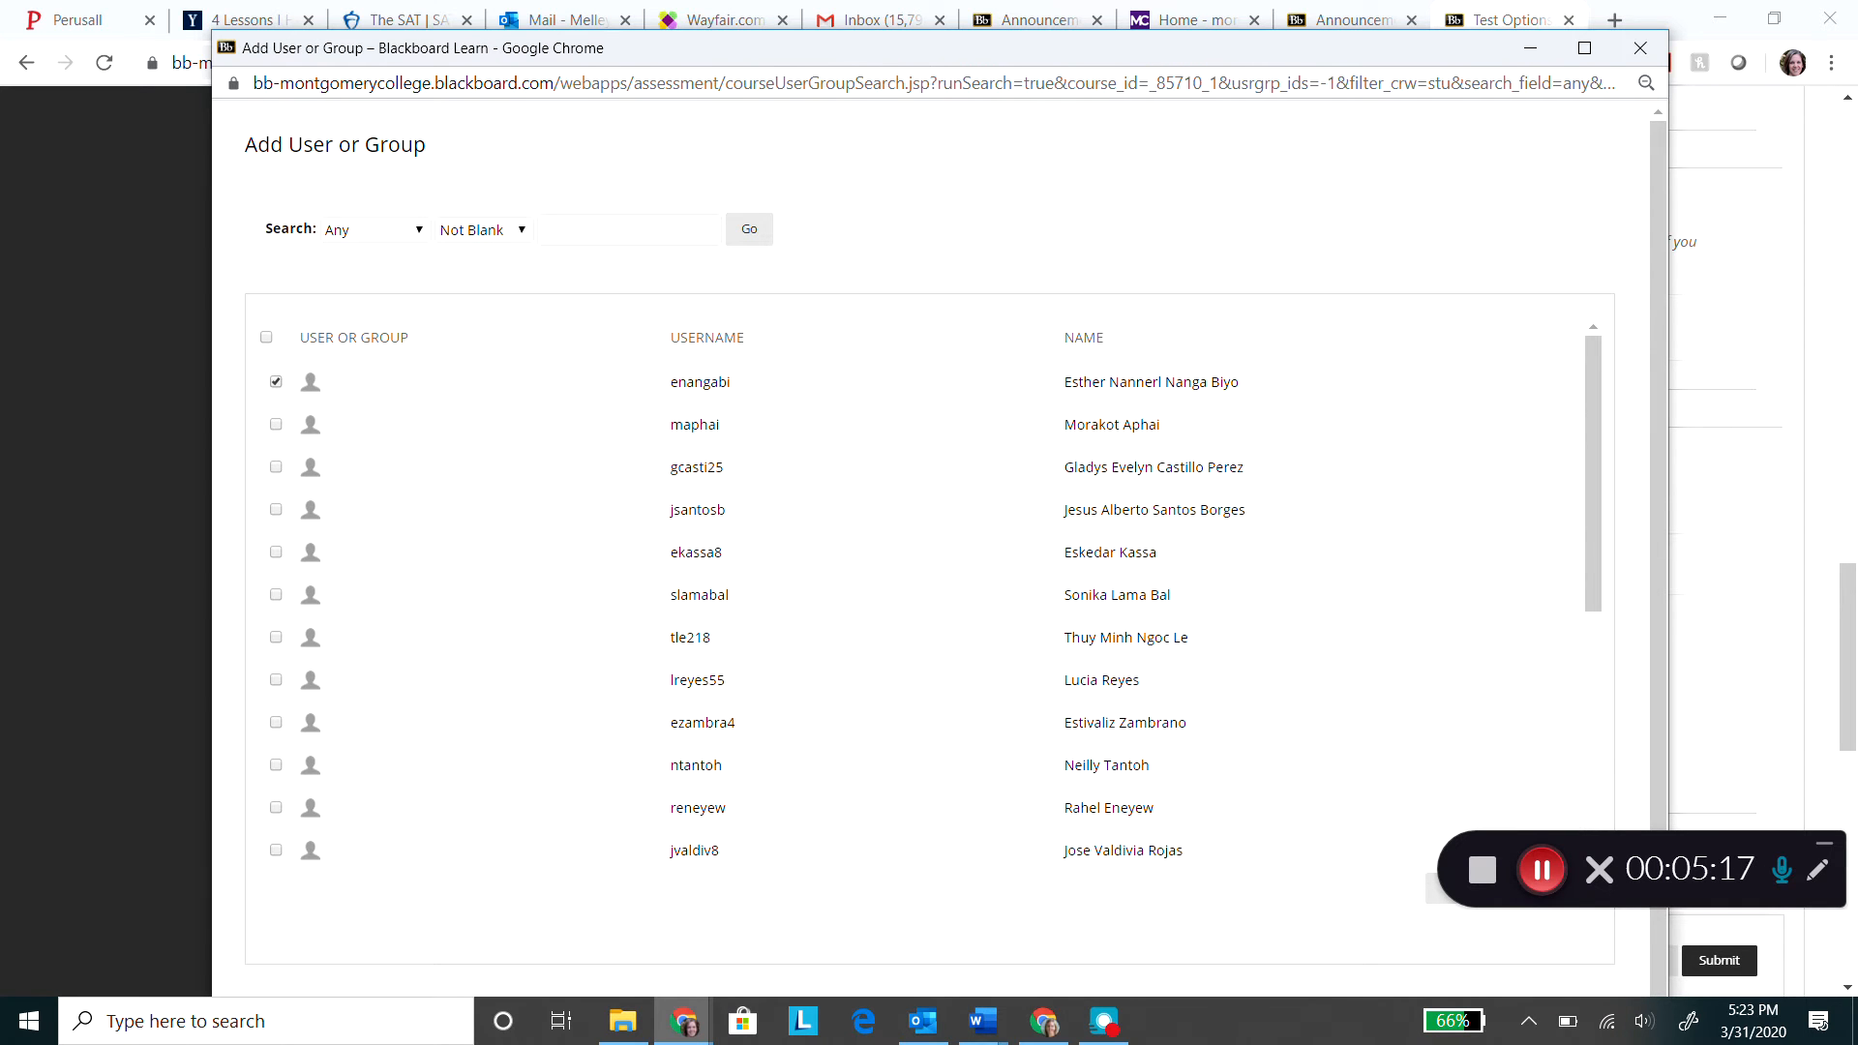
pyautogui.scroll(-2, 929, 590)
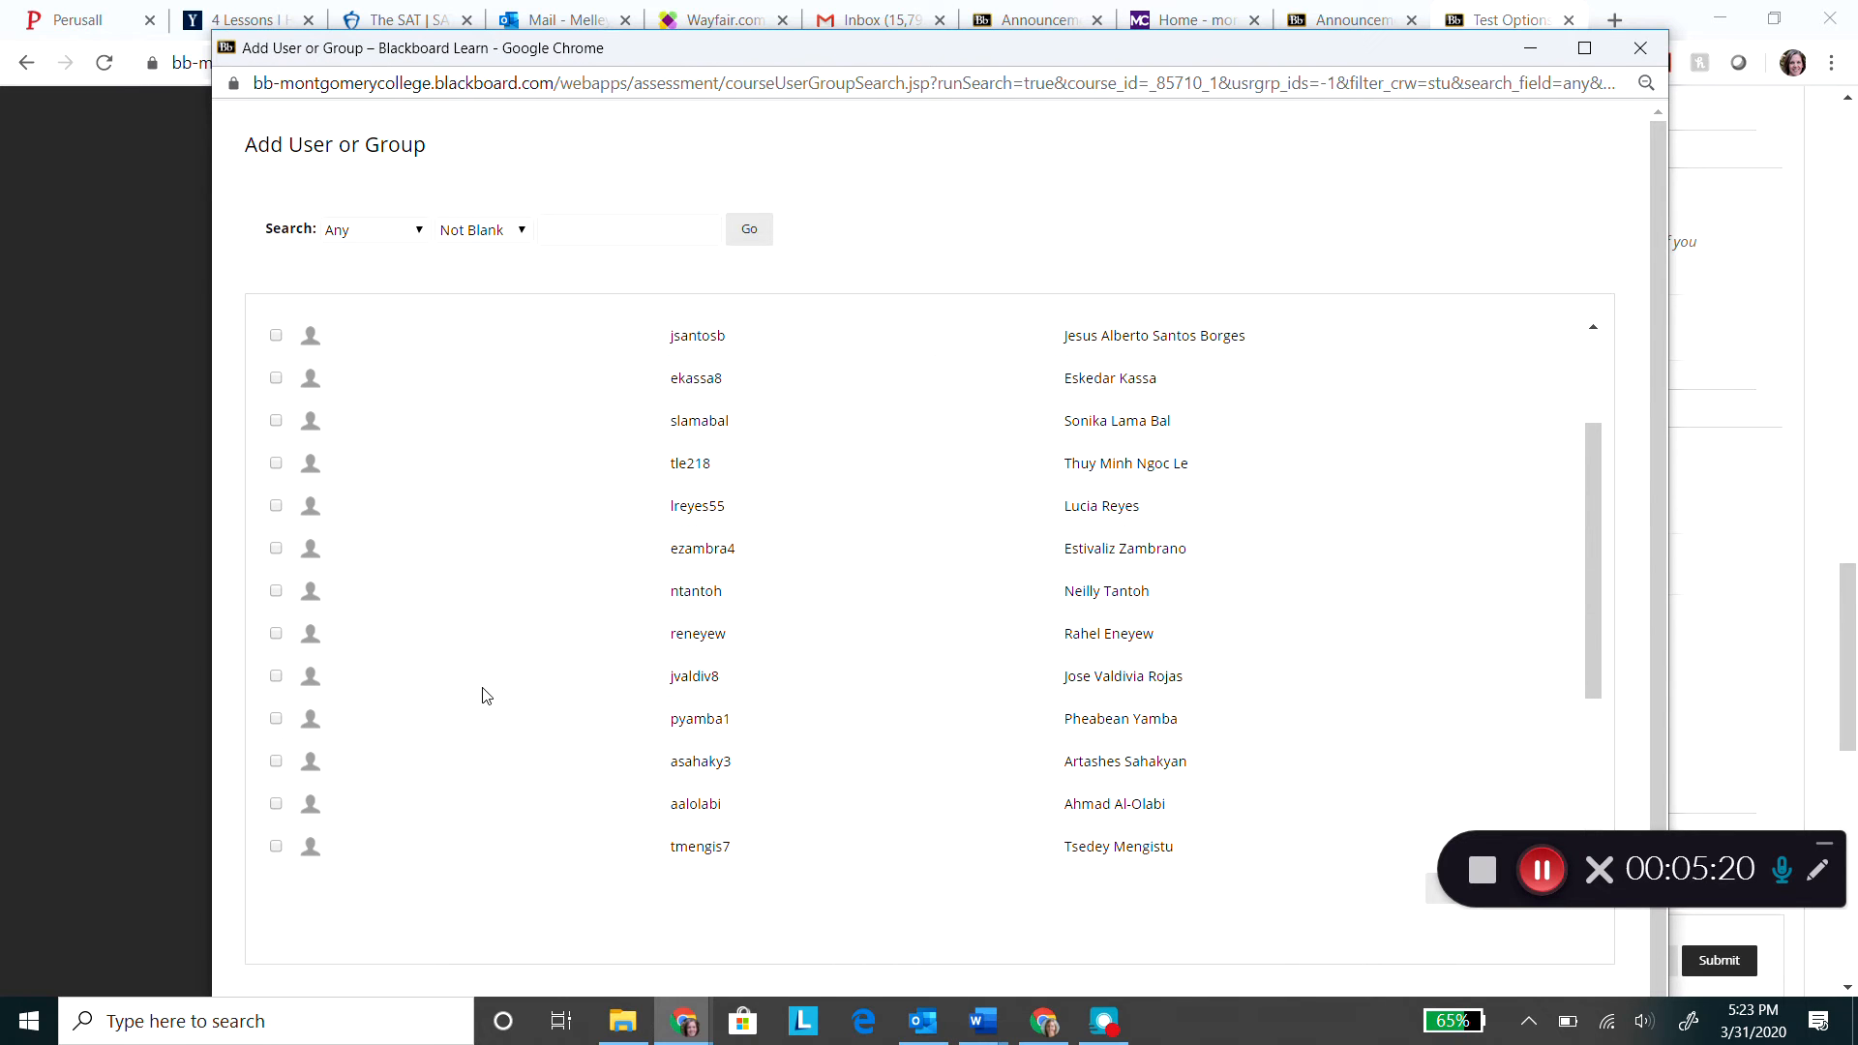
pyautogui.click(1591, 848)
pyautogui.moveTo(1592, 848); pyautogui.dragTo(1584, 930)
pyautogui.click(1552, 889)
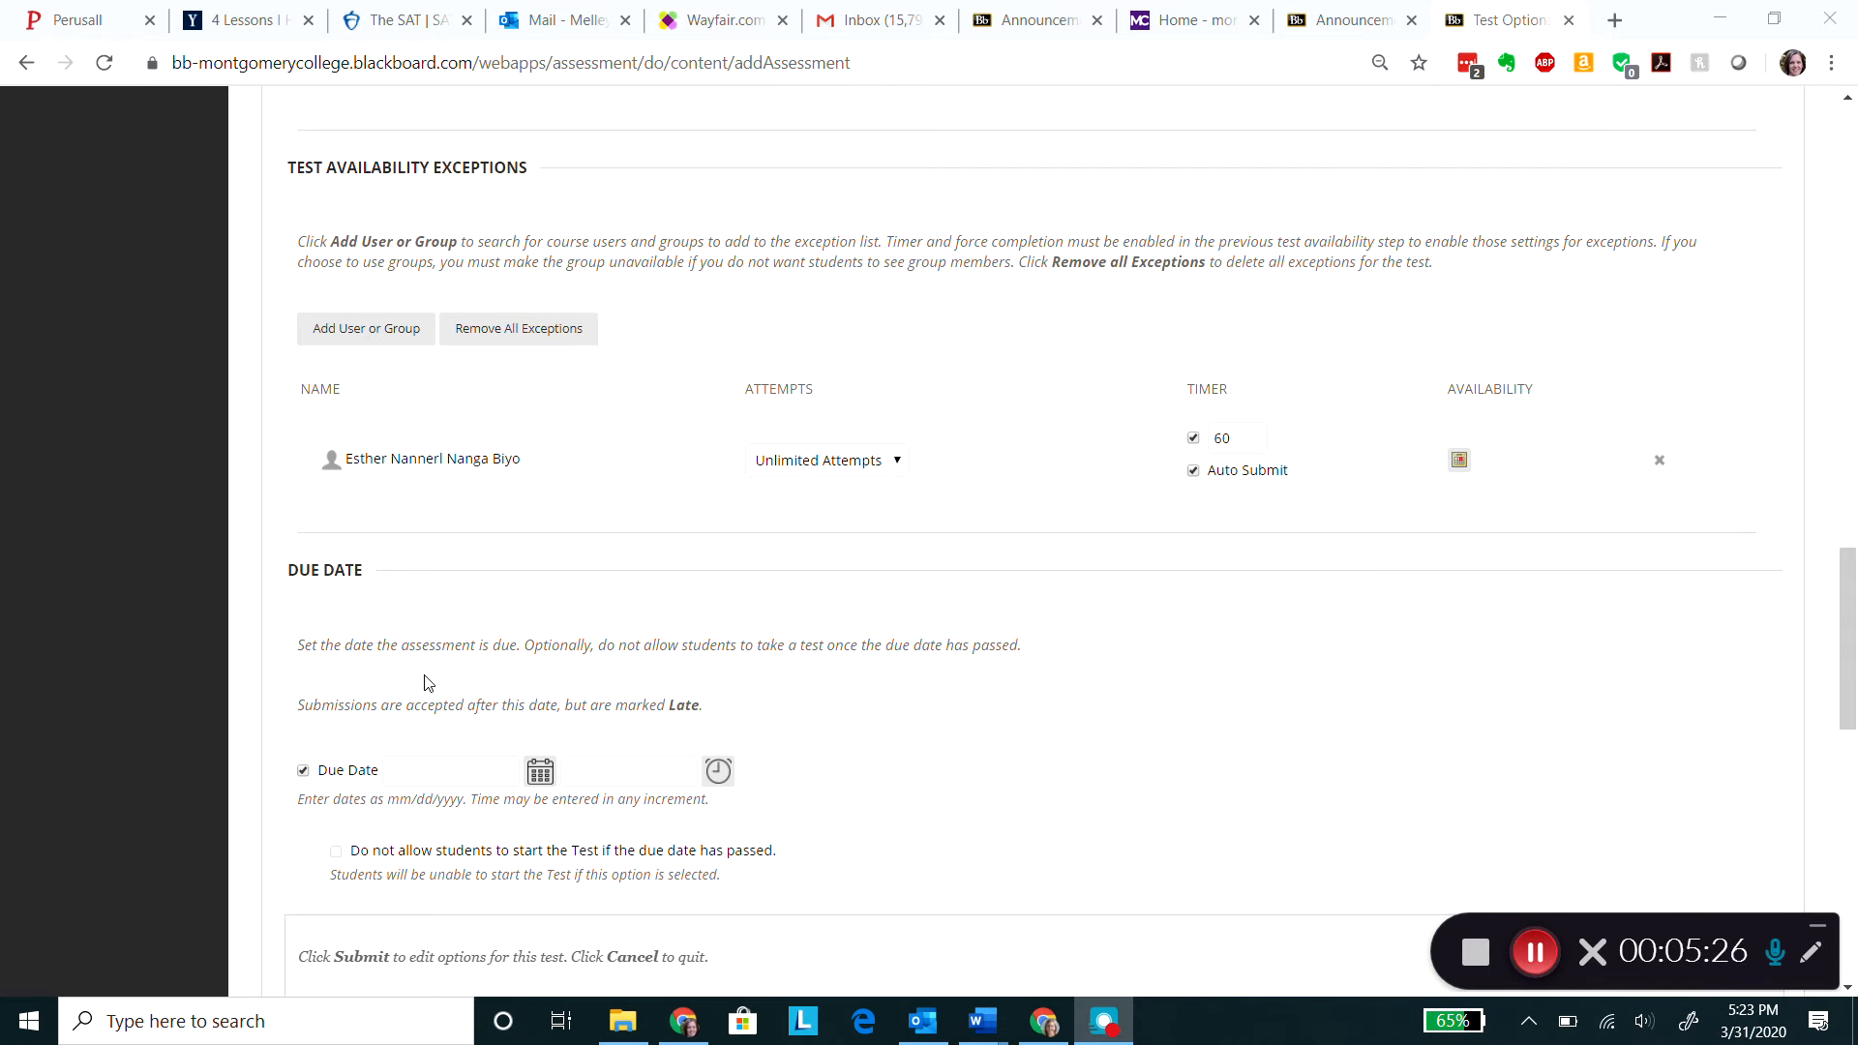
# Set the student's exception timer to 120 minutes, keeping unlimited attempts.
pyautogui.click(887, 457)
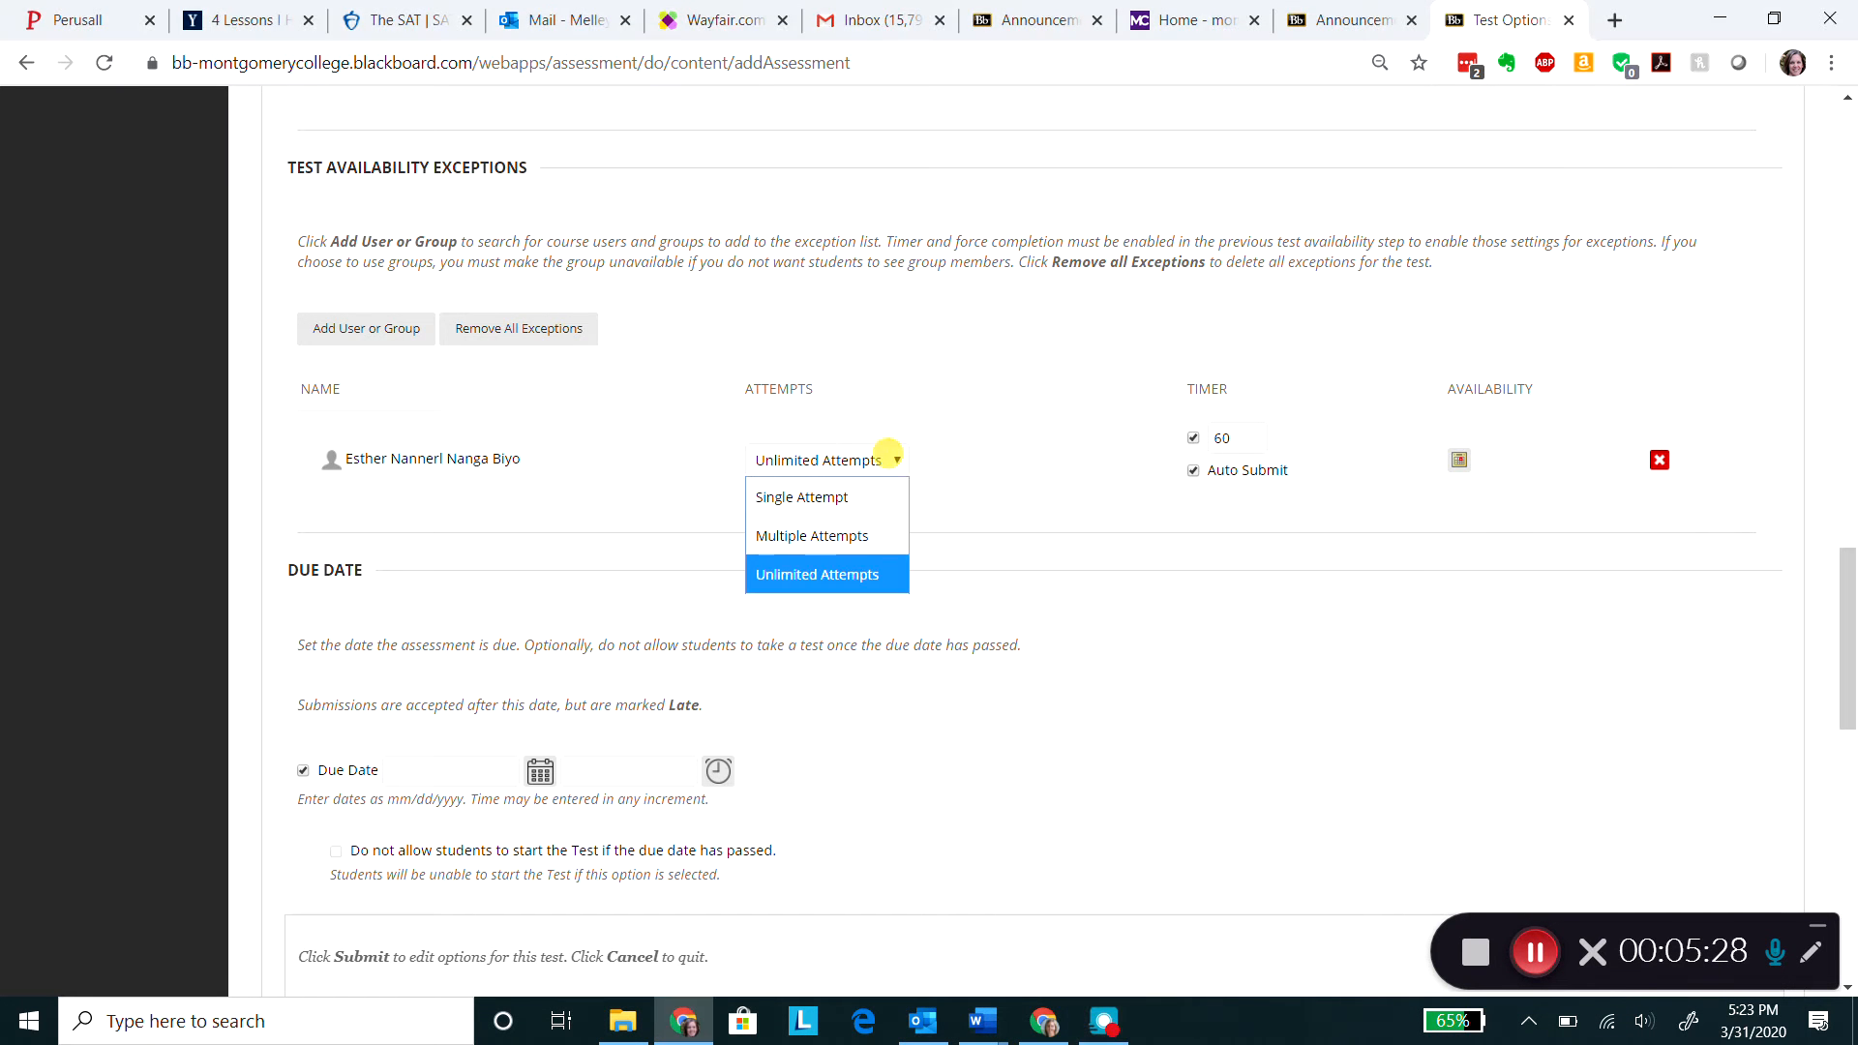
pyautogui.click(897, 461)
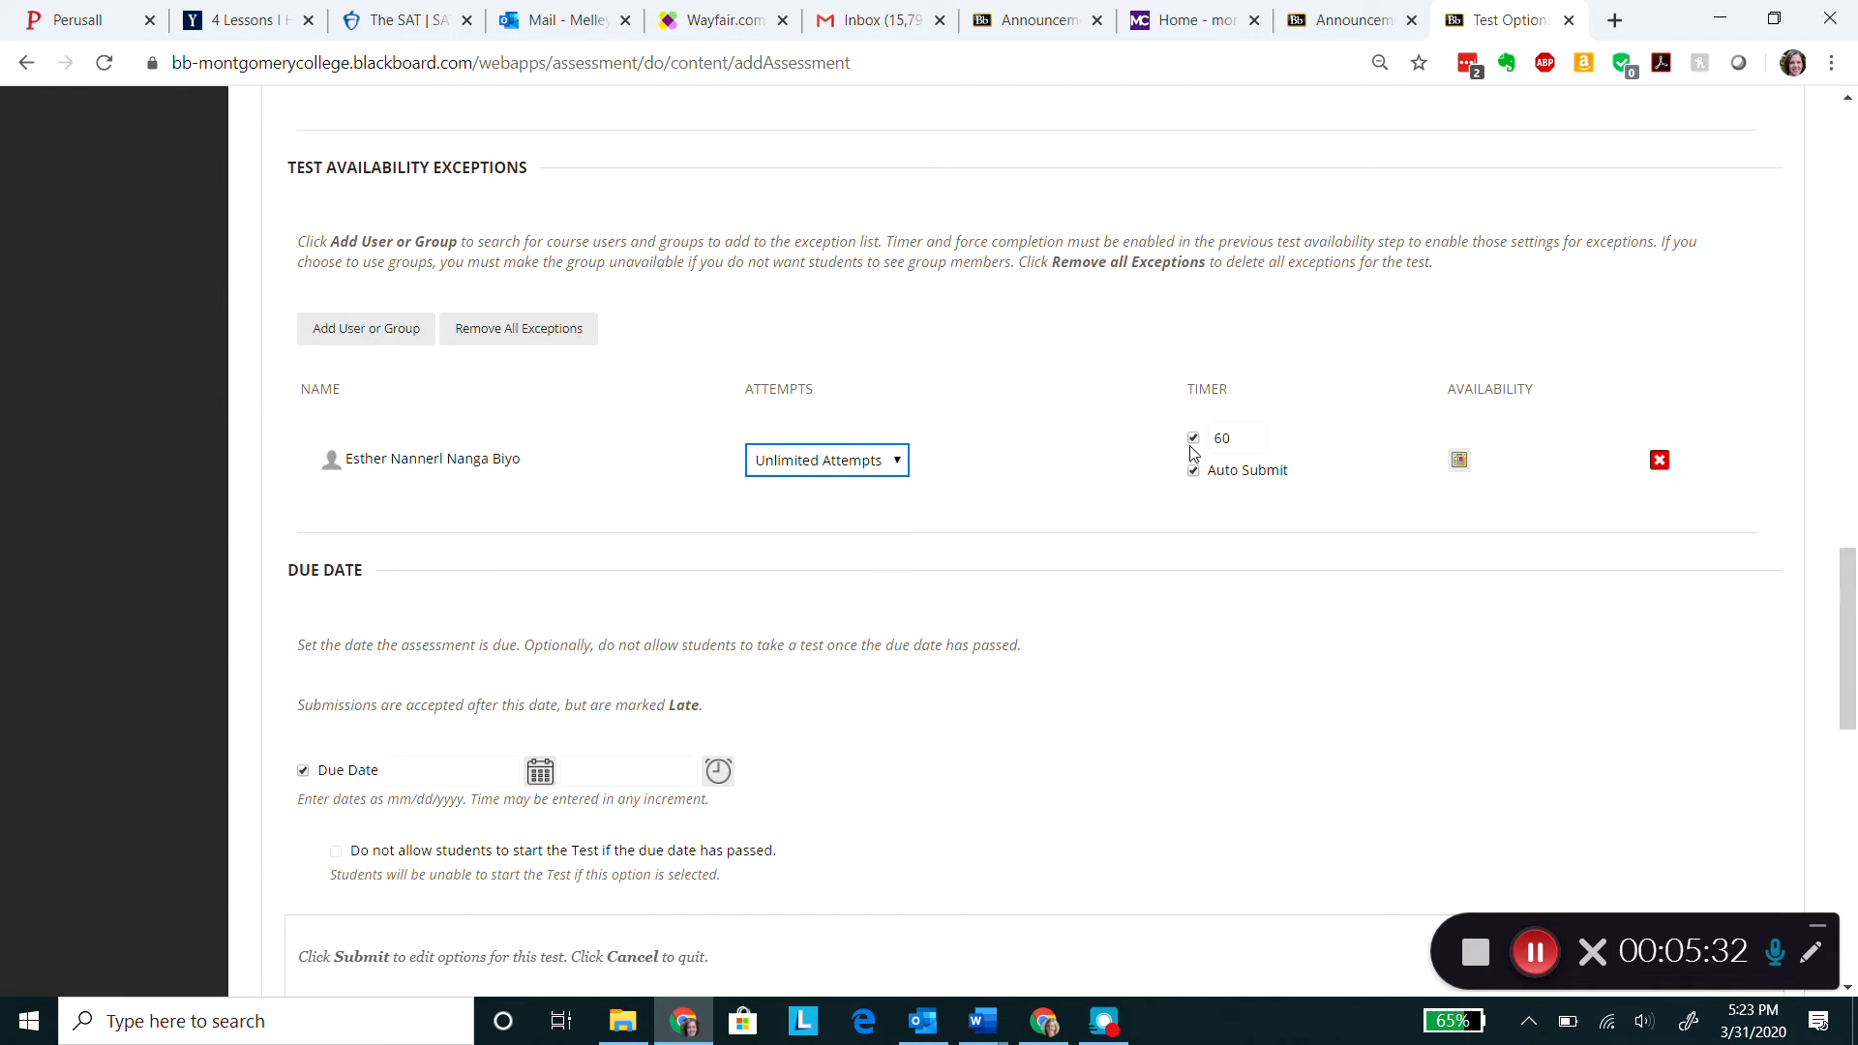
pyautogui.moveTo(1235, 437); pyautogui.dragTo(1215, 438)
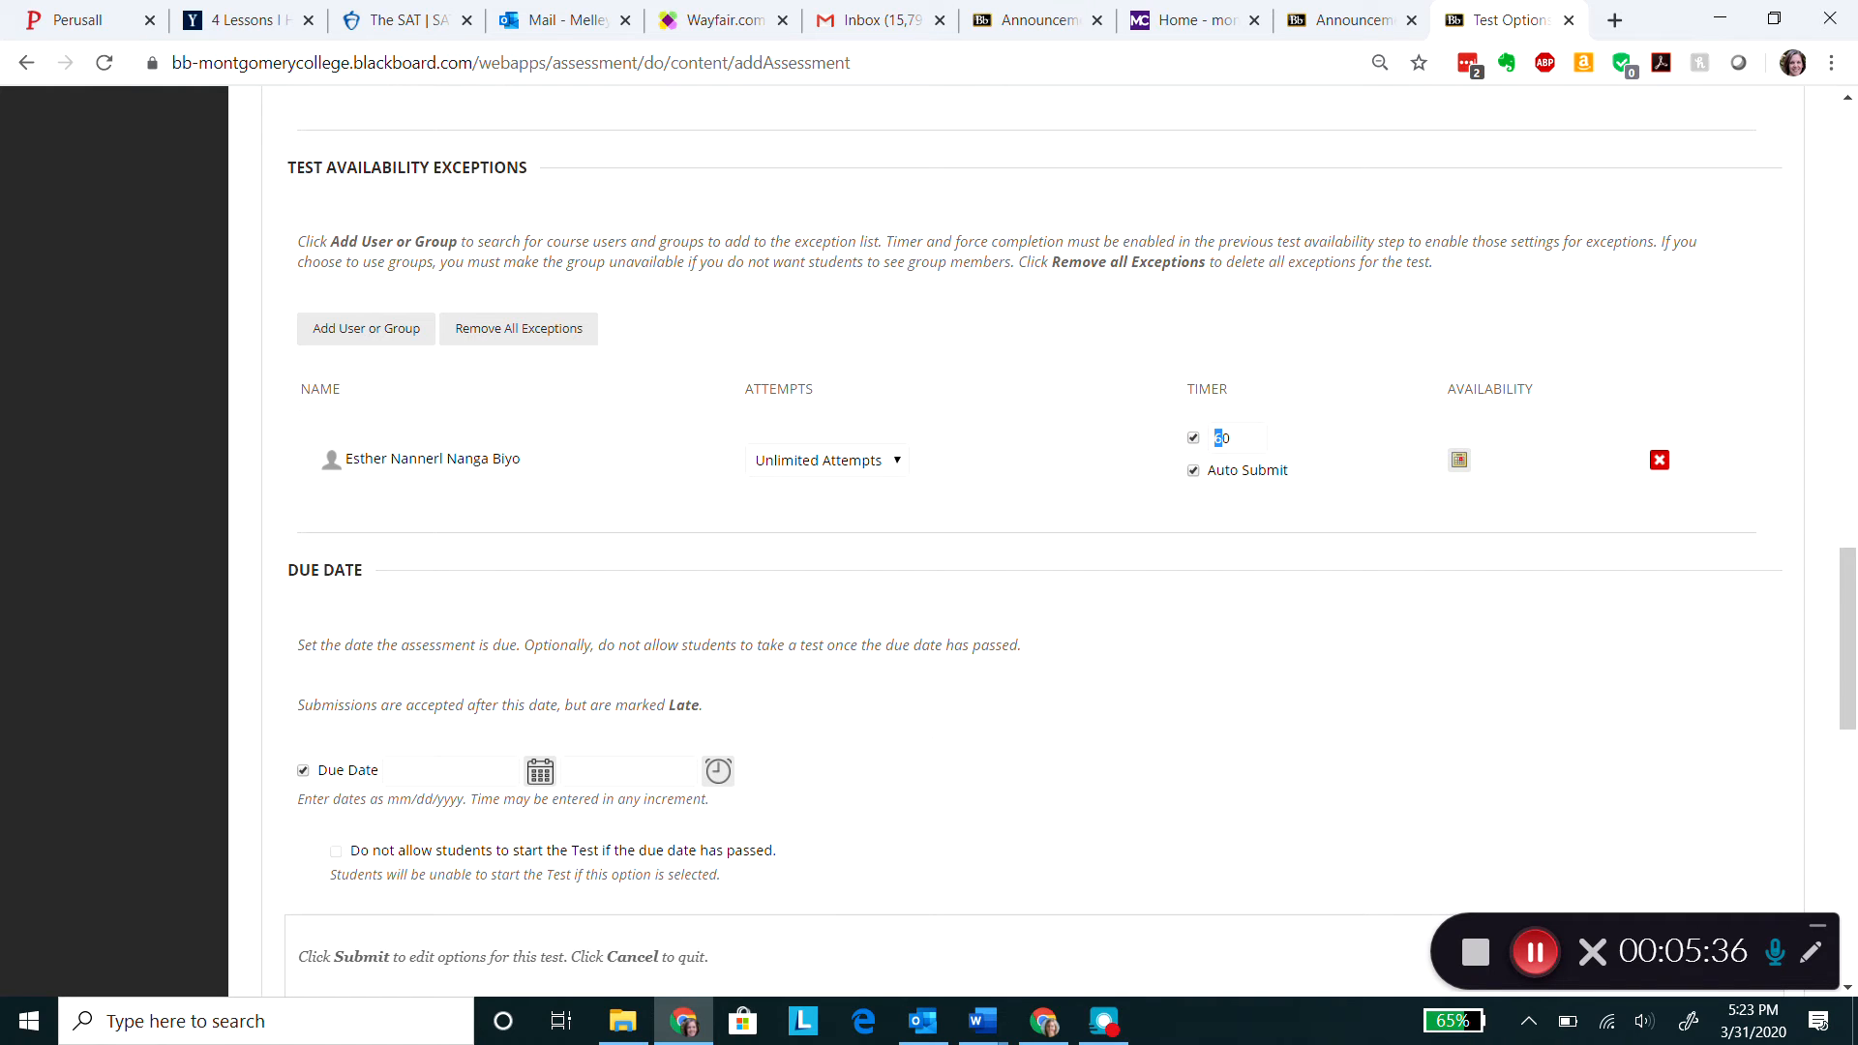
pyautogui.write('120')
# Examine the self-assessment options and the choices for when test results and feedback are shown to students.
pyautogui.moveTo(1851, 653); pyautogui.dragTo(1742, 858)
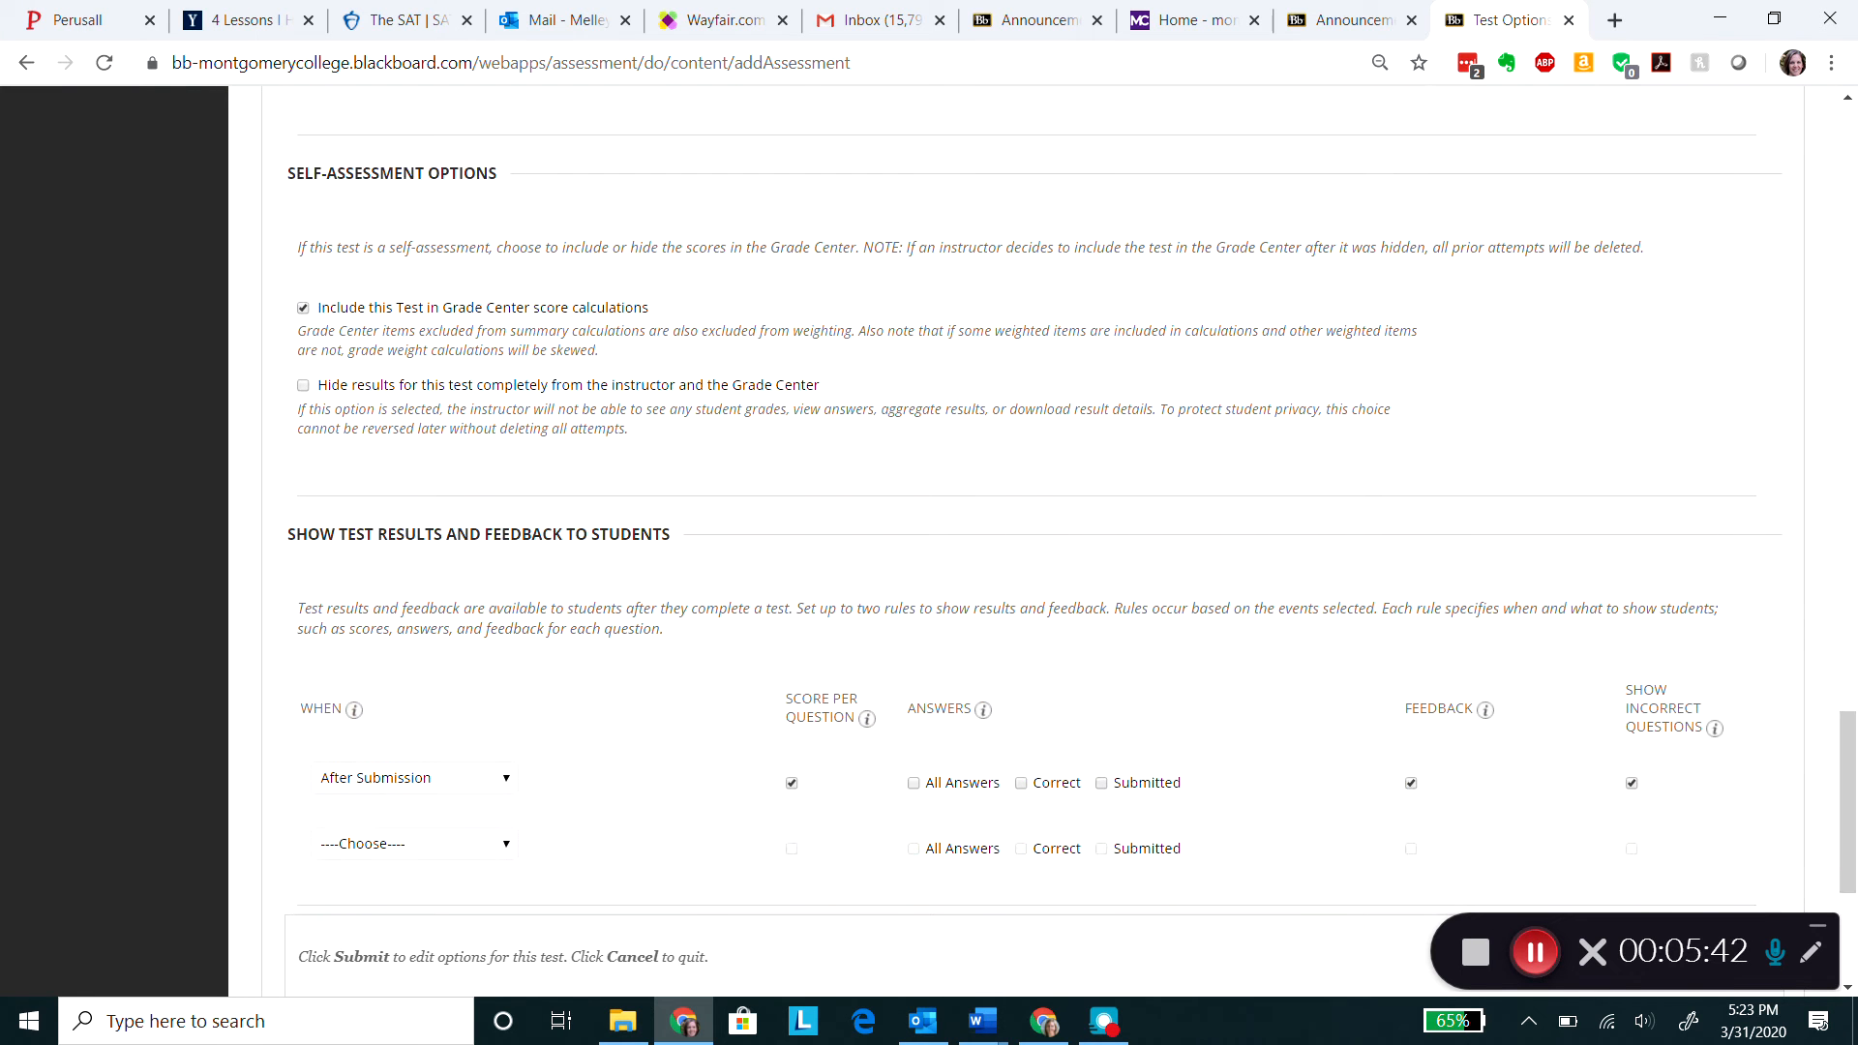
pyautogui.click(1541, 956)
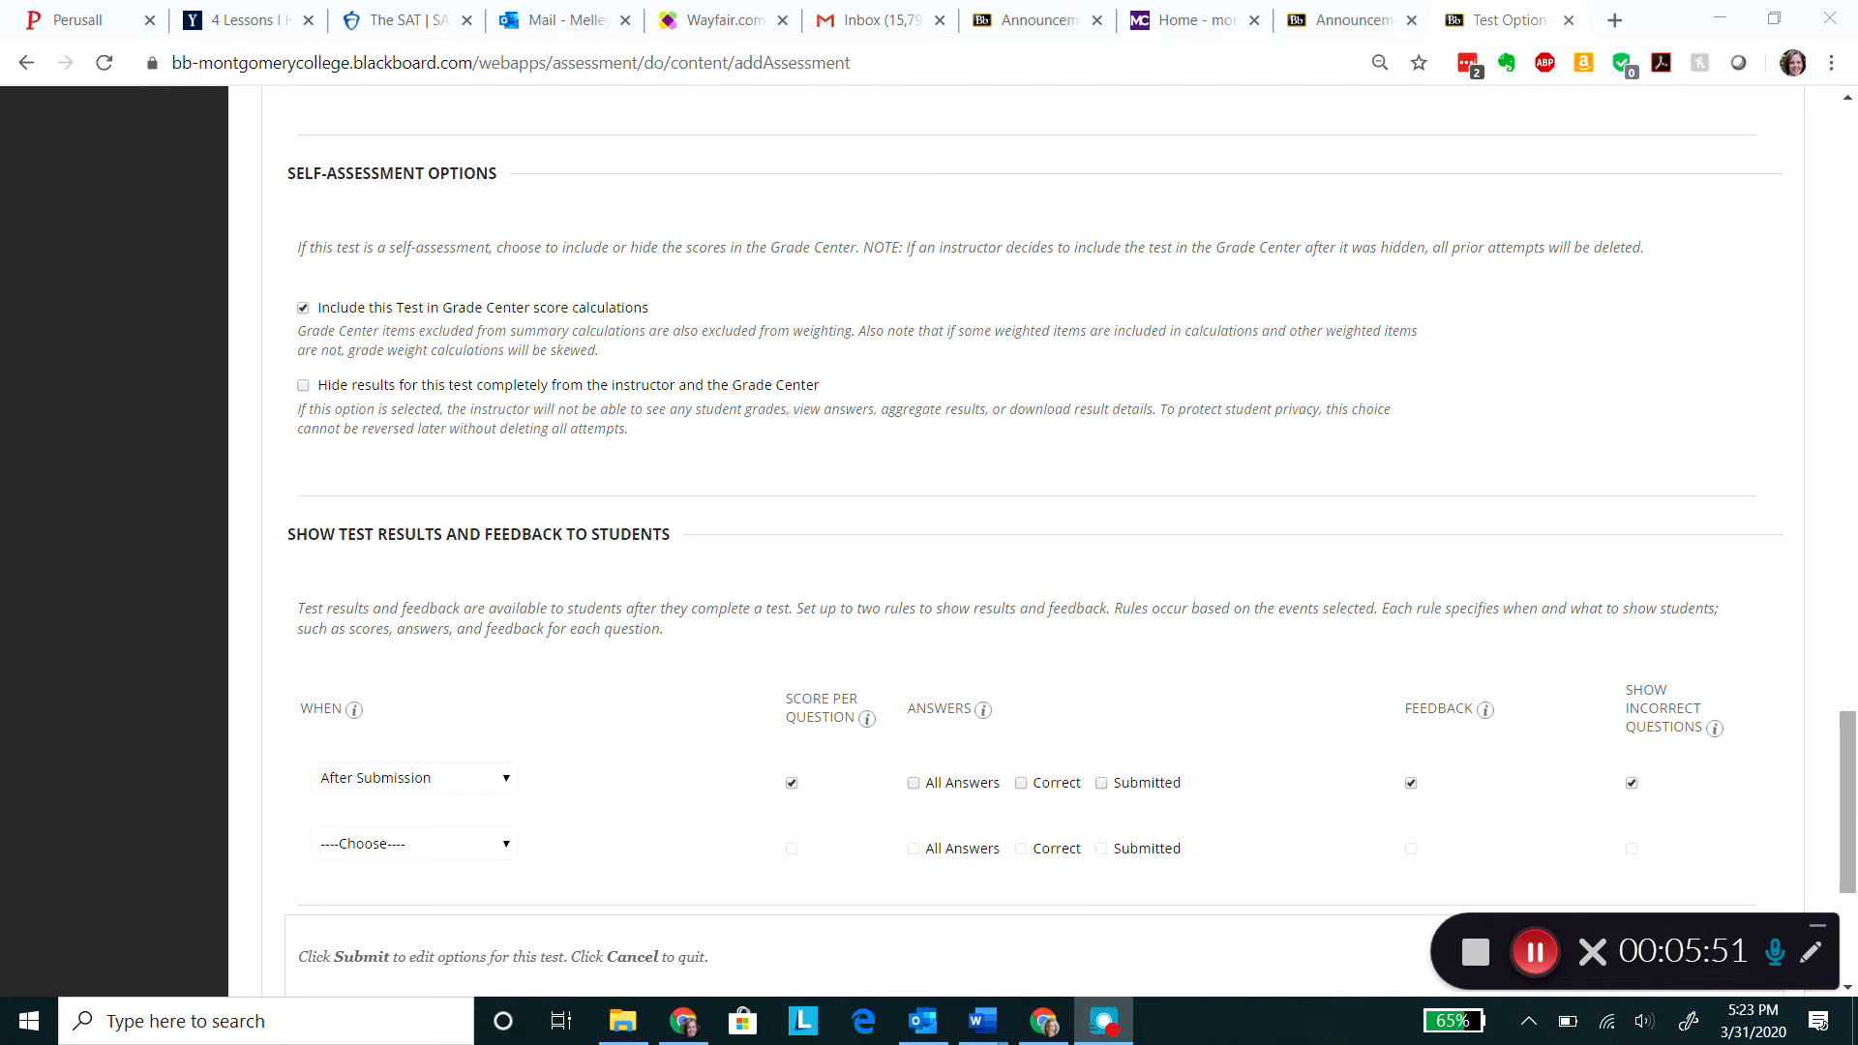
pyautogui.scroll(-4, 845, 400)
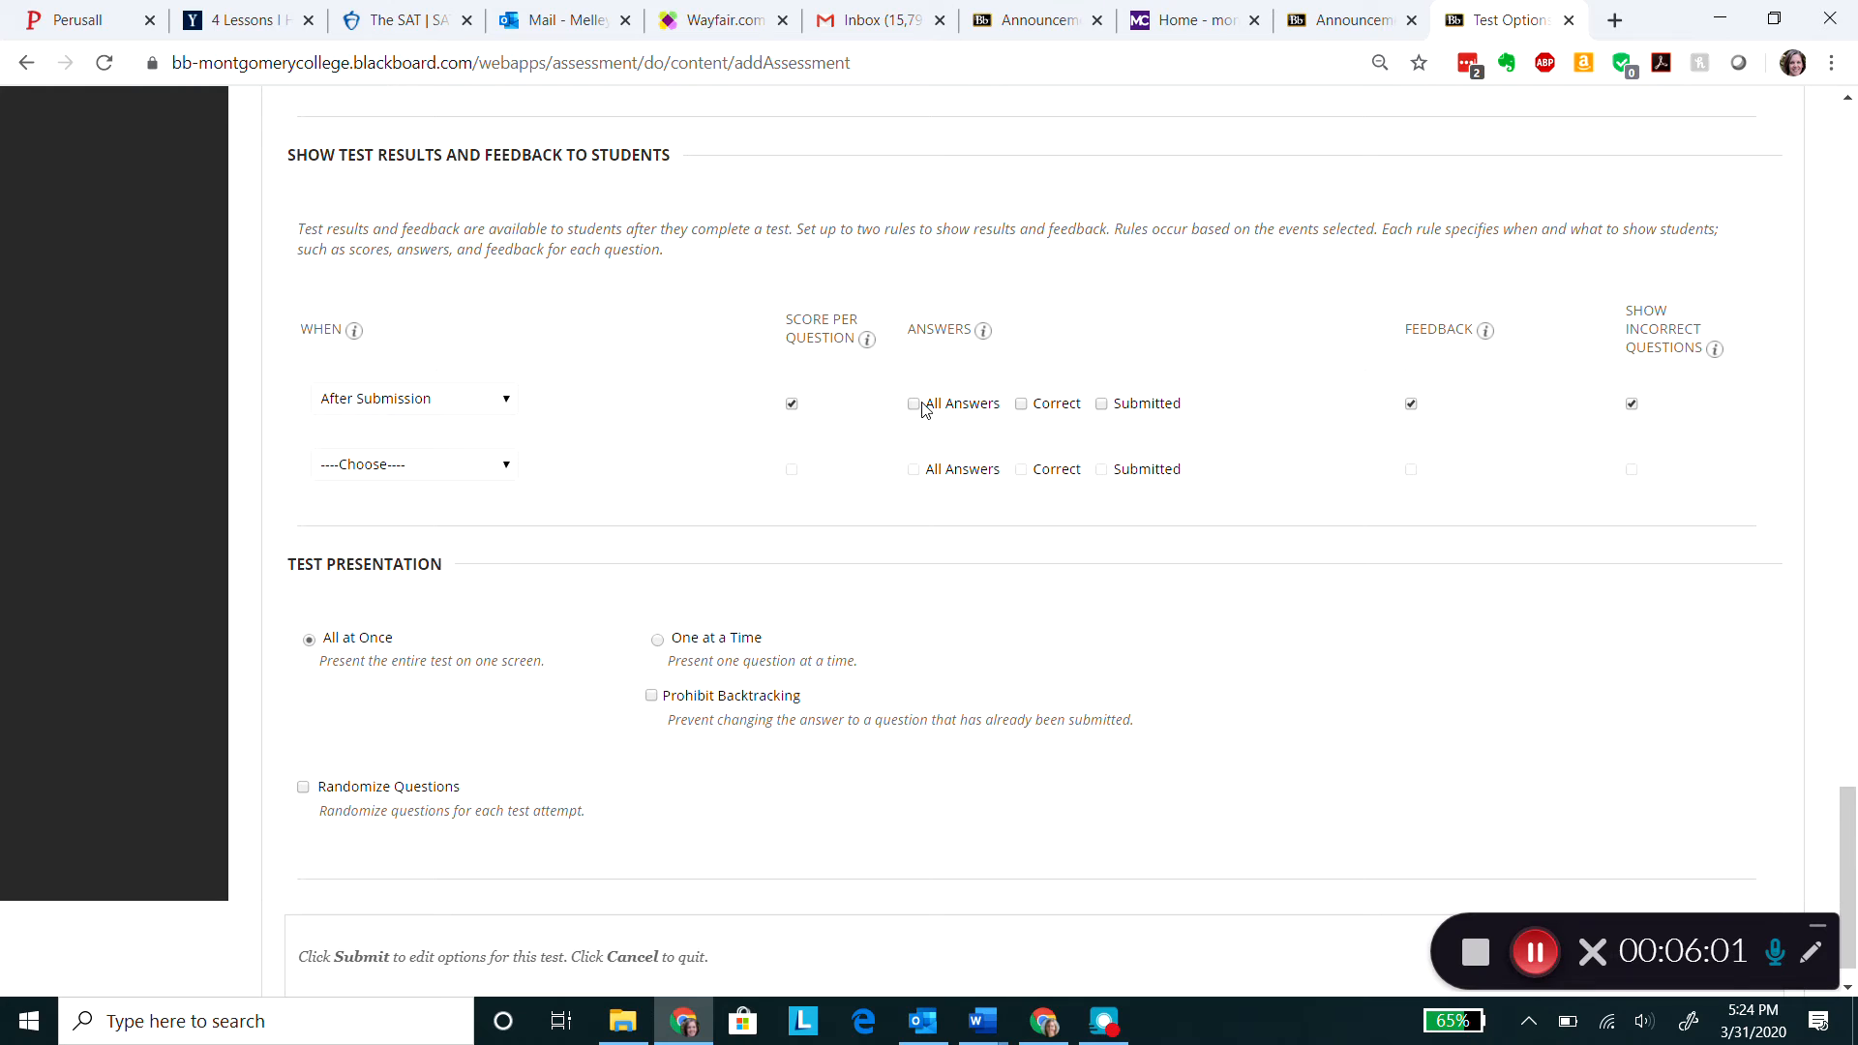
pyautogui.click(500, 401)
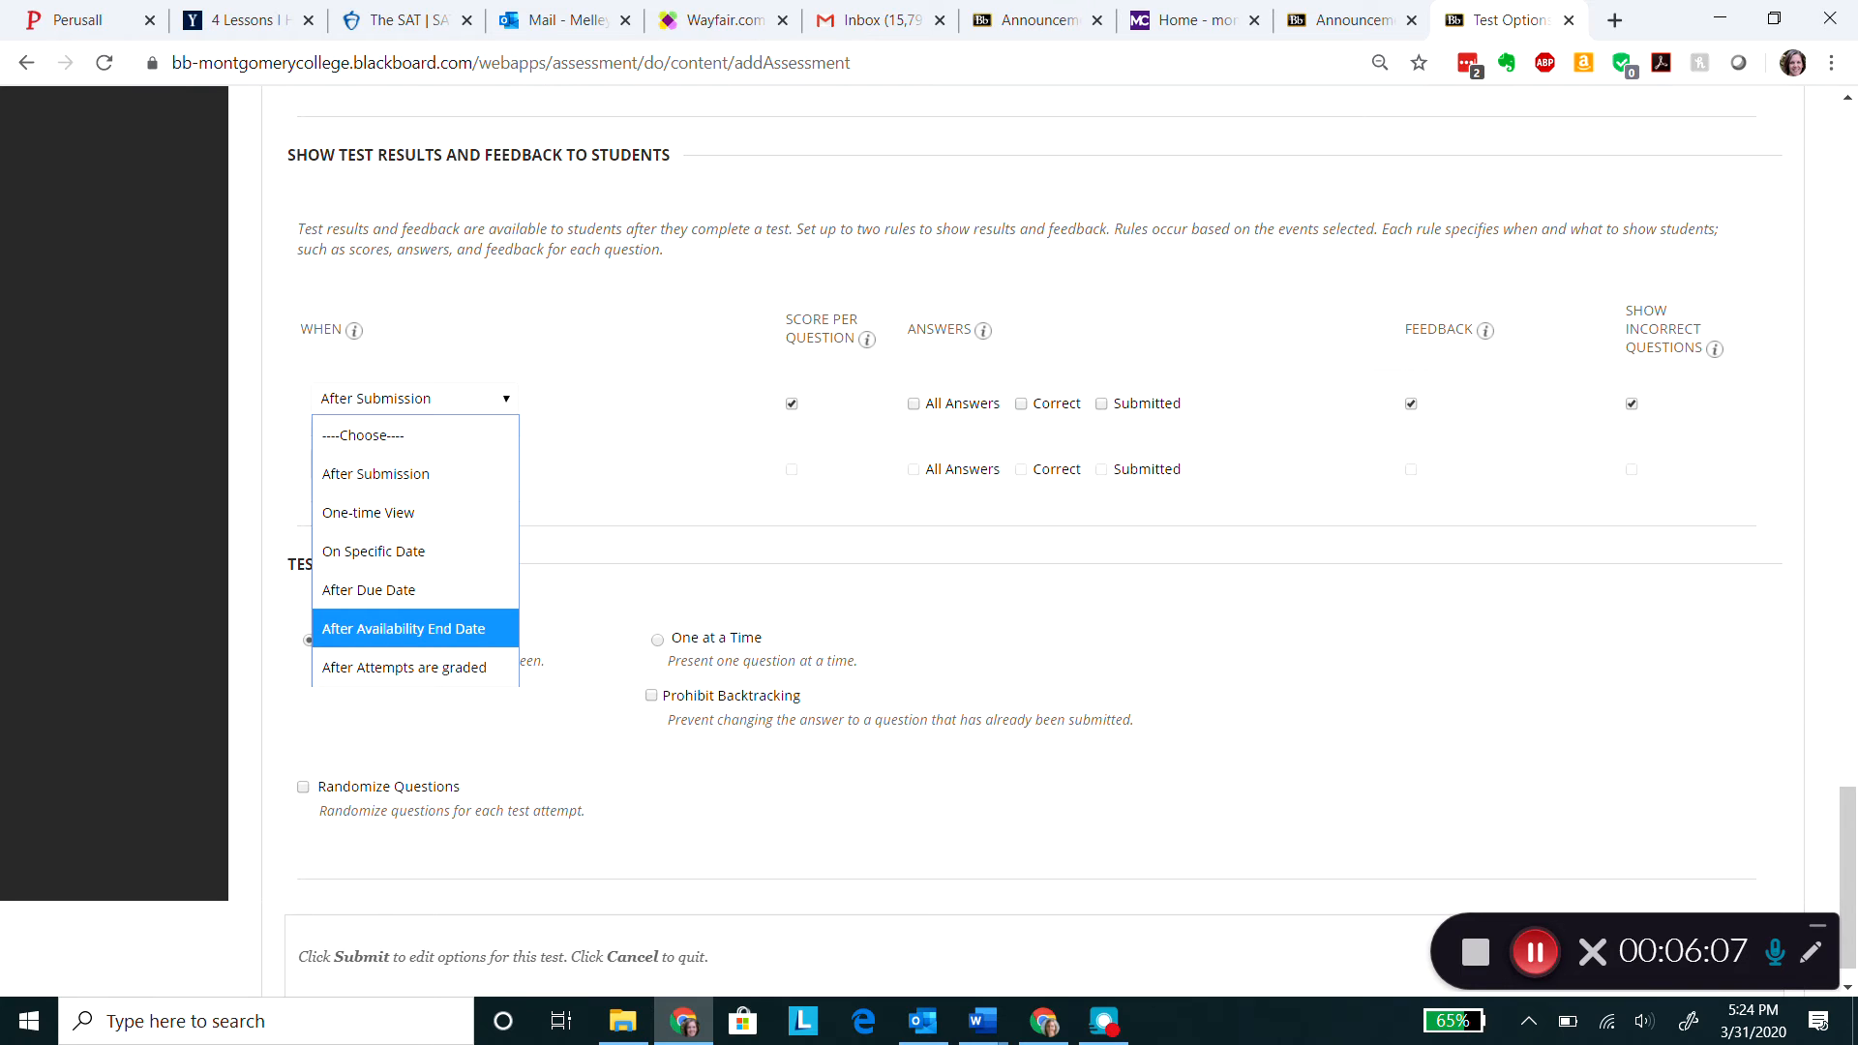
pyautogui.click(635, 547)
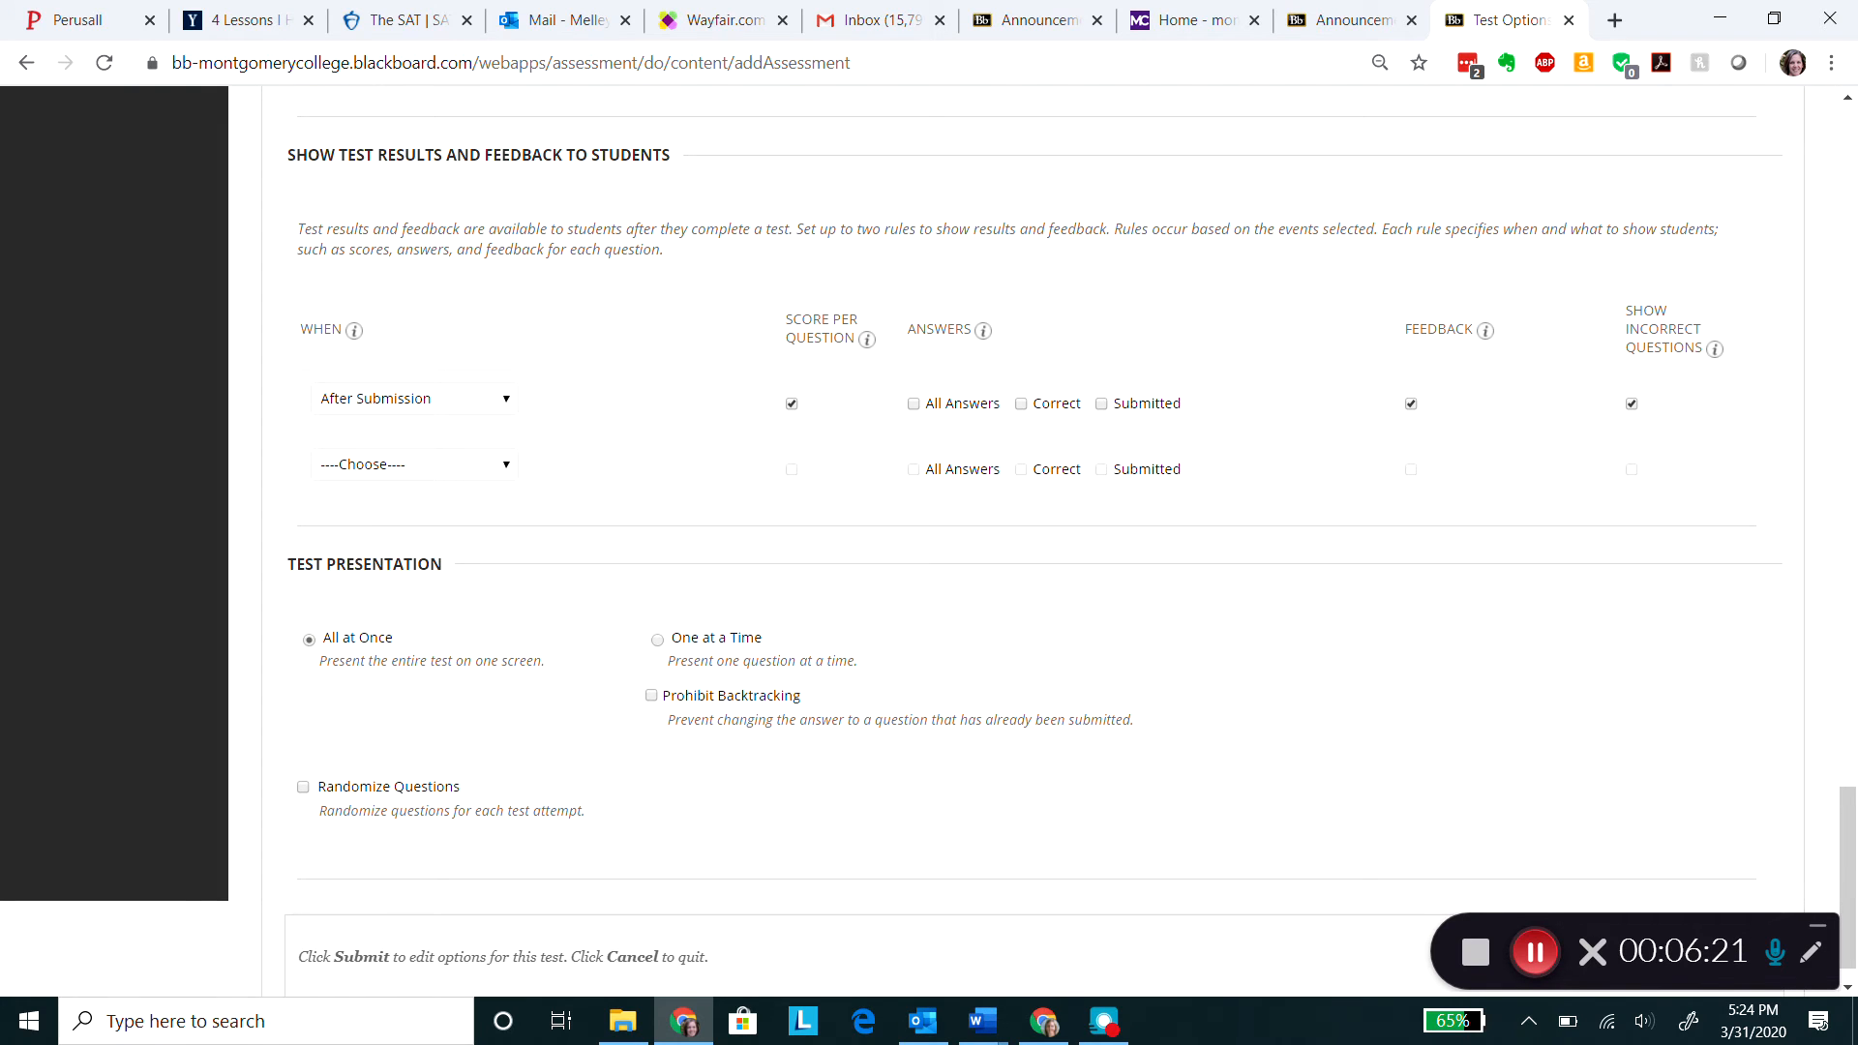
# Present the test all at once with questions randomized for each attempt, and submit the test options.
pyautogui.click(658, 640)
pyautogui.click(657, 646)
pyautogui.click(658, 639)
pyautogui.click(309, 640)
pyautogui.click(303, 787)
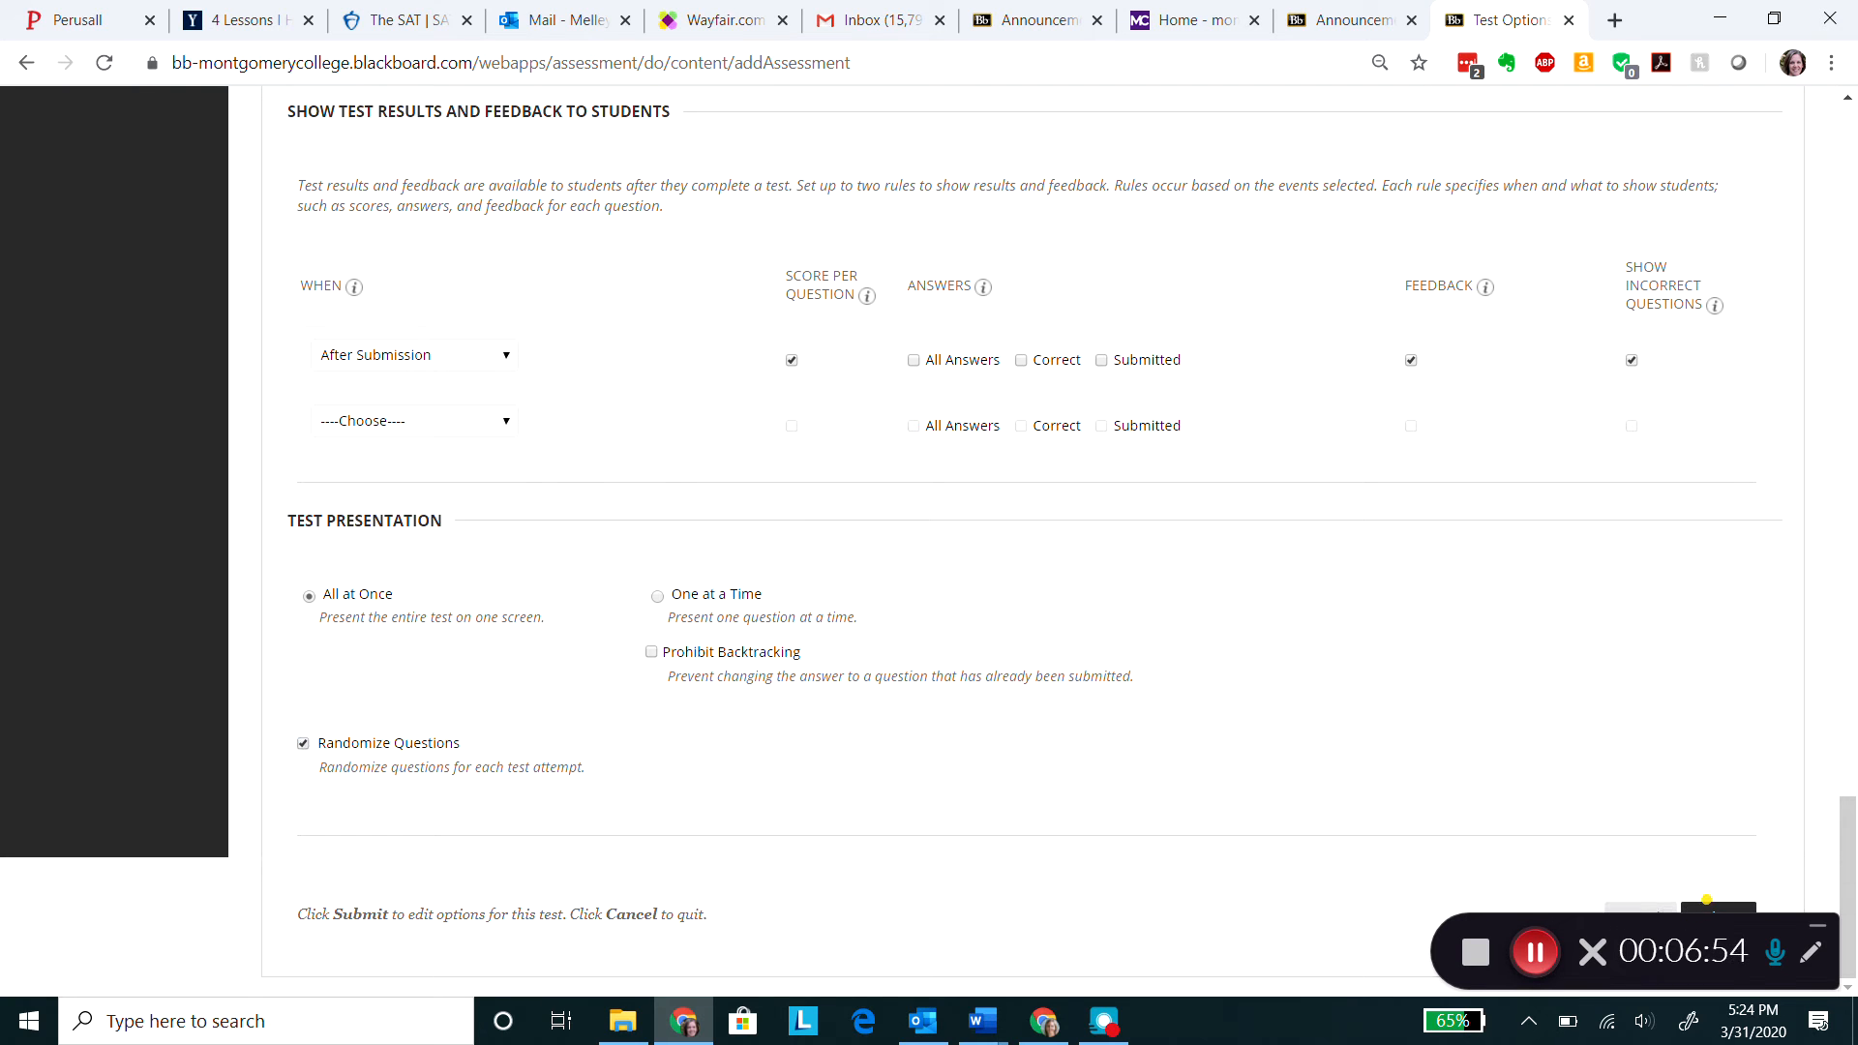
pyautogui.click(1719, 908)
# Set the test's due date to 04/02/2020.
pyautogui.moveTo(1700, 919); pyautogui.dragTo(1672, 633)
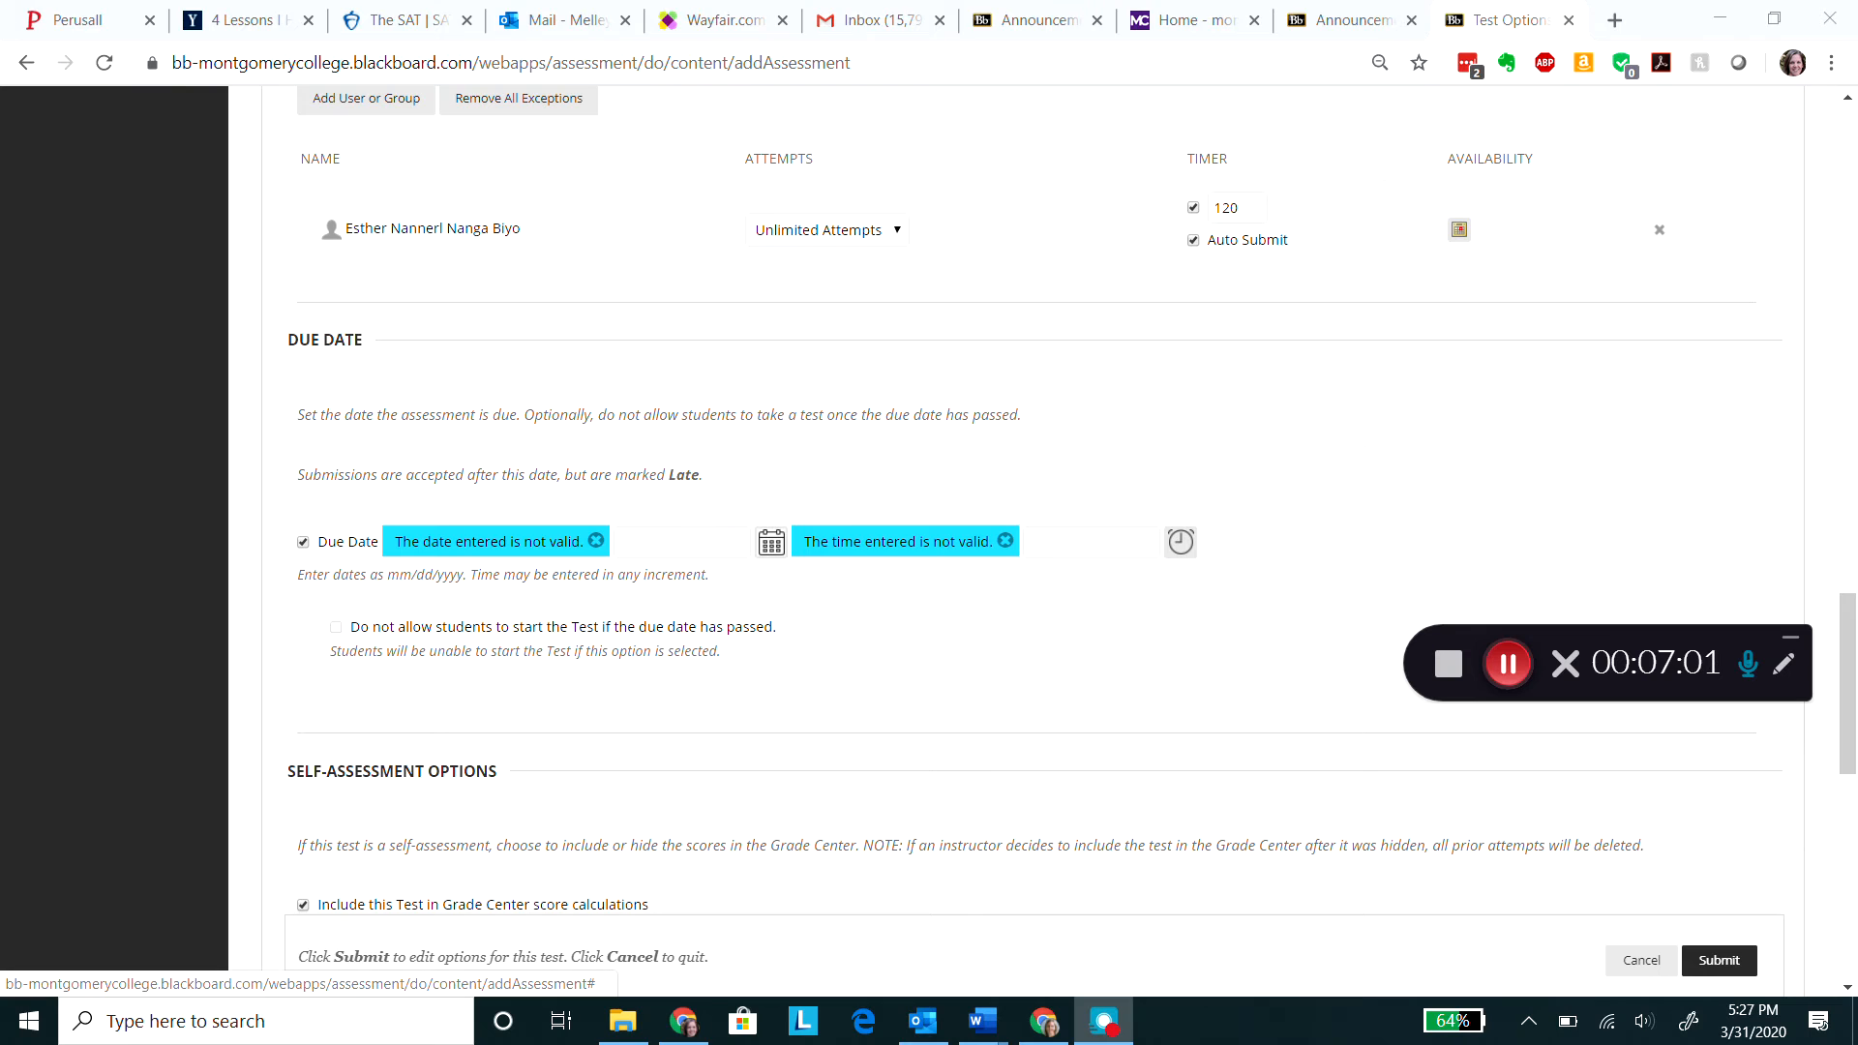
pyautogui.click(771, 542)
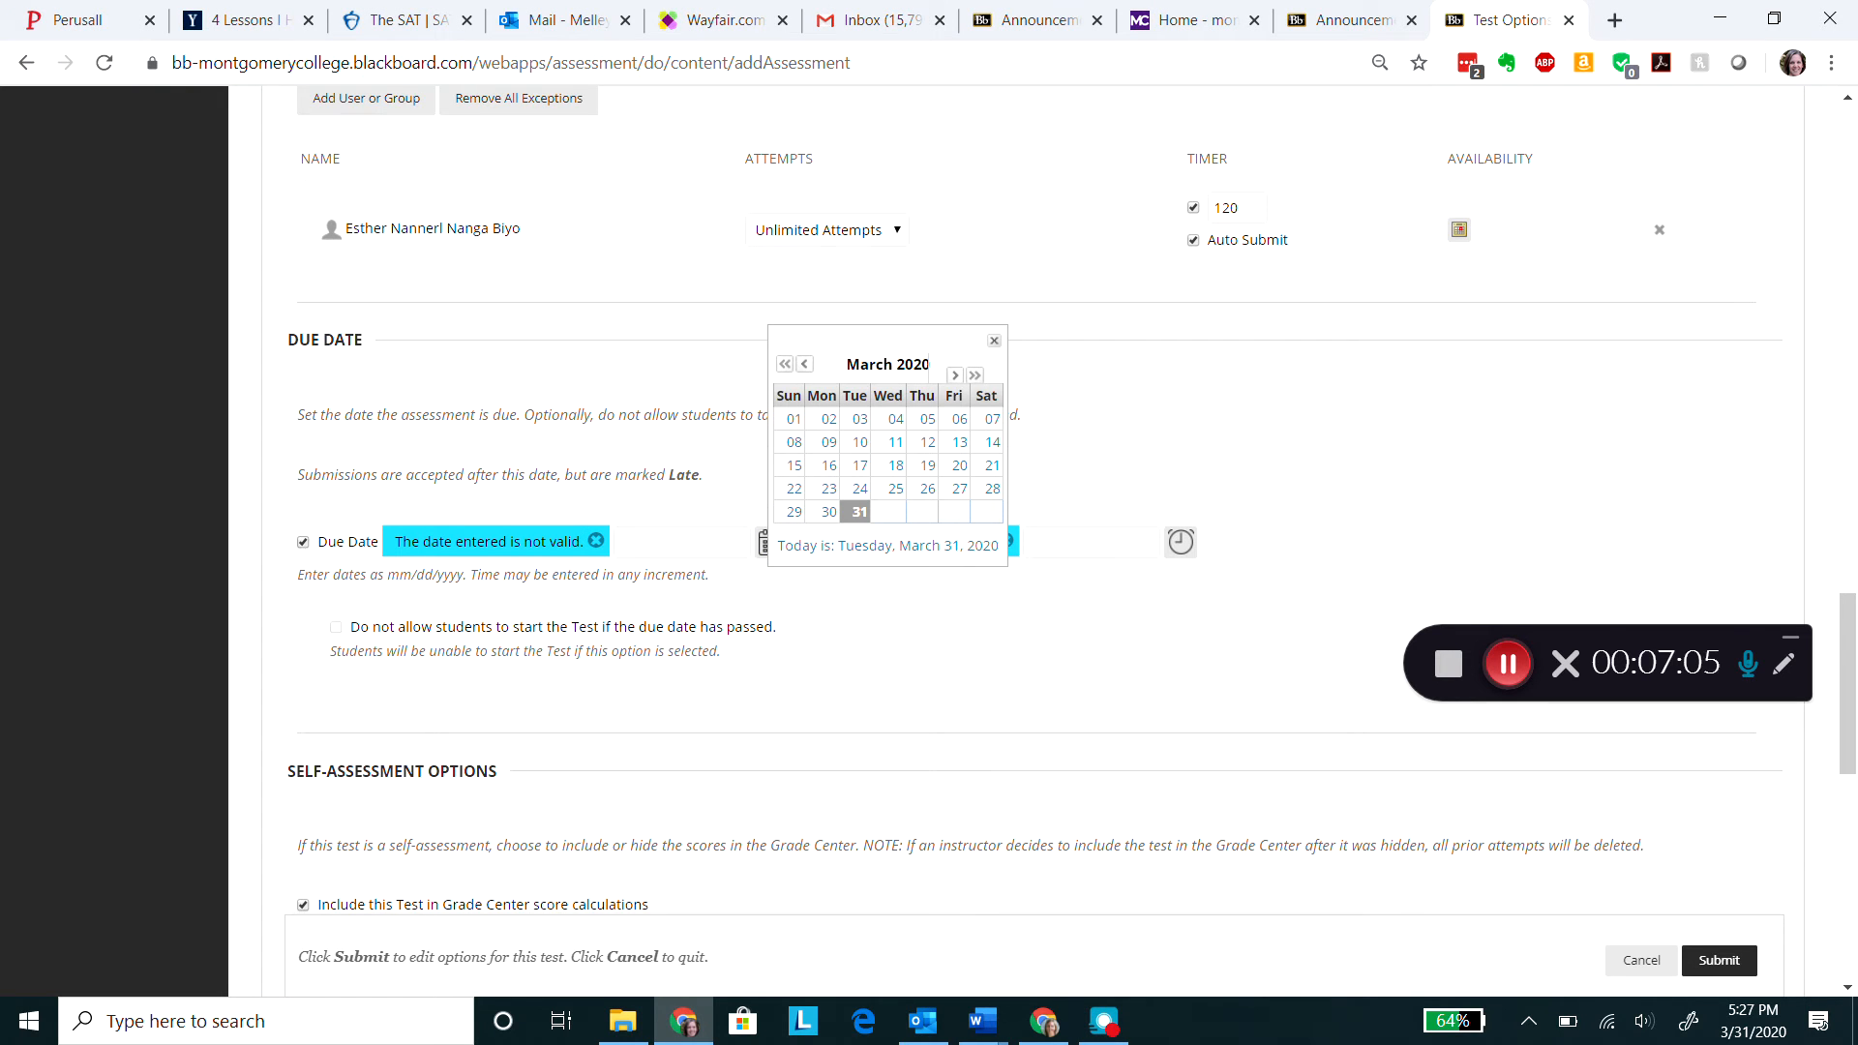
pyautogui.click(954, 374)
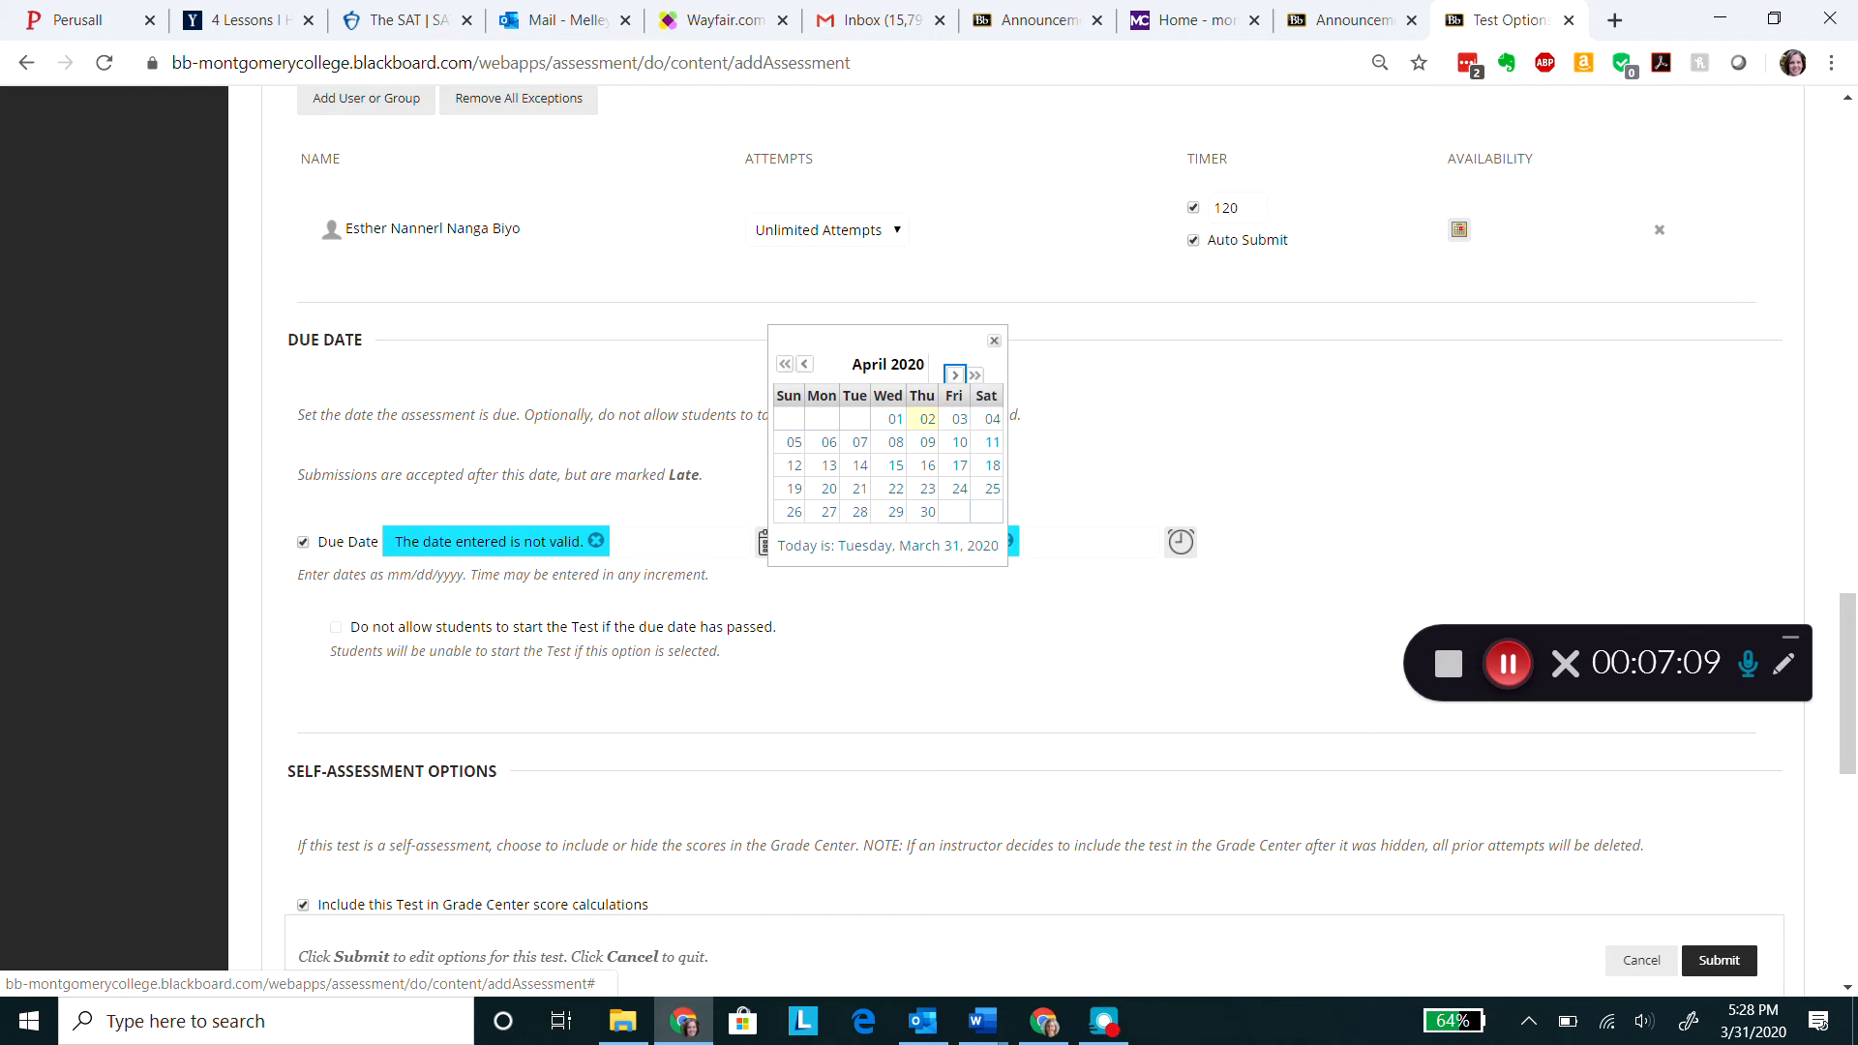
pyautogui.click(931, 418)
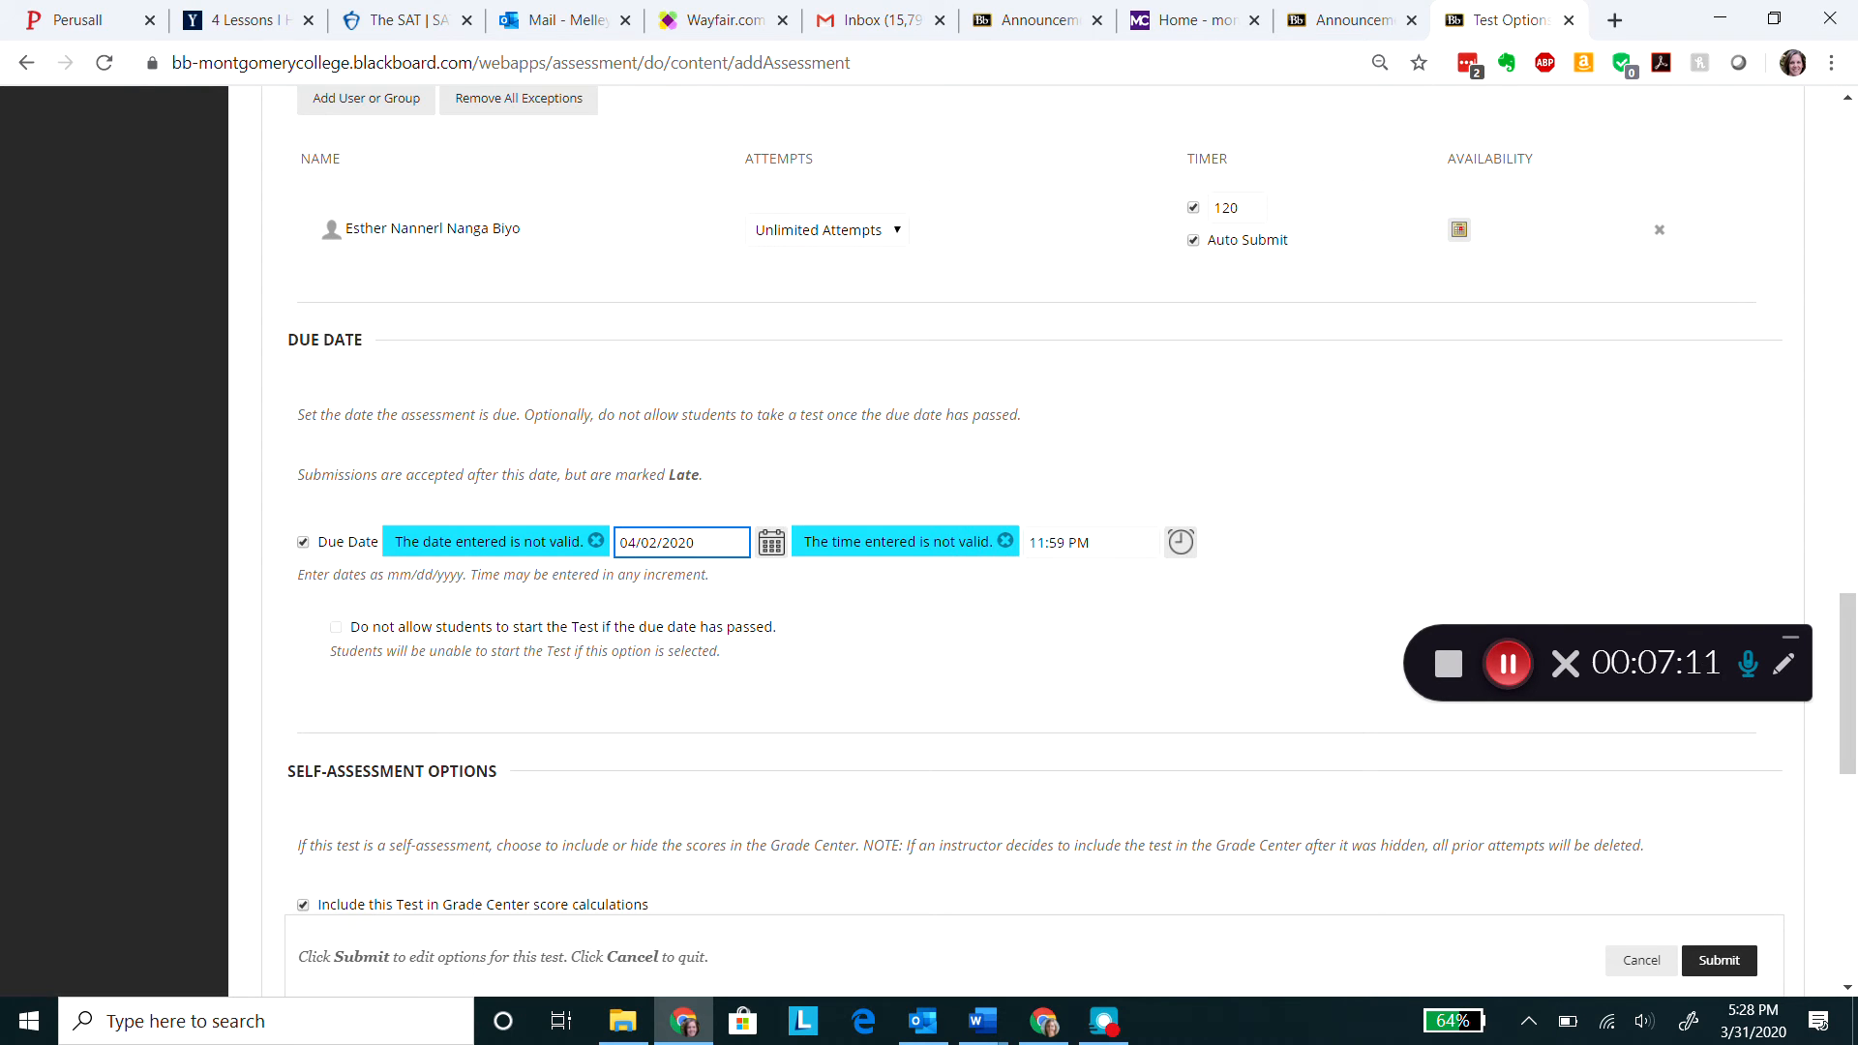
pyautogui.click(1086, 538)
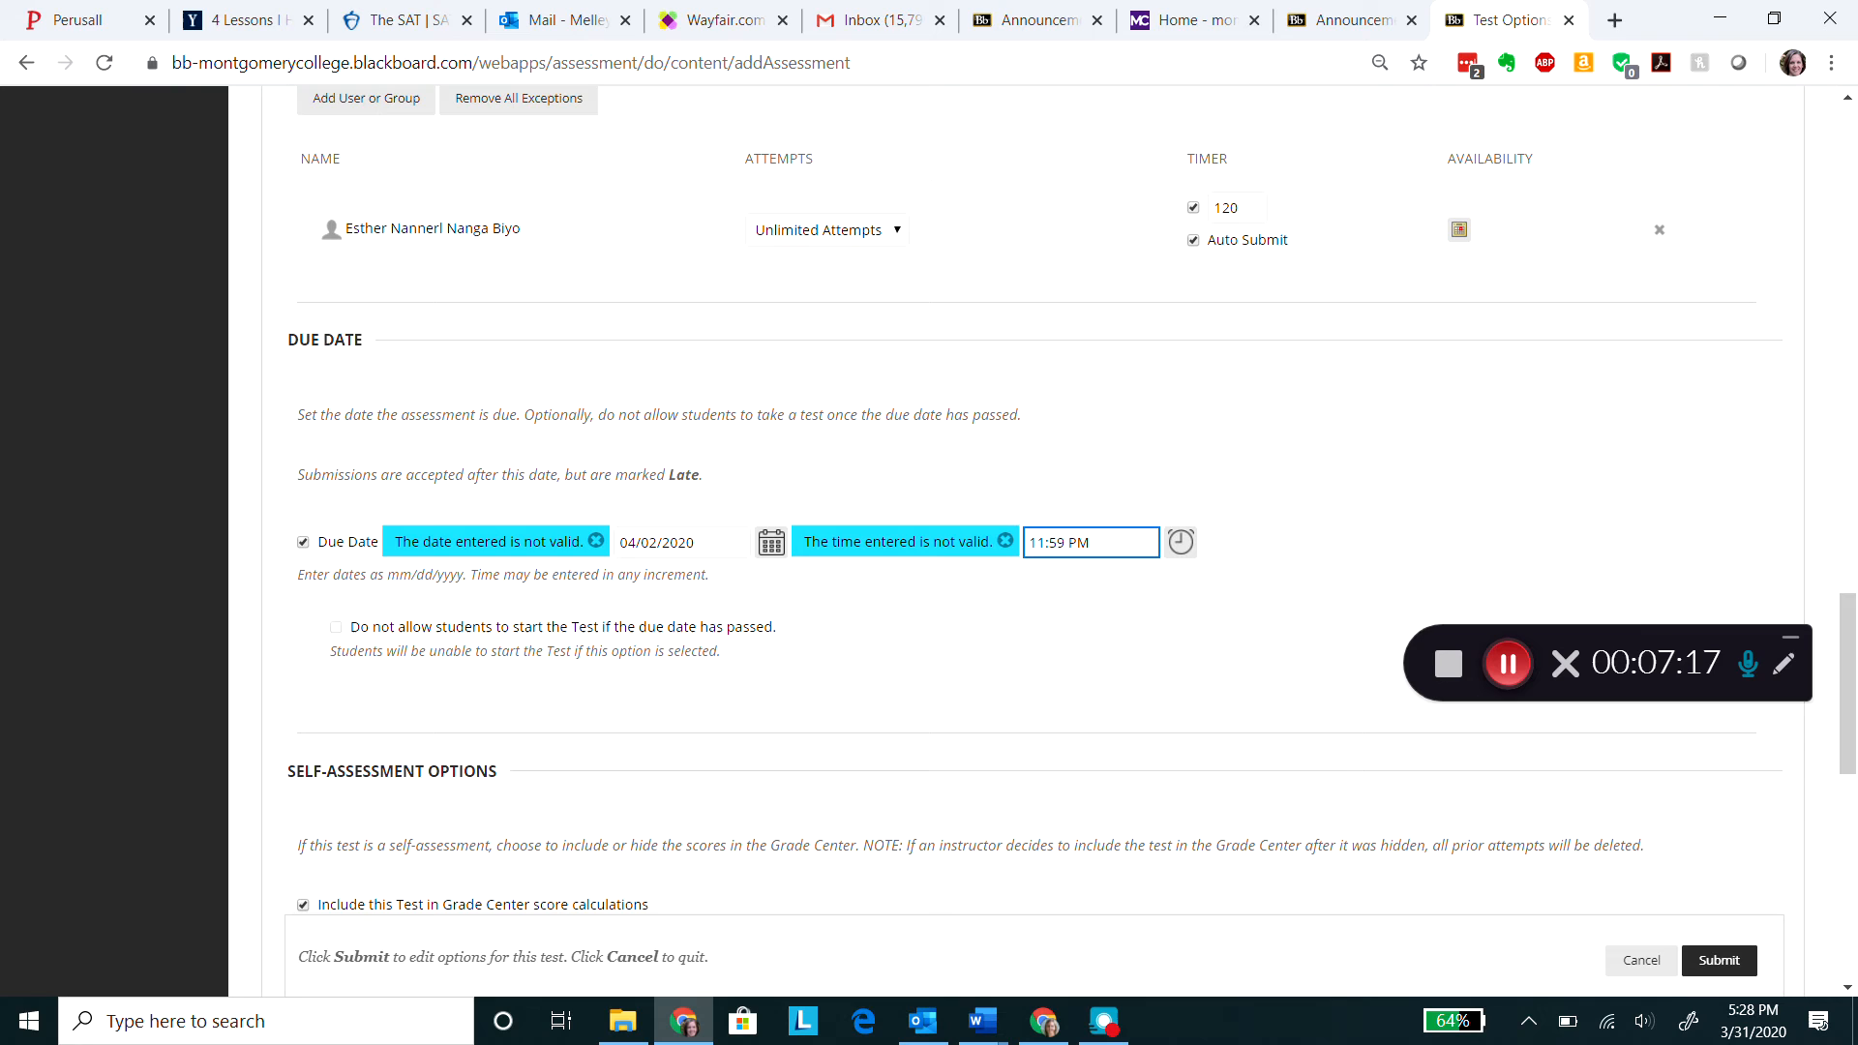
pyautogui.click(332, 624)
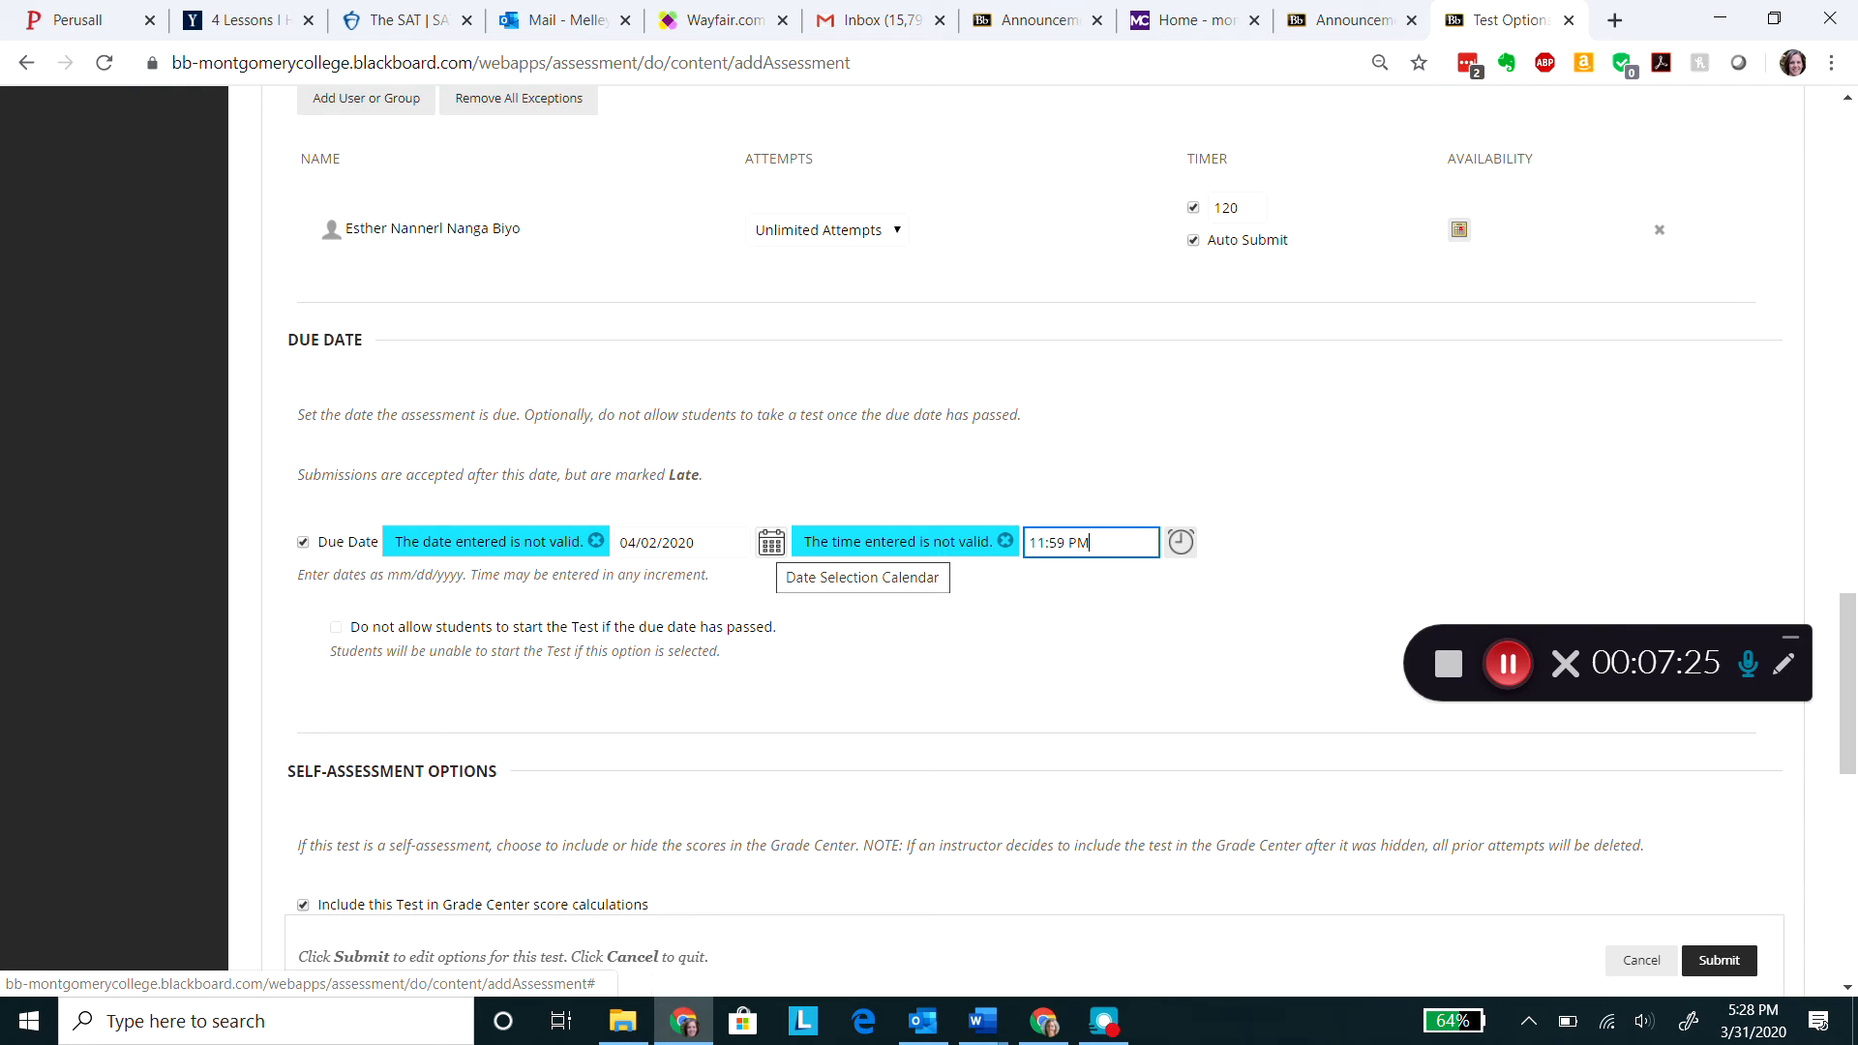
pyautogui.click(303, 543)
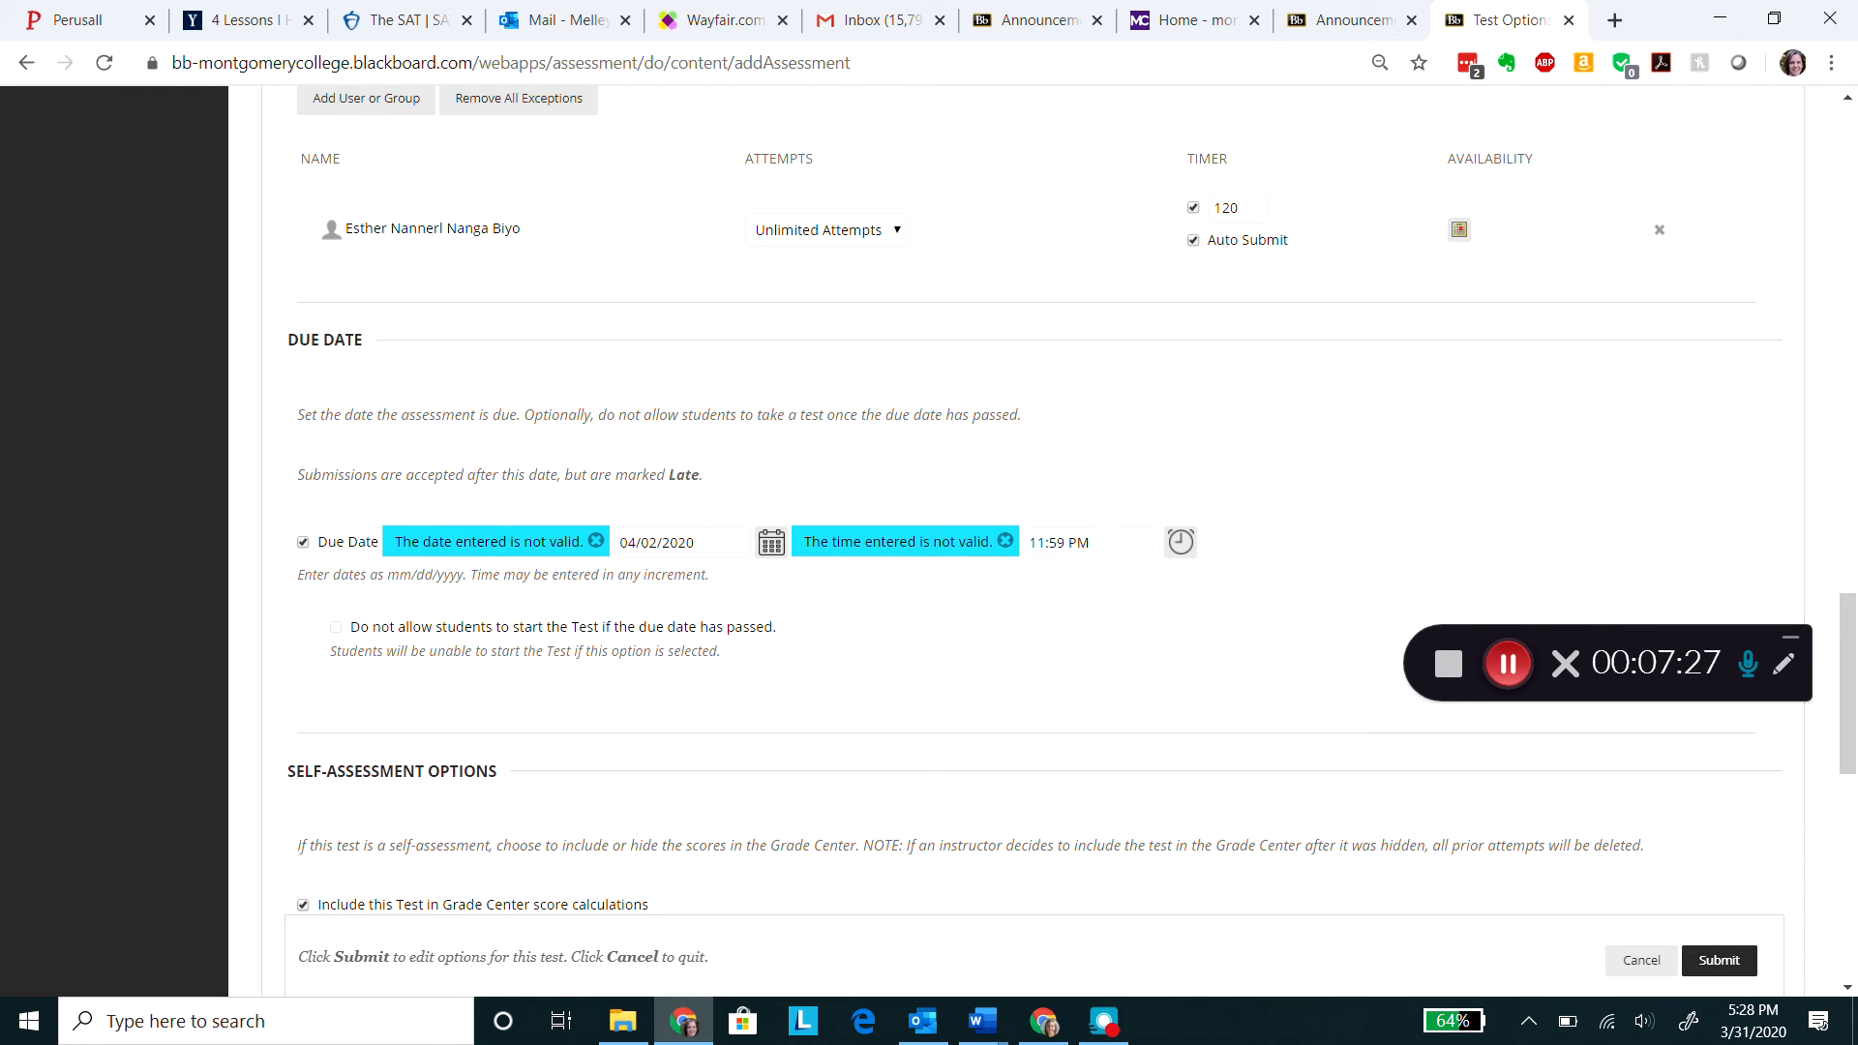
# Dismiss the validation messages beside the due date and due time.
pyautogui.scroll(5, 968, 484)
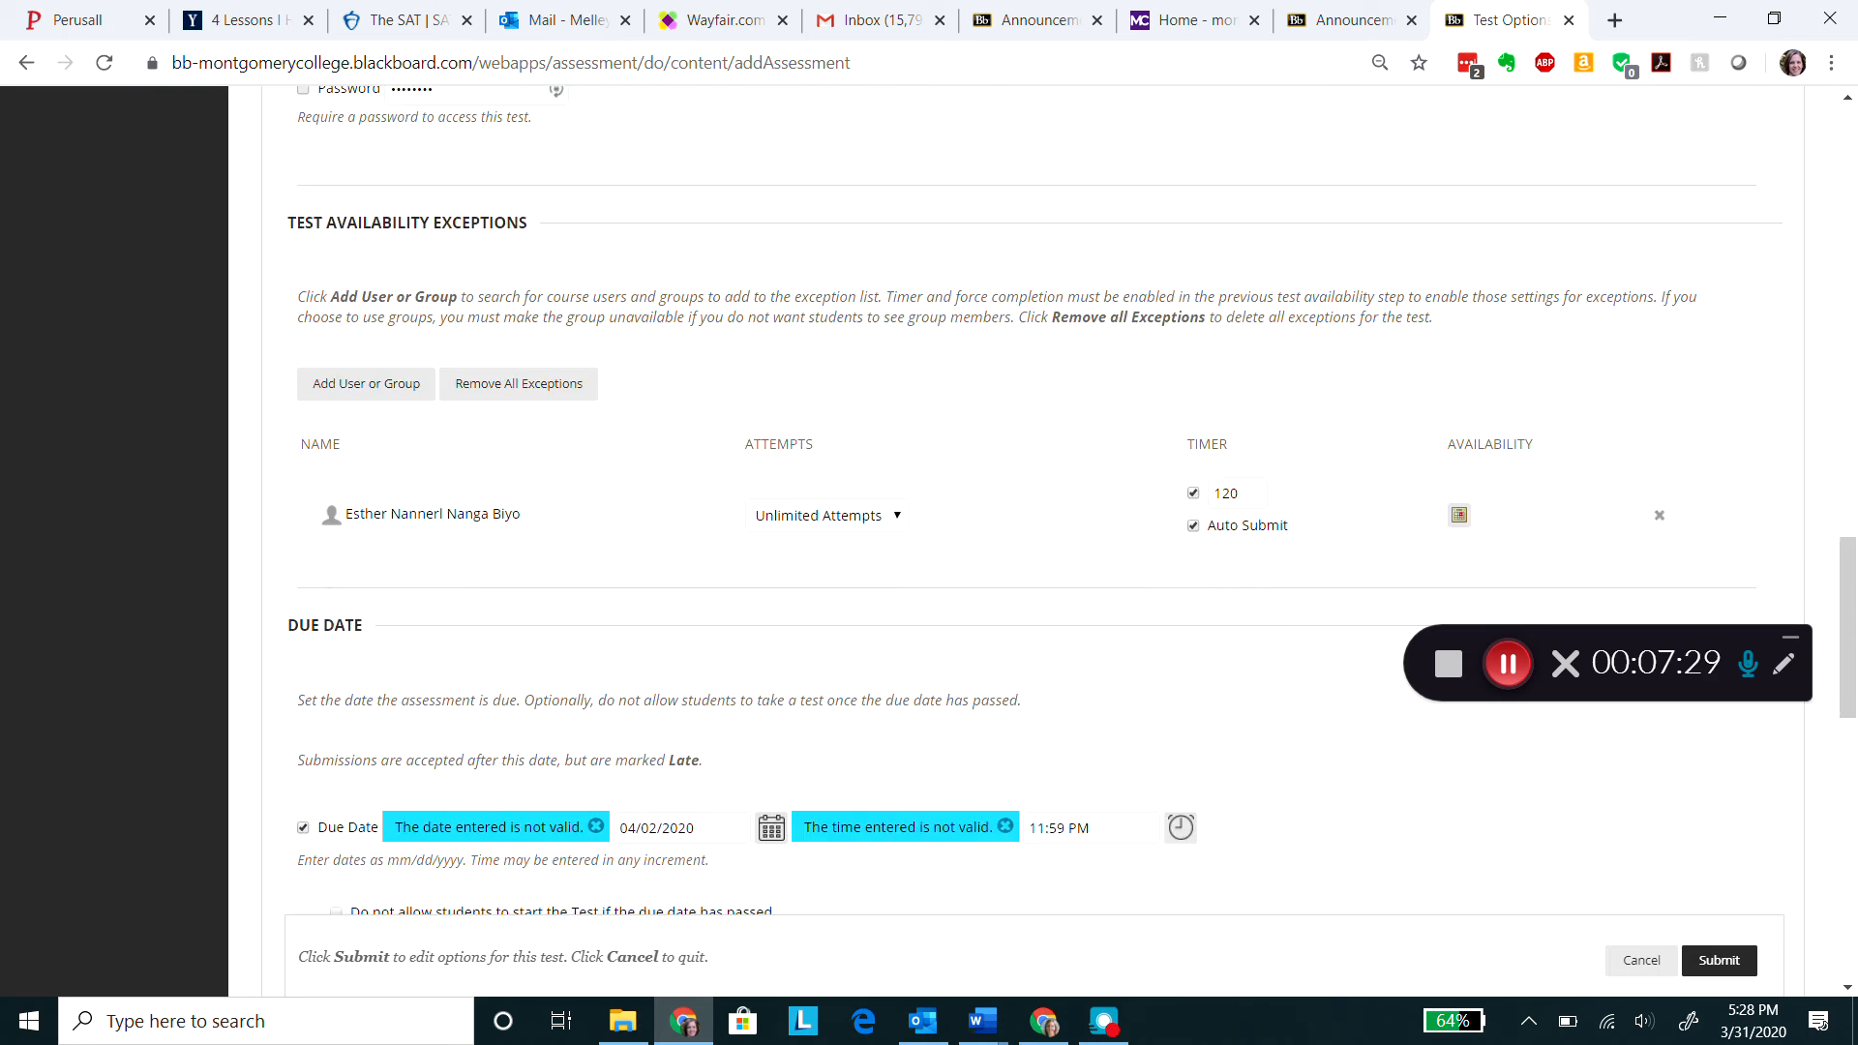
pyautogui.scroll(2, 945, 484)
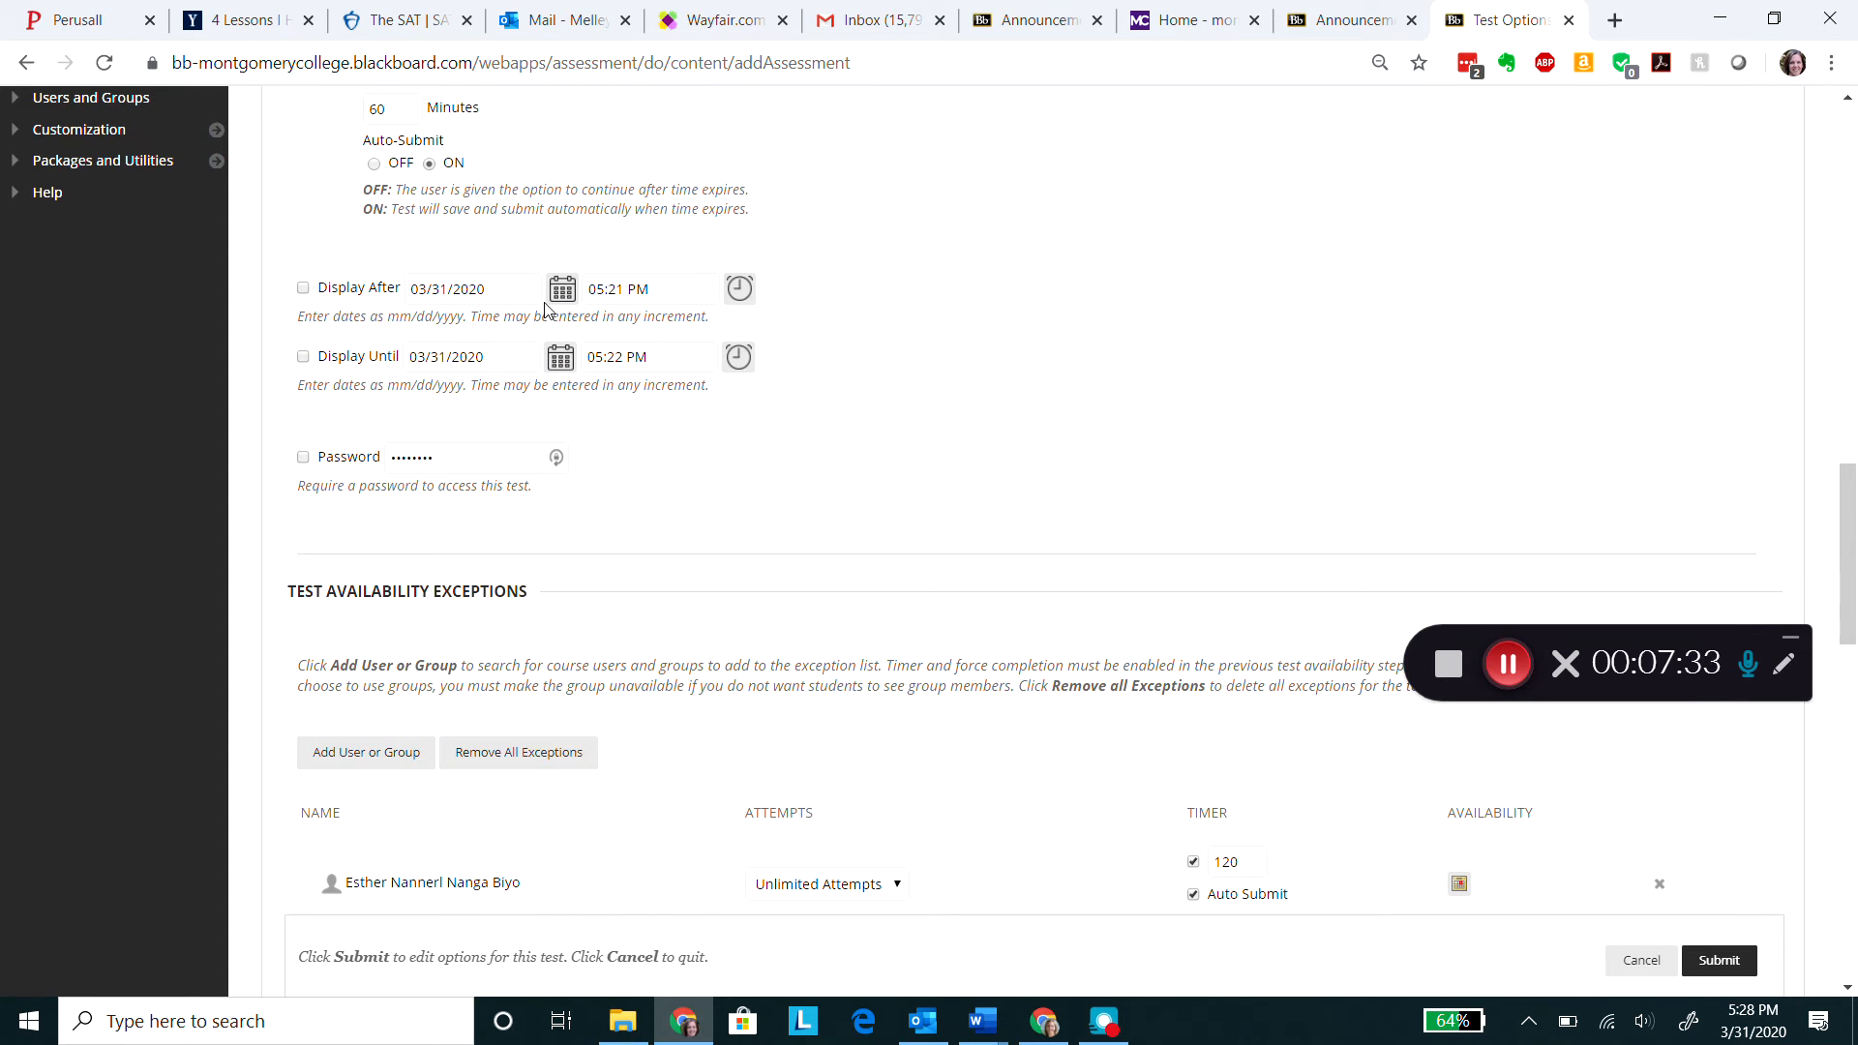
pyautogui.scroll(-7, 506, 336)
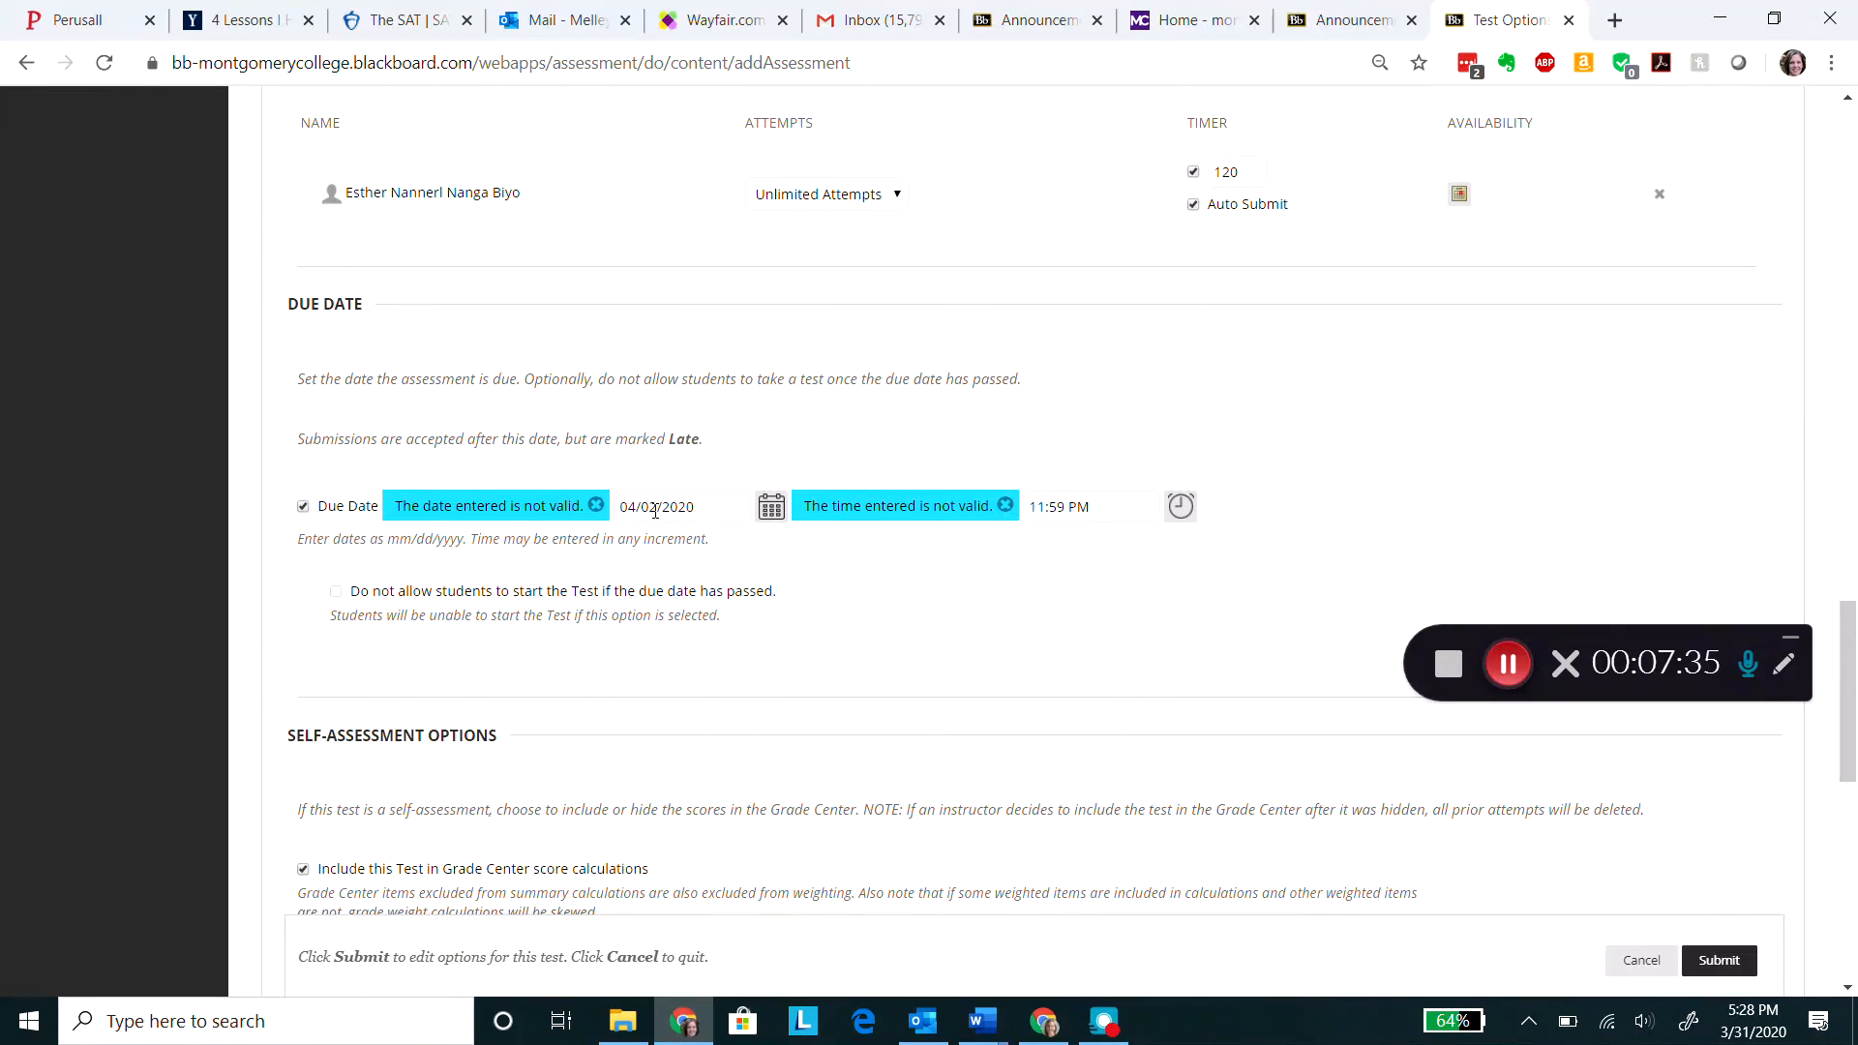
pyautogui.click(596, 505)
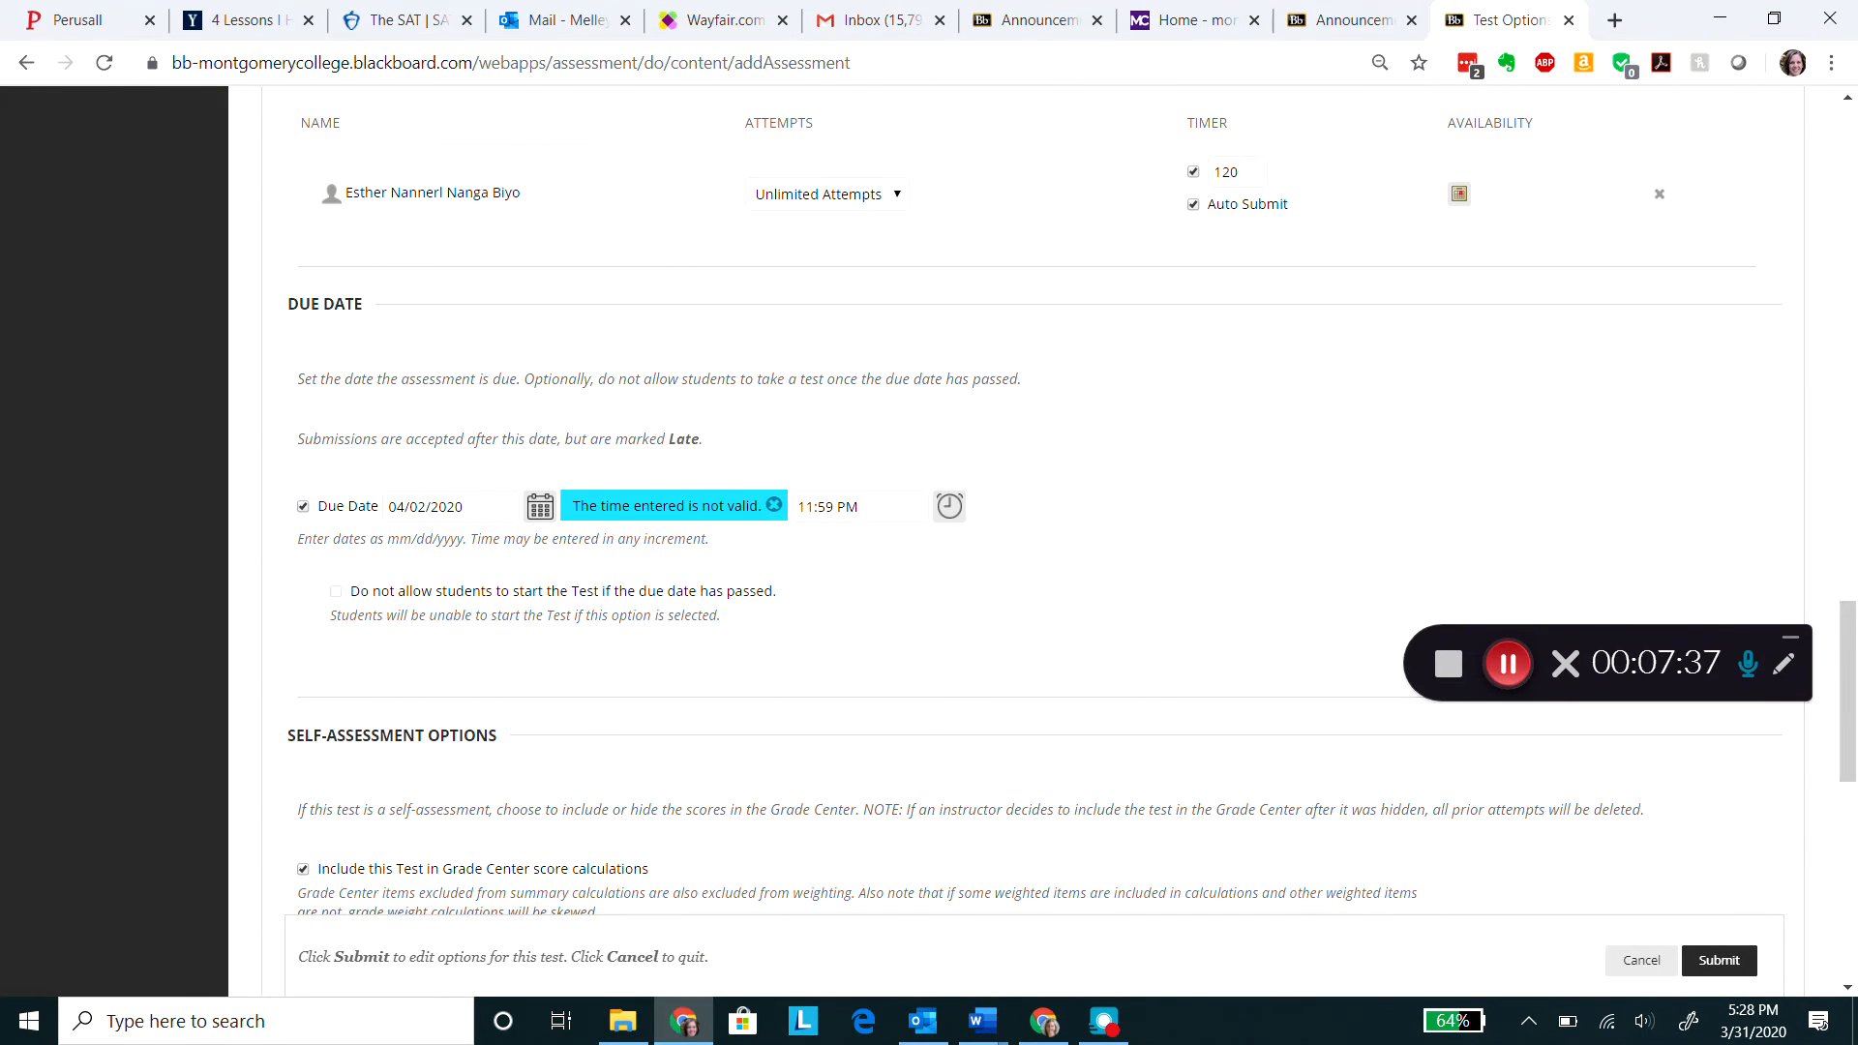
pyautogui.click(775, 504)
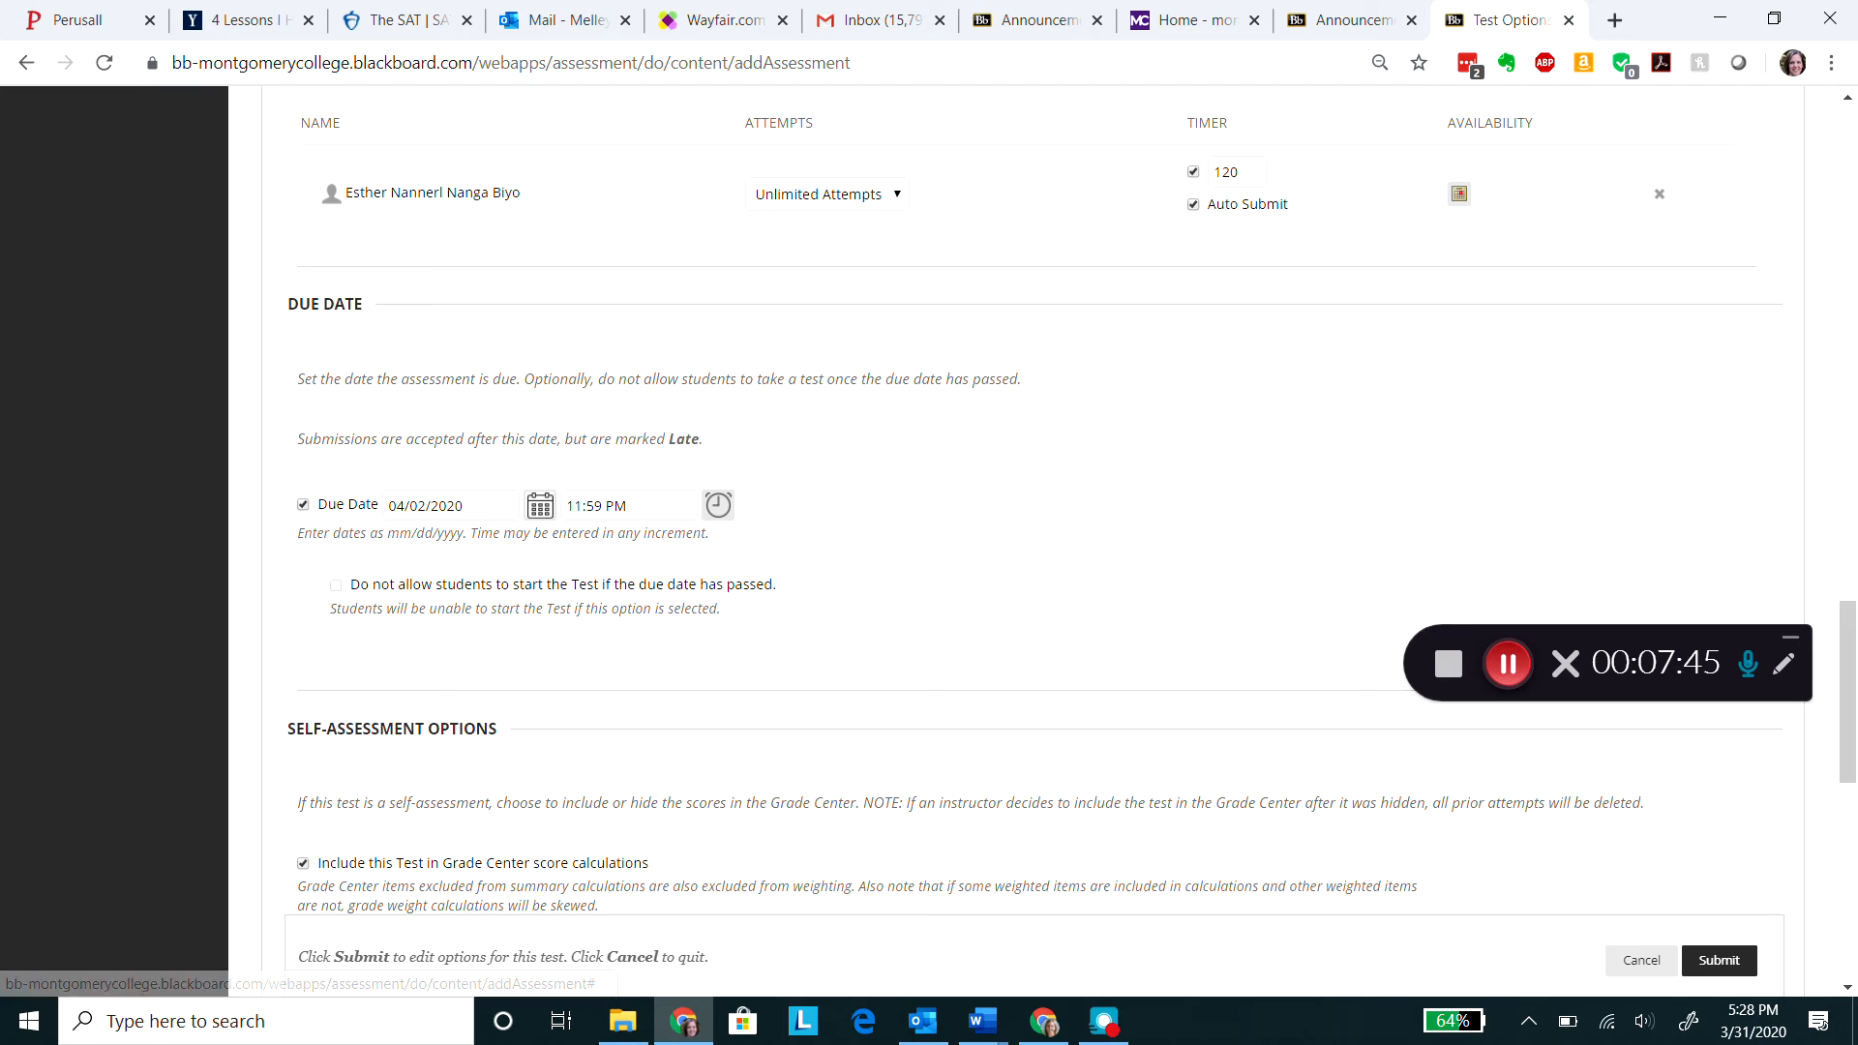
# Set the test's due time to 07:30 AM.
pyautogui.click(539, 505)
pyautogui.click(532, 505)
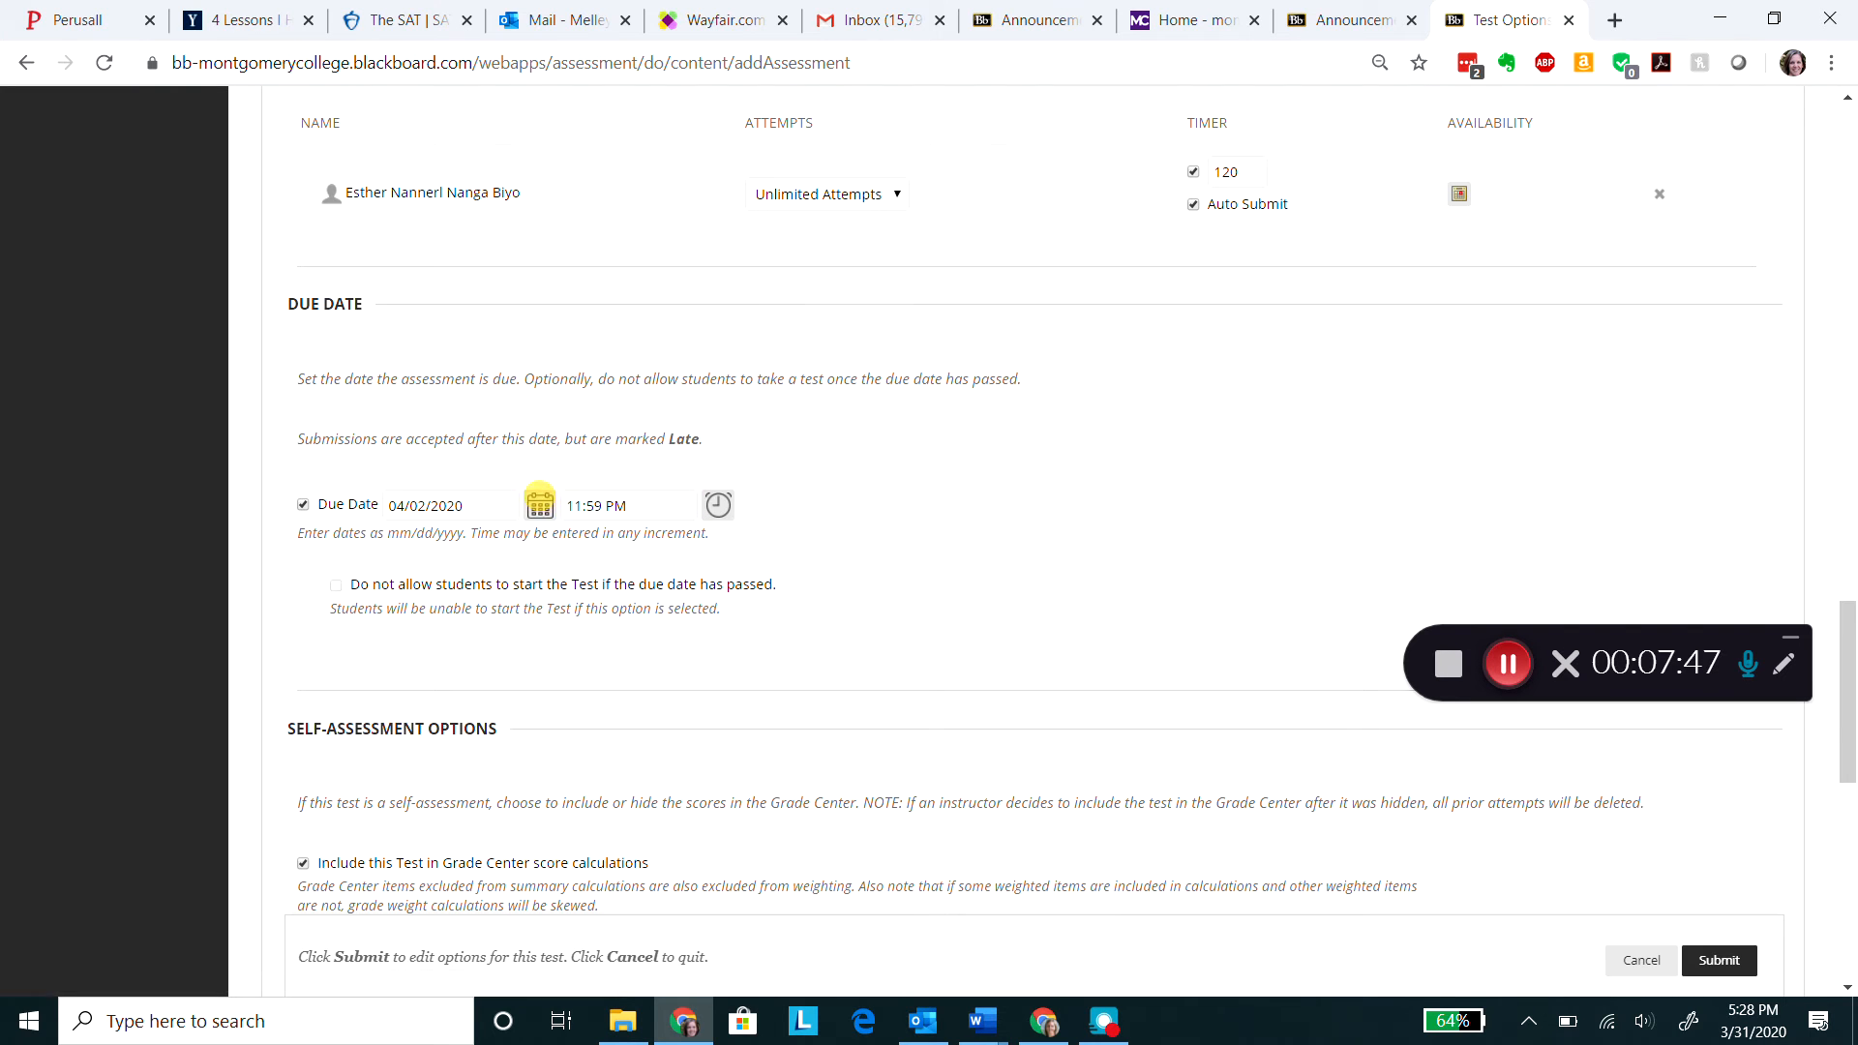
pyautogui.click(716, 503)
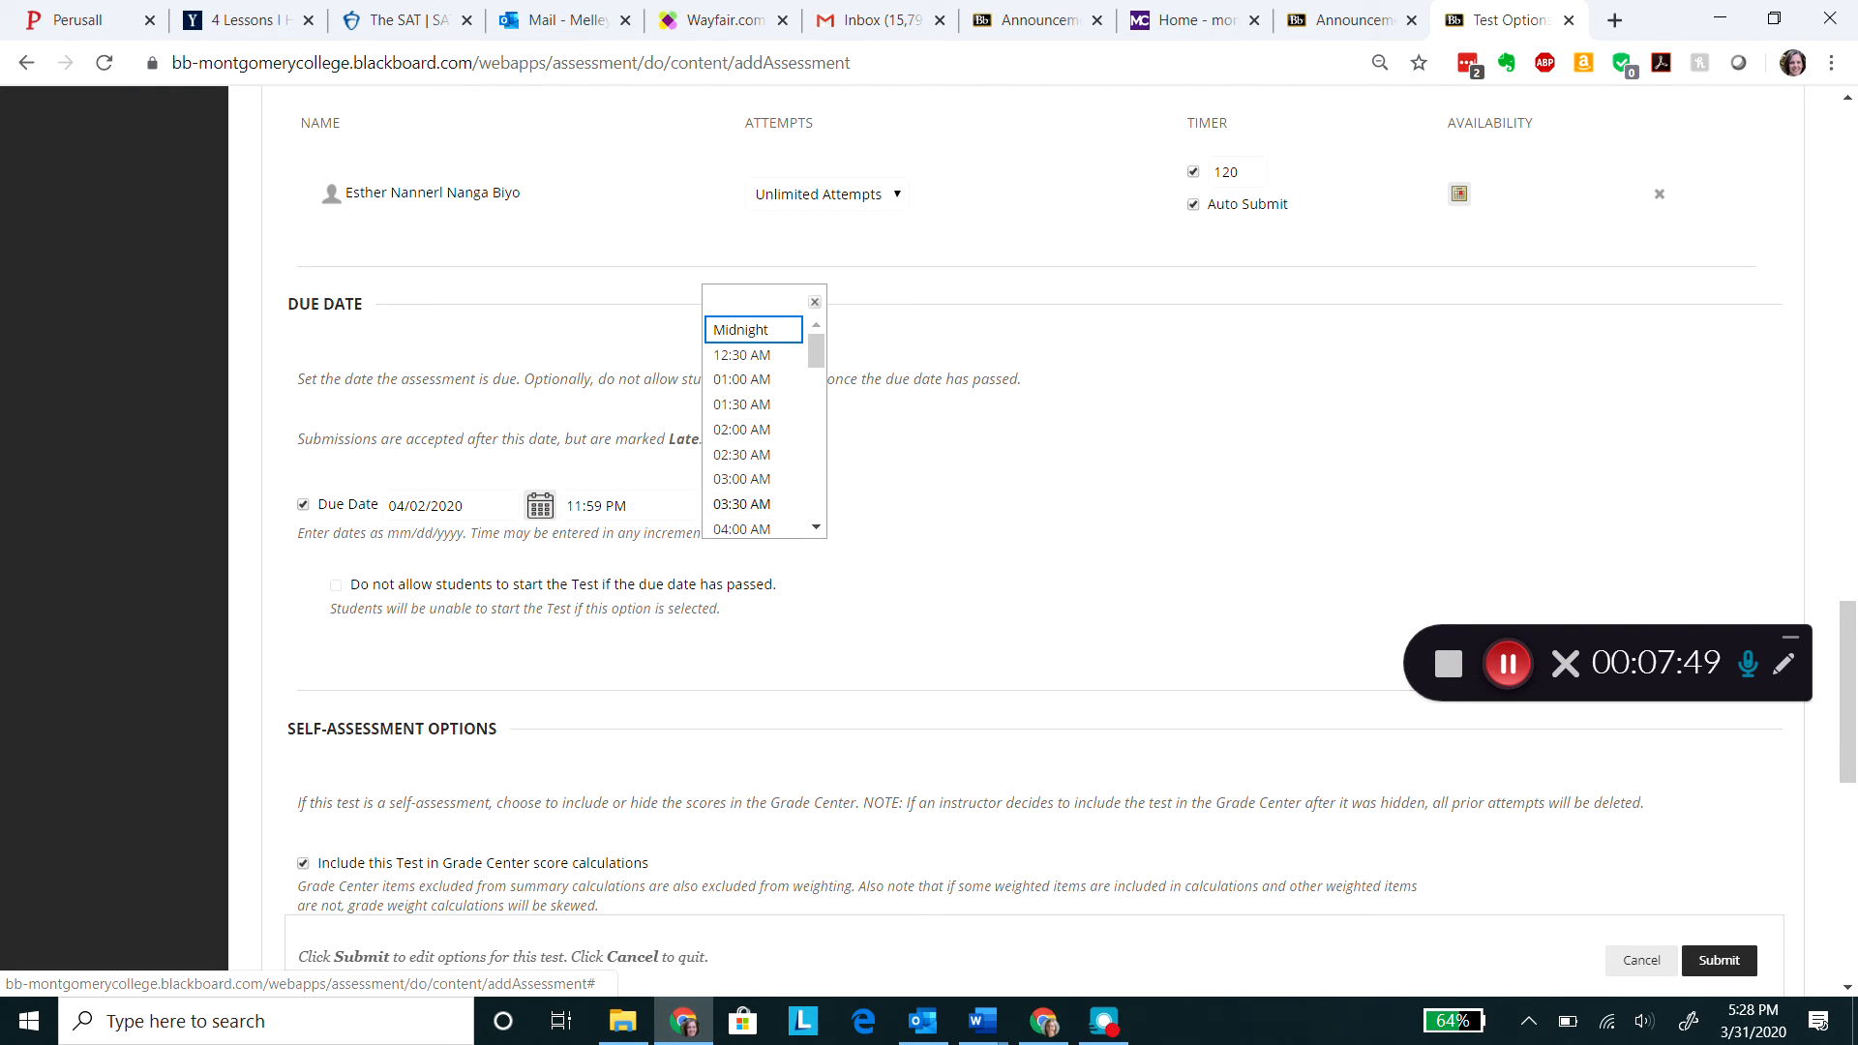
pyautogui.scroll(-2, 821, 513)
pyautogui.click(760, 500)
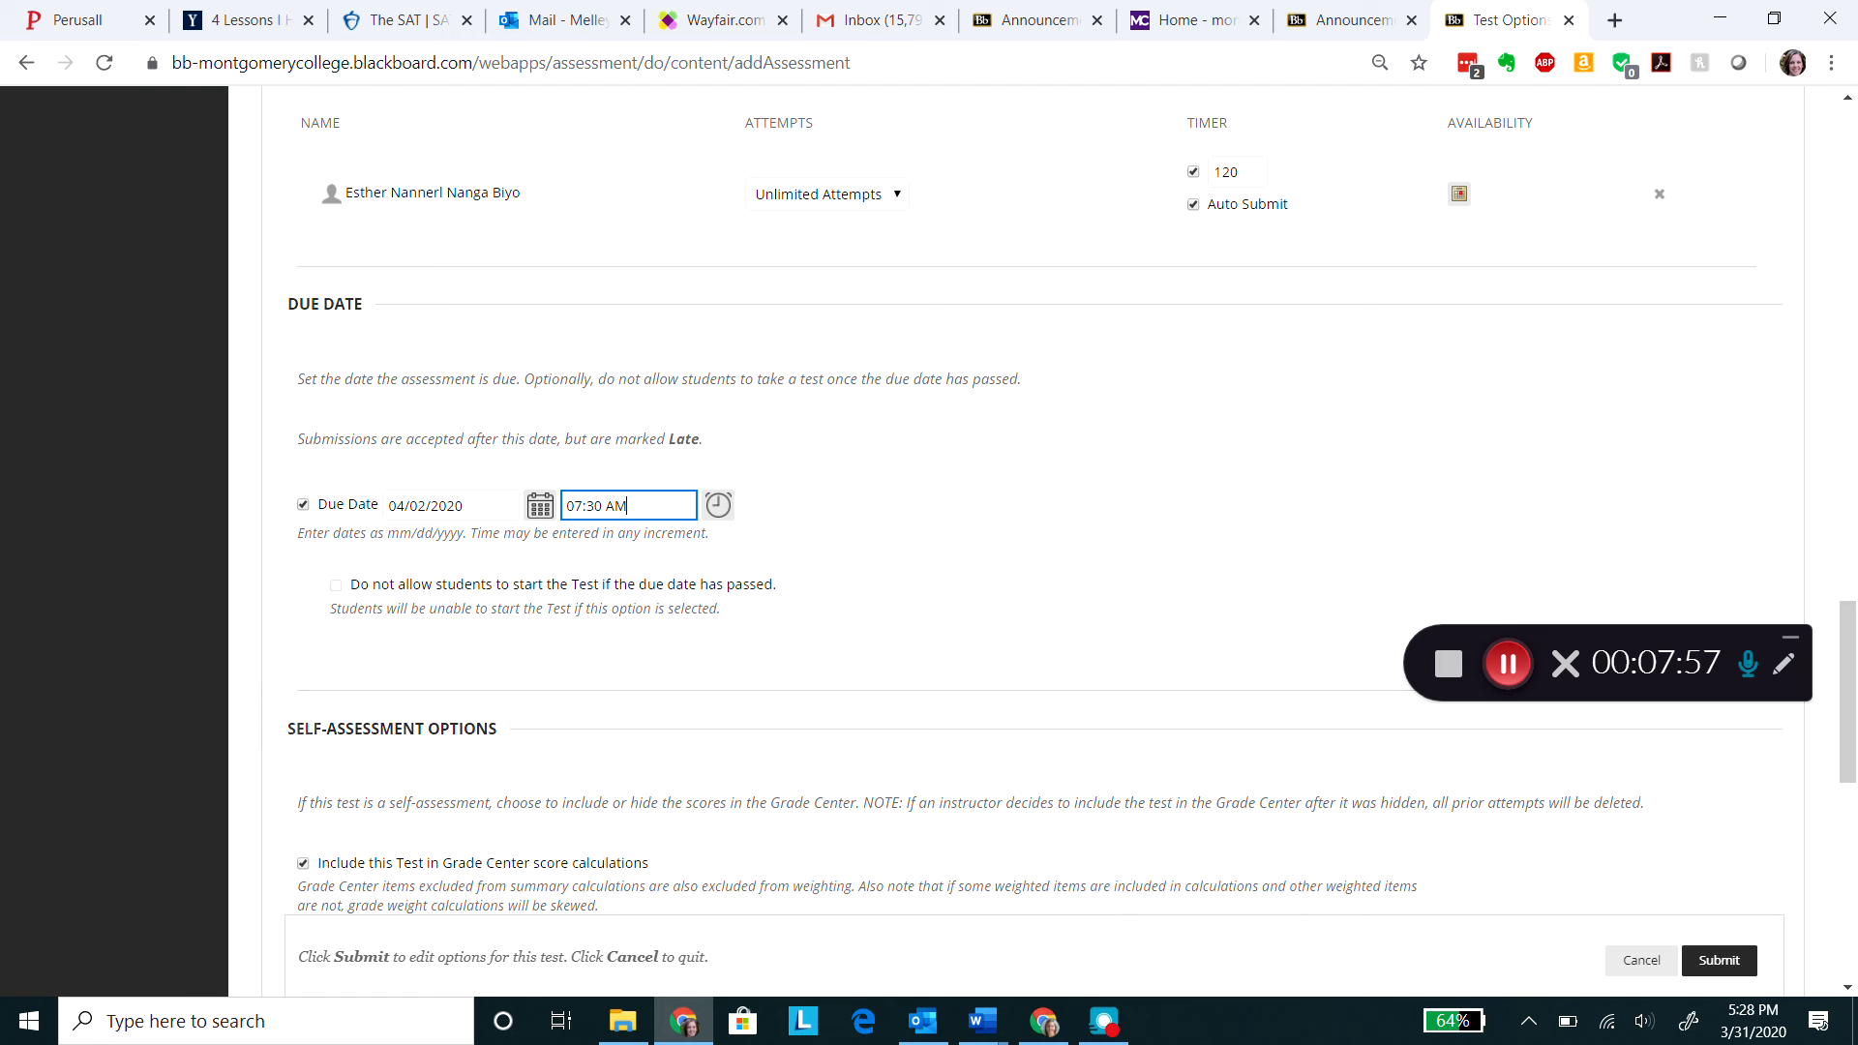
# Submit the test options and close the LastPass prompt without saving the login.
pyautogui.scroll(7, 1072, 508)
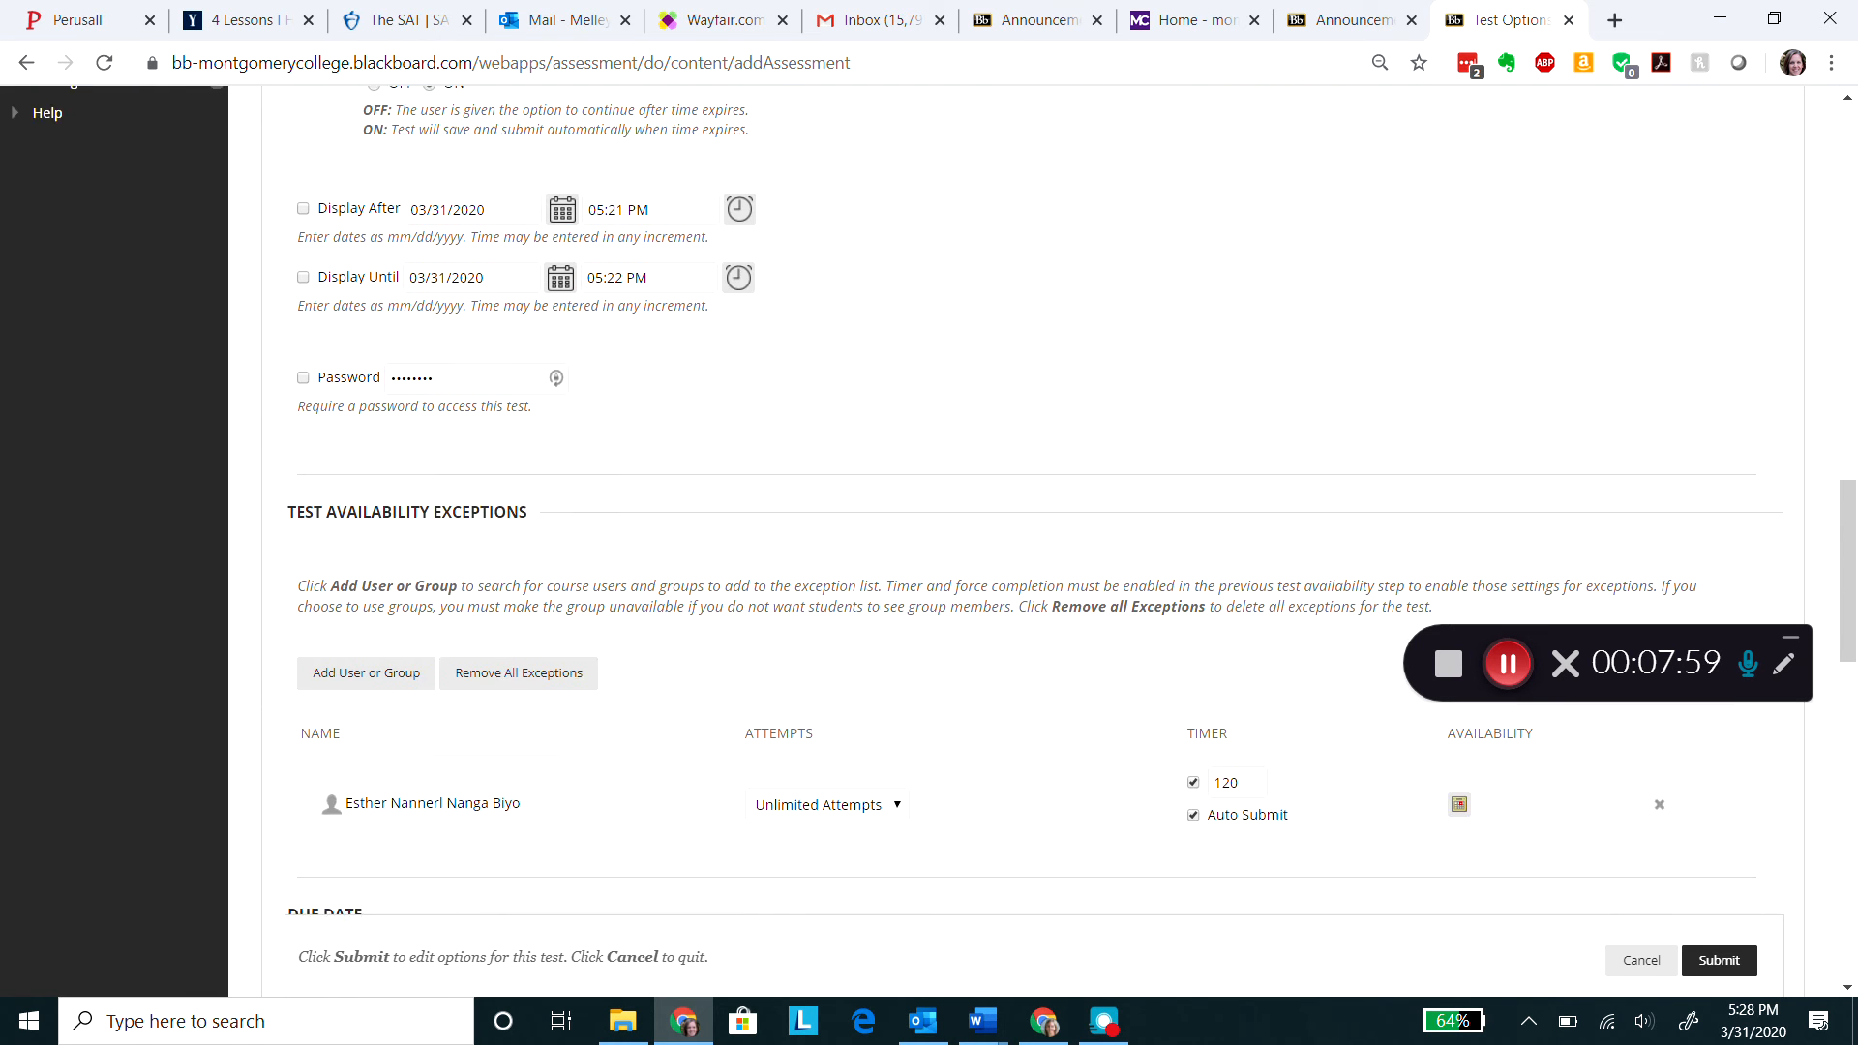
pyautogui.scroll(-5, 1073, 508)
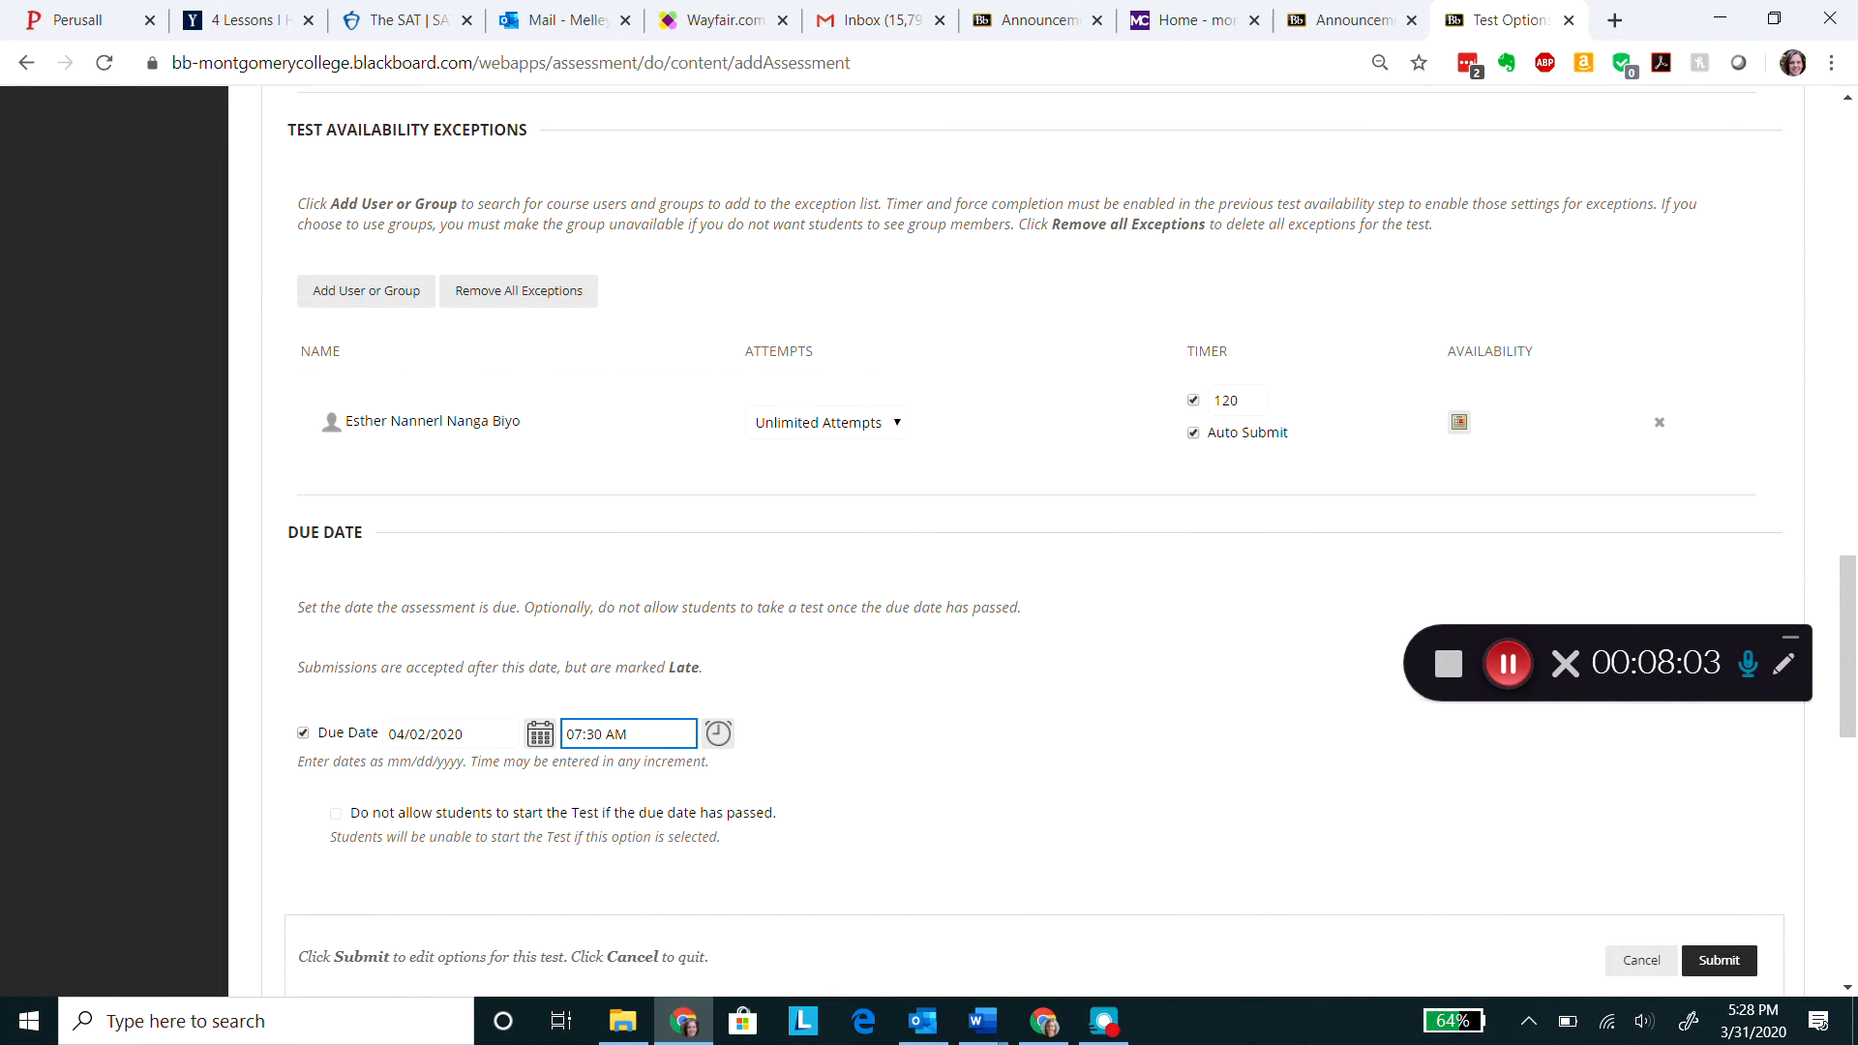
pyautogui.click(1719, 961)
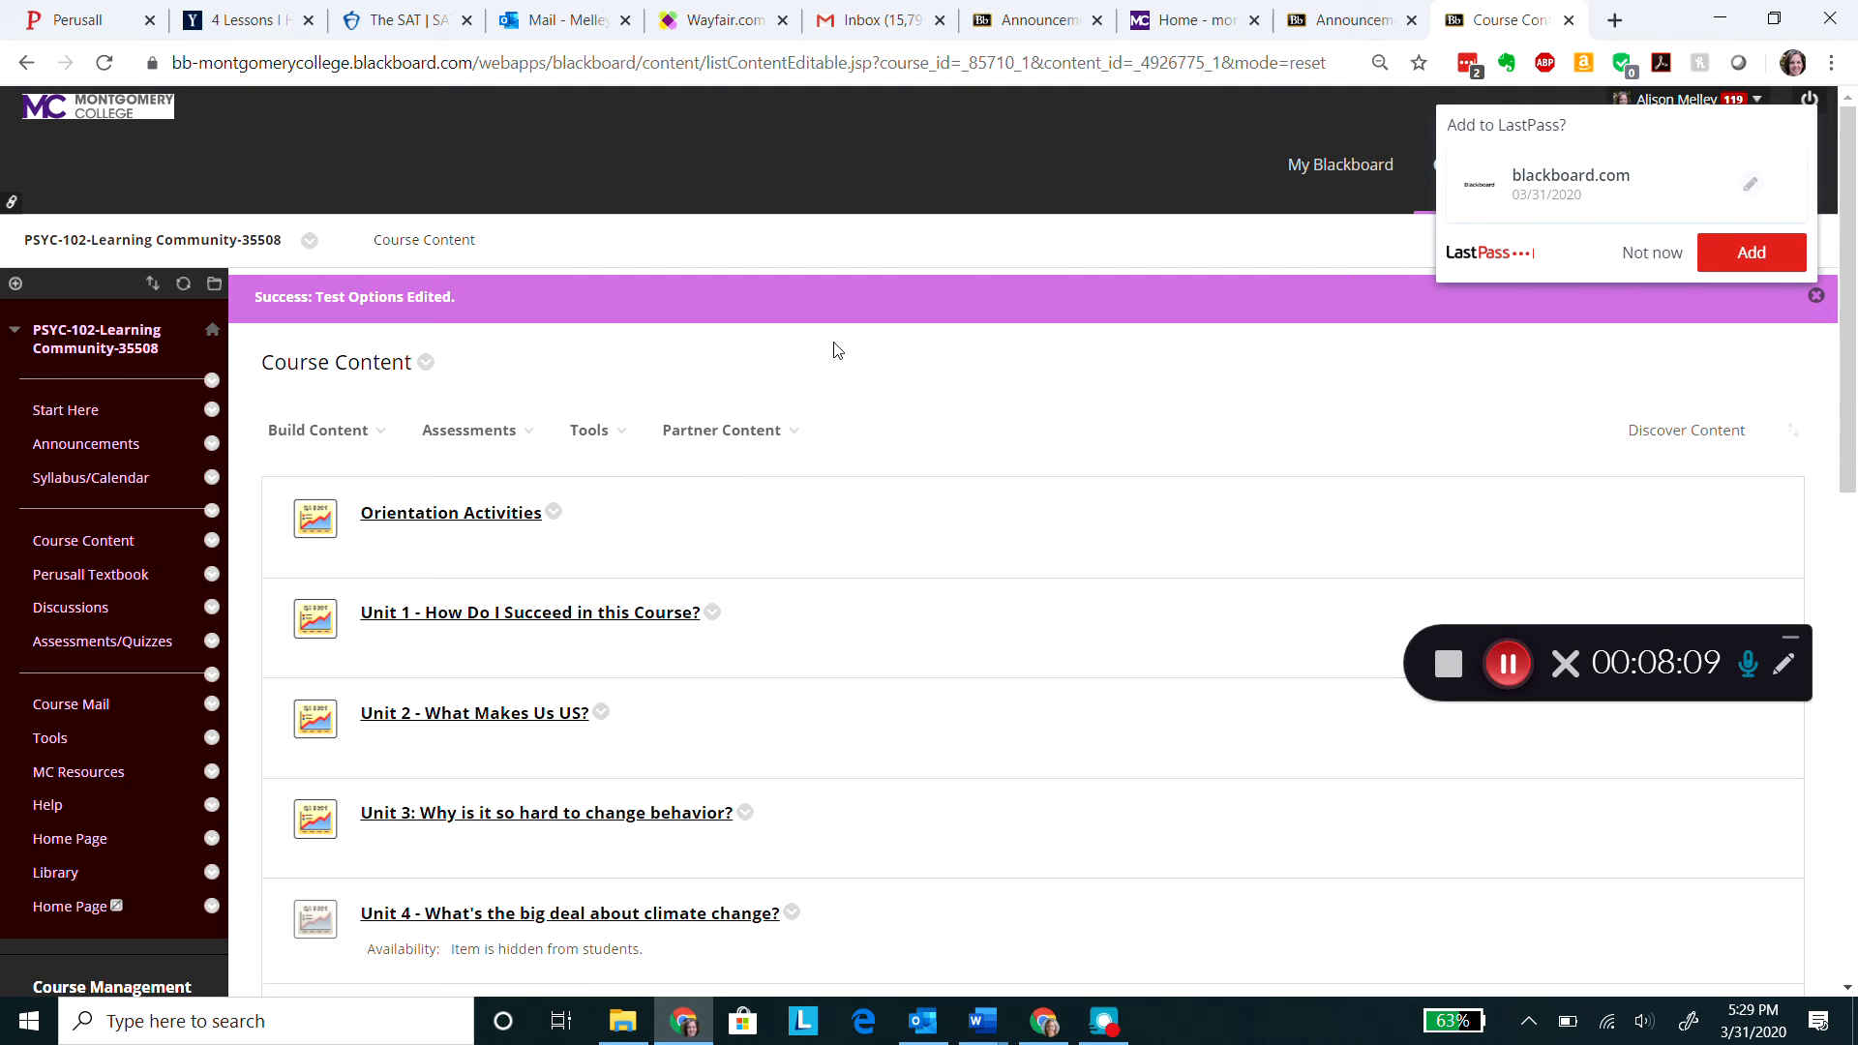
pyautogui.click(1615, 256)
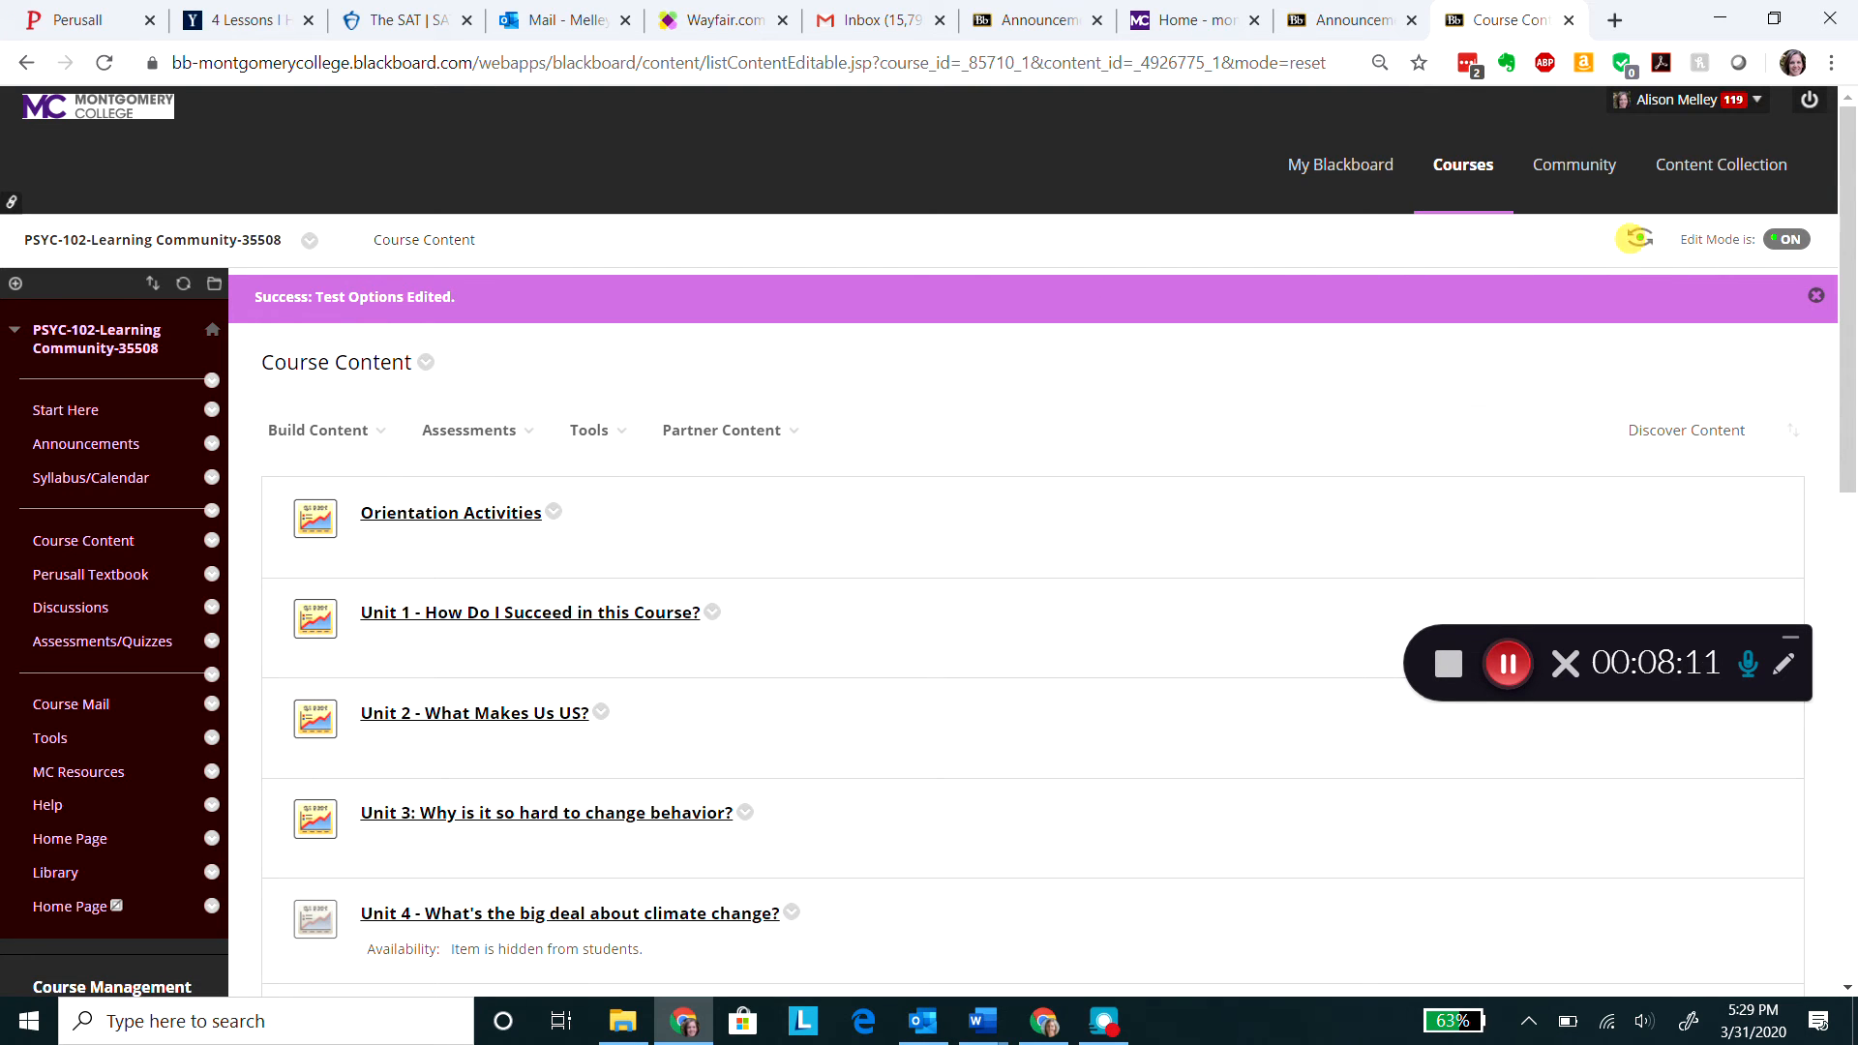
# Move the new Test item from the end of Course Content to directly above Week 8 - CH 13: Social Psychology.
pyautogui.click(555, 436)
pyautogui.click(537, 439)
pyautogui.moveTo(1851, 373); pyautogui.dragTo(1850, 859)
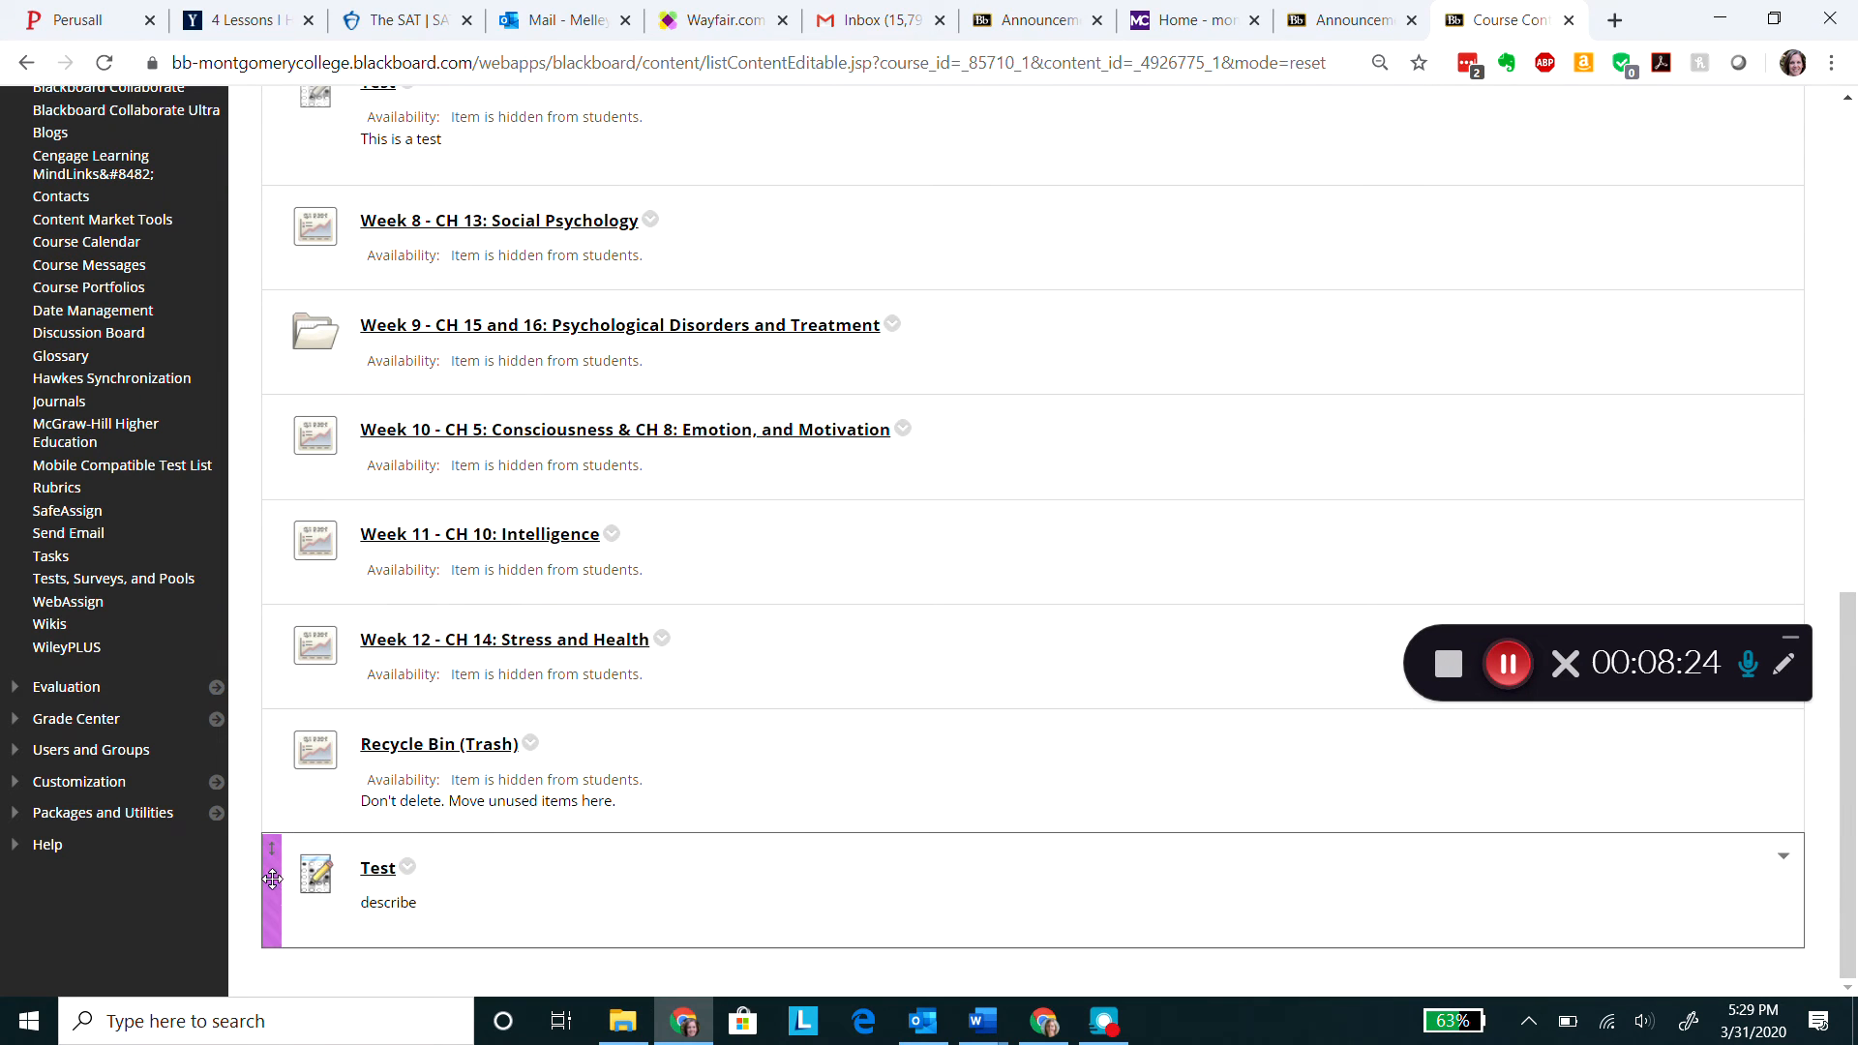
pyautogui.moveTo(277, 880); pyautogui.dragTo(240, 193)
pyautogui.moveTo(272, 411); pyautogui.dragTo(290, 157)
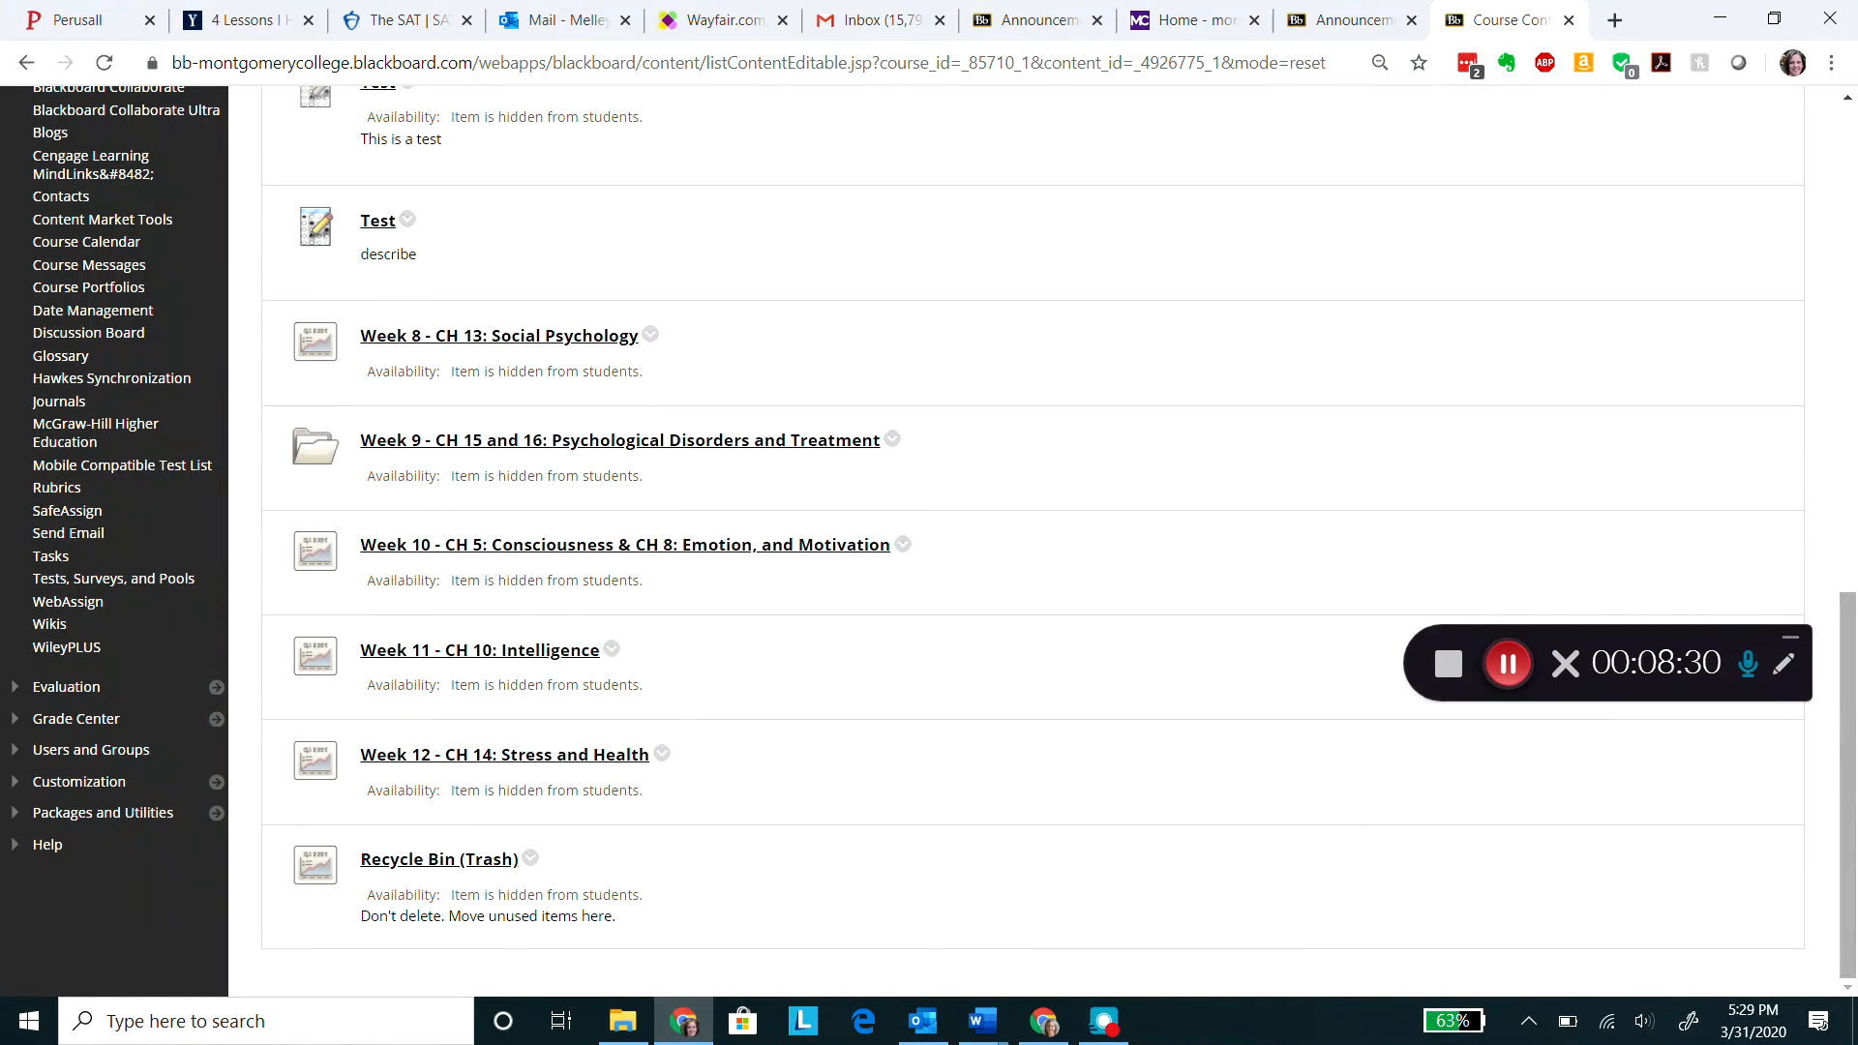
# Reposition the new Test item with the description "describe" directly above Unit 4 in Course Content.
pyautogui.scroll(5, 884, 622)
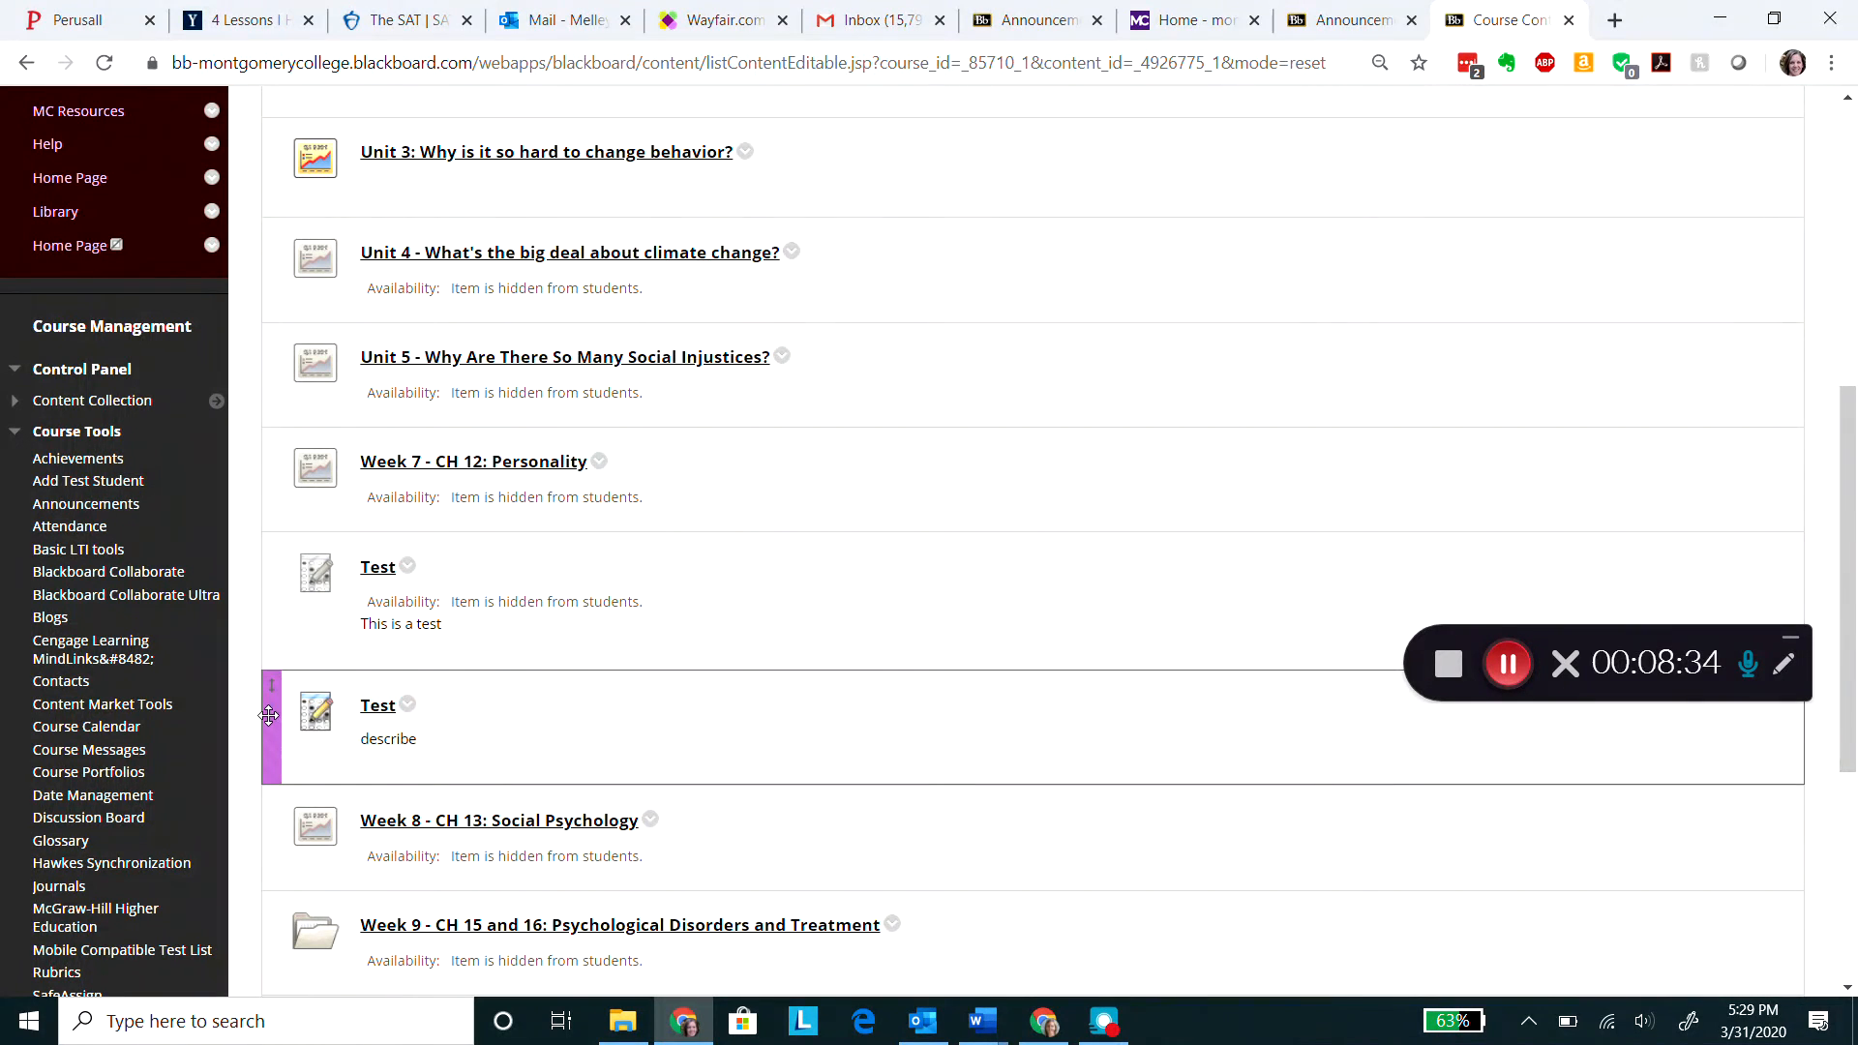
pyautogui.moveTo(276, 715); pyautogui.dragTo(276, 260)
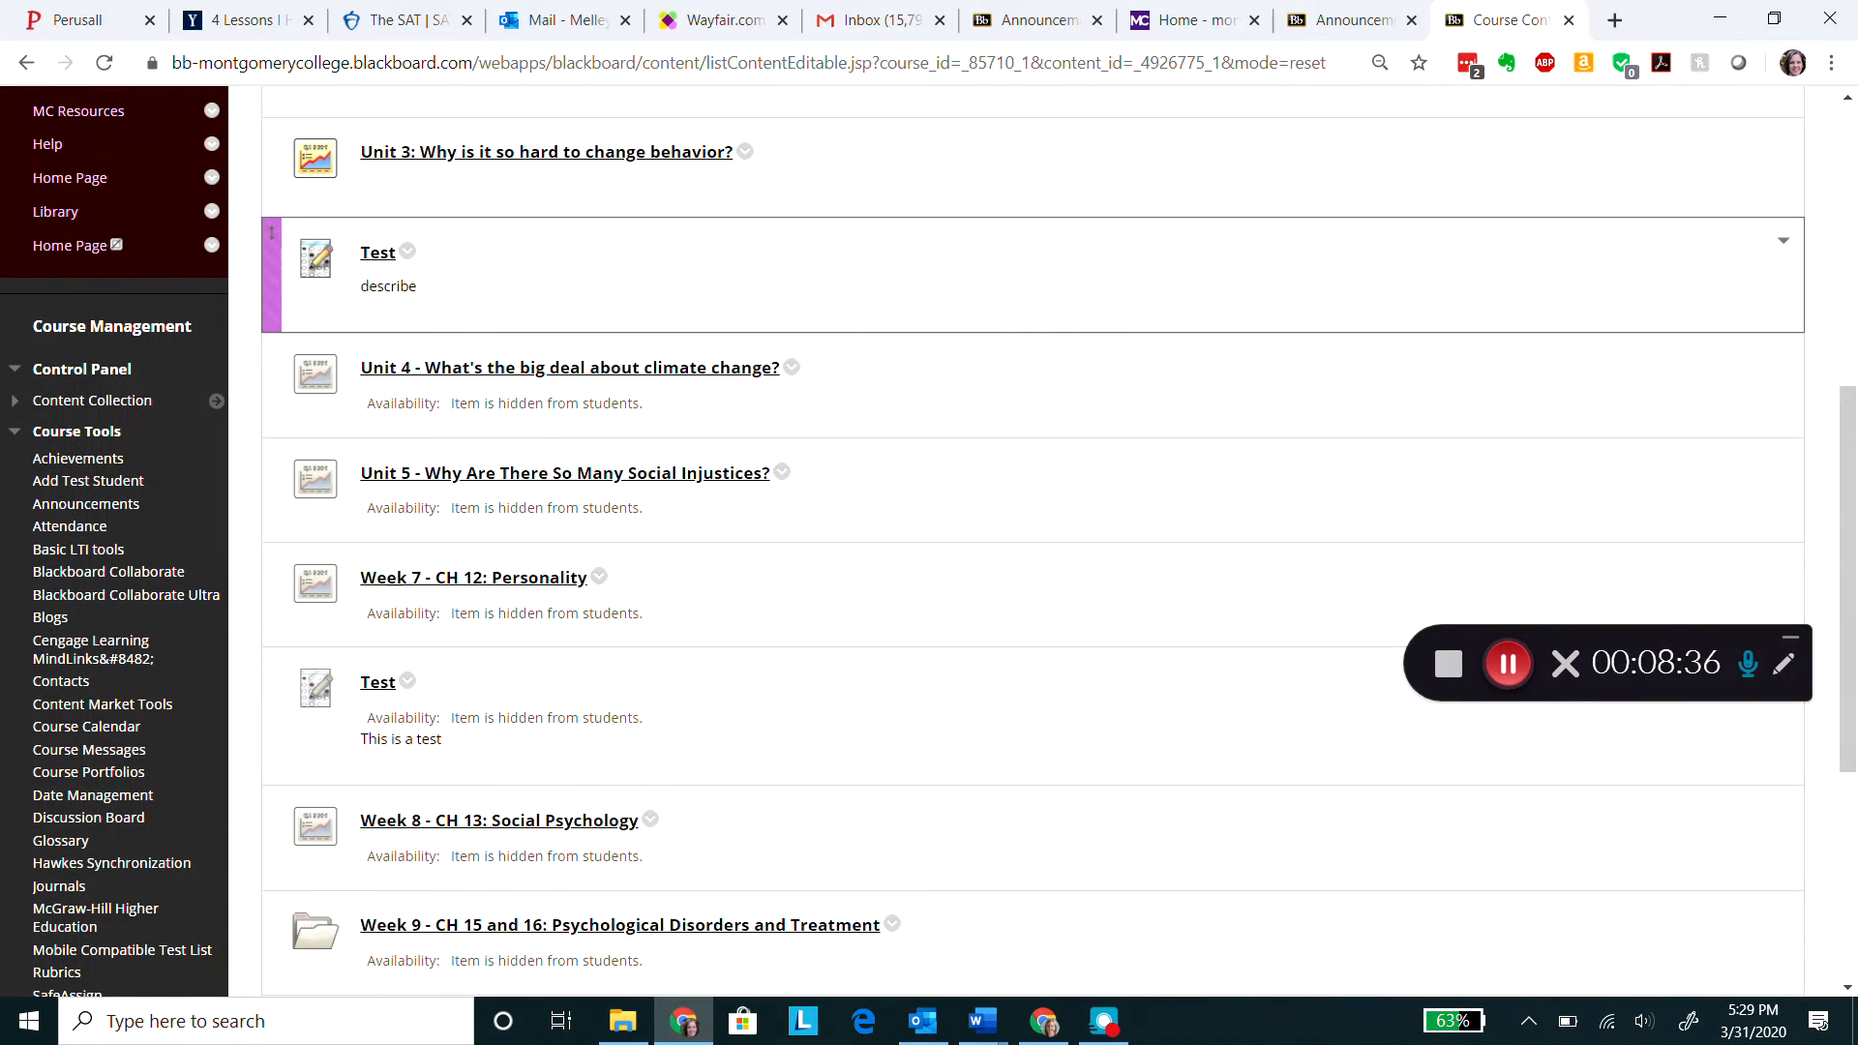
# Move the Test item below Unit 3 into the Course Content folder "Unit 1 - How Do I Succeed in this Course?".
pyautogui.moveTo(1829, 592); pyautogui.dragTo(1820, 420)
pyautogui.scroll(3, 1820, 435)
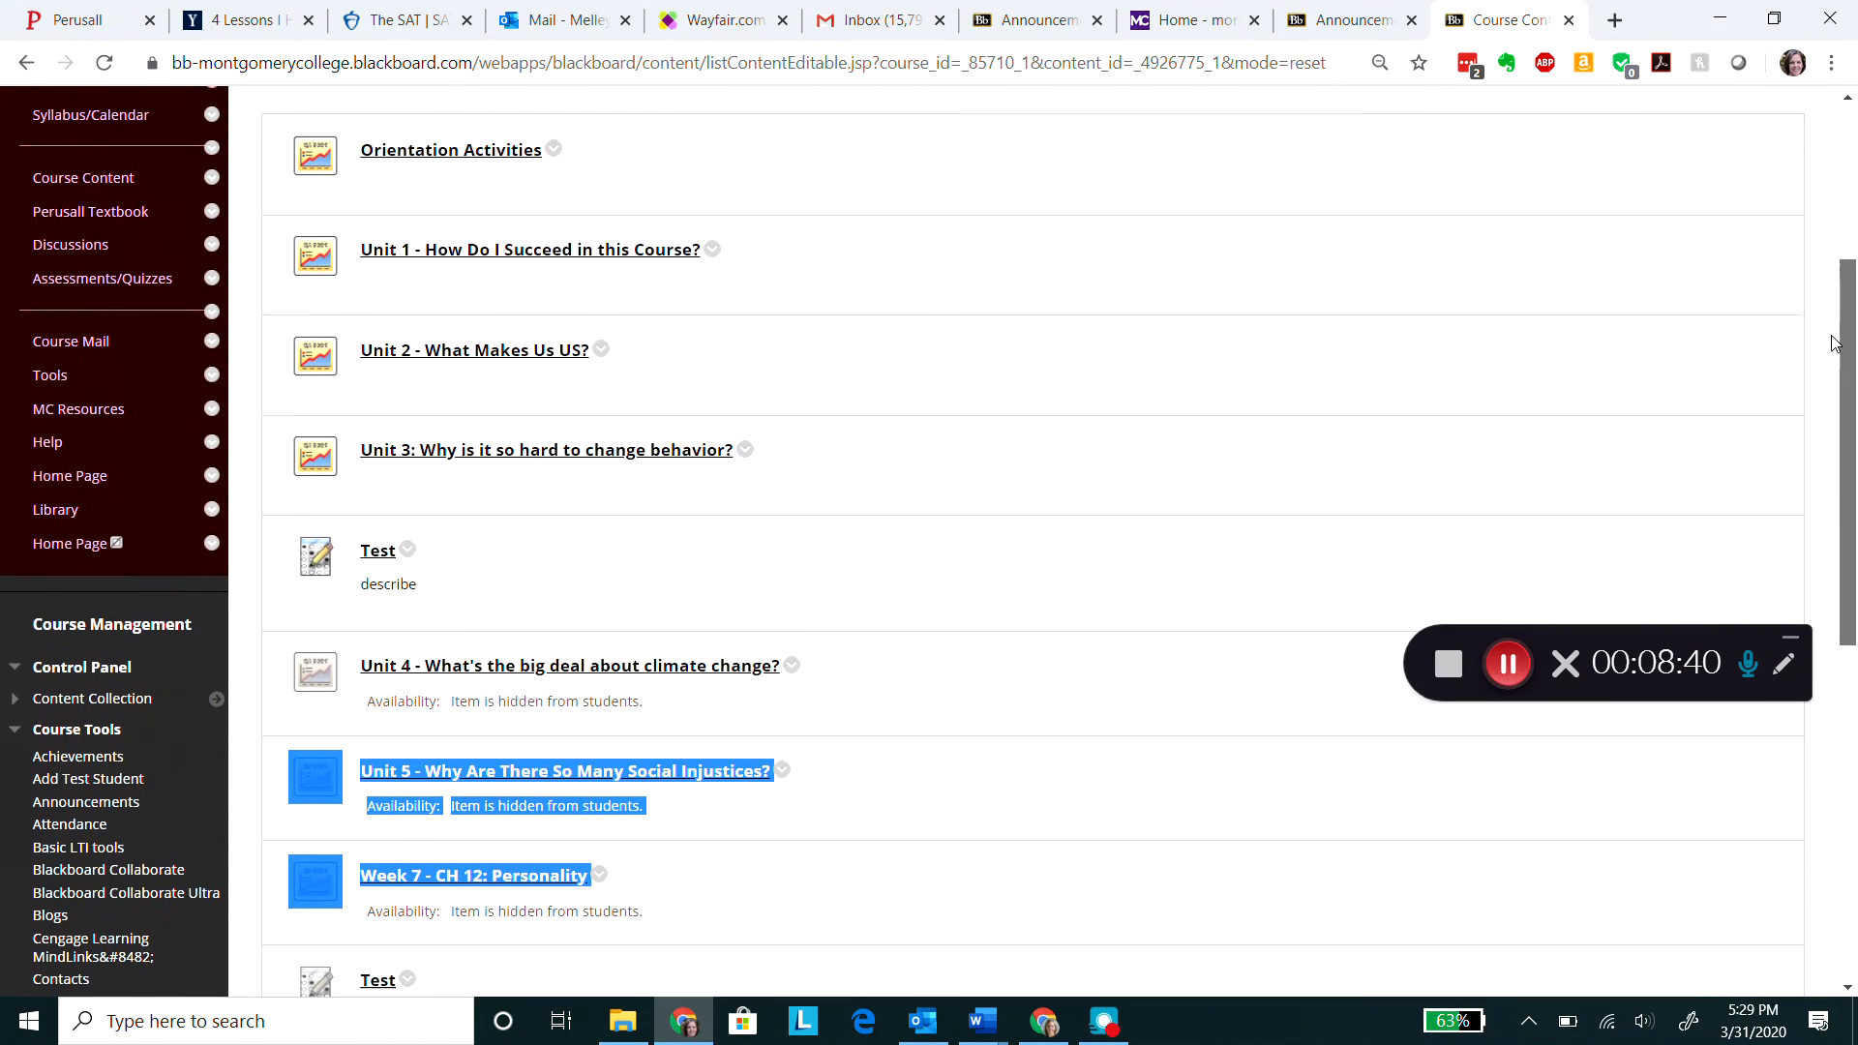
pyautogui.click(408, 559)
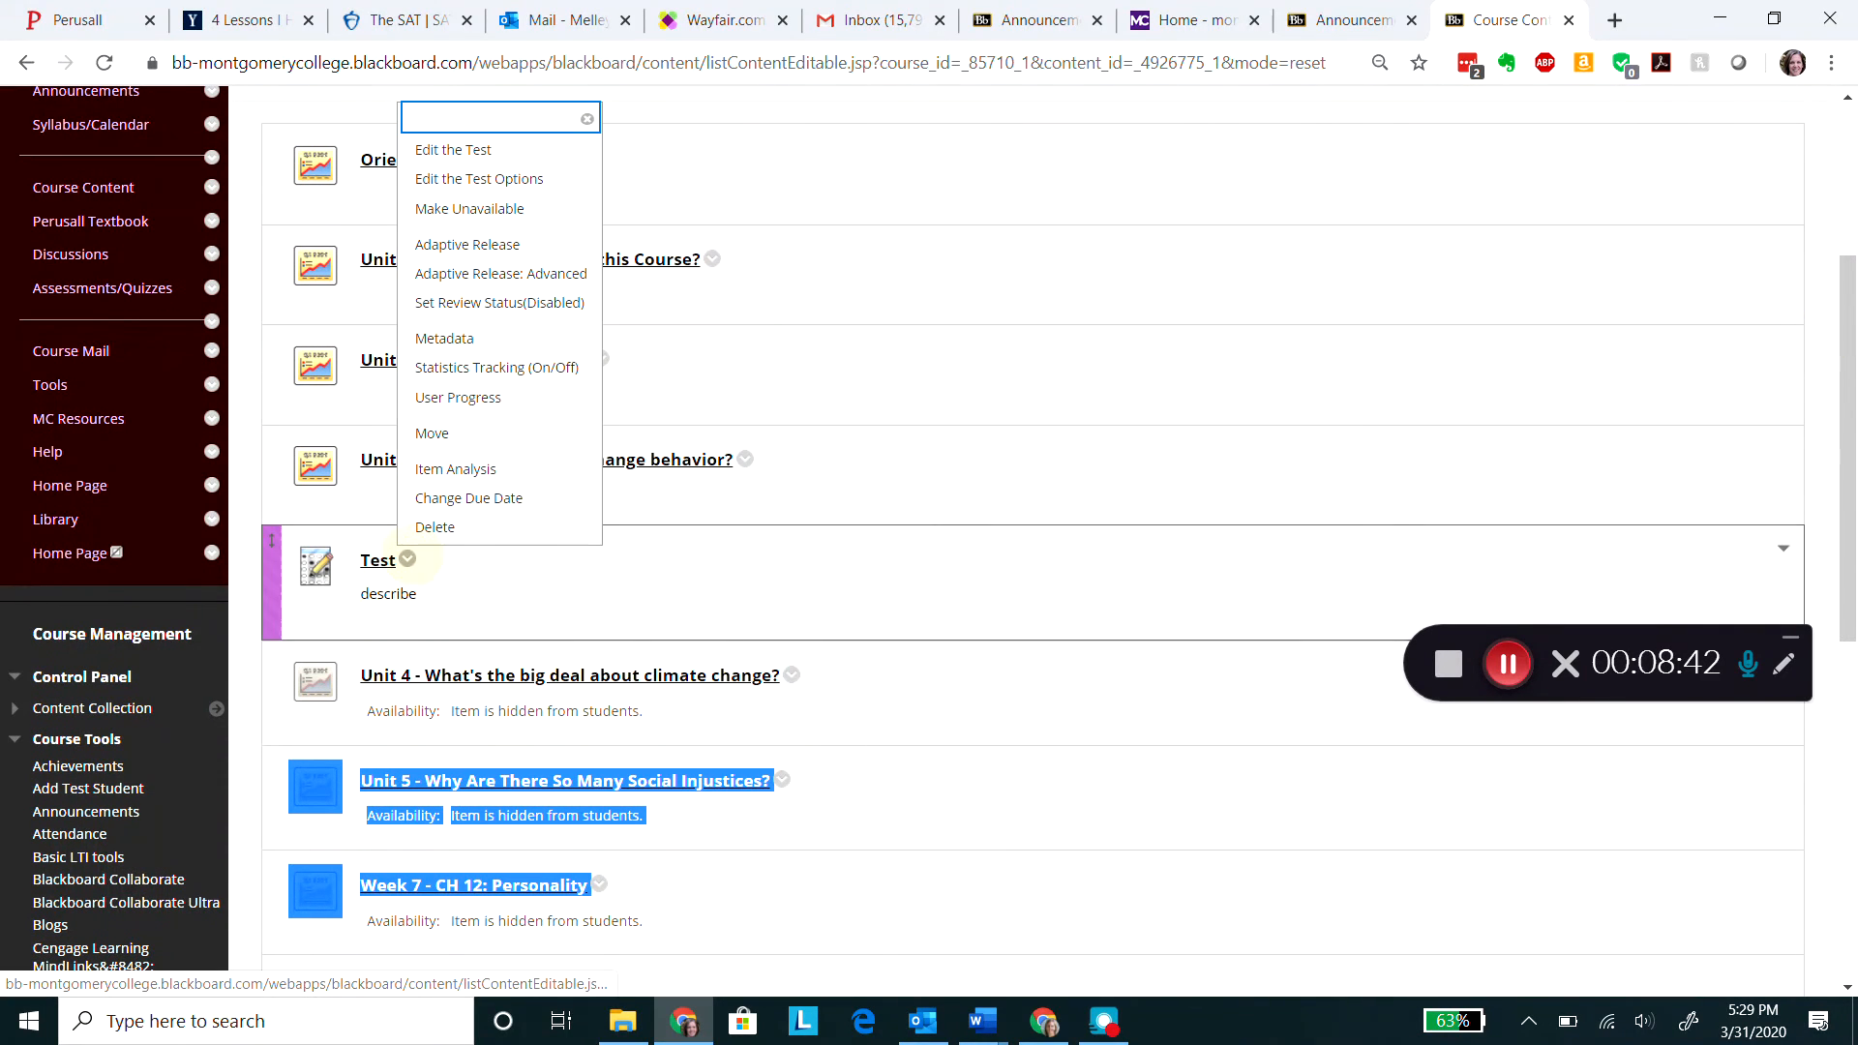
pyautogui.click(458, 433)
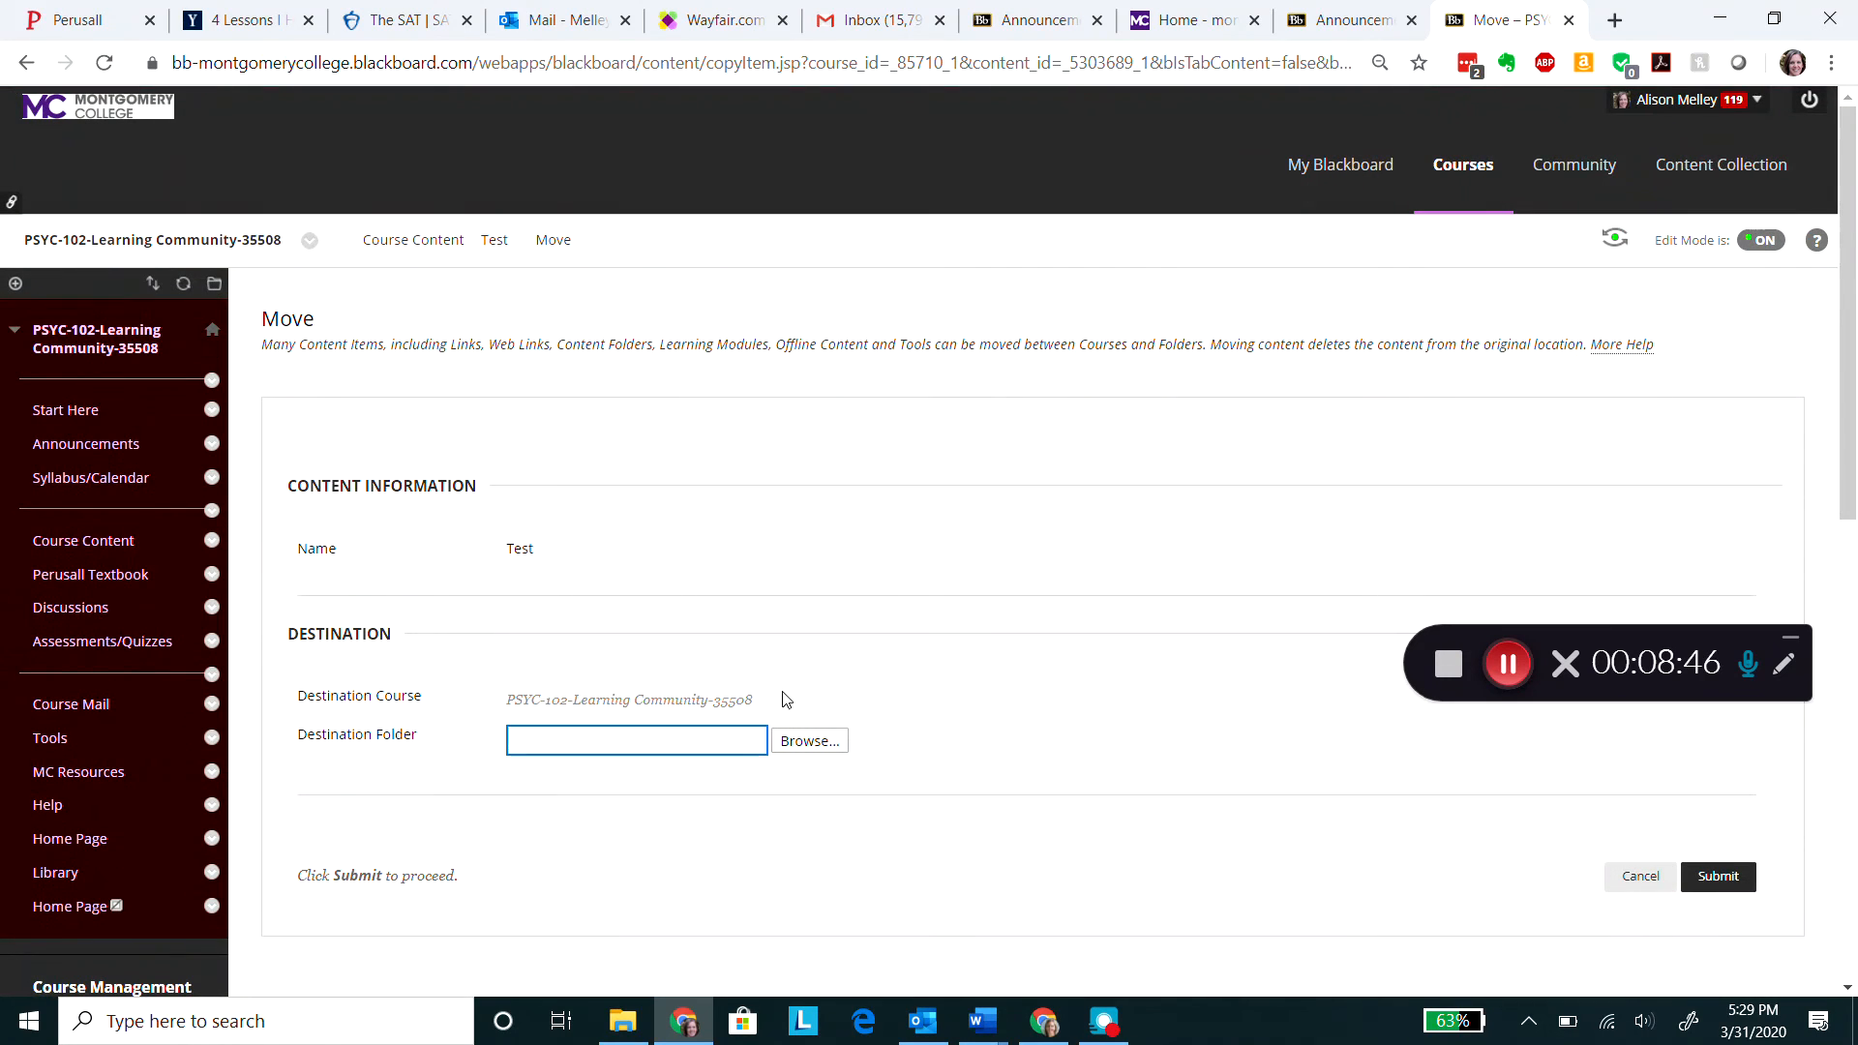
pyautogui.click(811, 741)
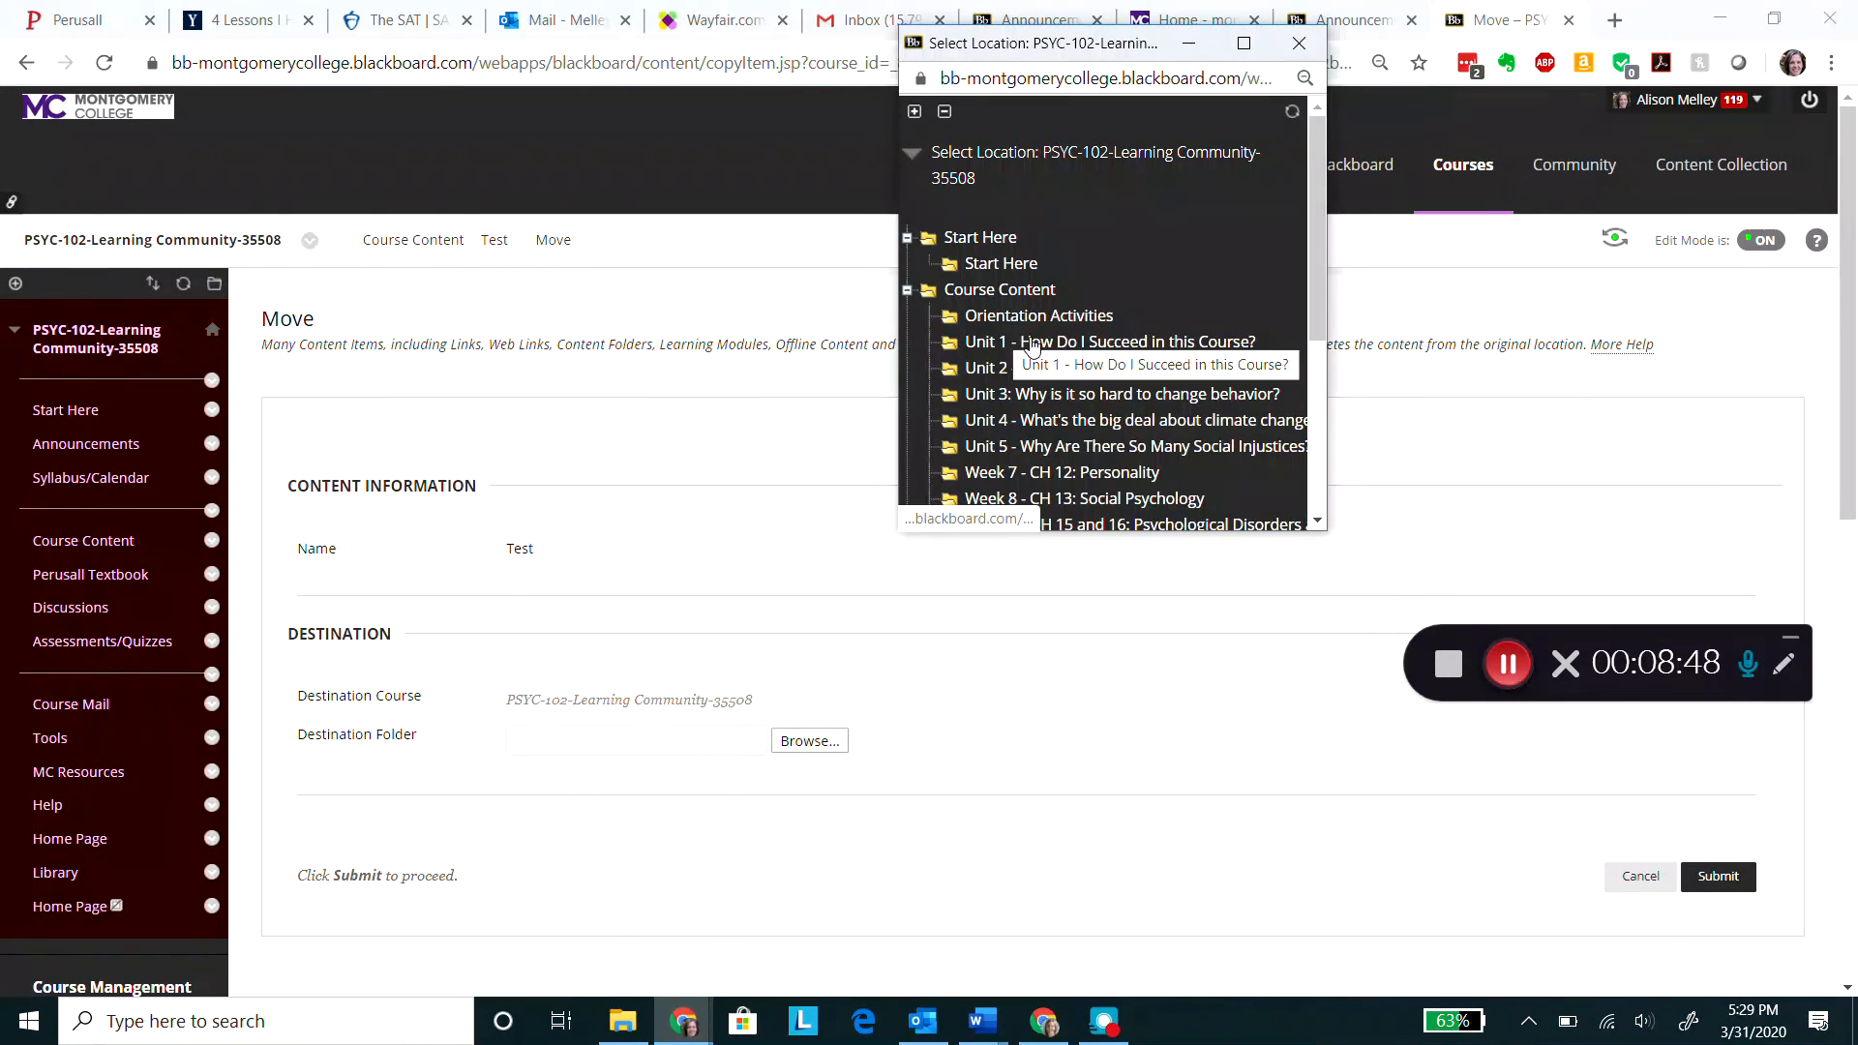
pyautogui.click(1051, 341)
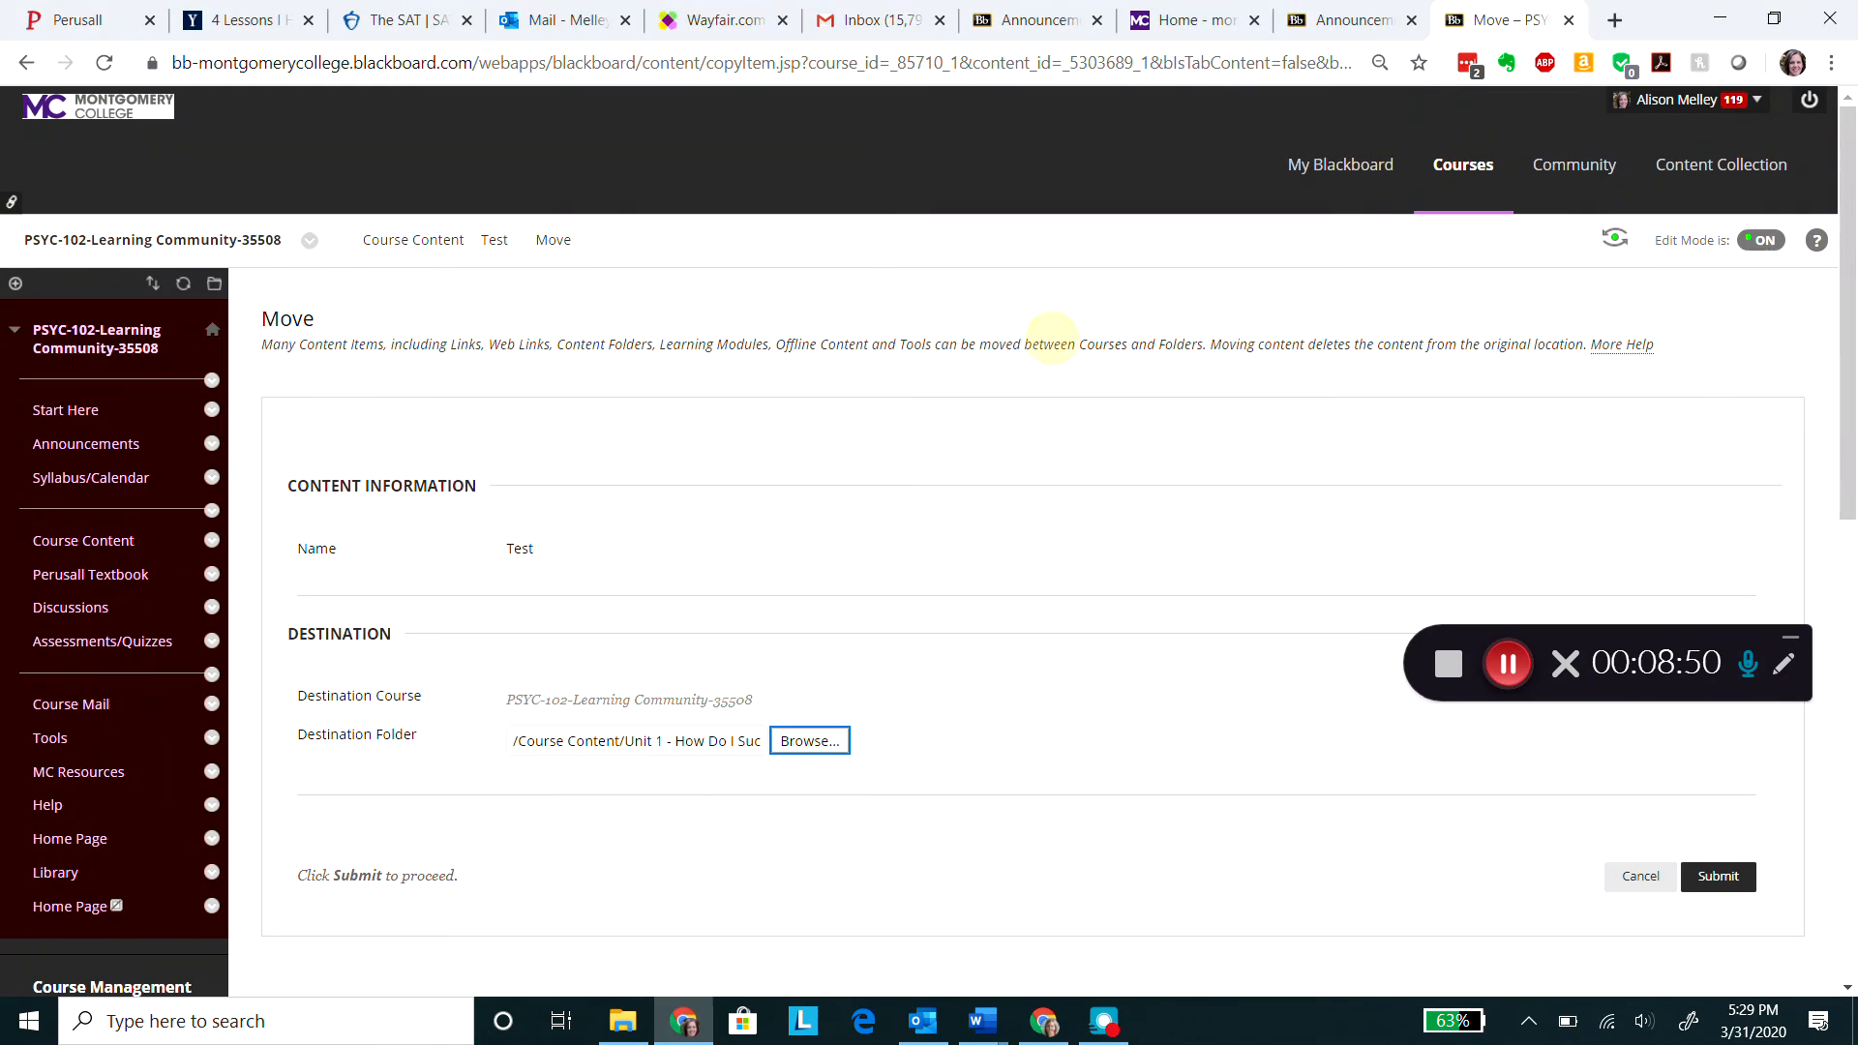
pyautogui.click(1719, 876)
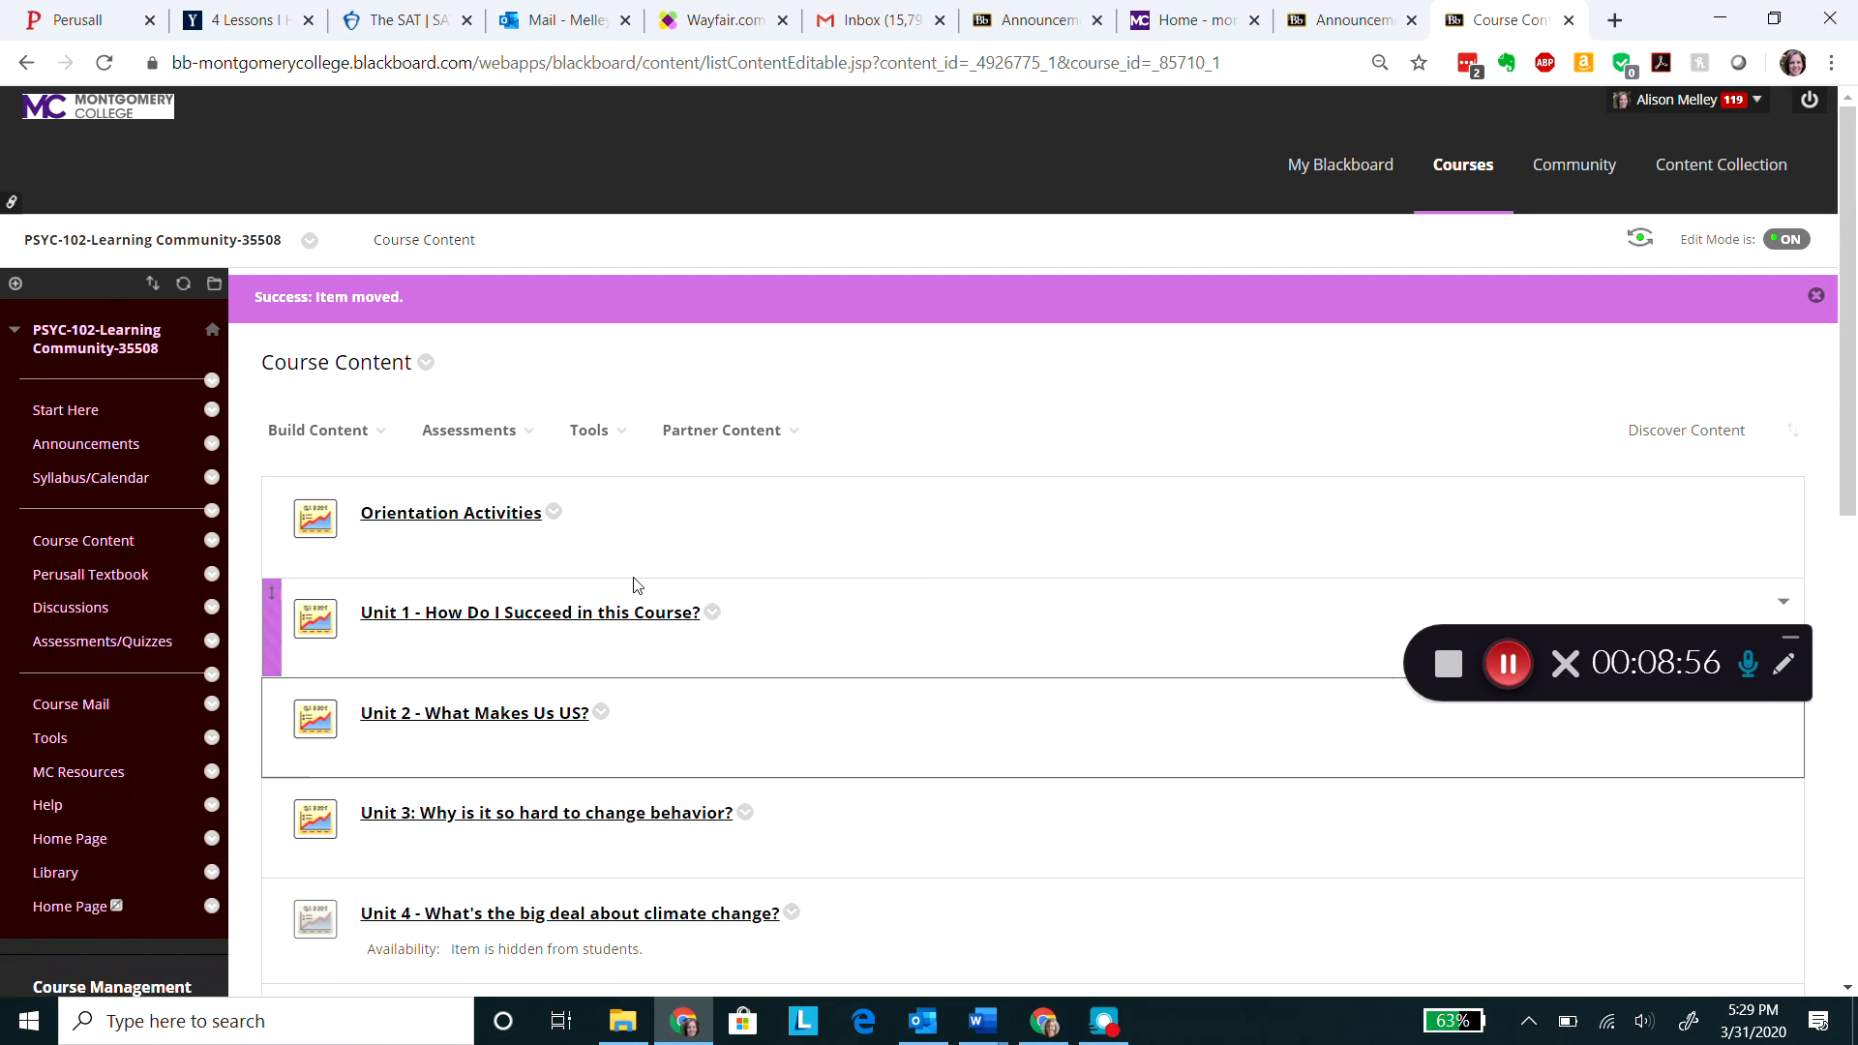
# Open the Unit 1 learning module and view the actions available for the Test item at its end.
pyautogui.click(540, 612)
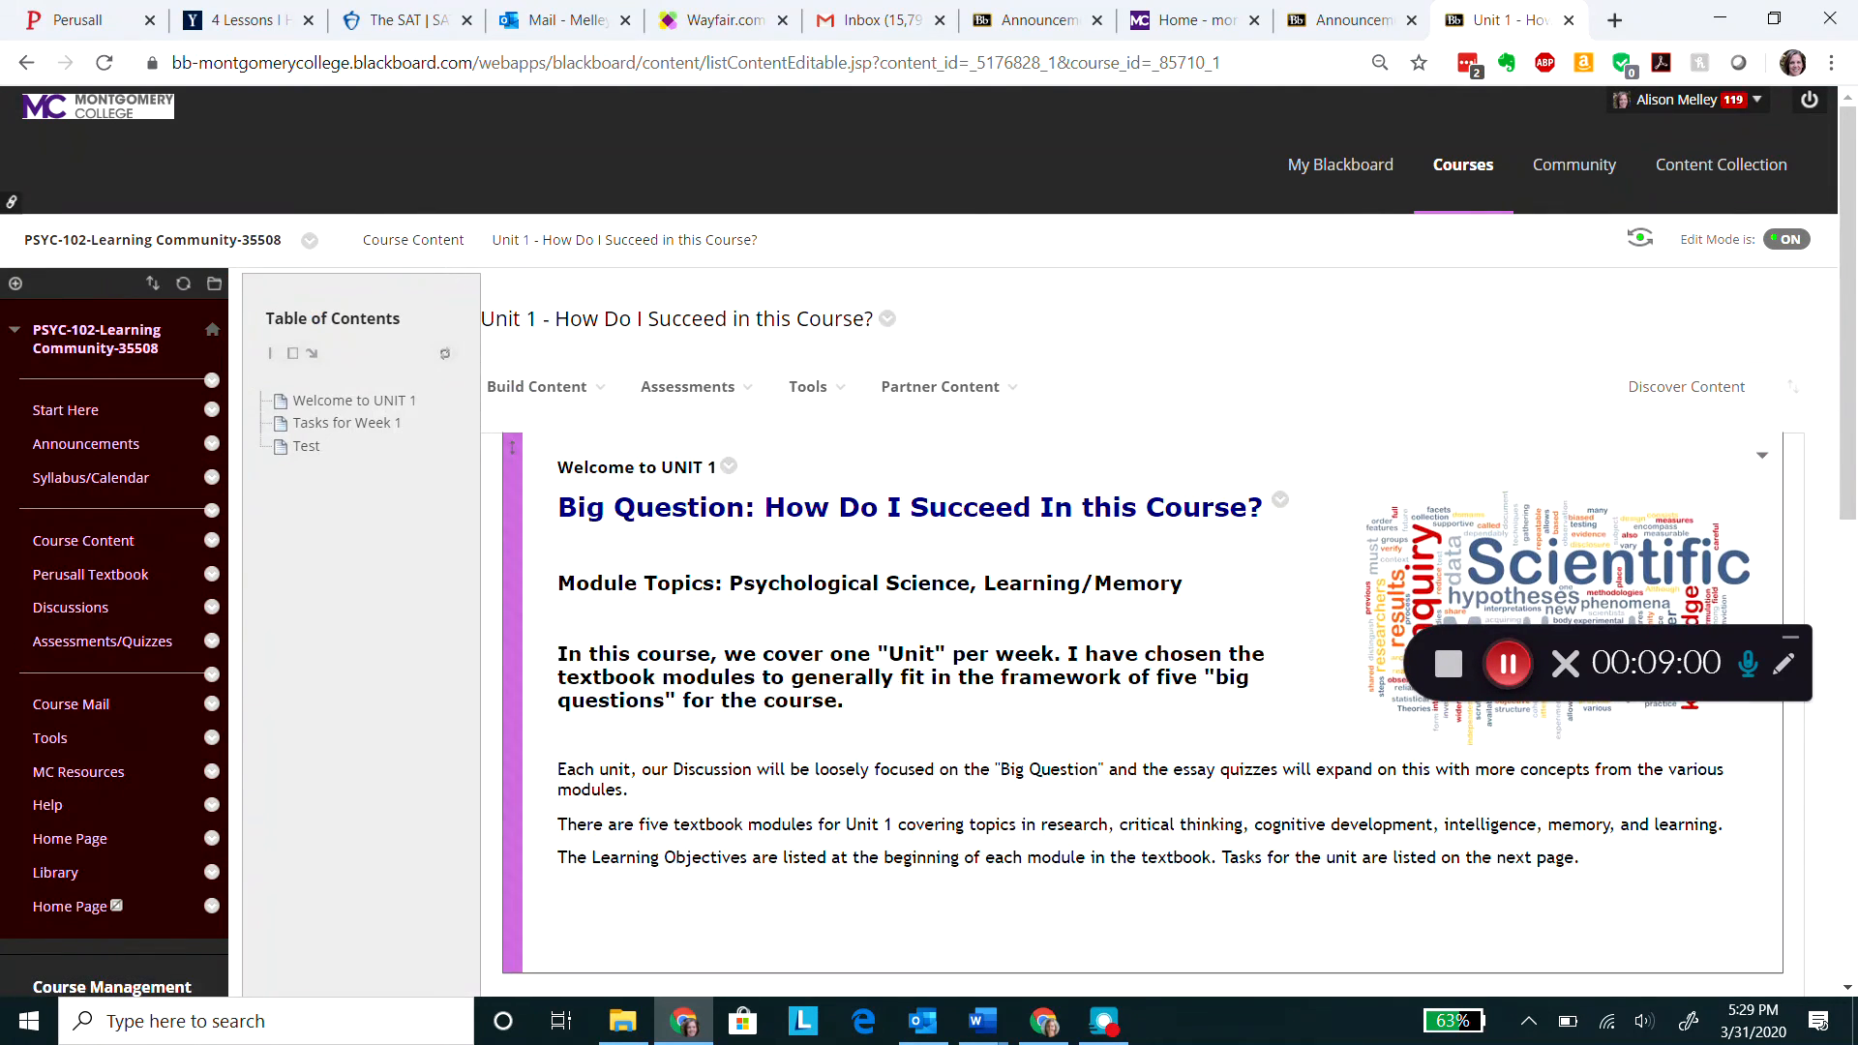
pyautogui.scroll(-10, 968, 581)
pyautogui.scroll(-1, 968, 580)
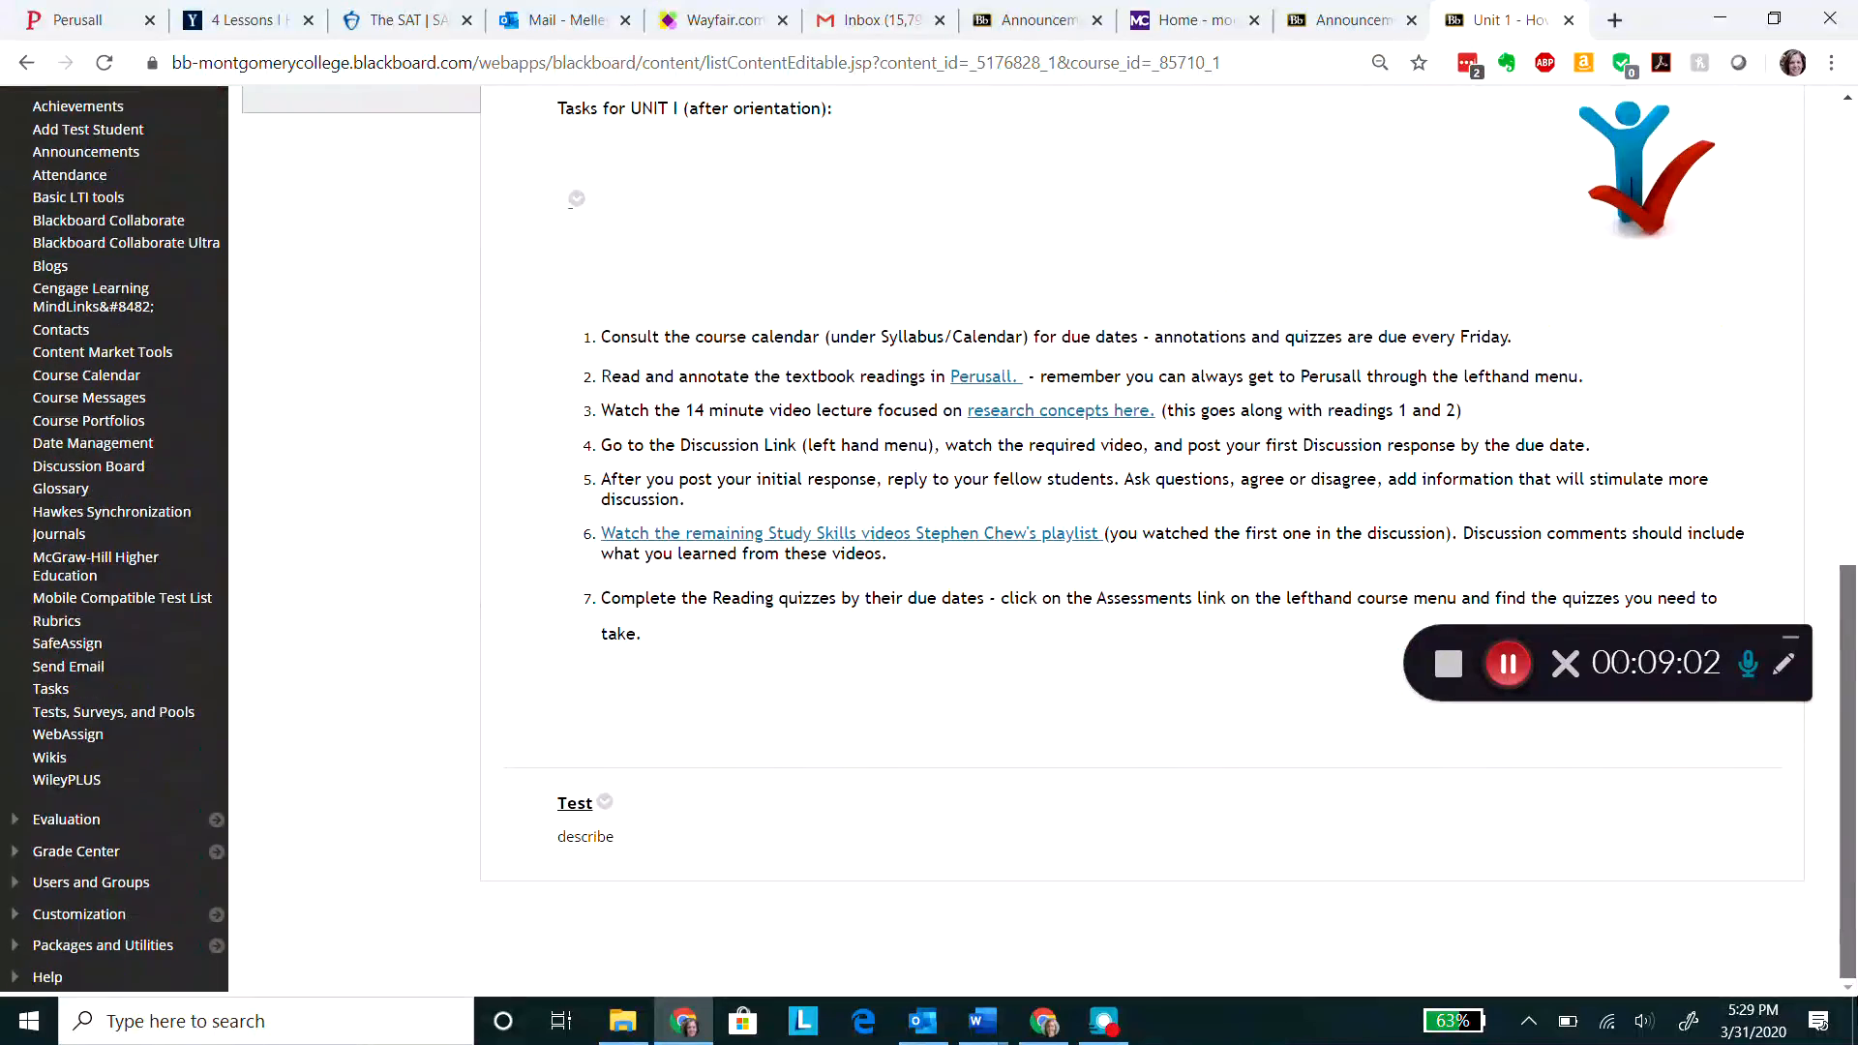
pyautogui.click(605, 802)
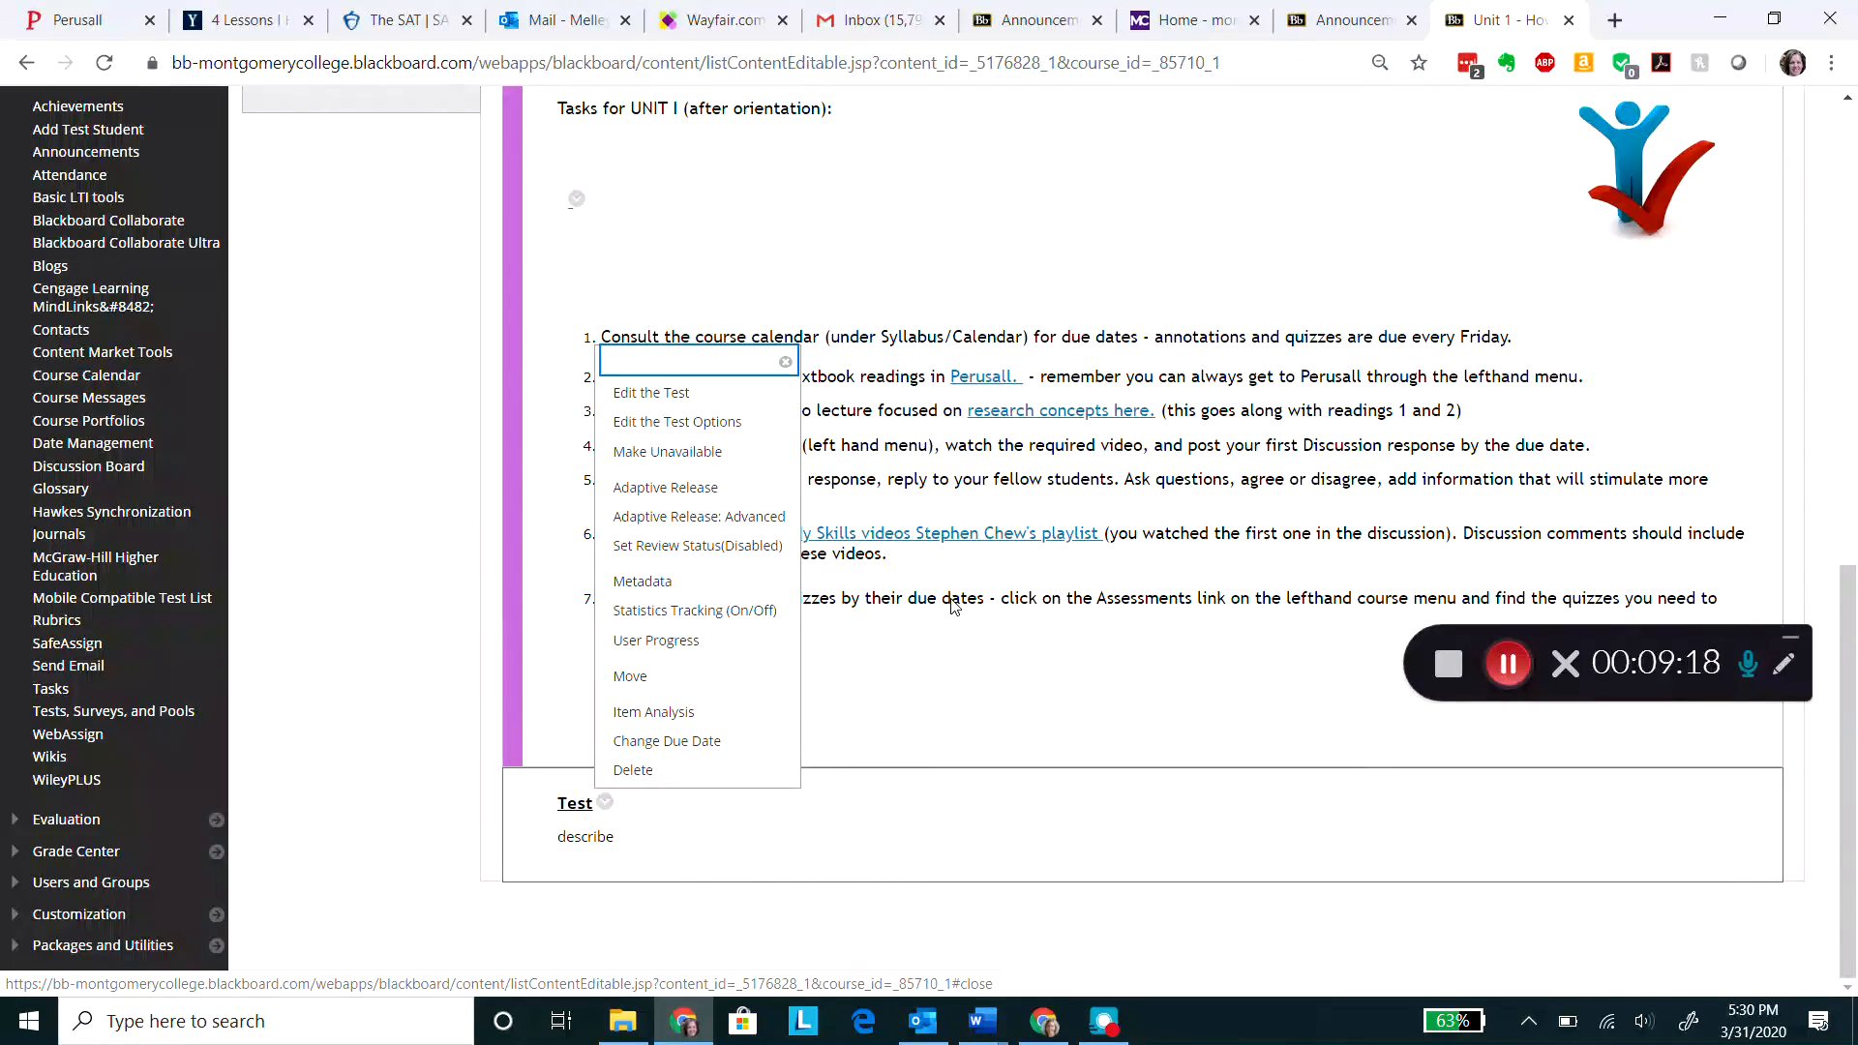
# Export the test deployed in Unit 1 to the local Video lectures folder as Test_ExportFile_35508.202030_Test (2).
pyautogui.scroll(2, 929, 533)
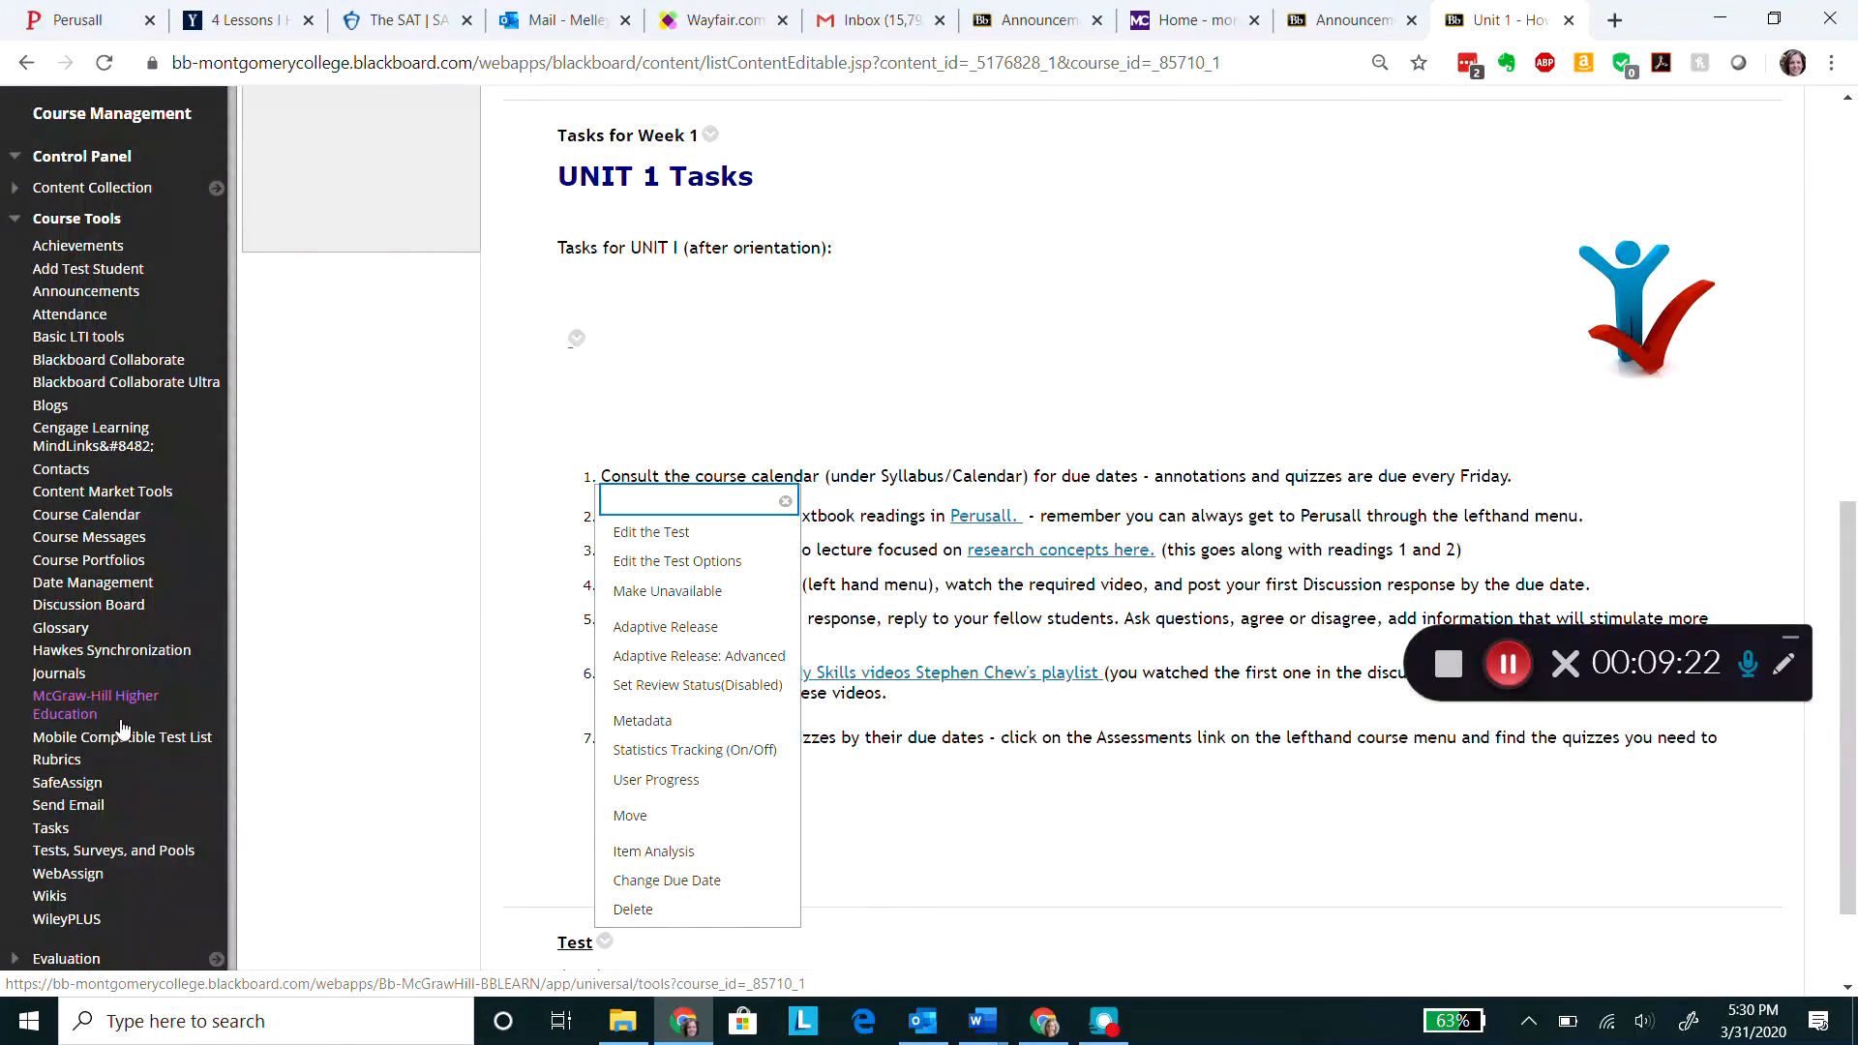
pyautogui.click(131, 854)
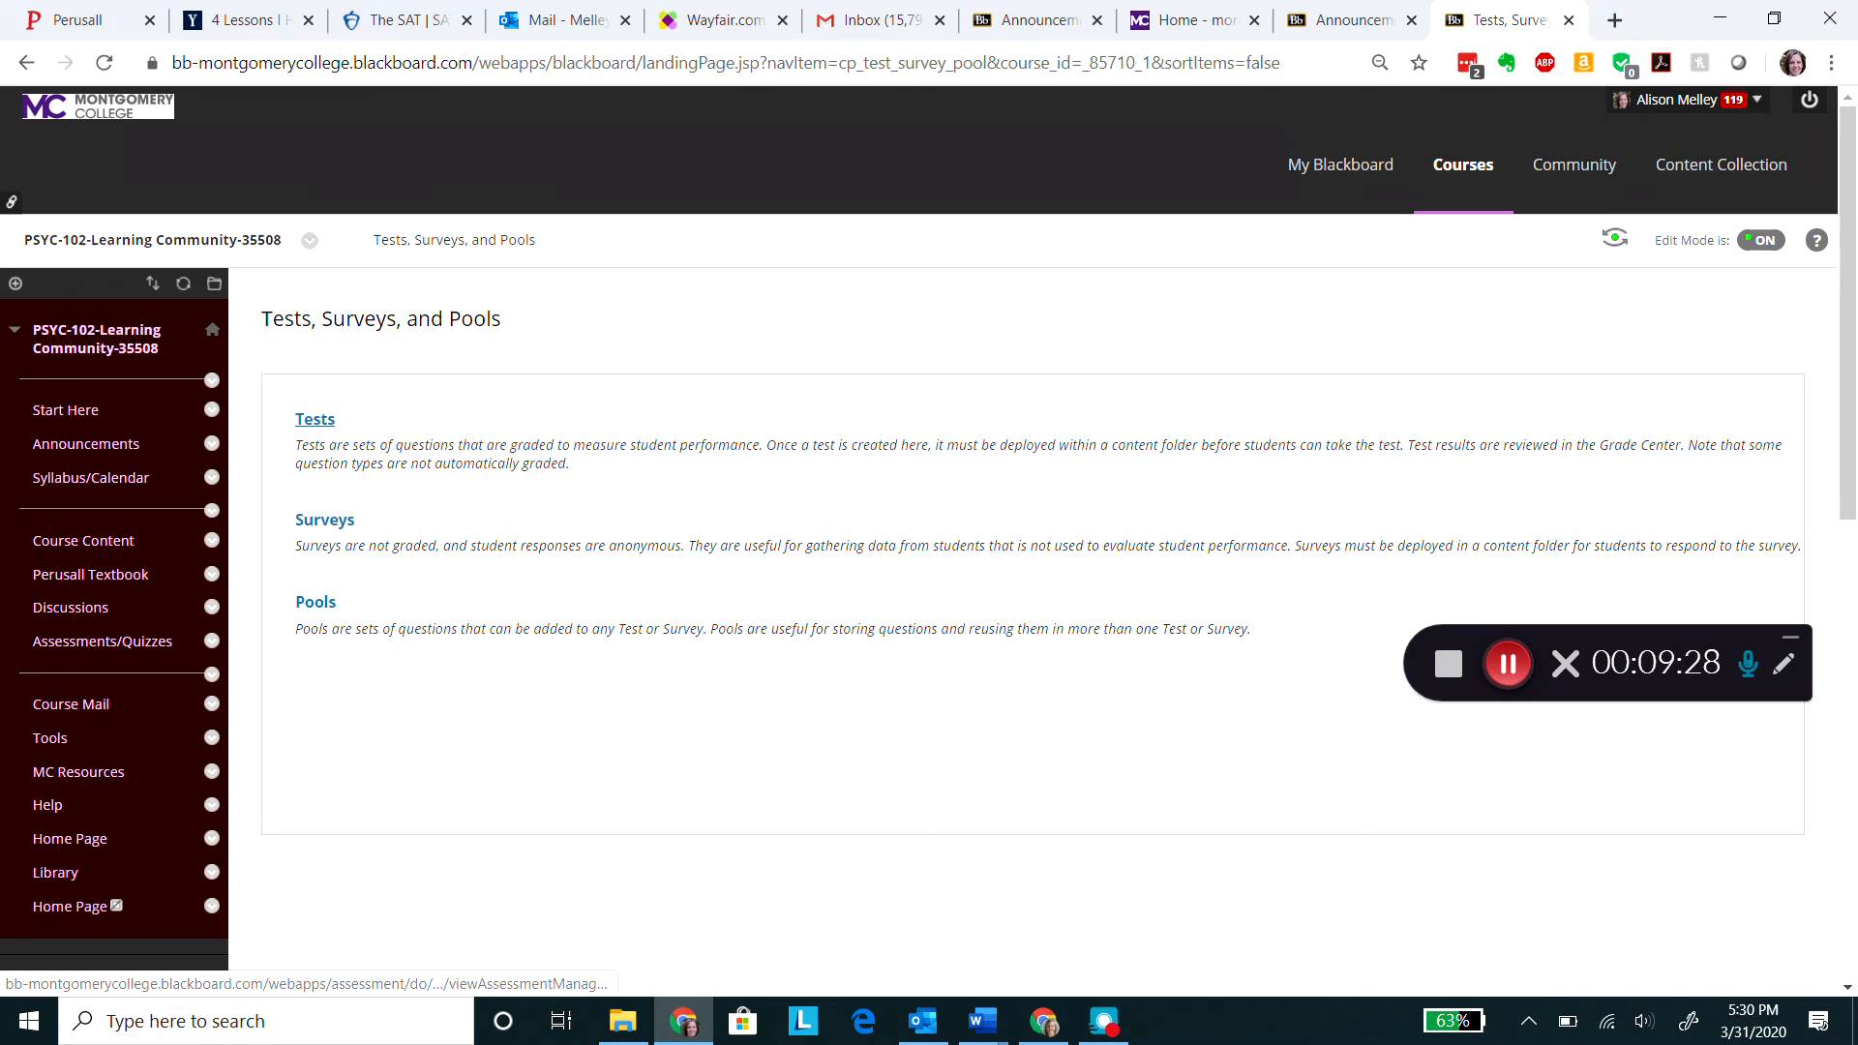
pyautogui.click(314, 419)
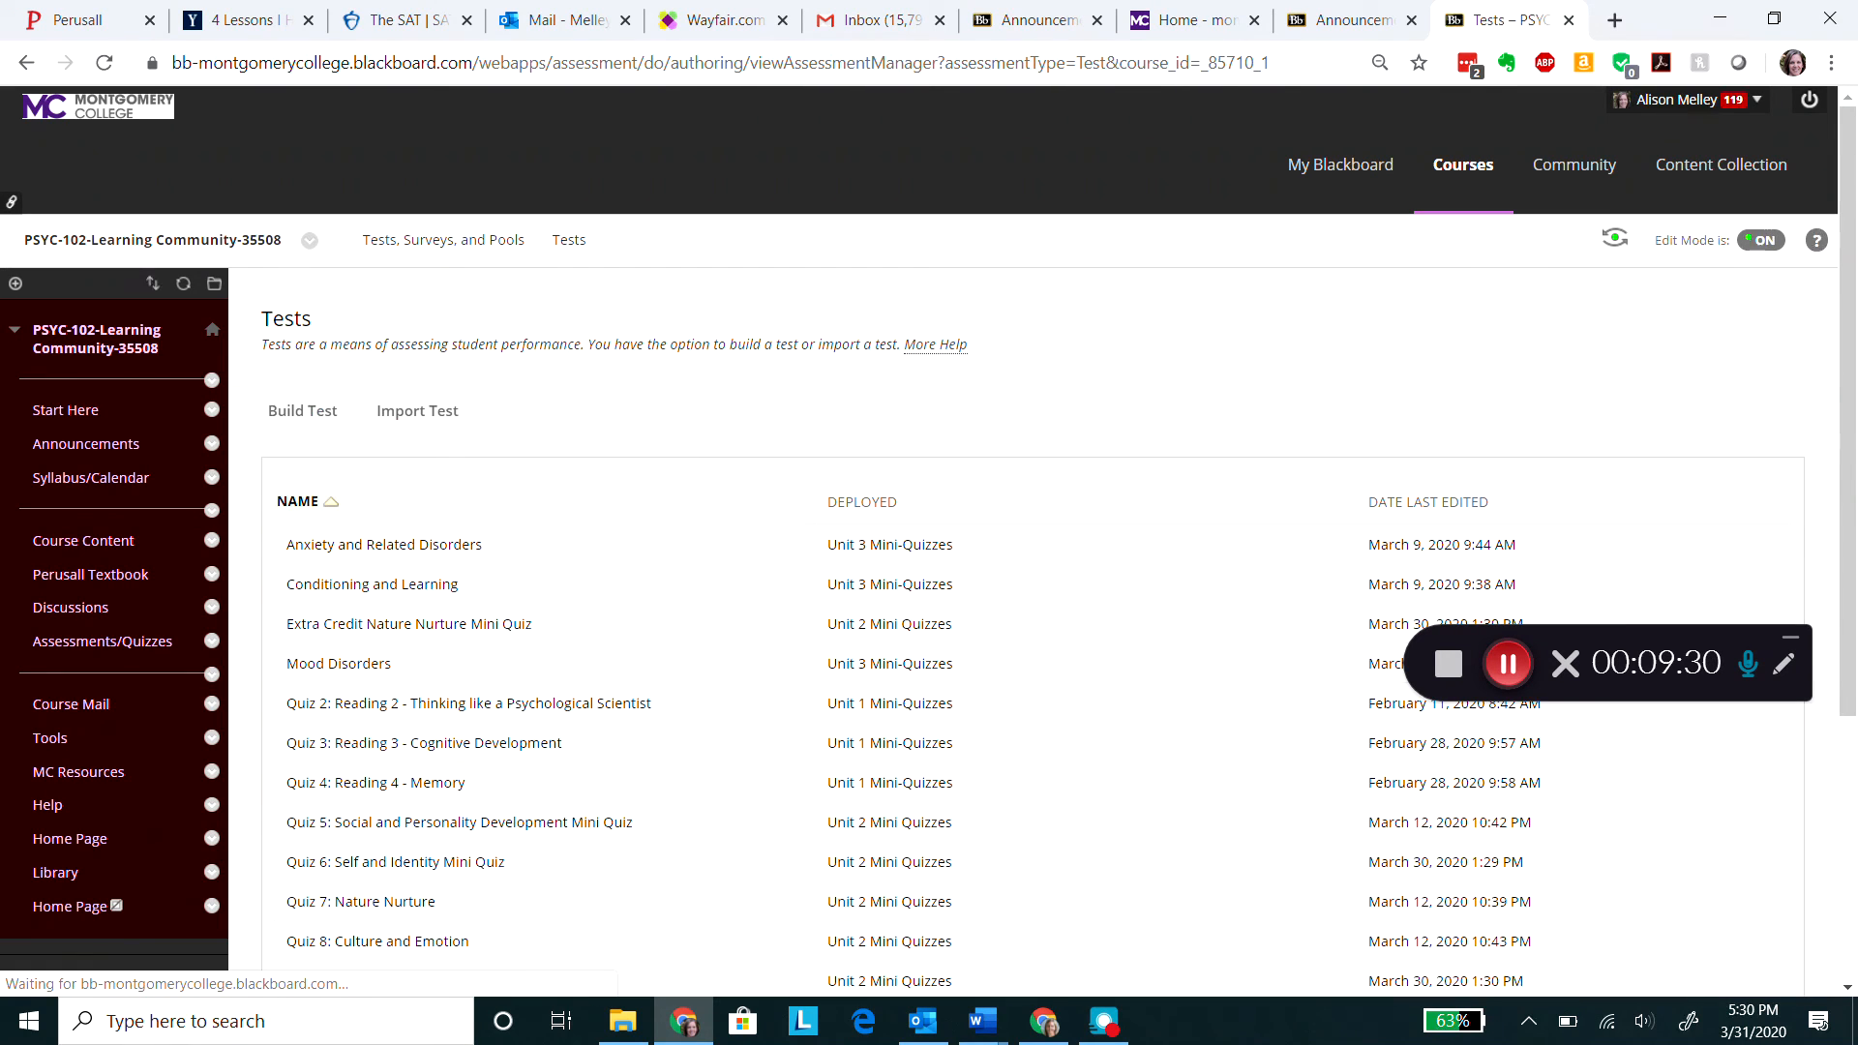
pyautogui.scroll(-10, 1803, 286)
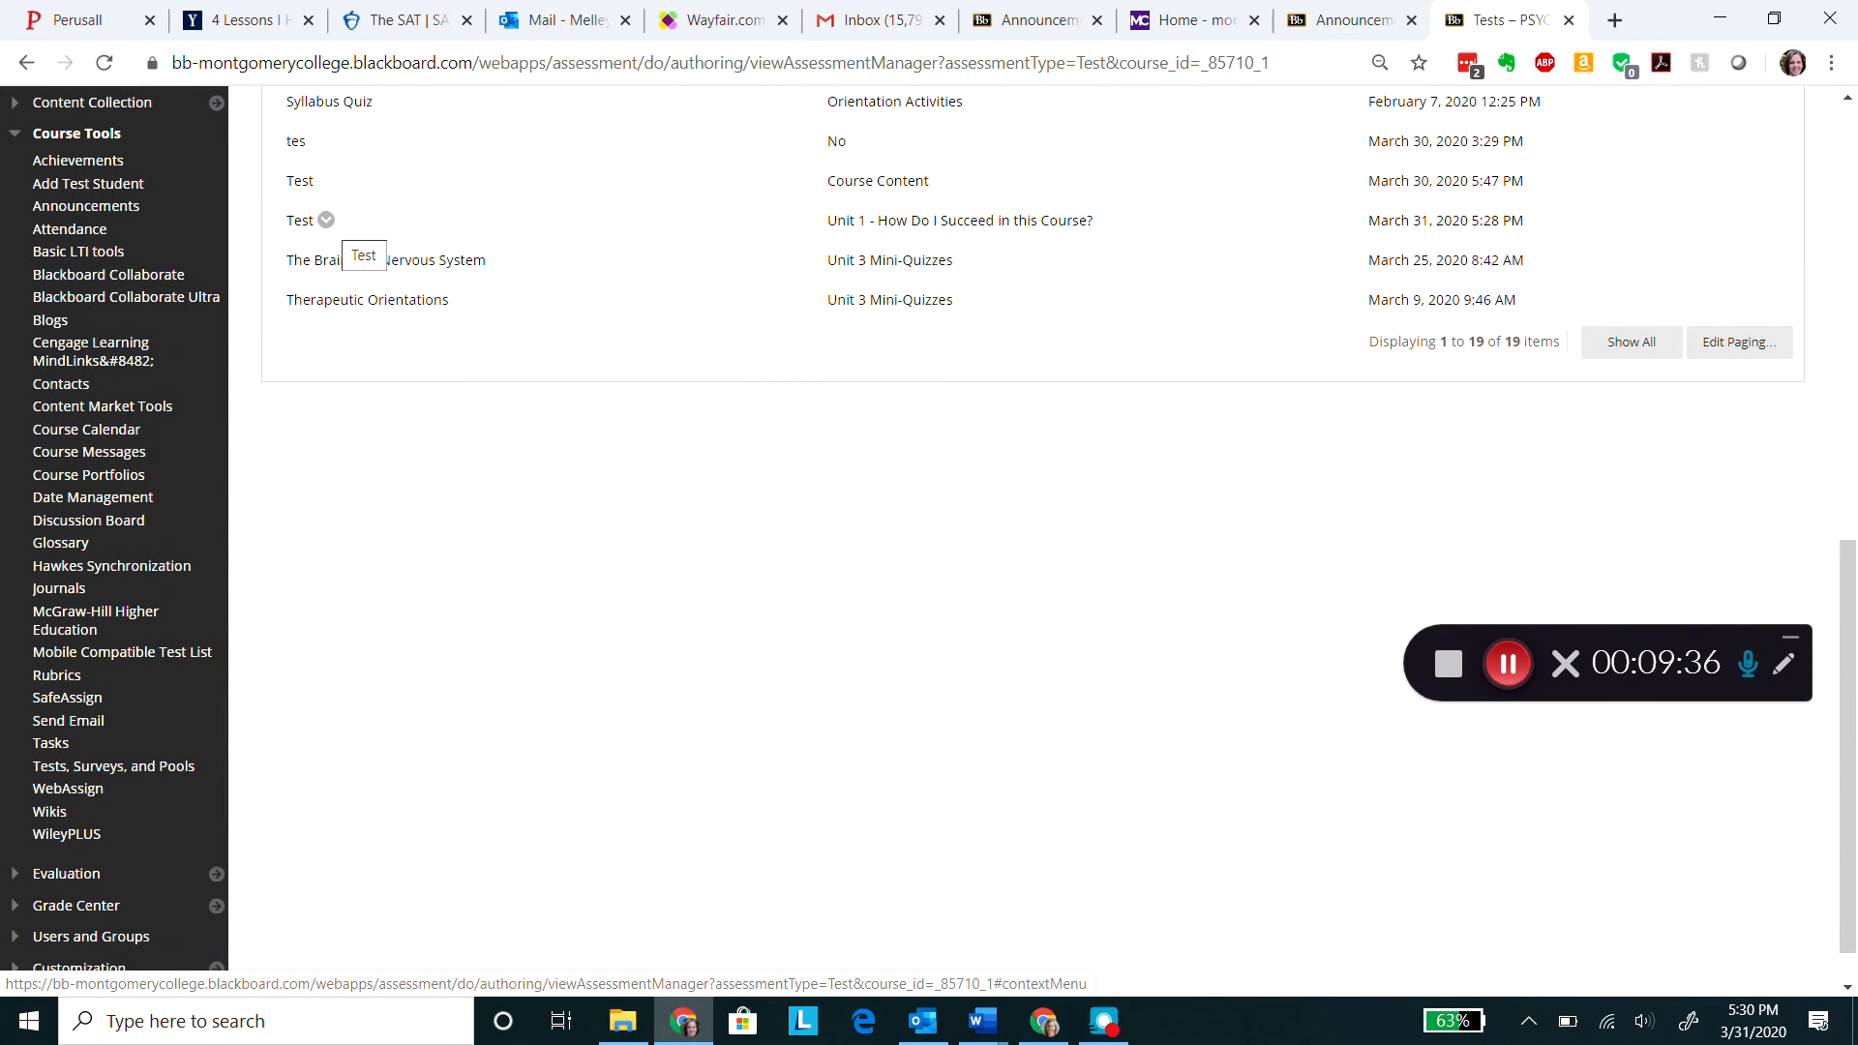
pyautogui.click(326, 220)
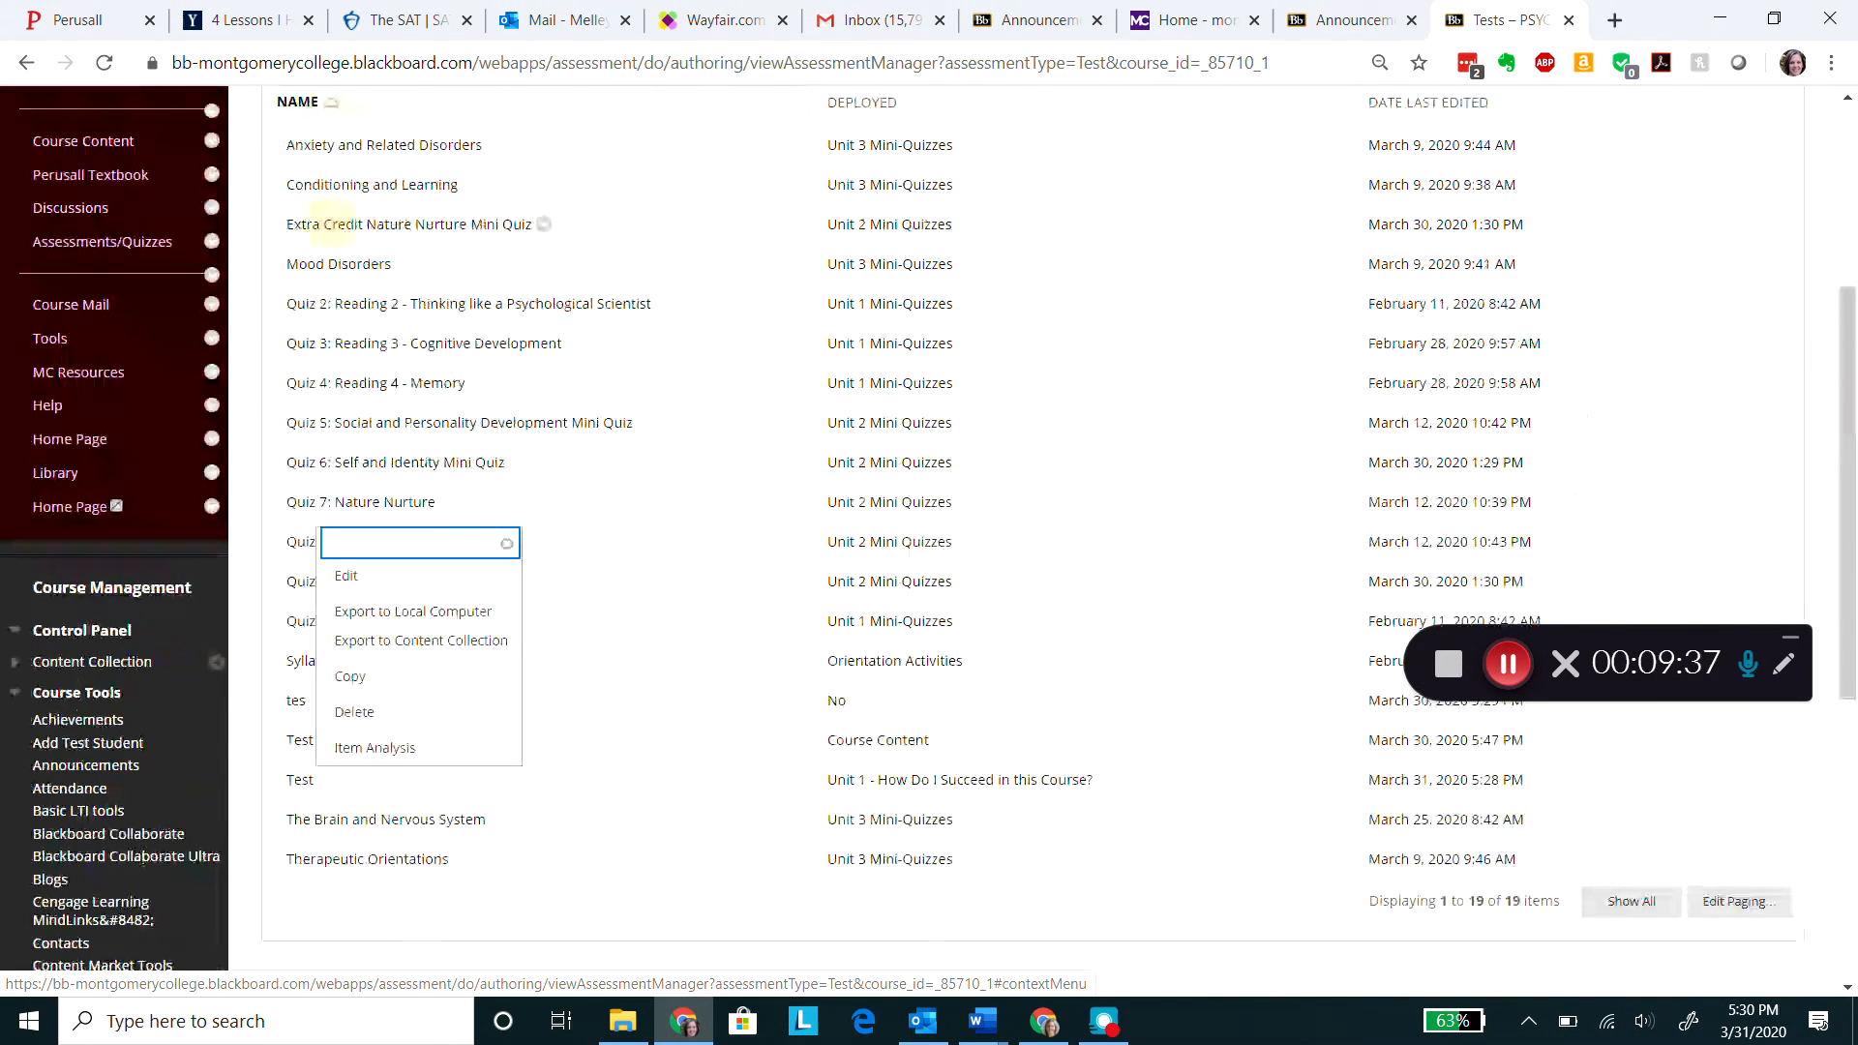
pyautogui.click(413, 611)
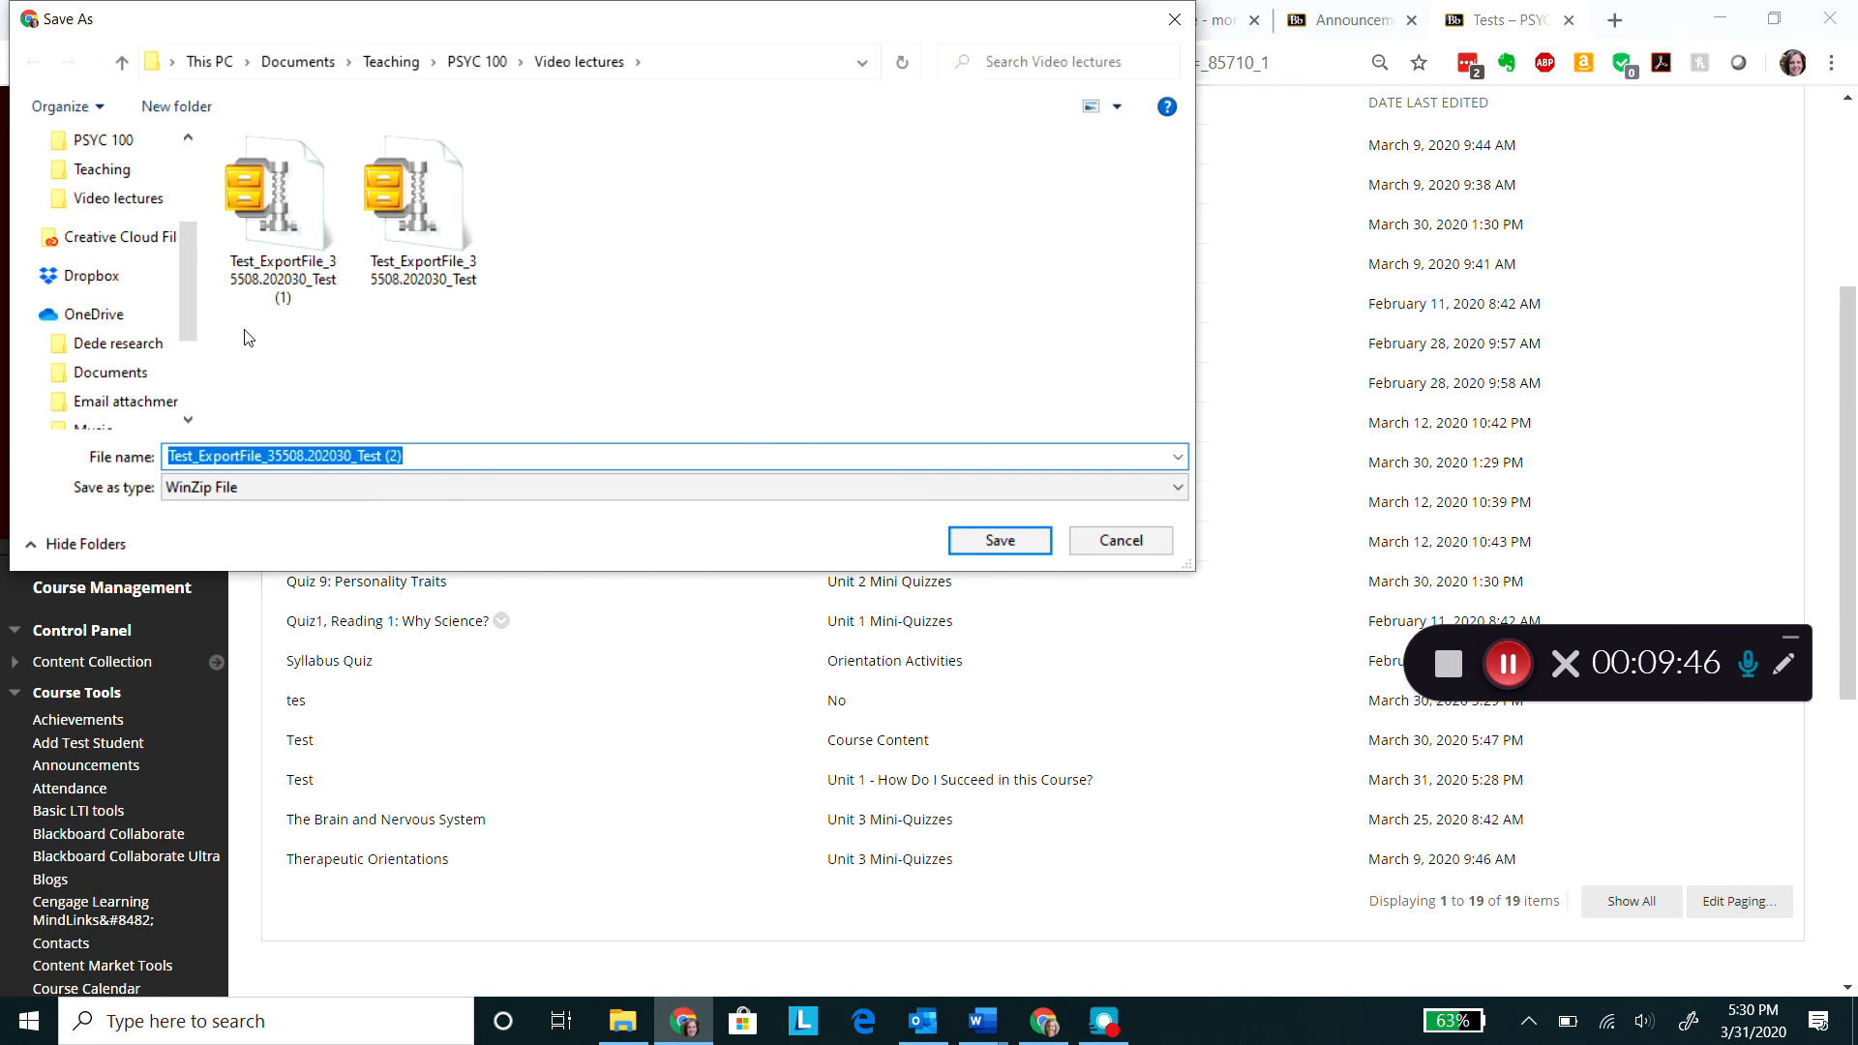
pyautogui.click(1017, 550)
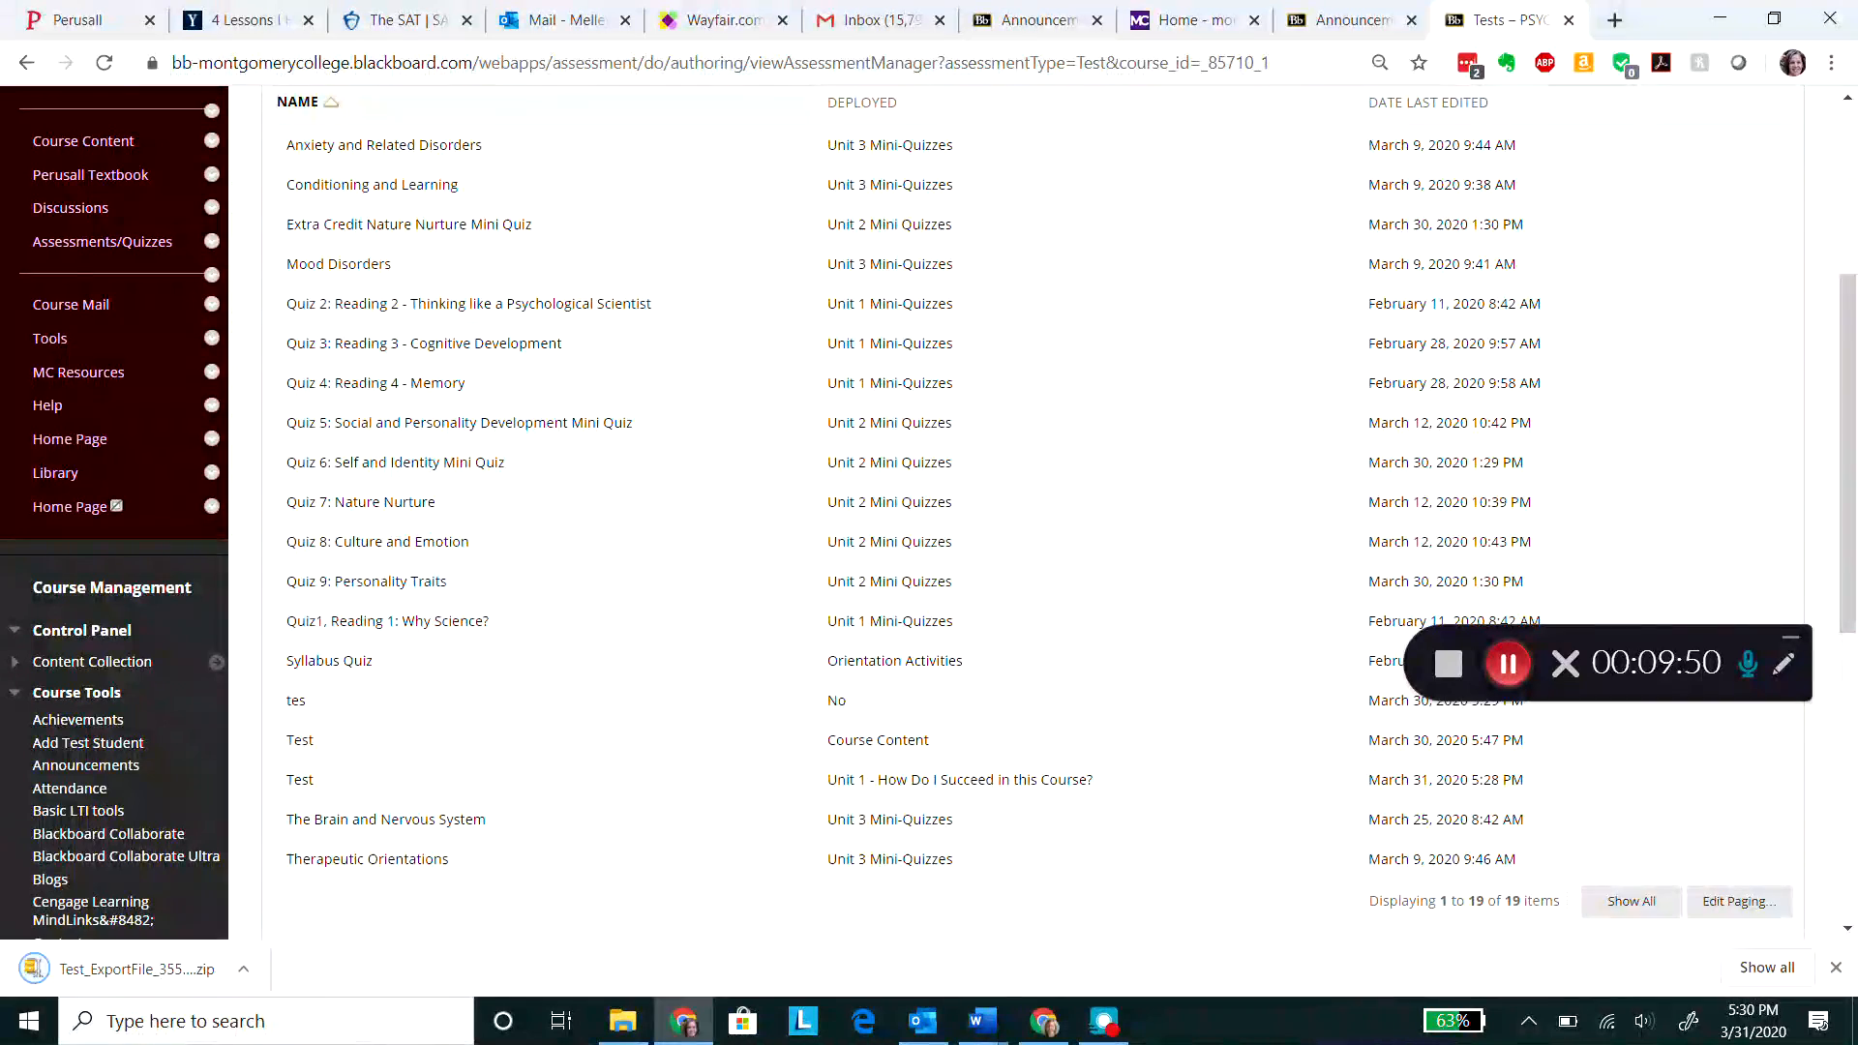
# Switch to the Winter 2020 - PSYC-102-50169 course and open its Tests list from Tests, Surveys, and Pools.
pyautogui.click(1346, 20)
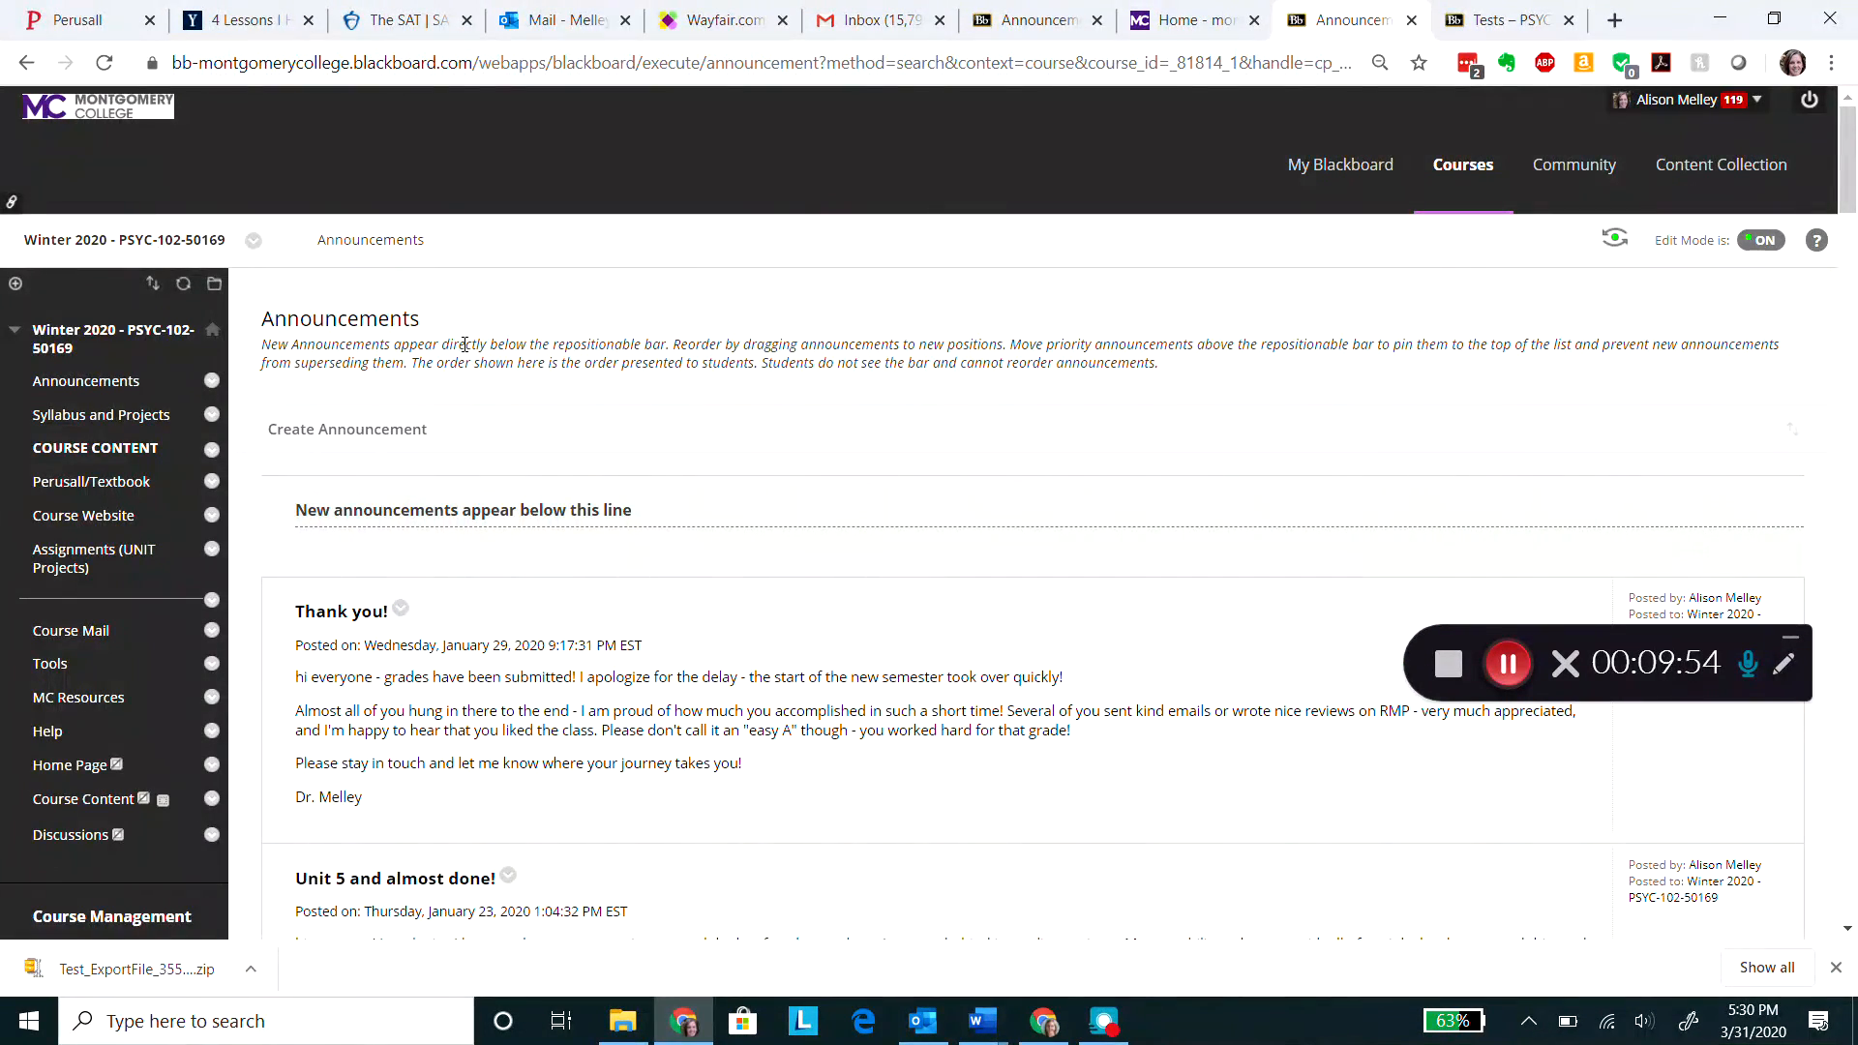
pyautogui.moveTo(1847, 145); pyautogui.dragTo(1848, 216)
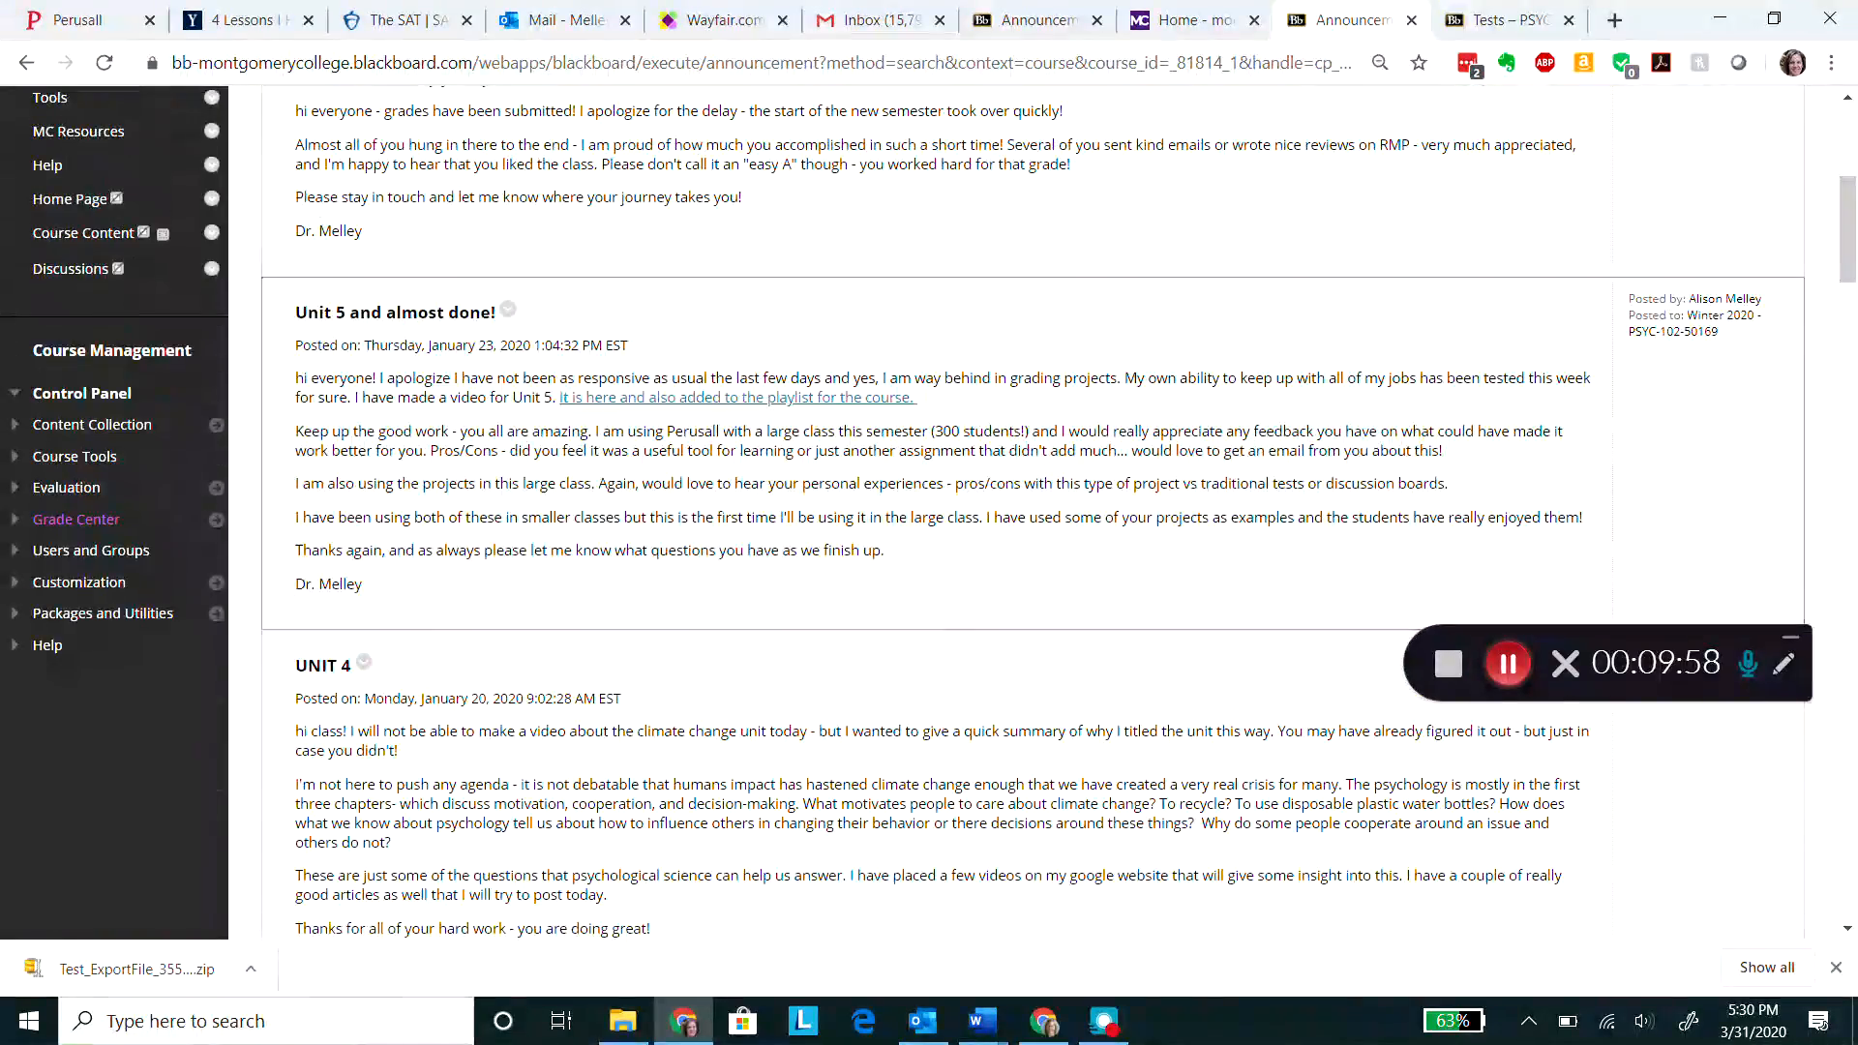
pyautogui.click(74, 456)
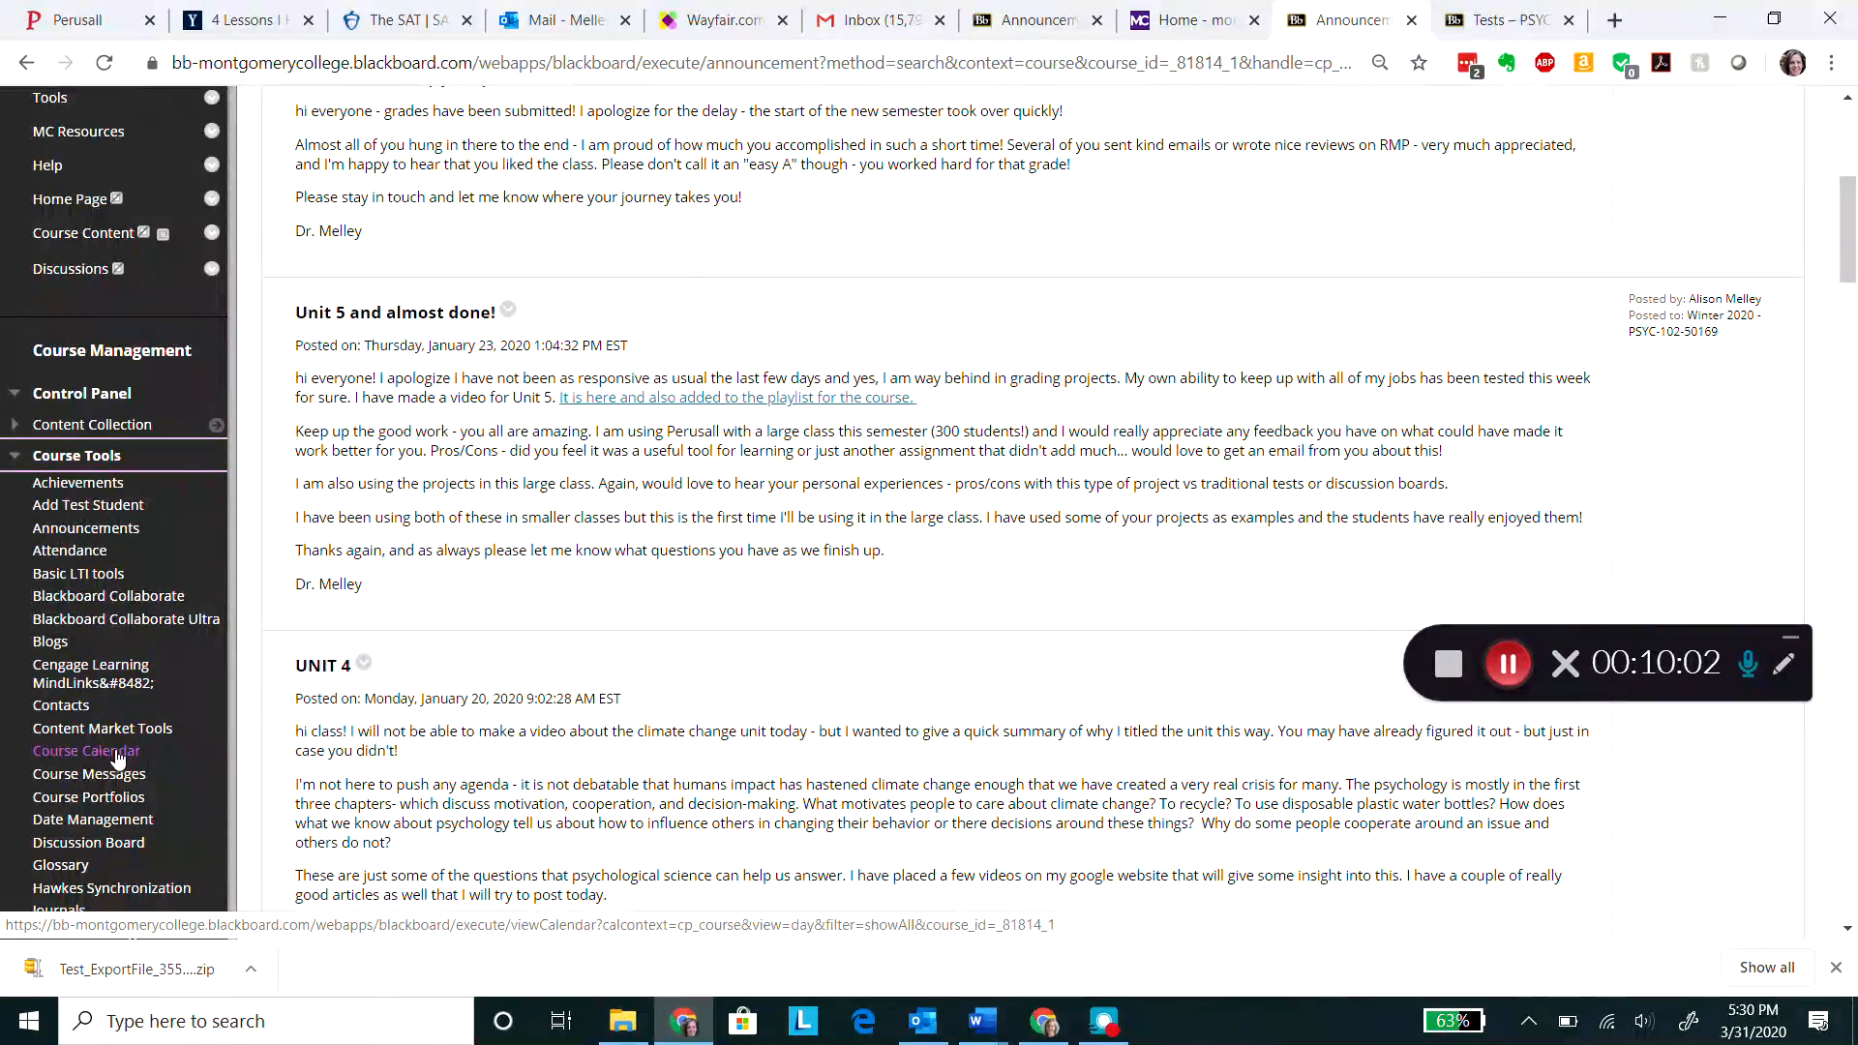
pyautogui.scroll(-2, 136, 683)
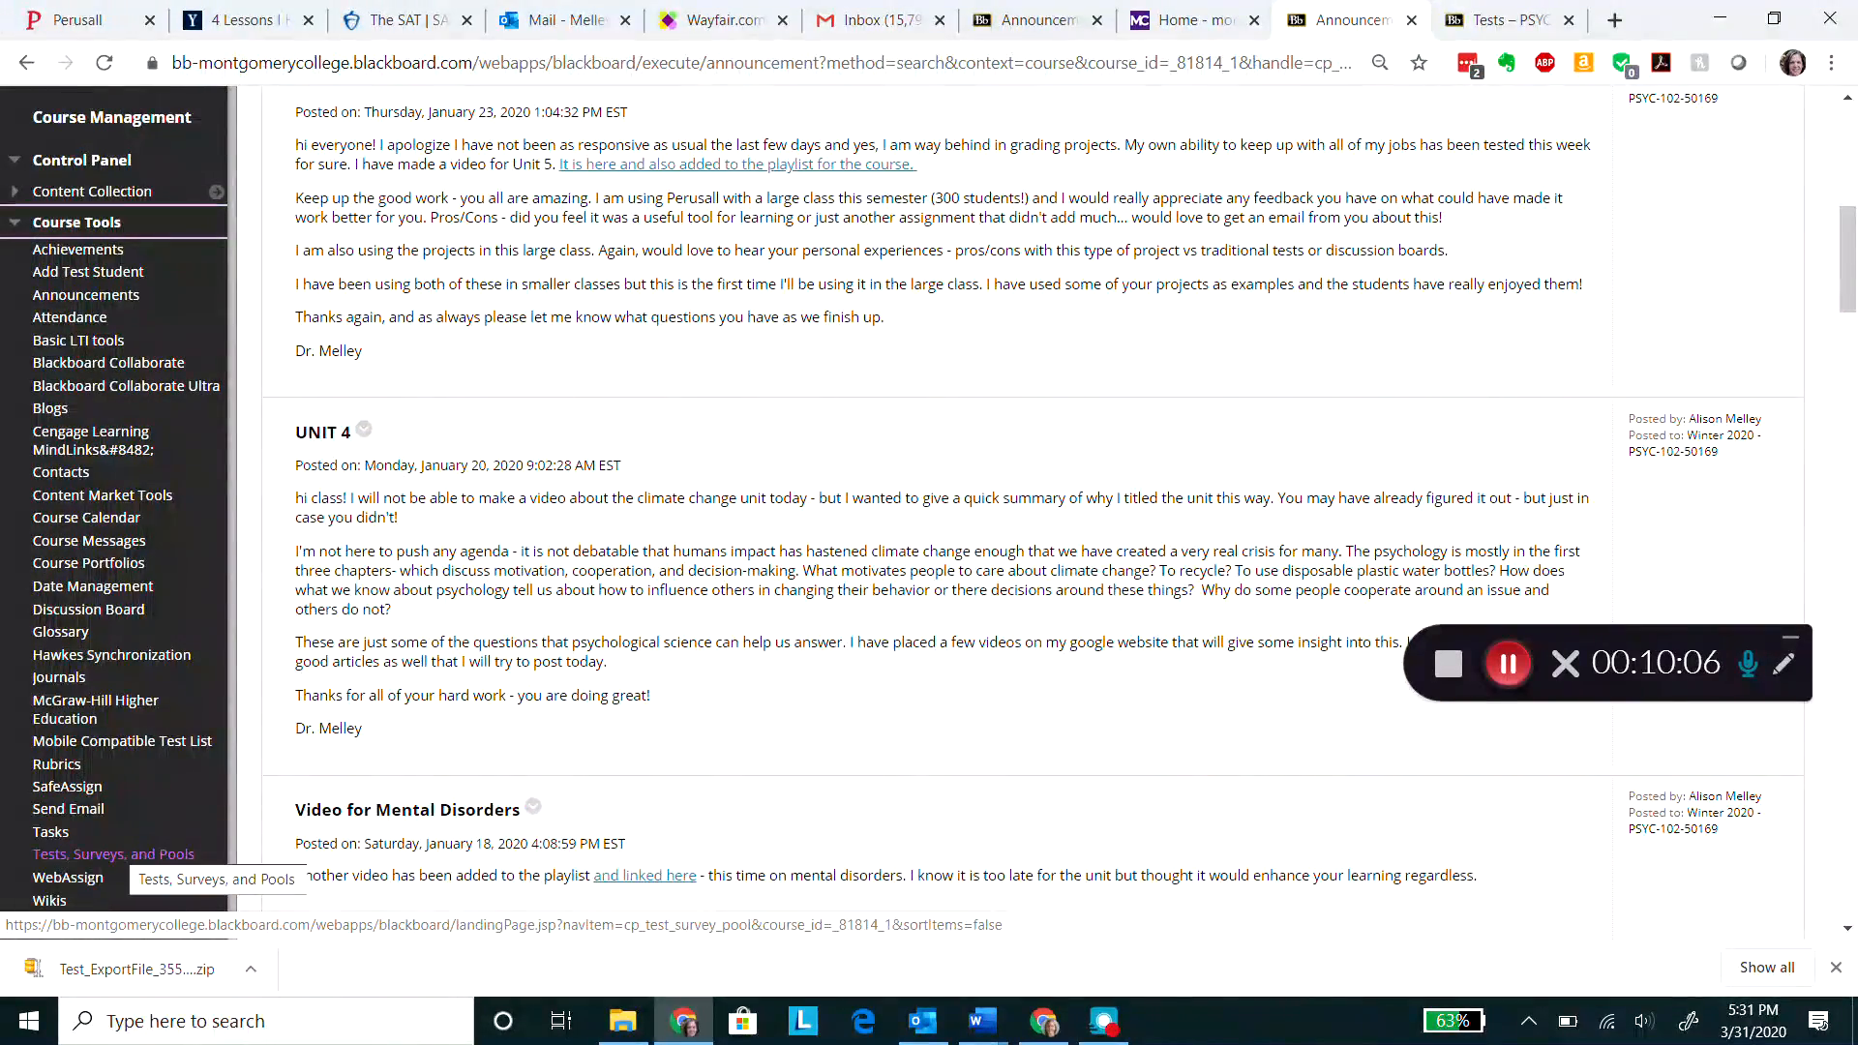
pyautogui.click(117, 852)
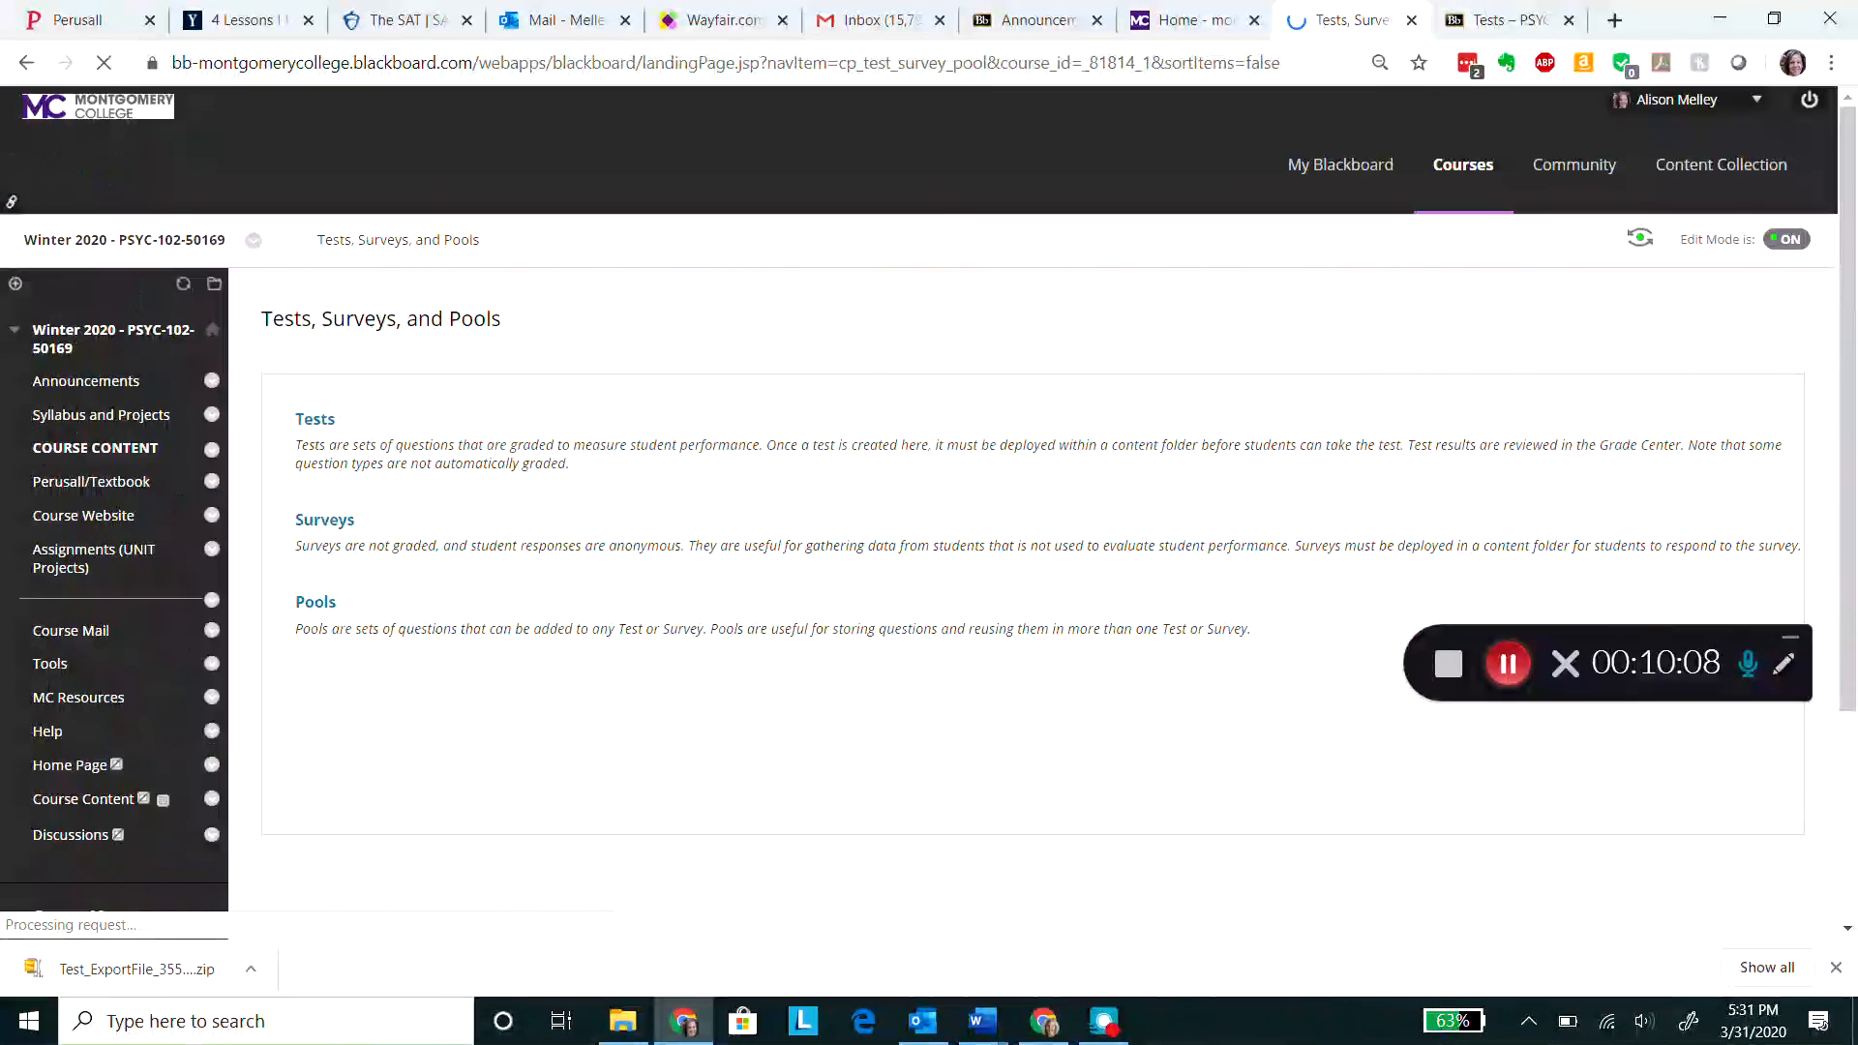
pyautogui.click(314, 419)
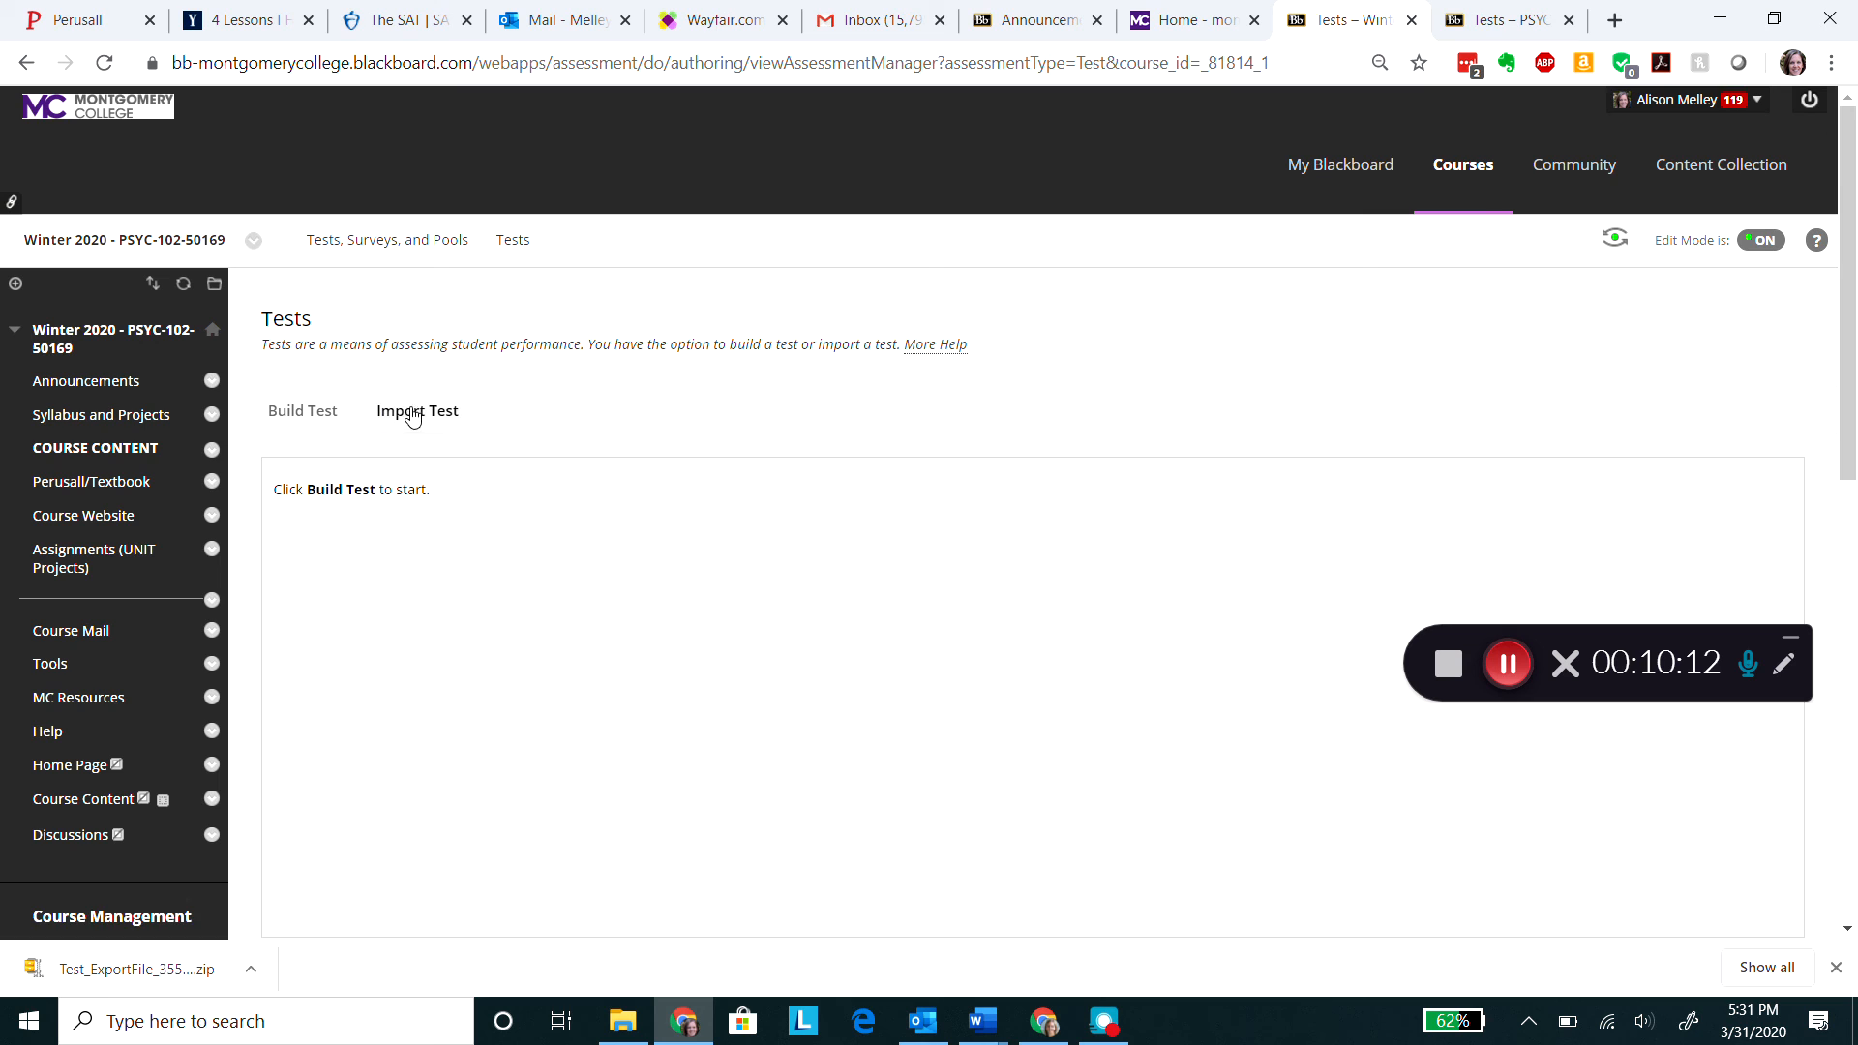
# Import the test package Test_ExportFile_35508.202030_Test.zip from the computer into this course and return to the Tests list.
pyautogui.click(414, 411)
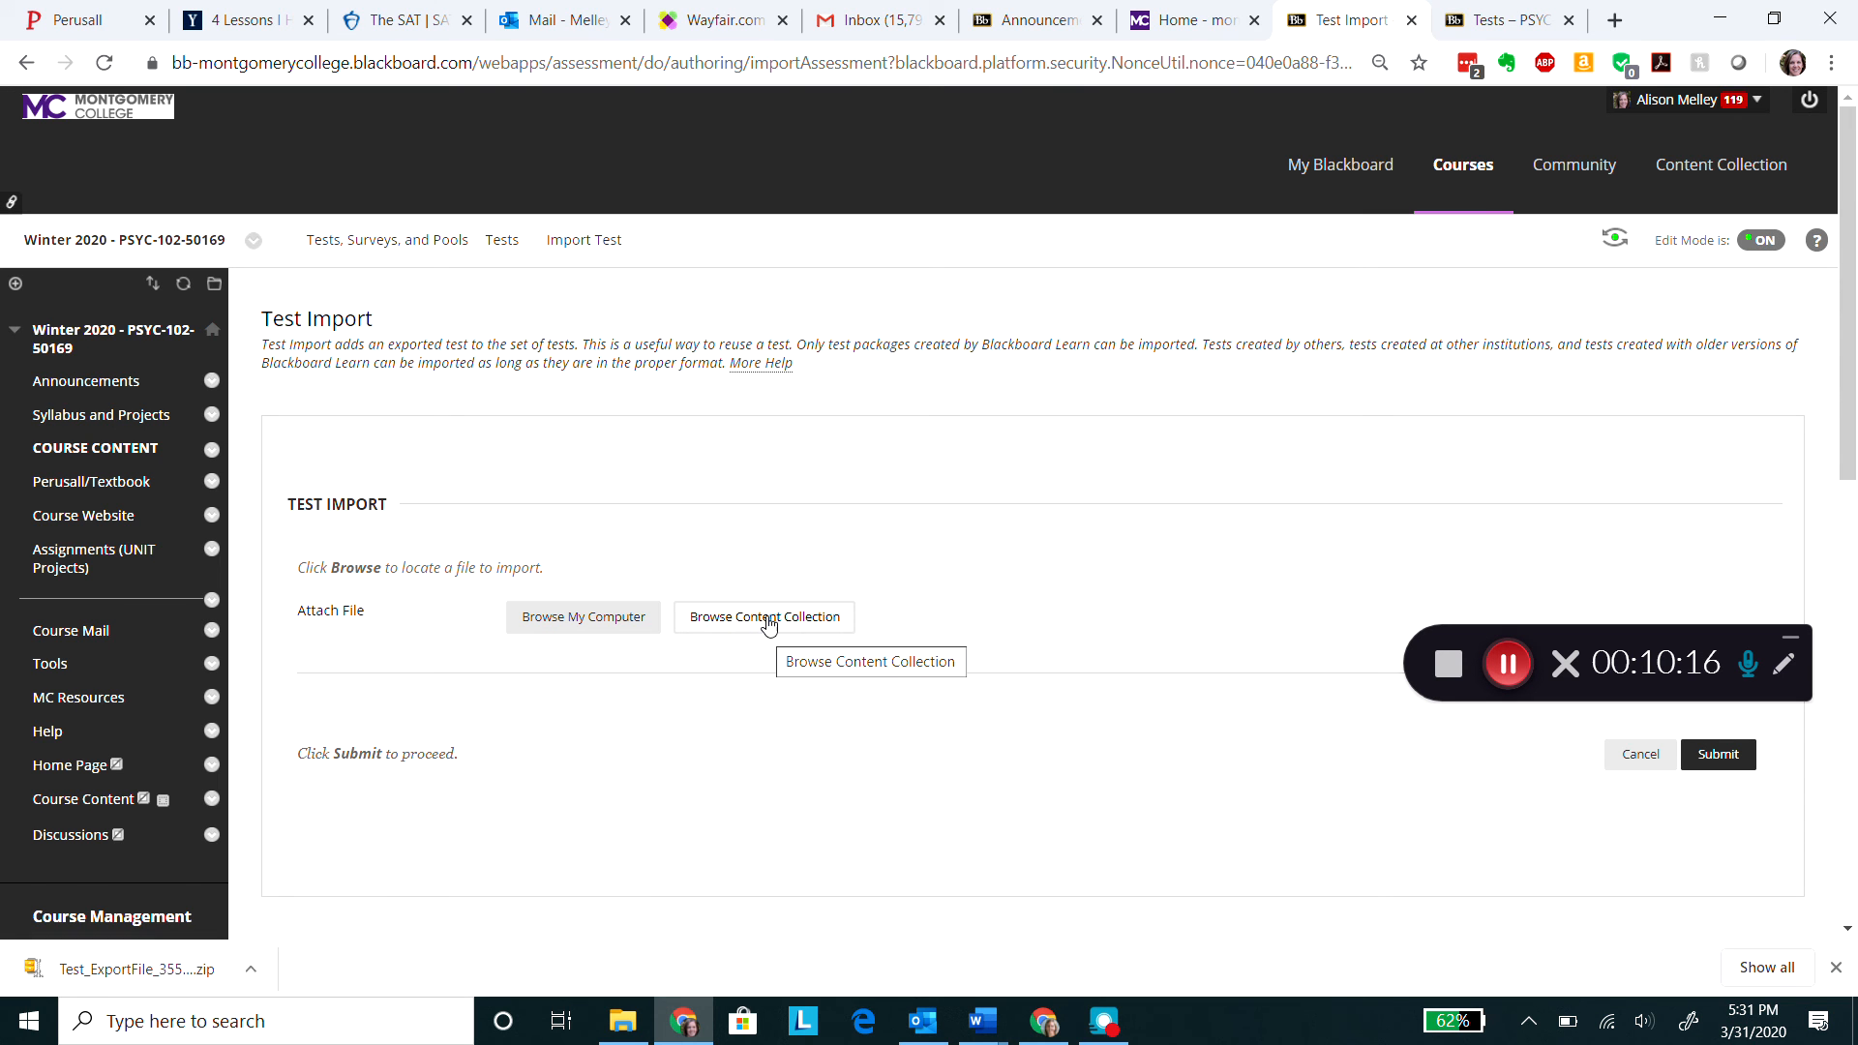
pyautogui.click(613, 615)
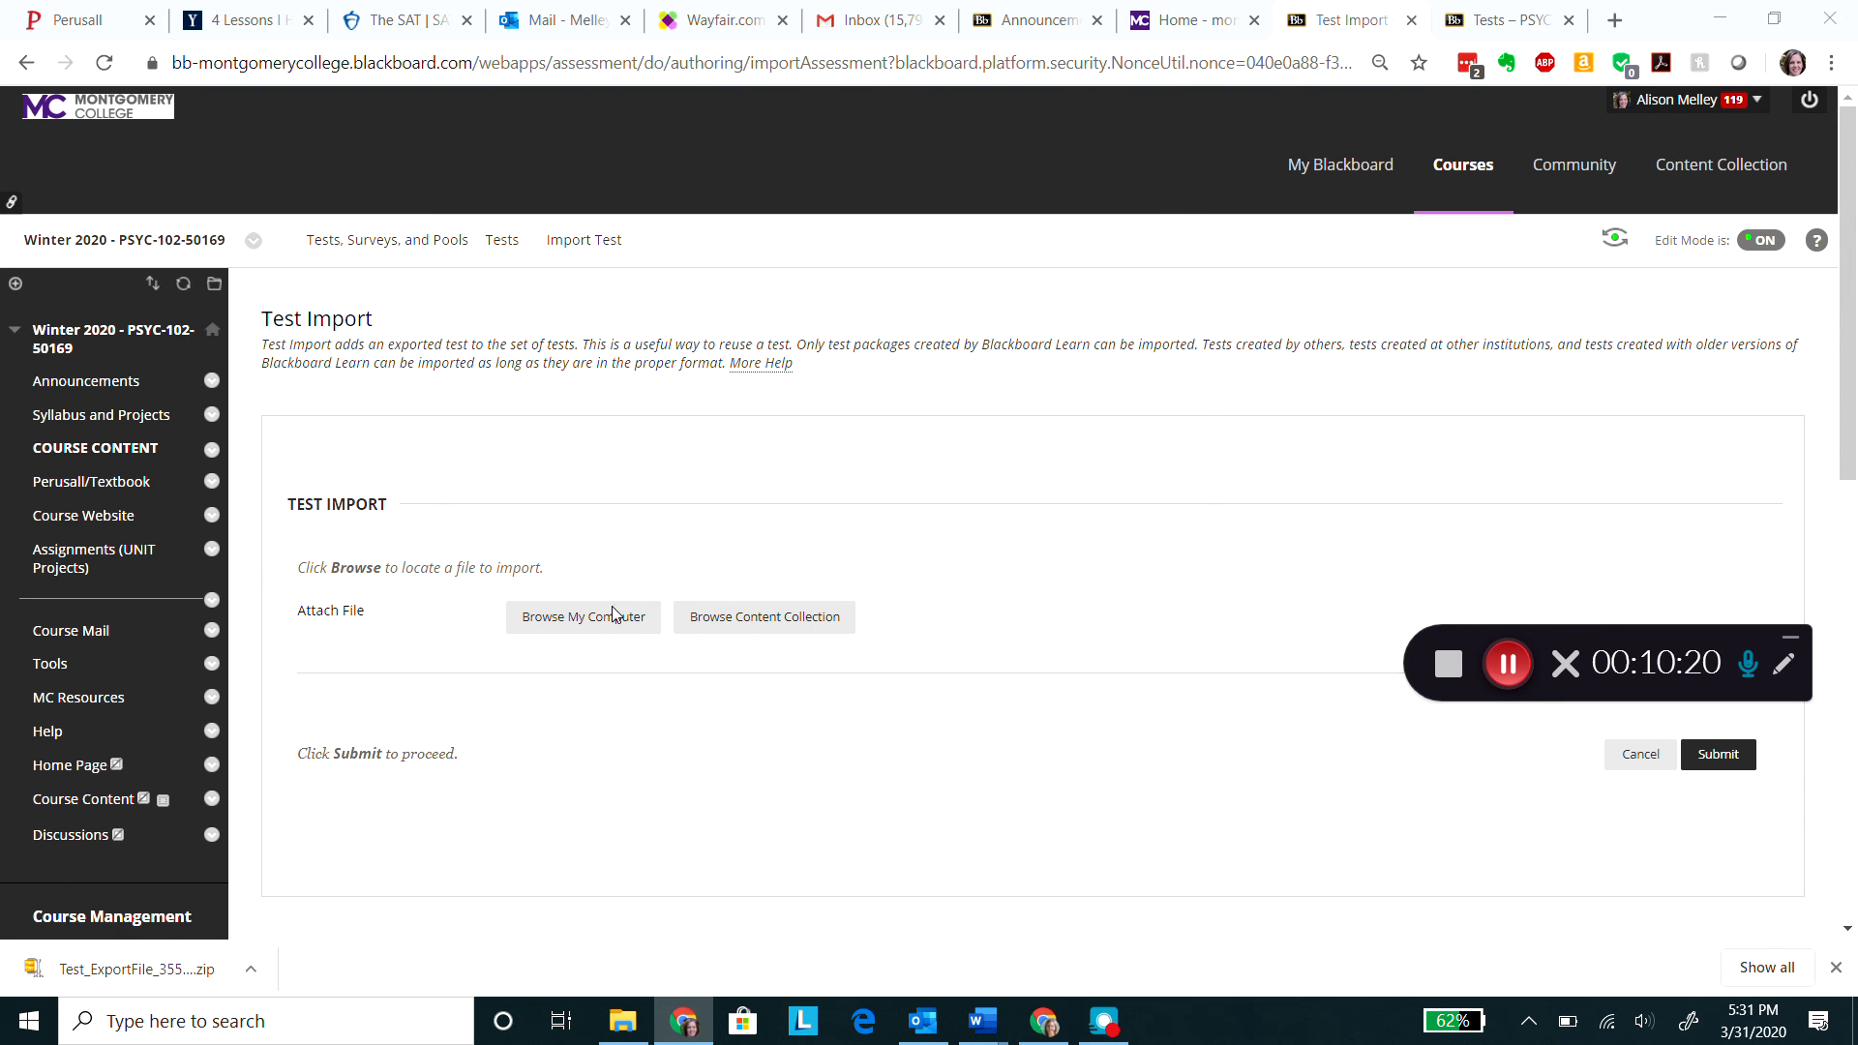
pyautogui.click(564, 401)
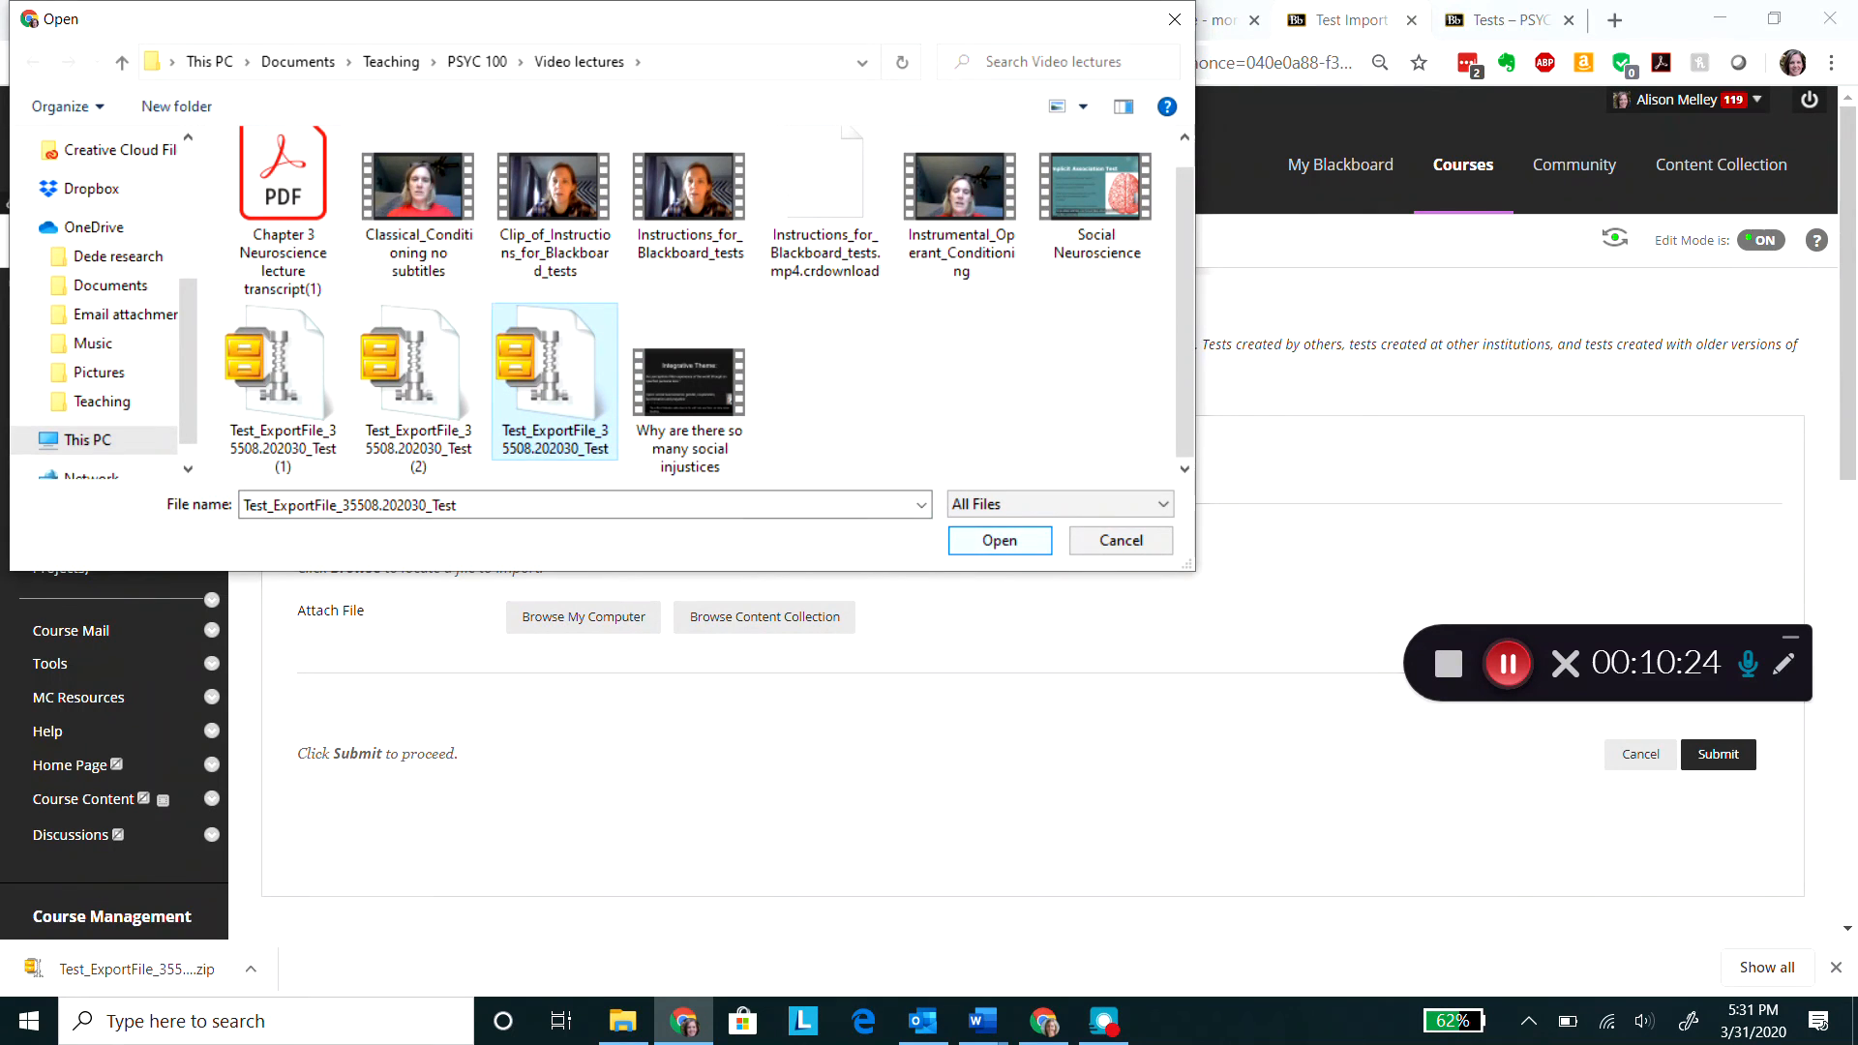
pyautogui.click(967, 539)
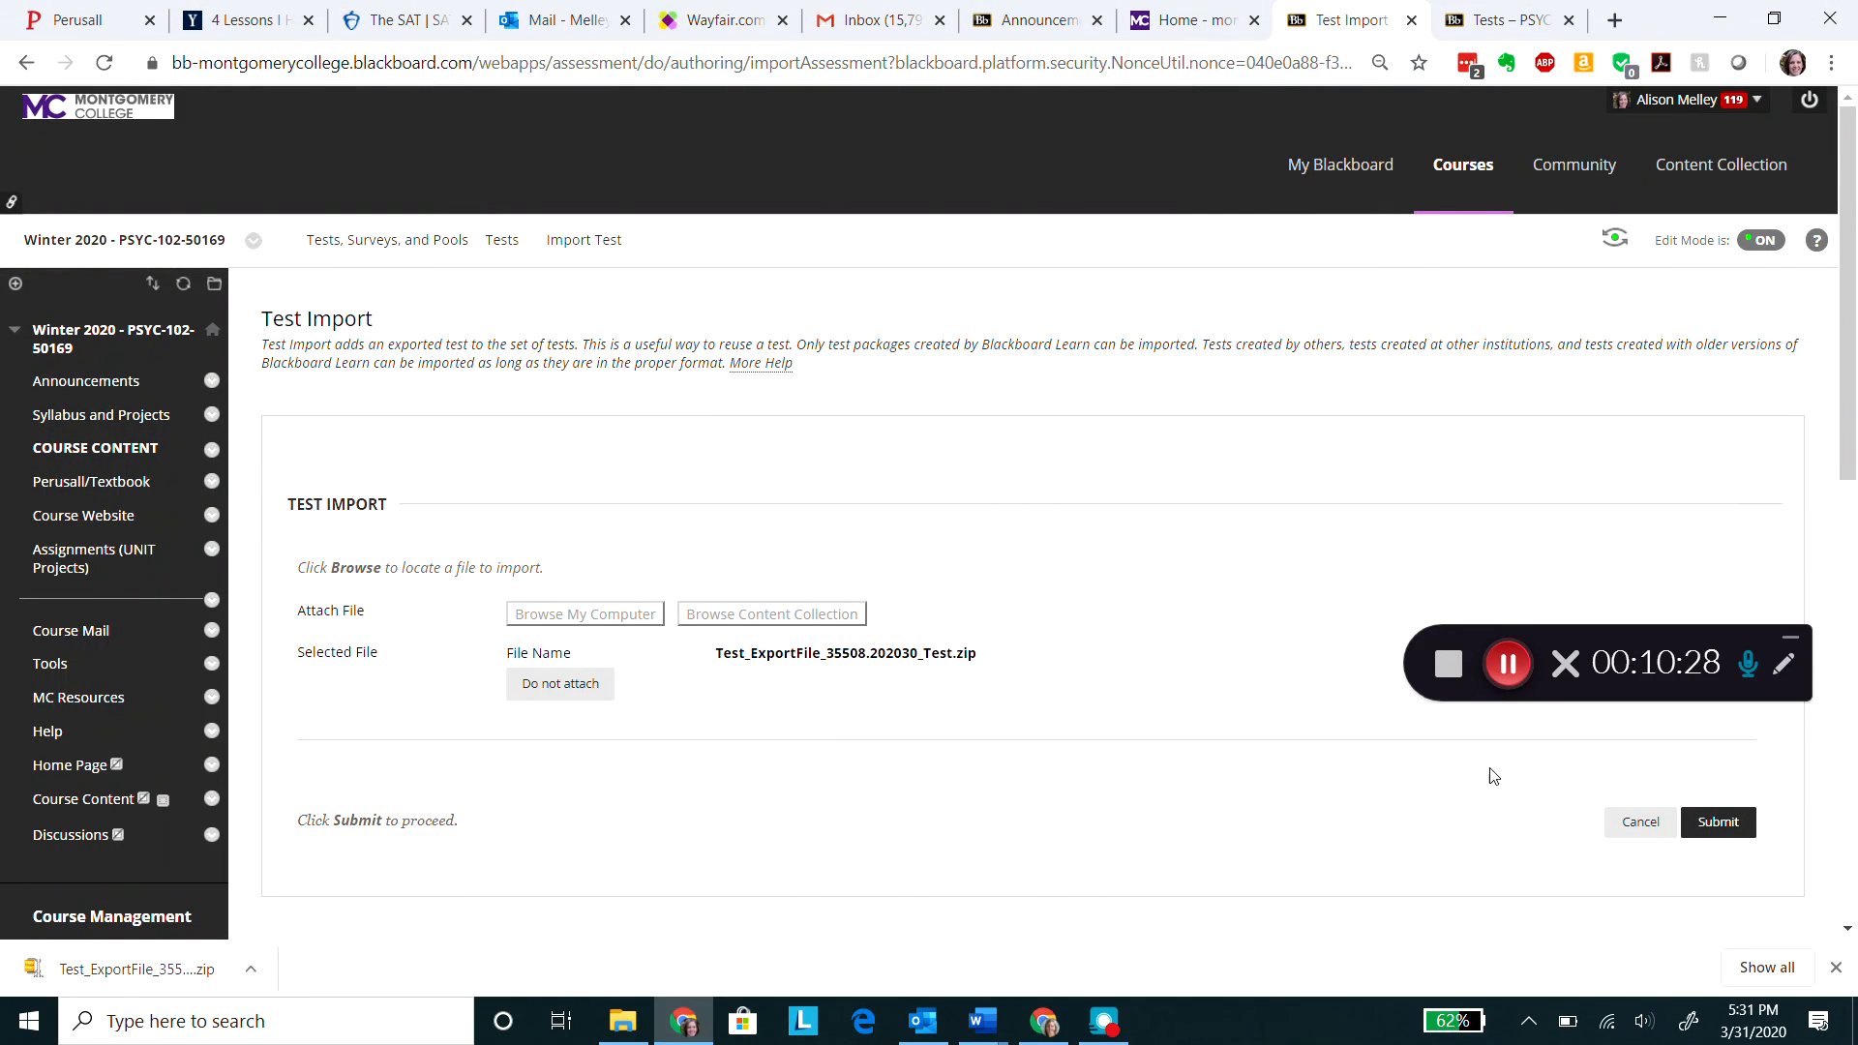
pyautogui.click(1719, 822)
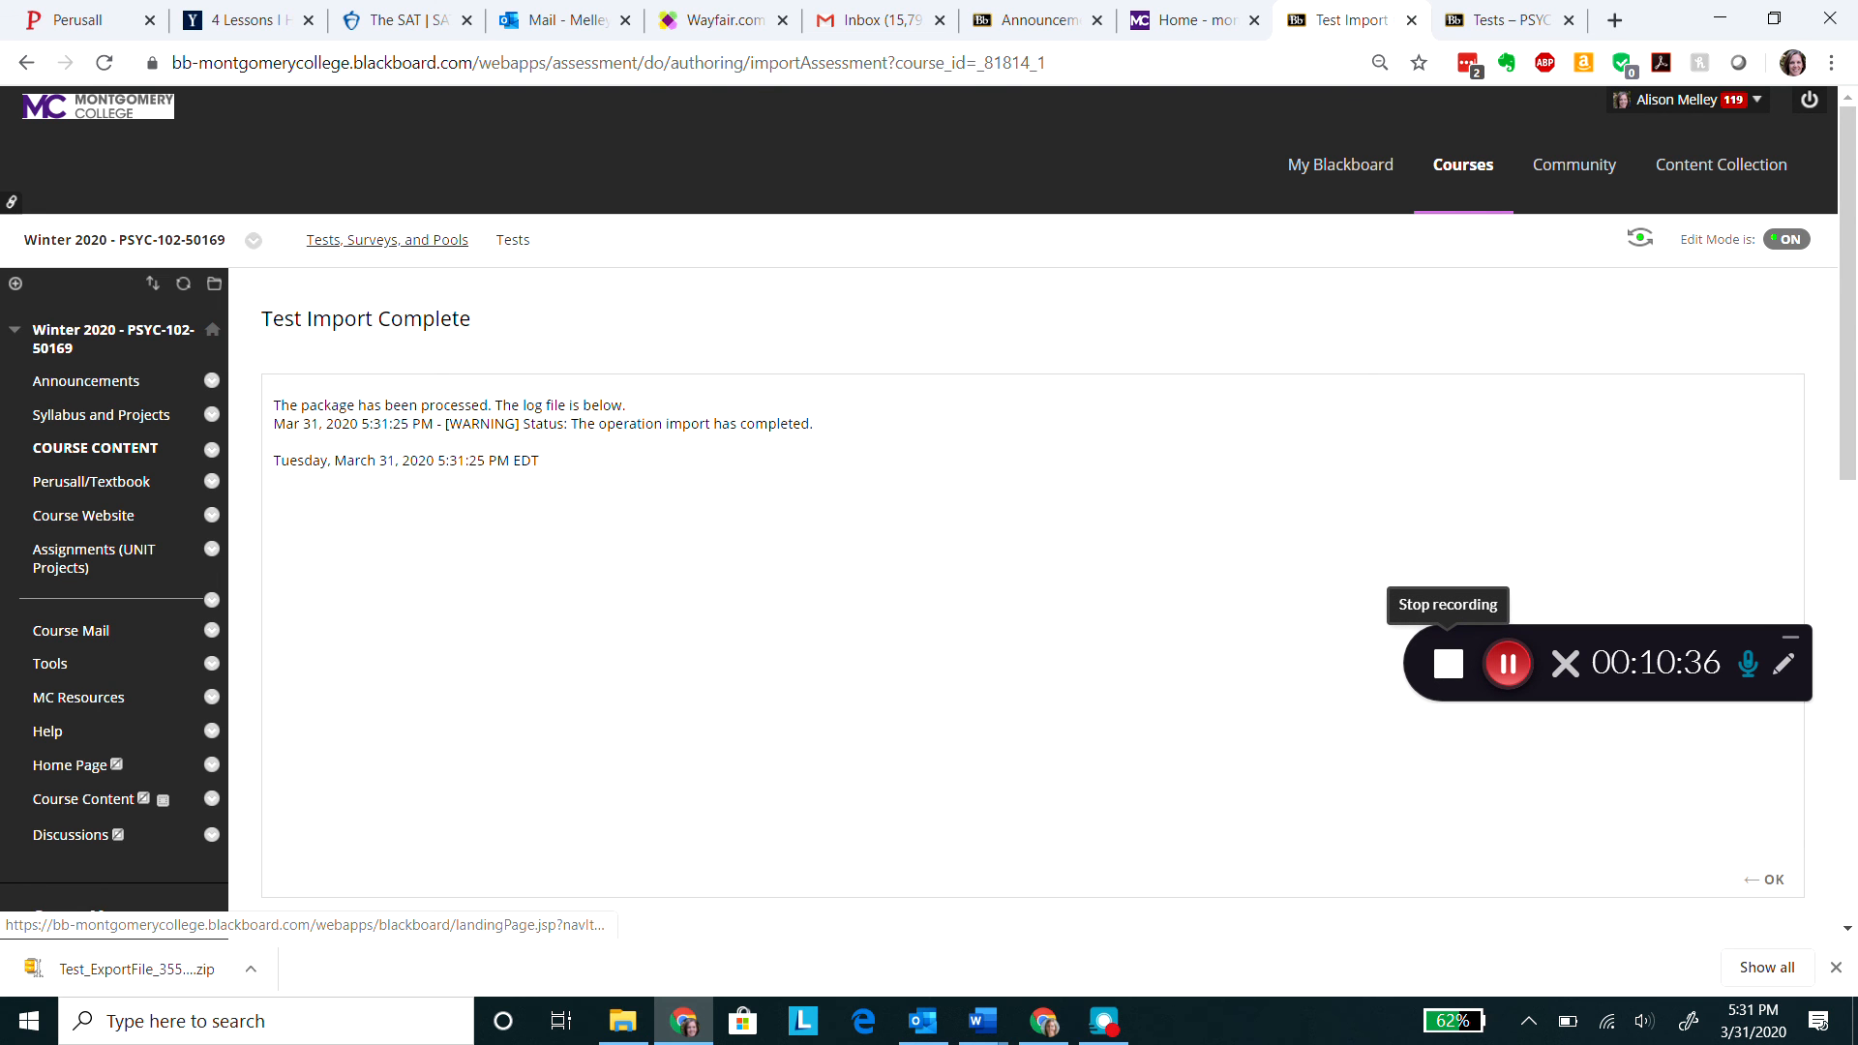
pyautogui.click(412, 240)
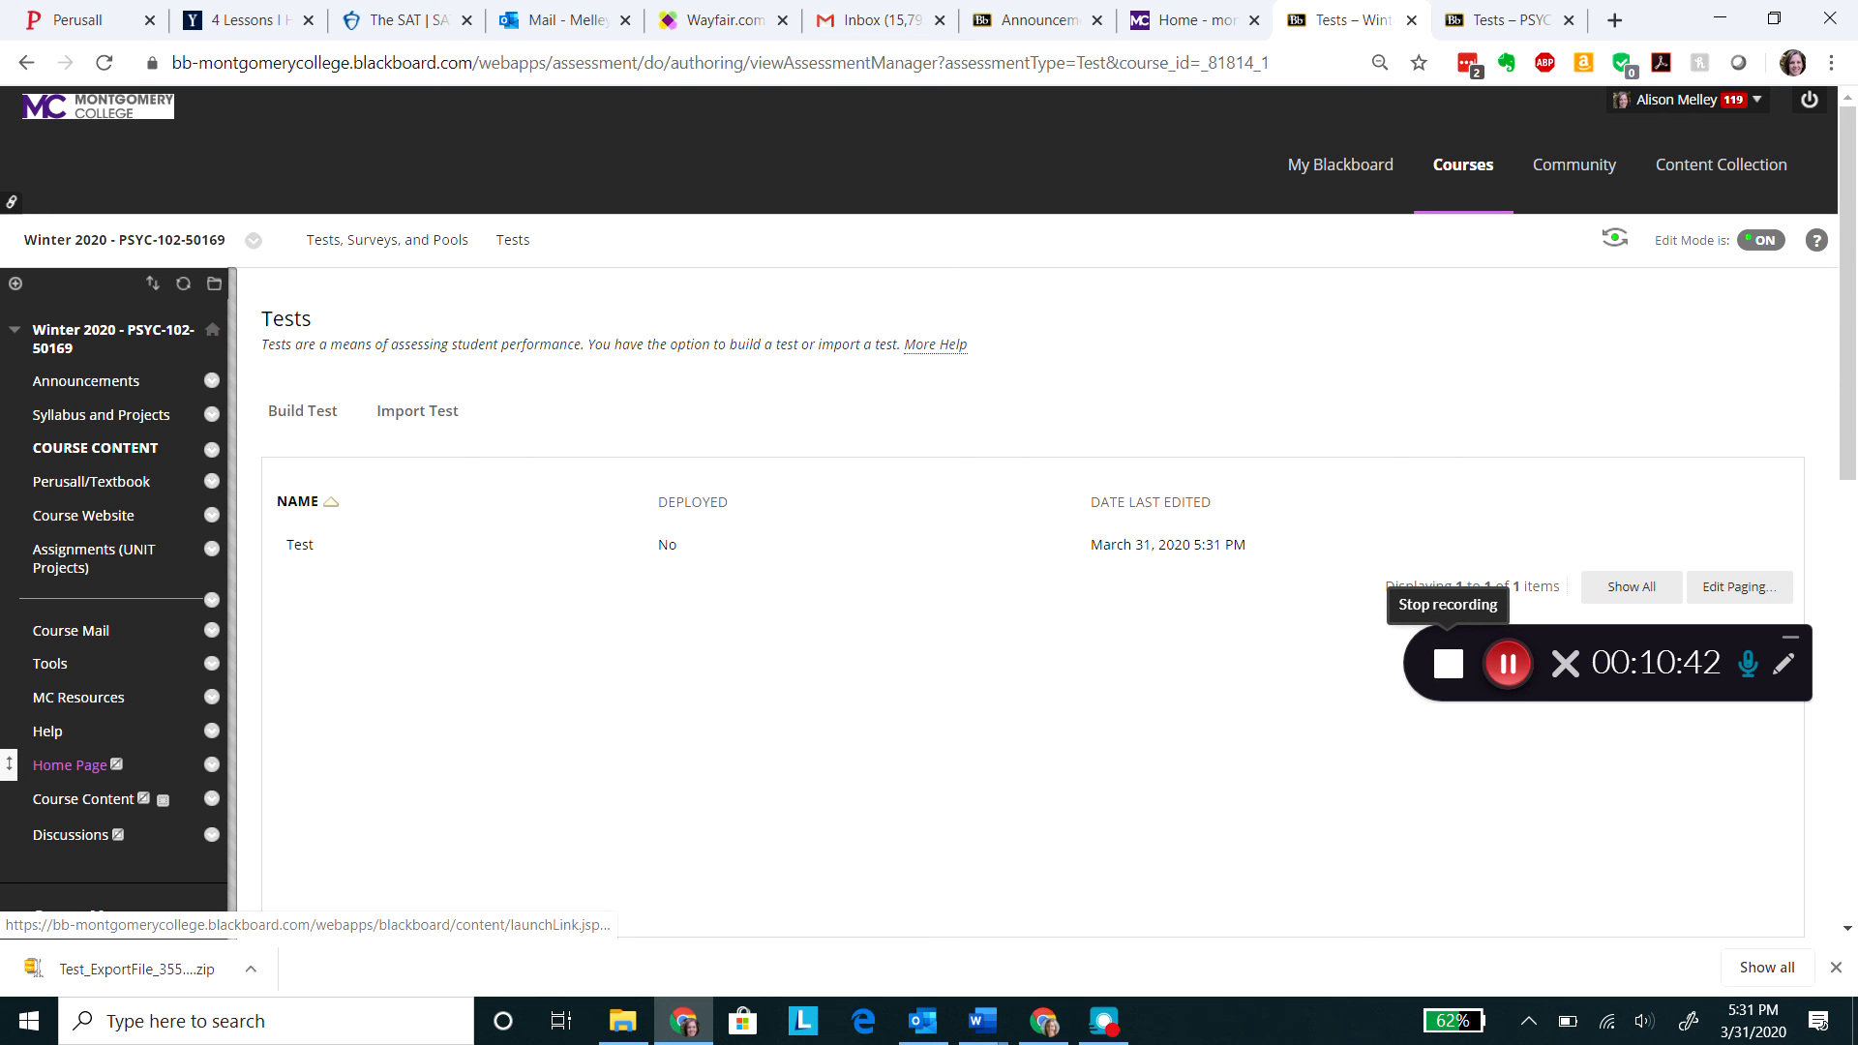
# Add the existing test named Test to the Assignments (UNIT Projects) content area and submit it.
pyautogui.click(65, 452)
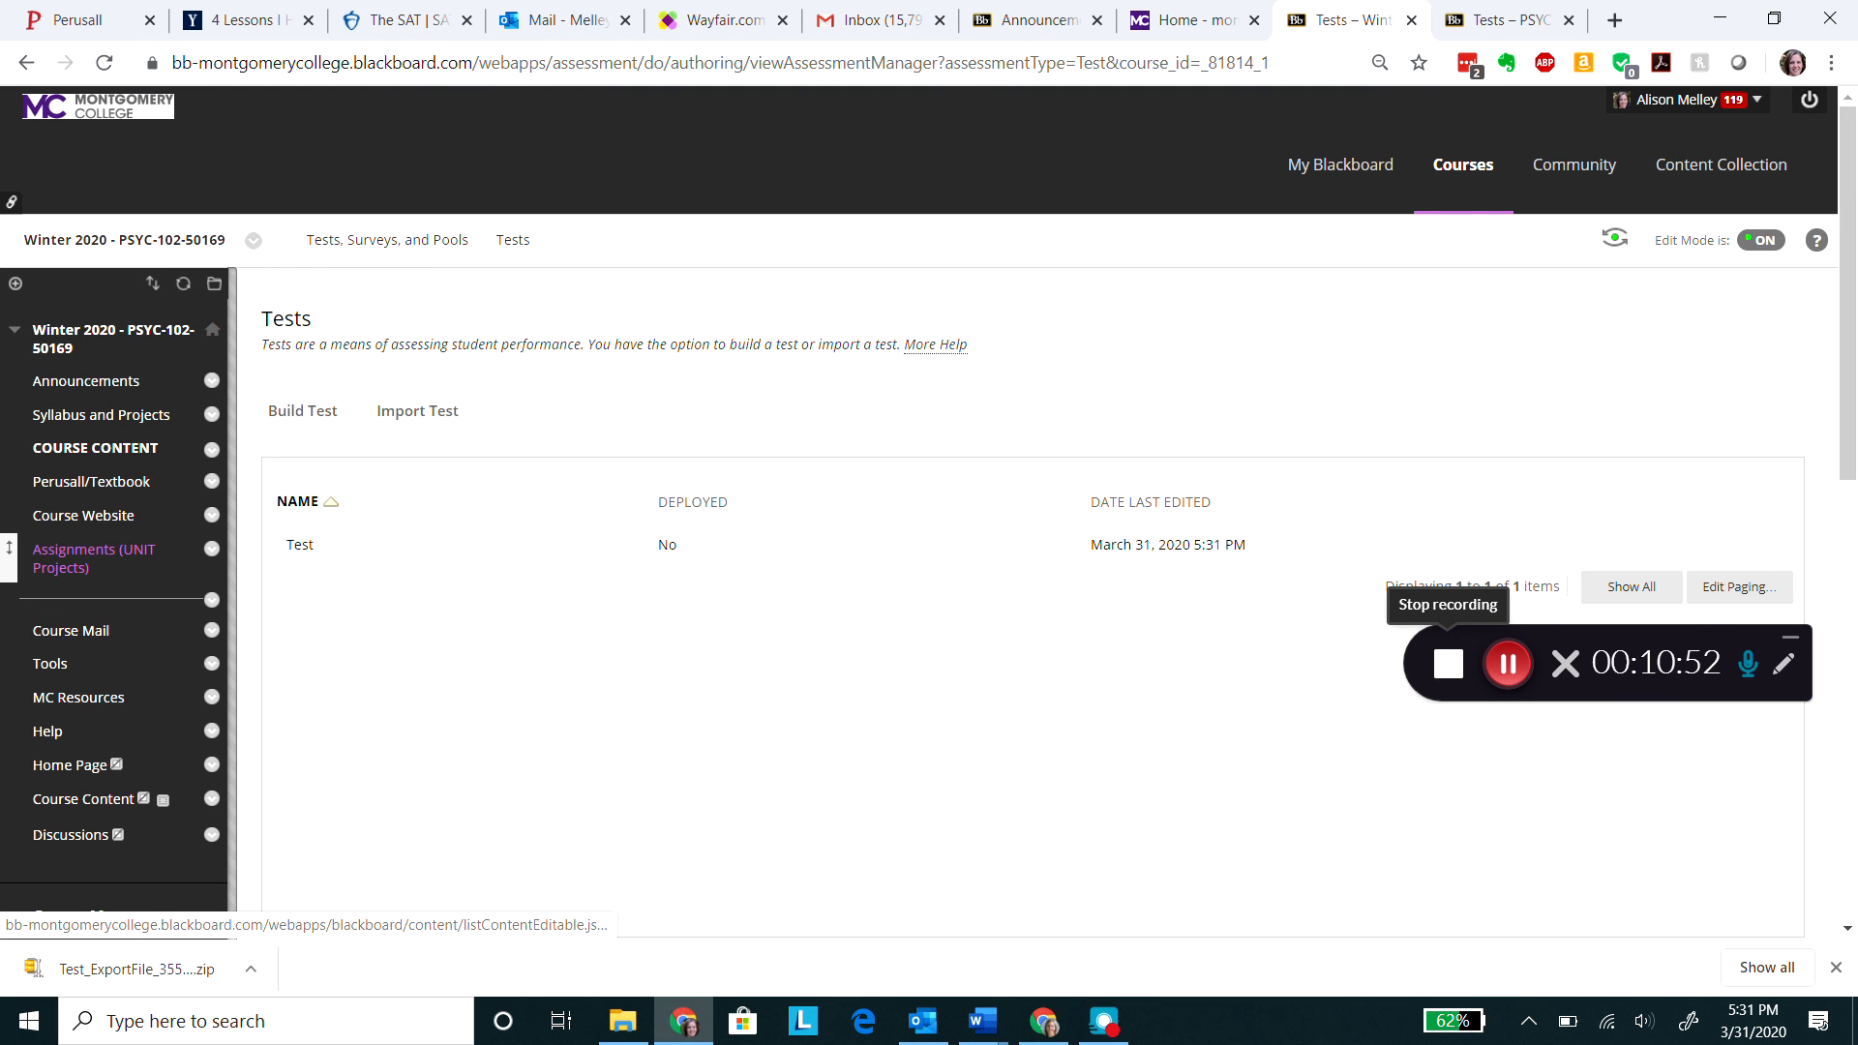
pyautogui.click(97, 554)
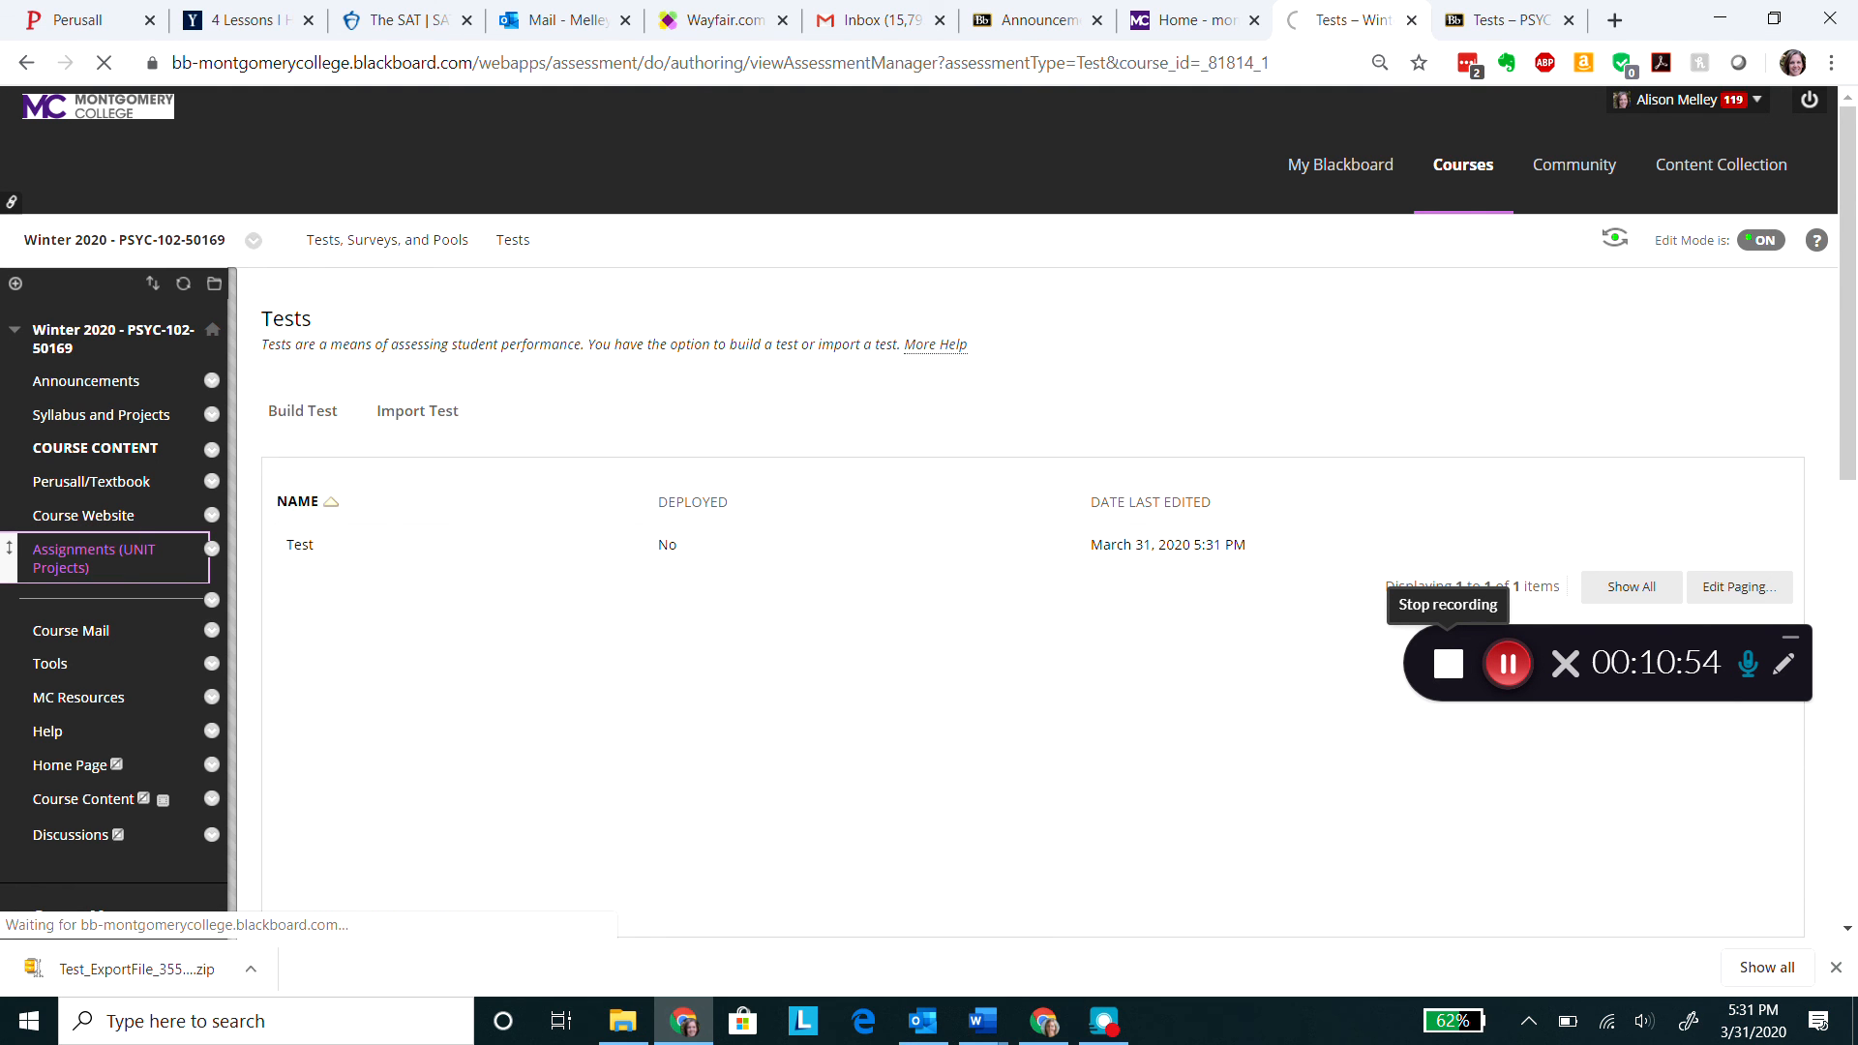
pyautogui.click(320, 387)
pyautogui.click(469, 387)
pyautogui.click(444, 439)
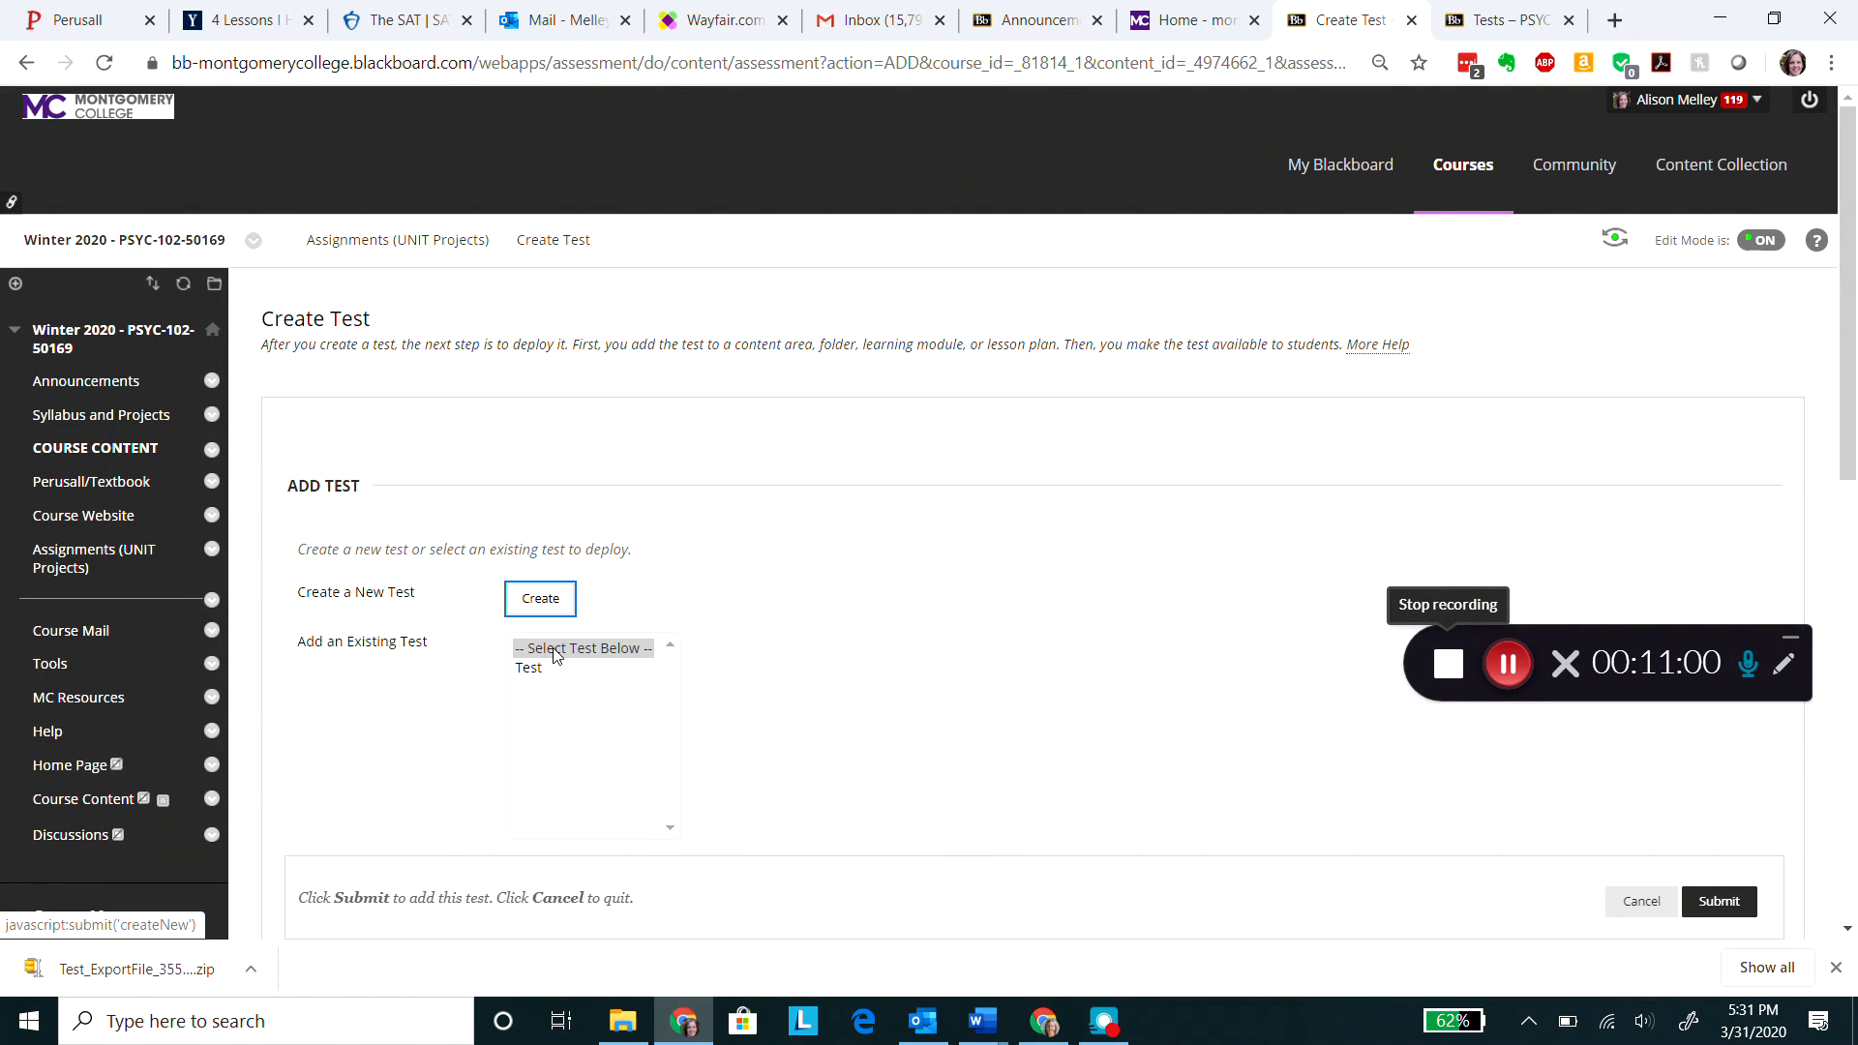
pyautogui.click(531, 668)
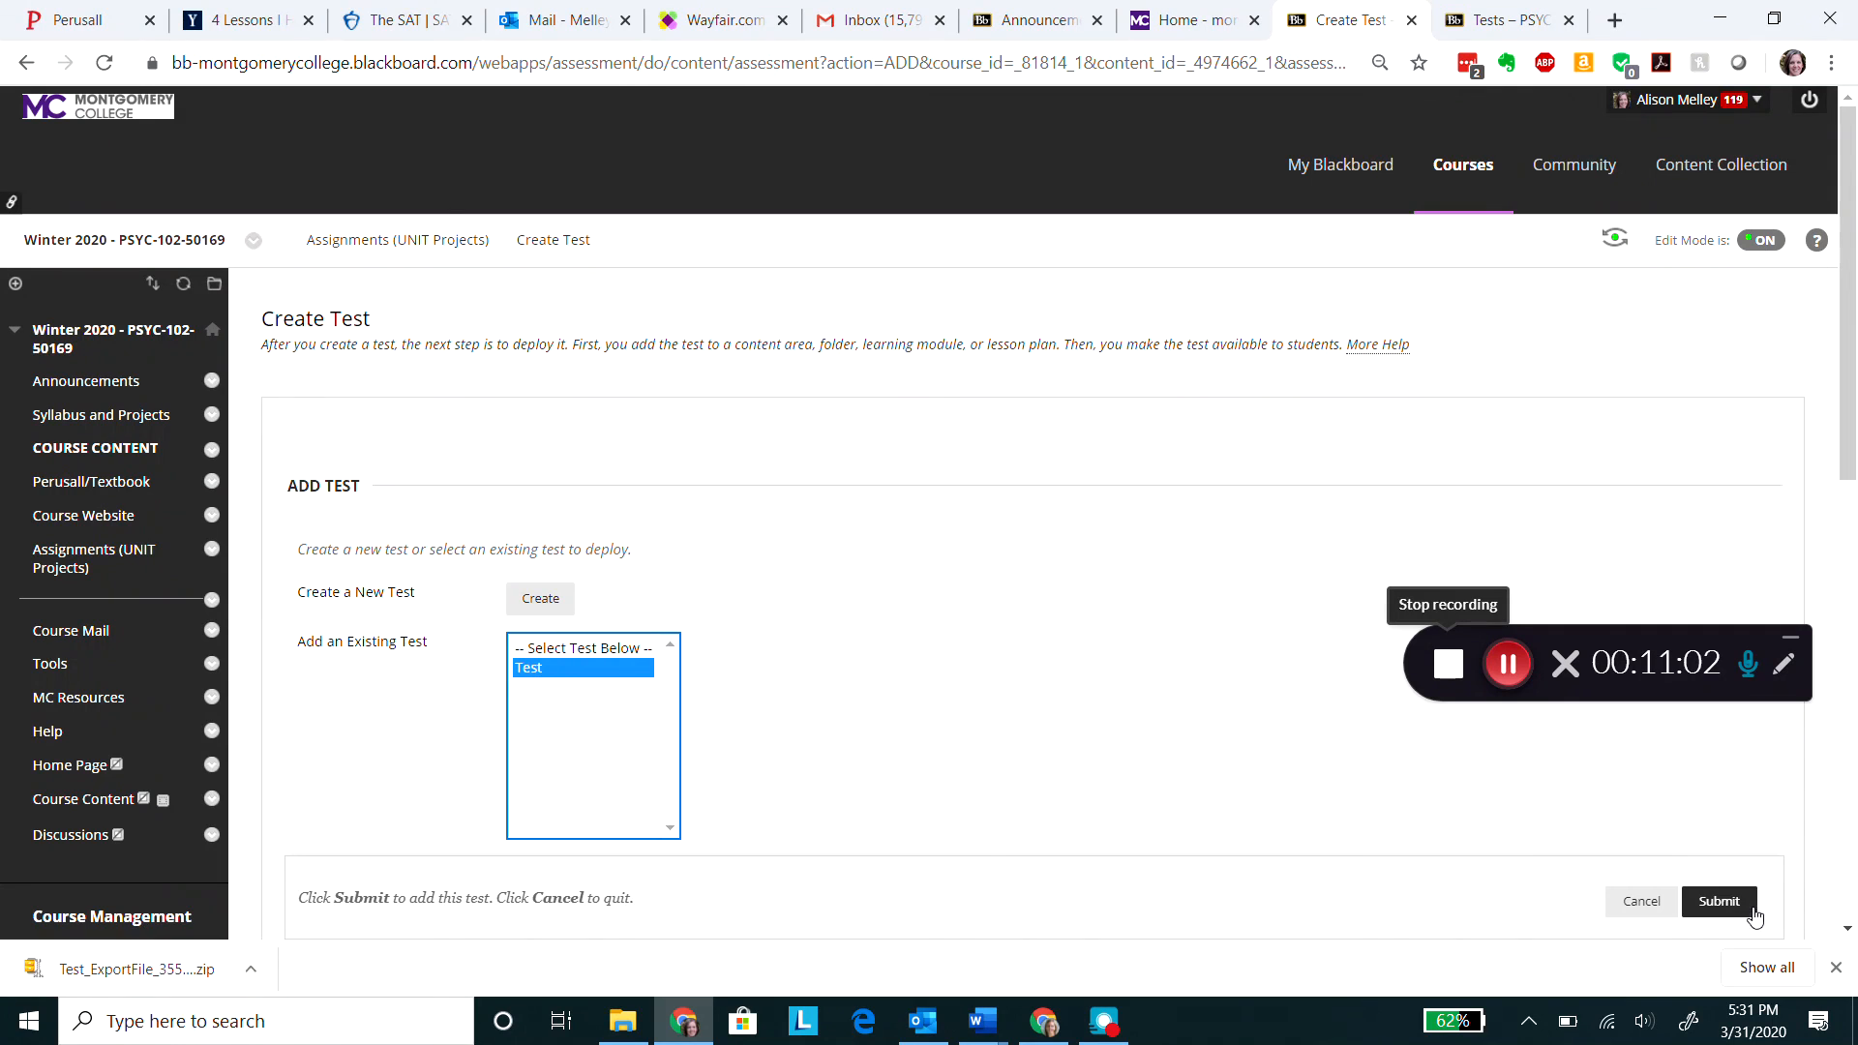
pyautogui.click(1721, 903)
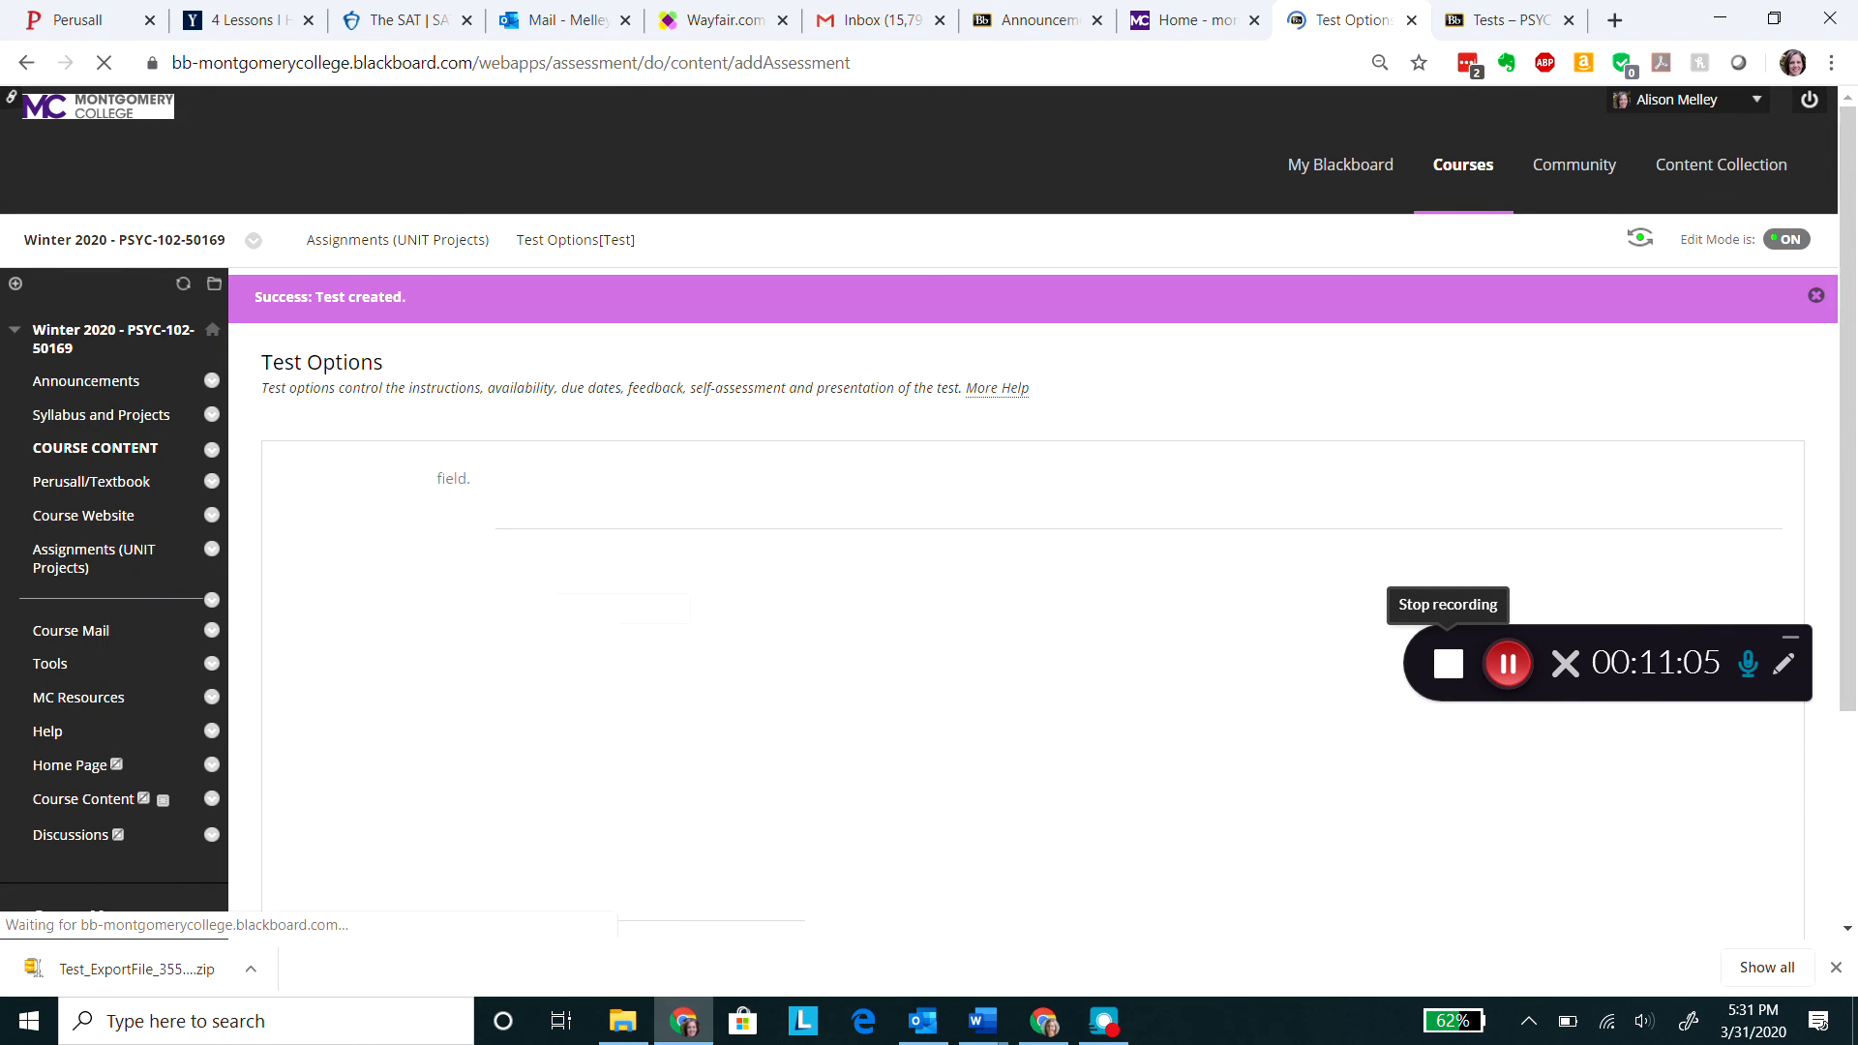